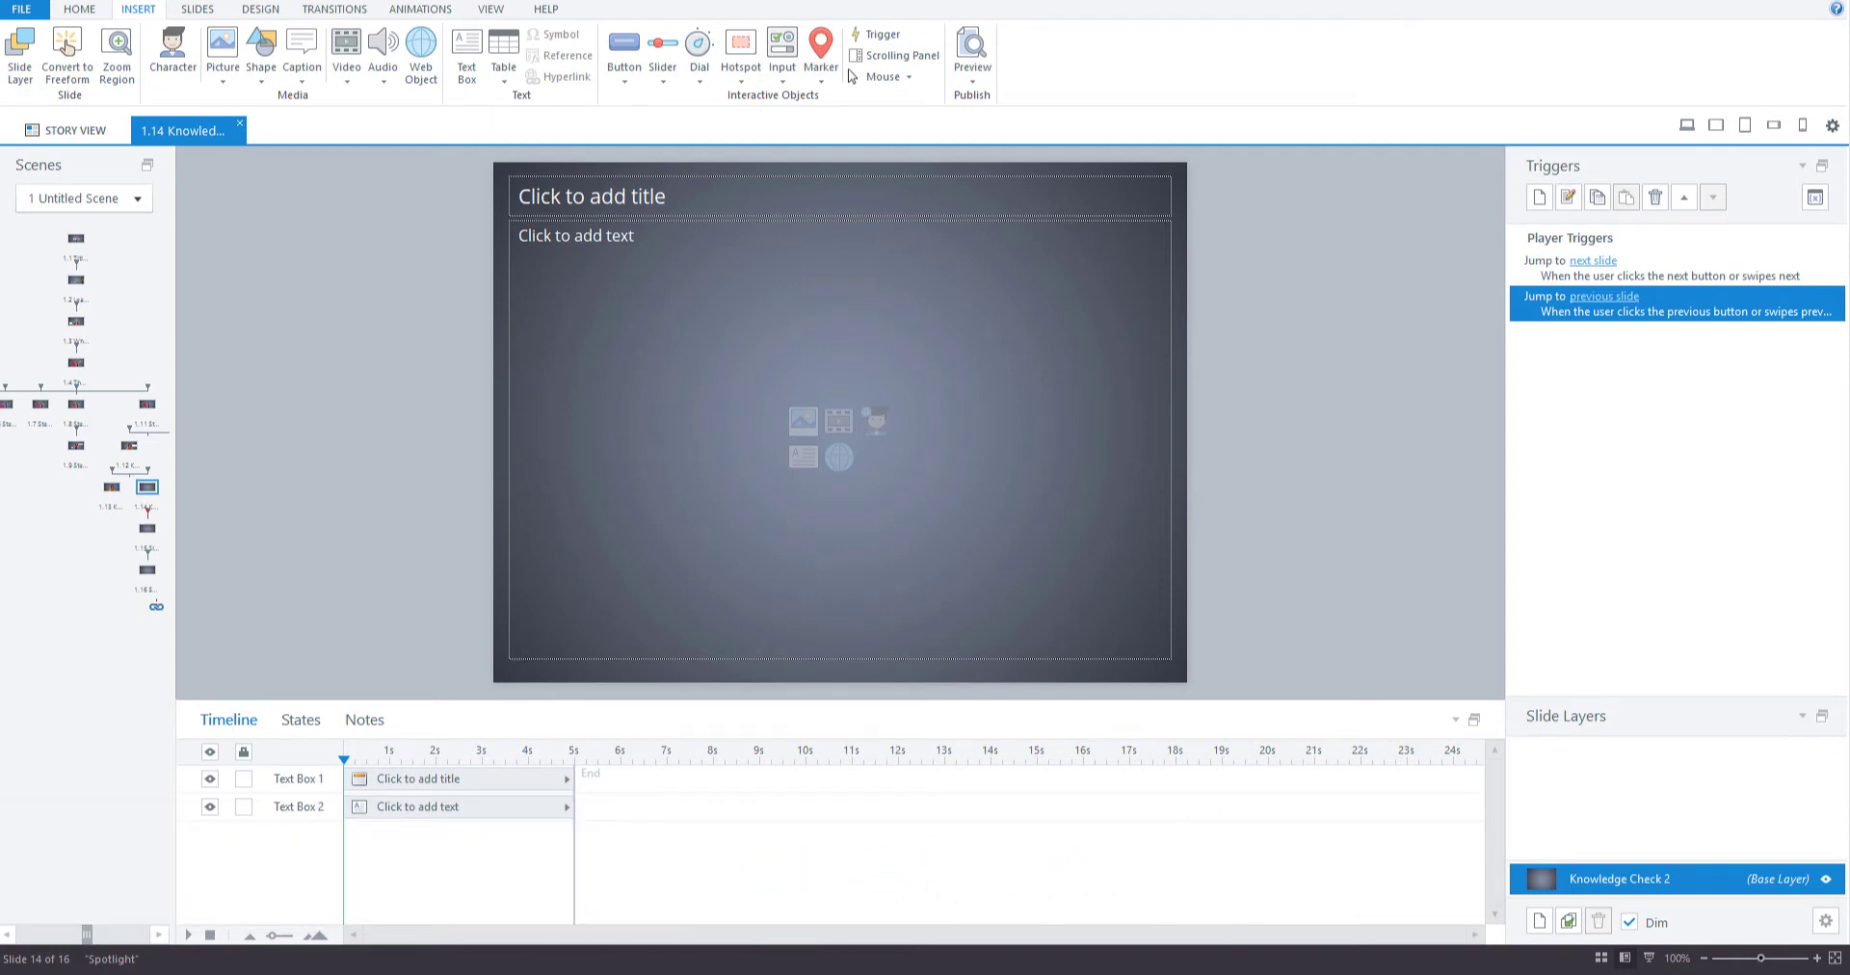
- Convert the blank slide 1.14 into a Pick One freeform question with Convert to Freeform
click(239, 930)
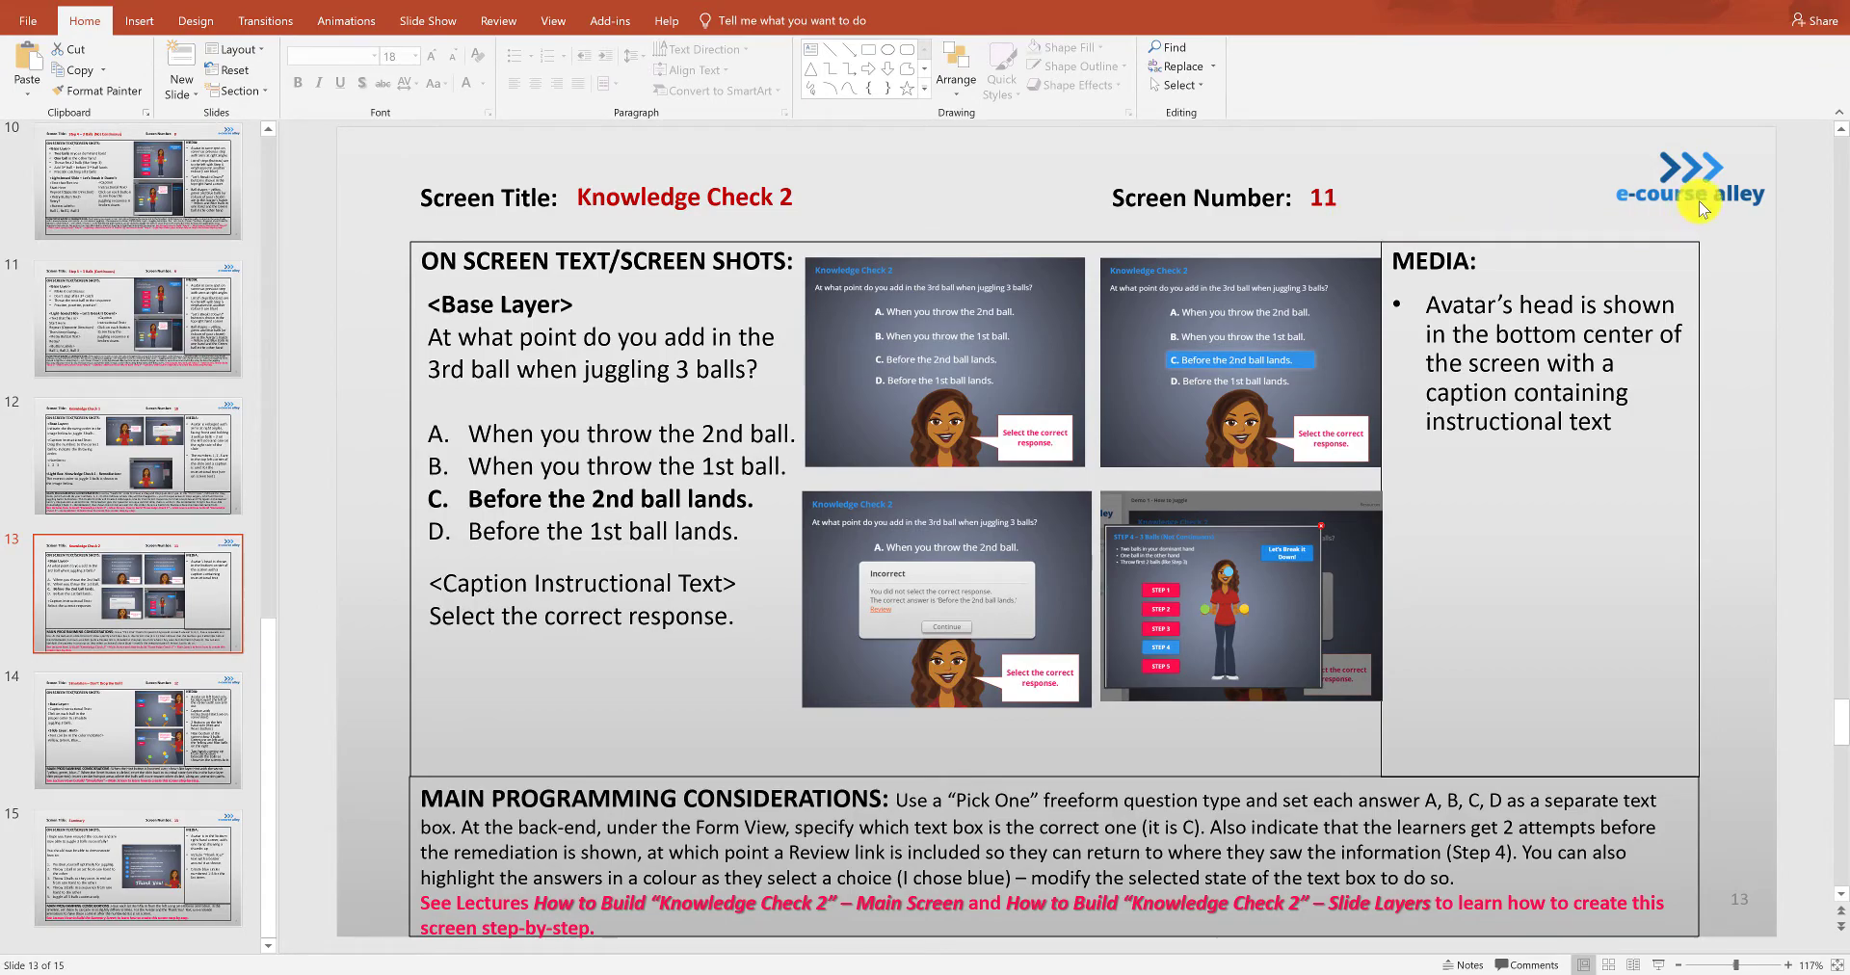
click(1772, 3)
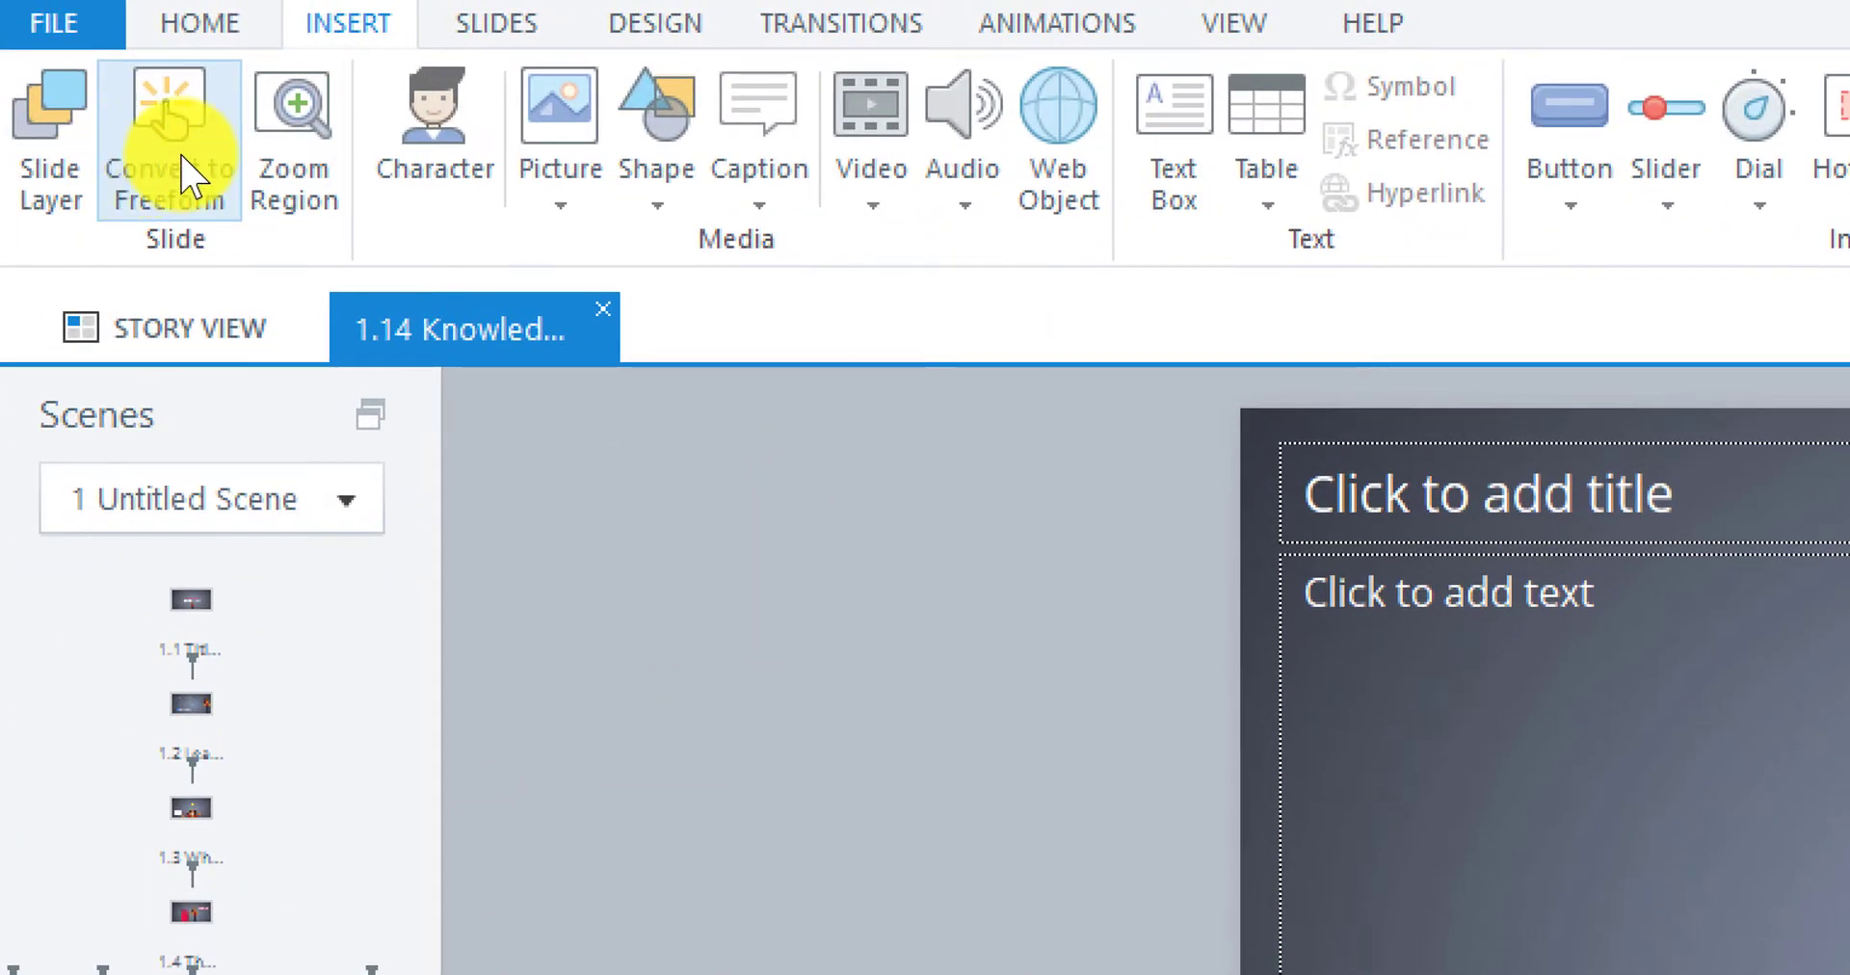
click(120, 106)
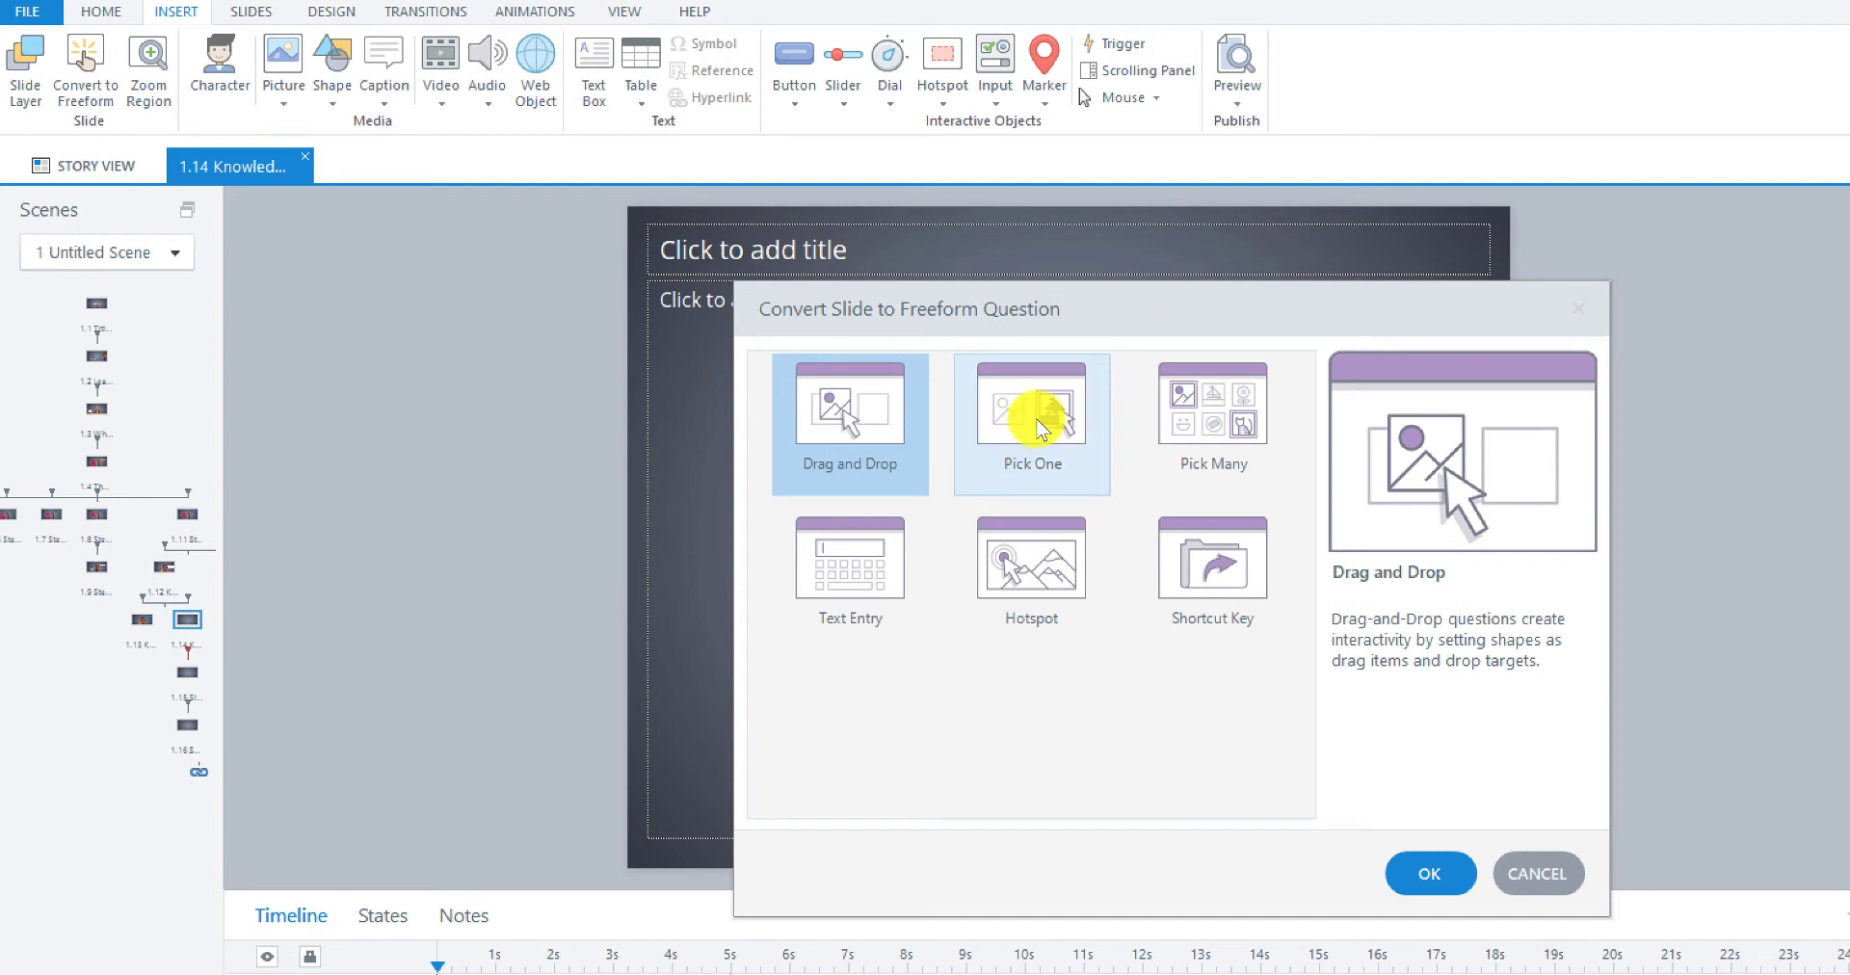
click(1035, 424)
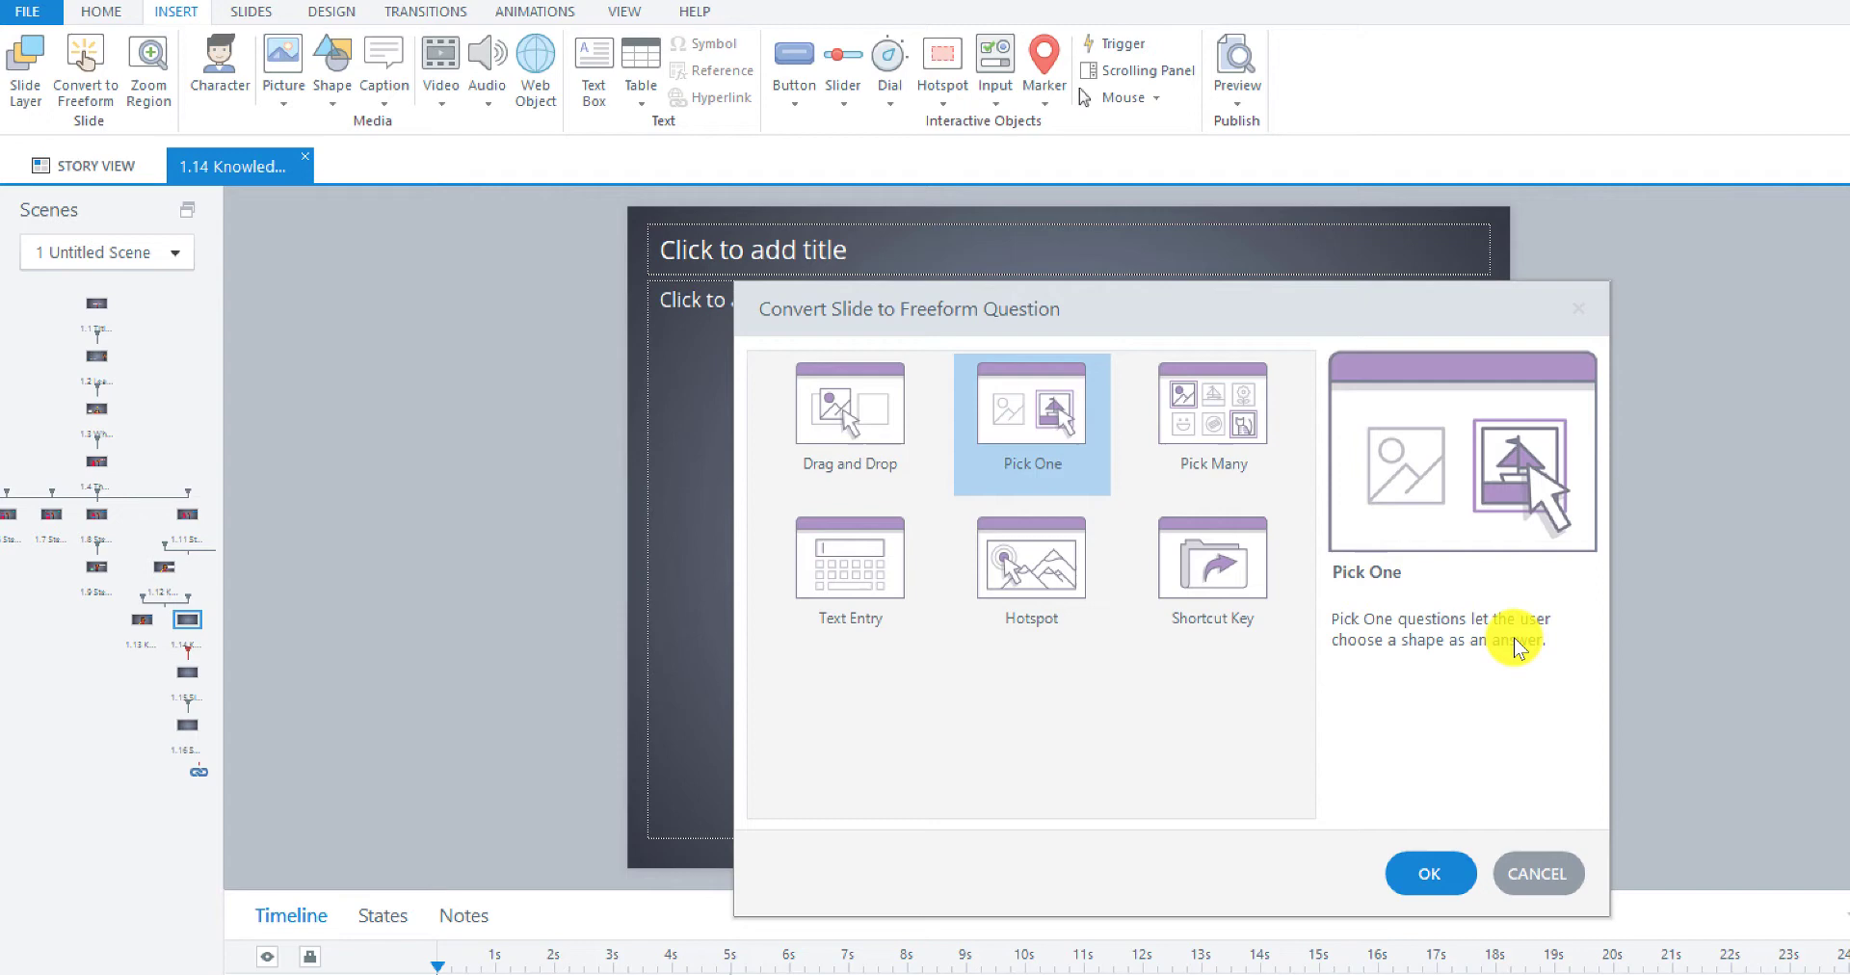
click(1427, 872)
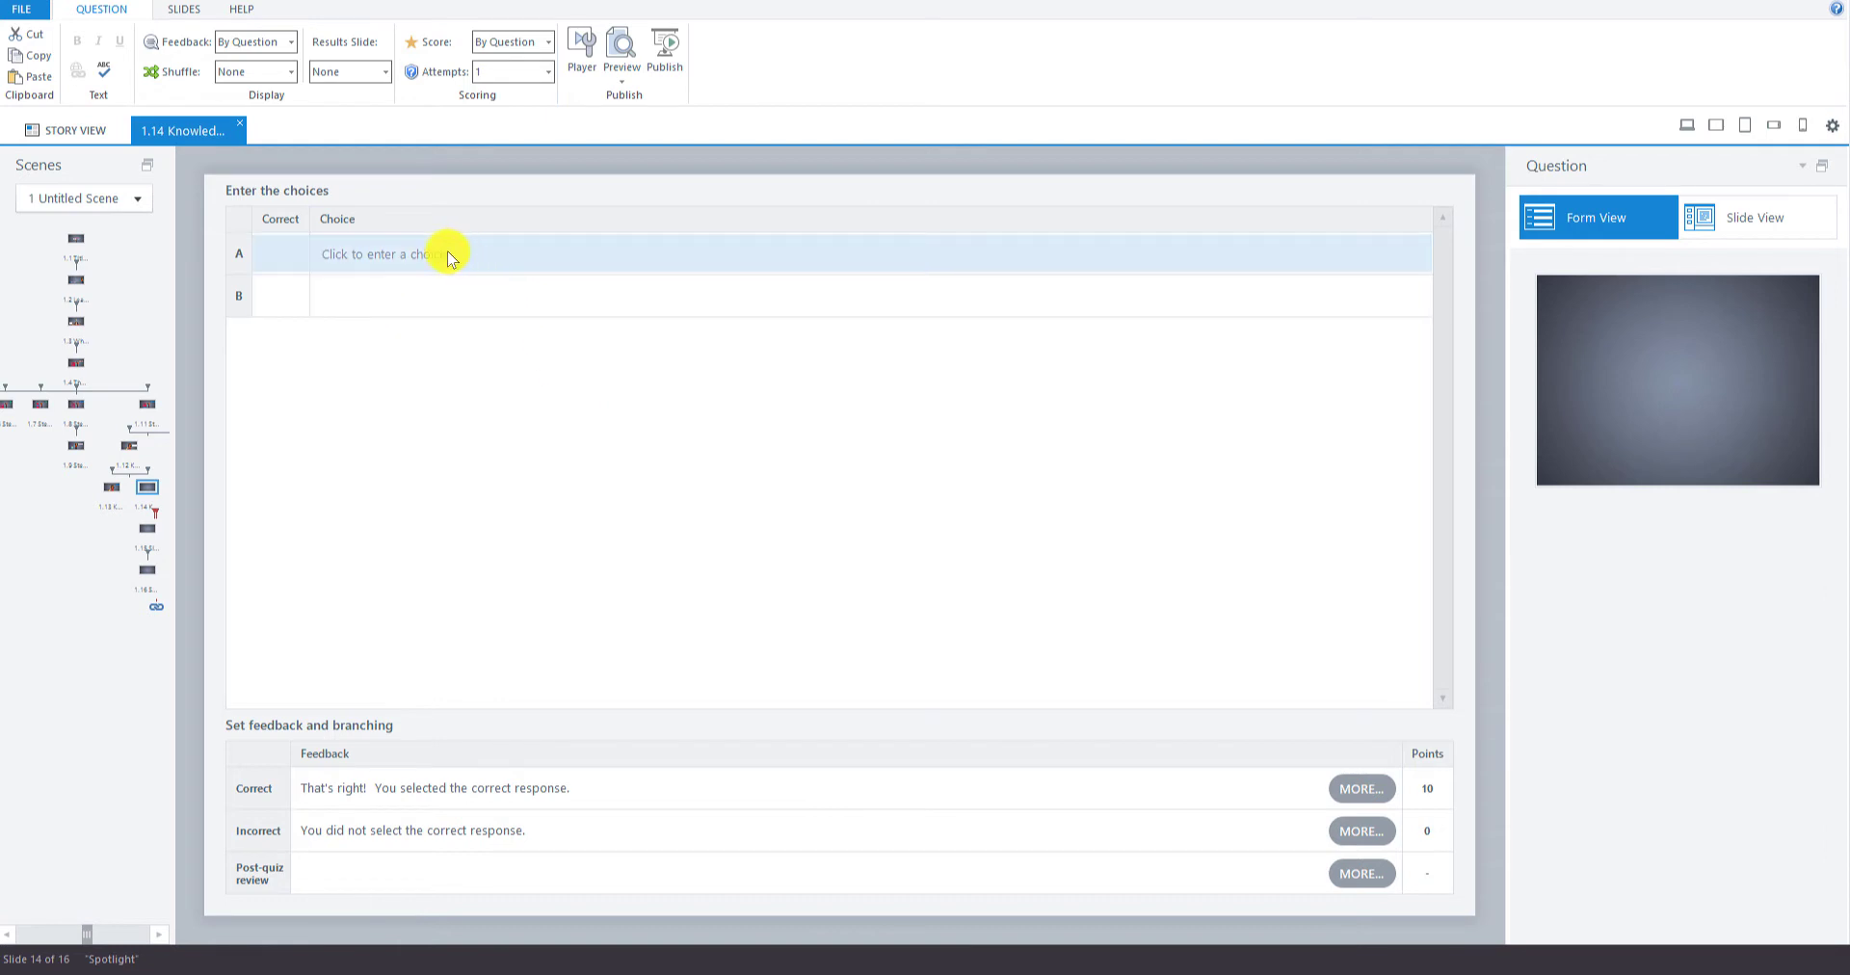
- Switch to Slide View and delete the empty body text placeholder
click(437, 252)
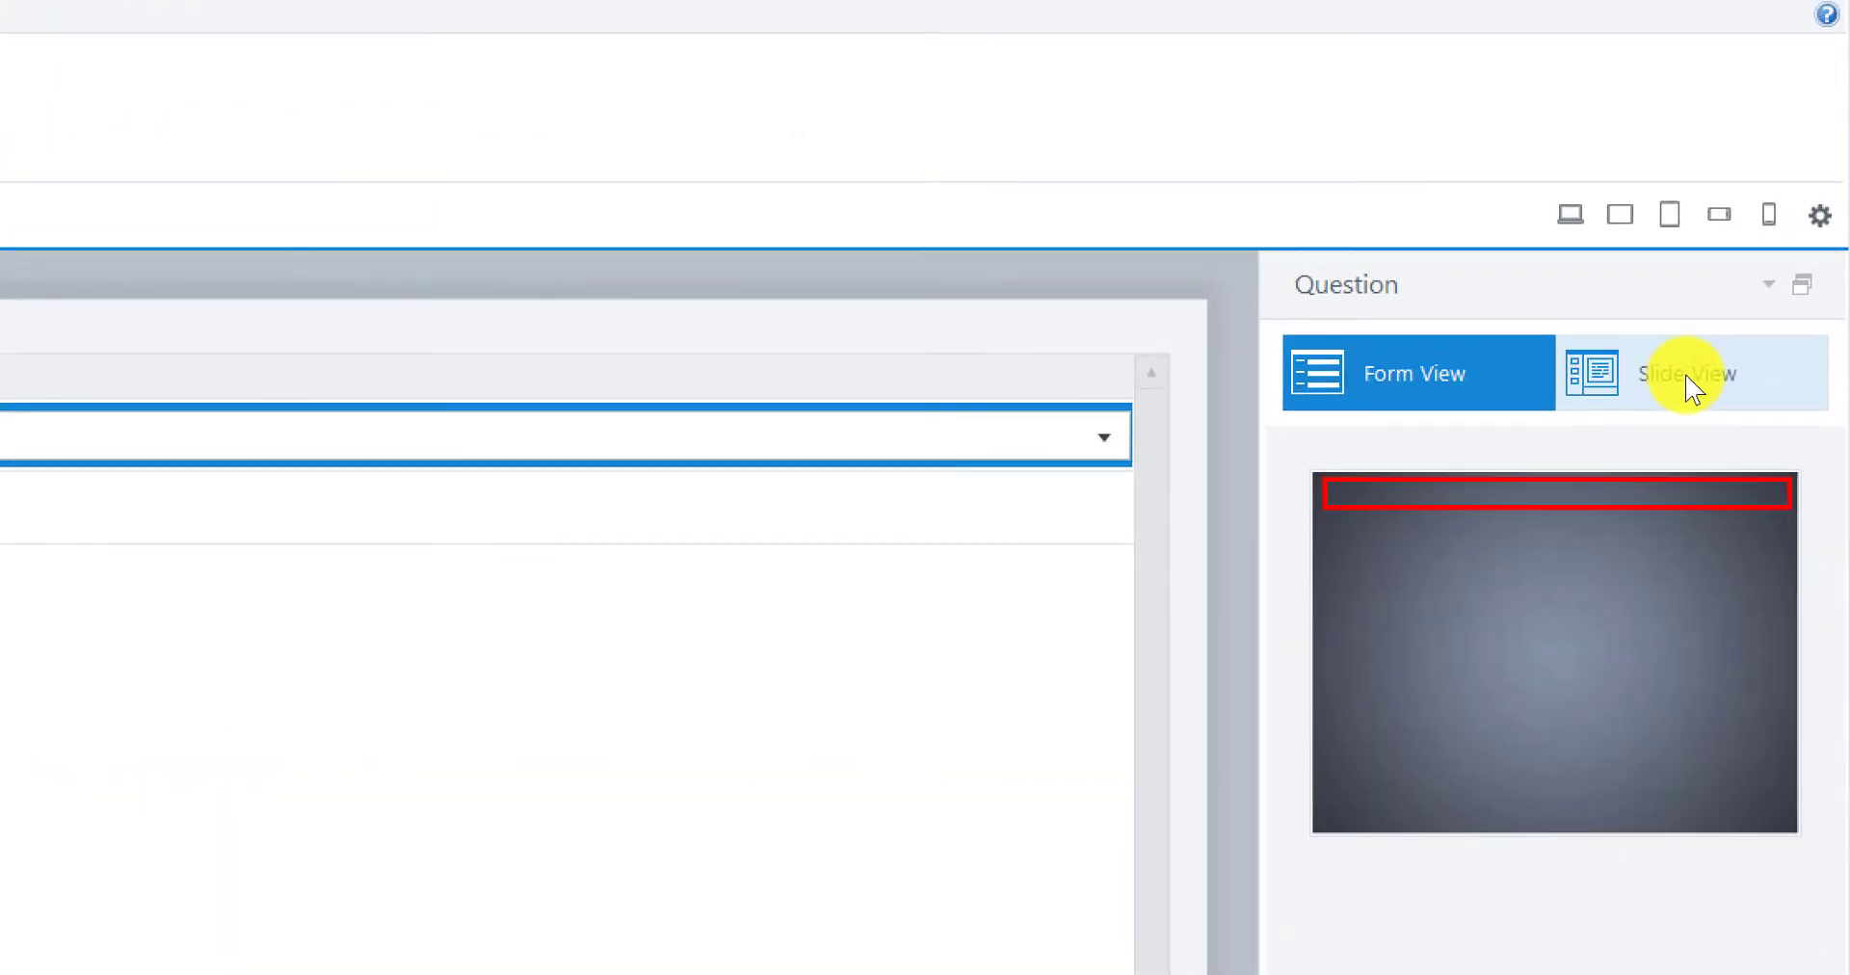
click(1690, 386)
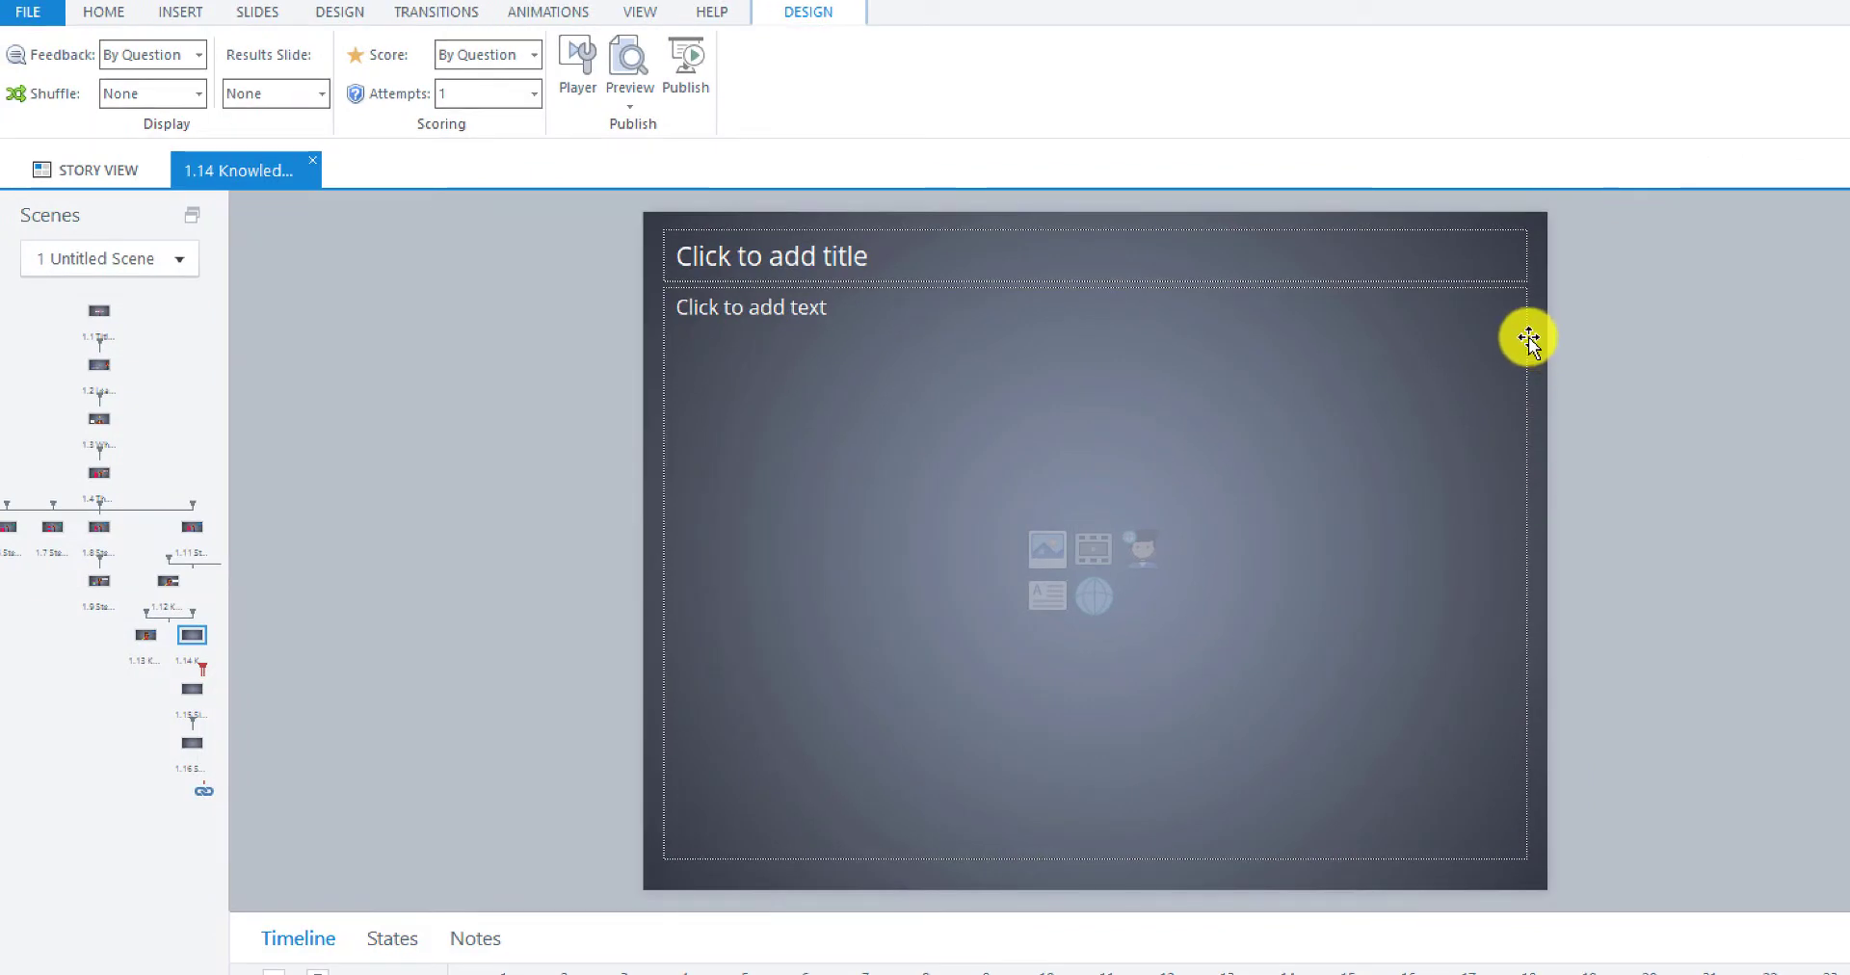
click(1528, 339)
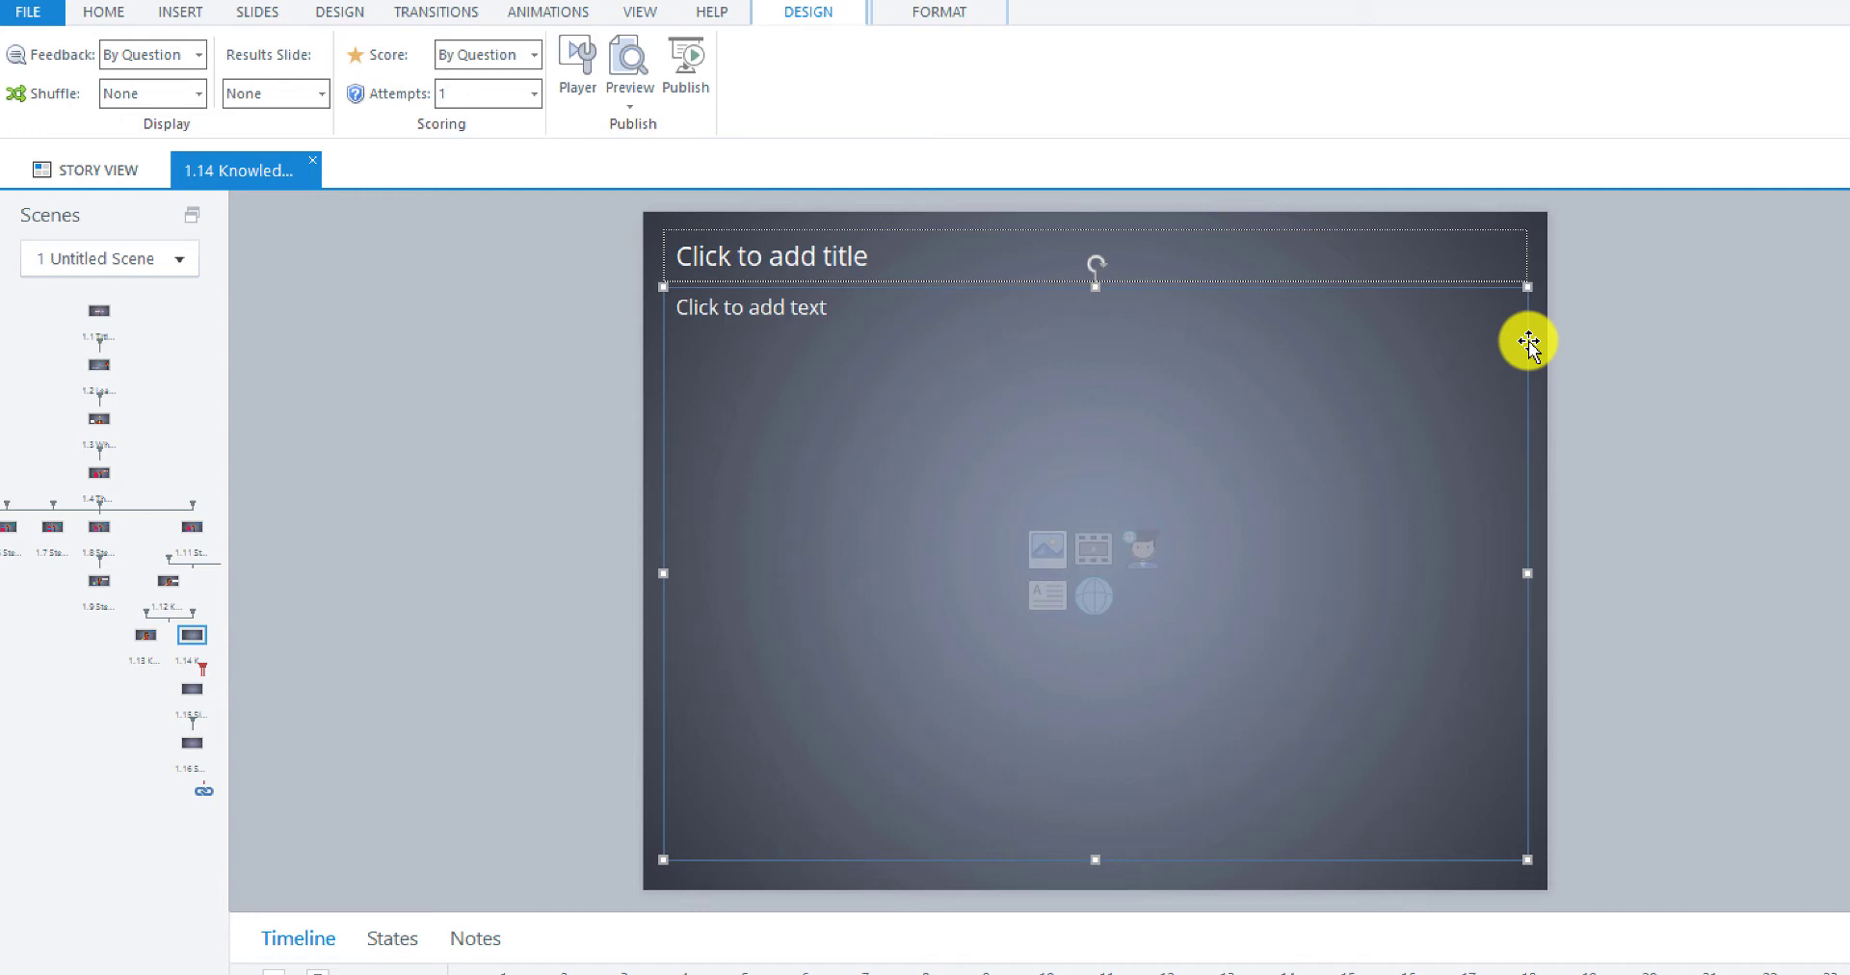
key(Delete)
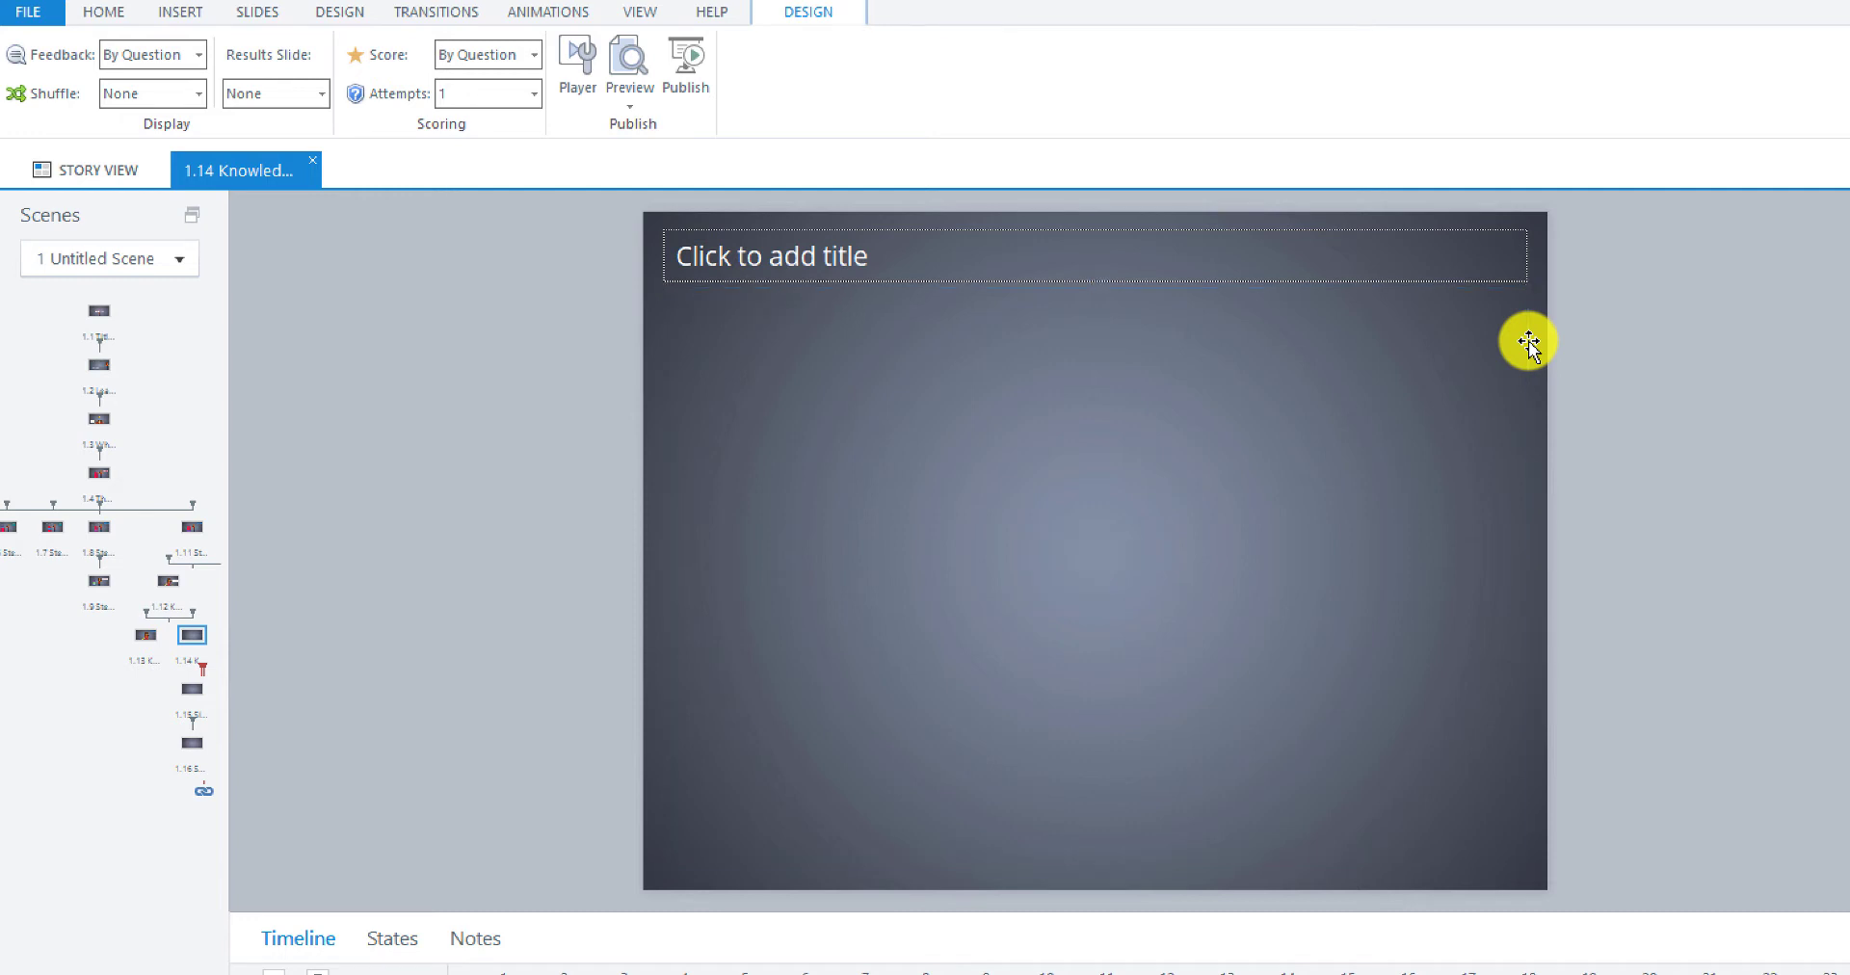
- Title the slide 'Knowledge Check 2' in bold, using the saved custom blue font colour
click(718, 263)
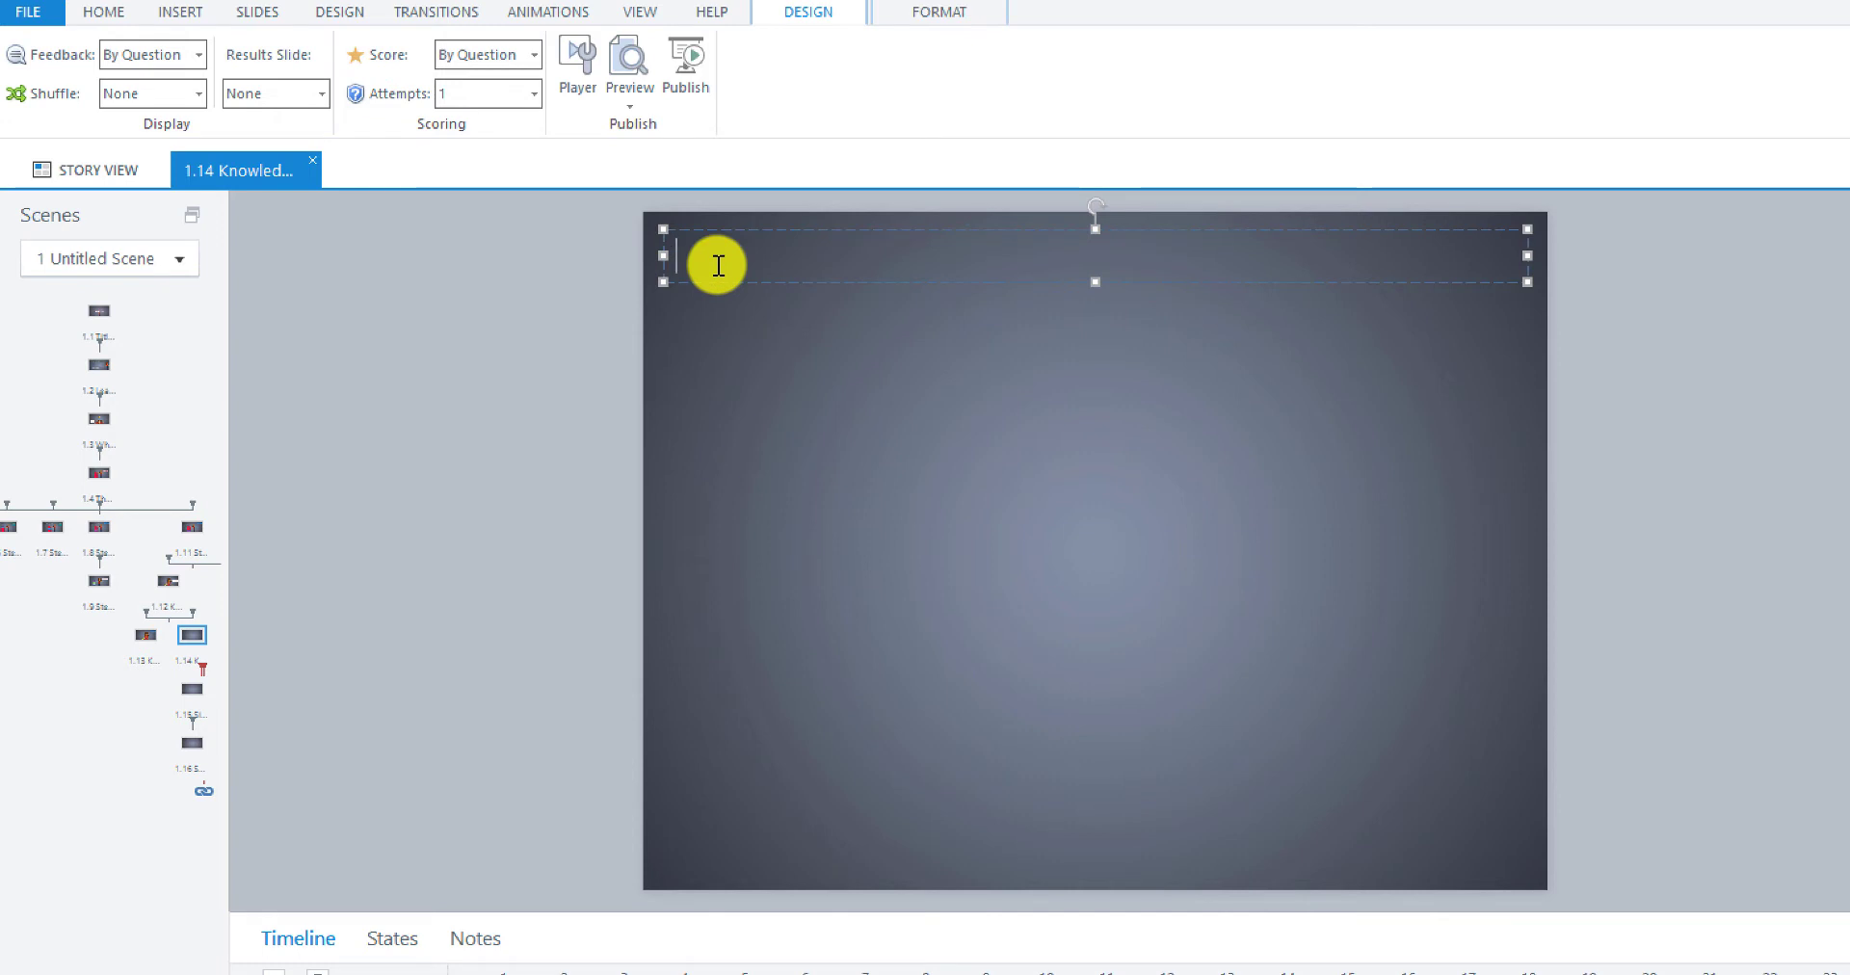
text(Knowledge Check 2)
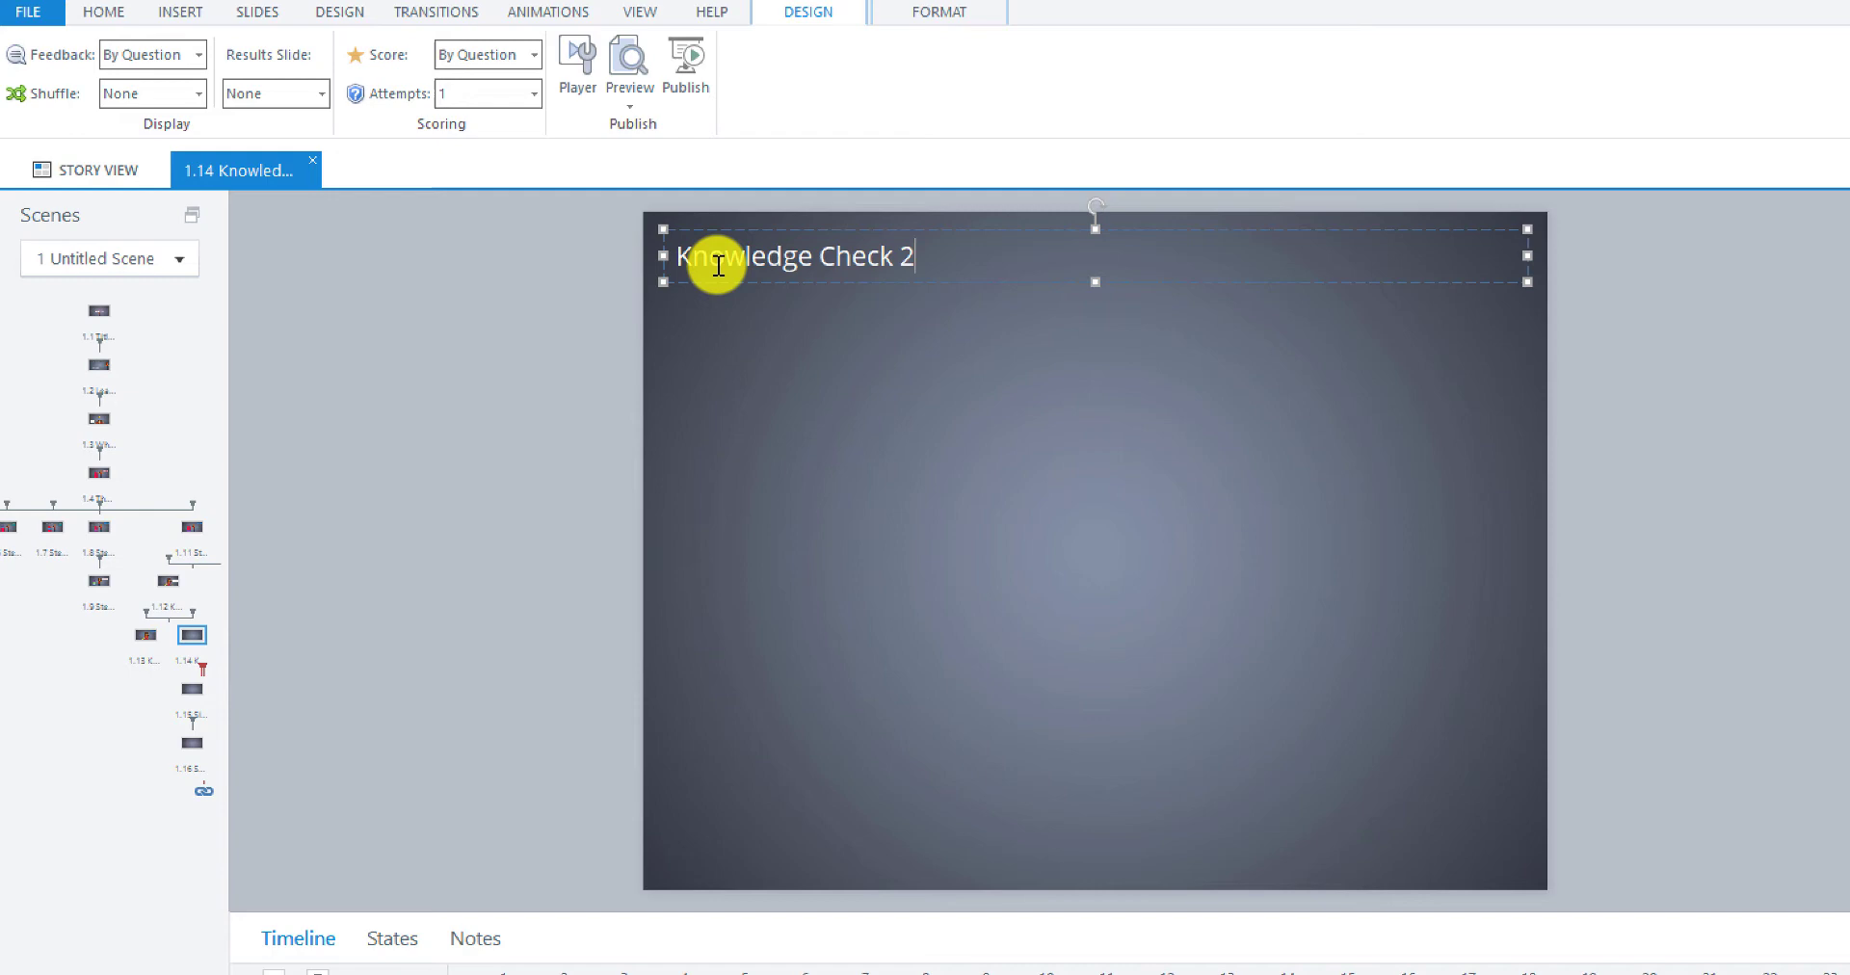
triple_click(718, 265)
click(698, 221)
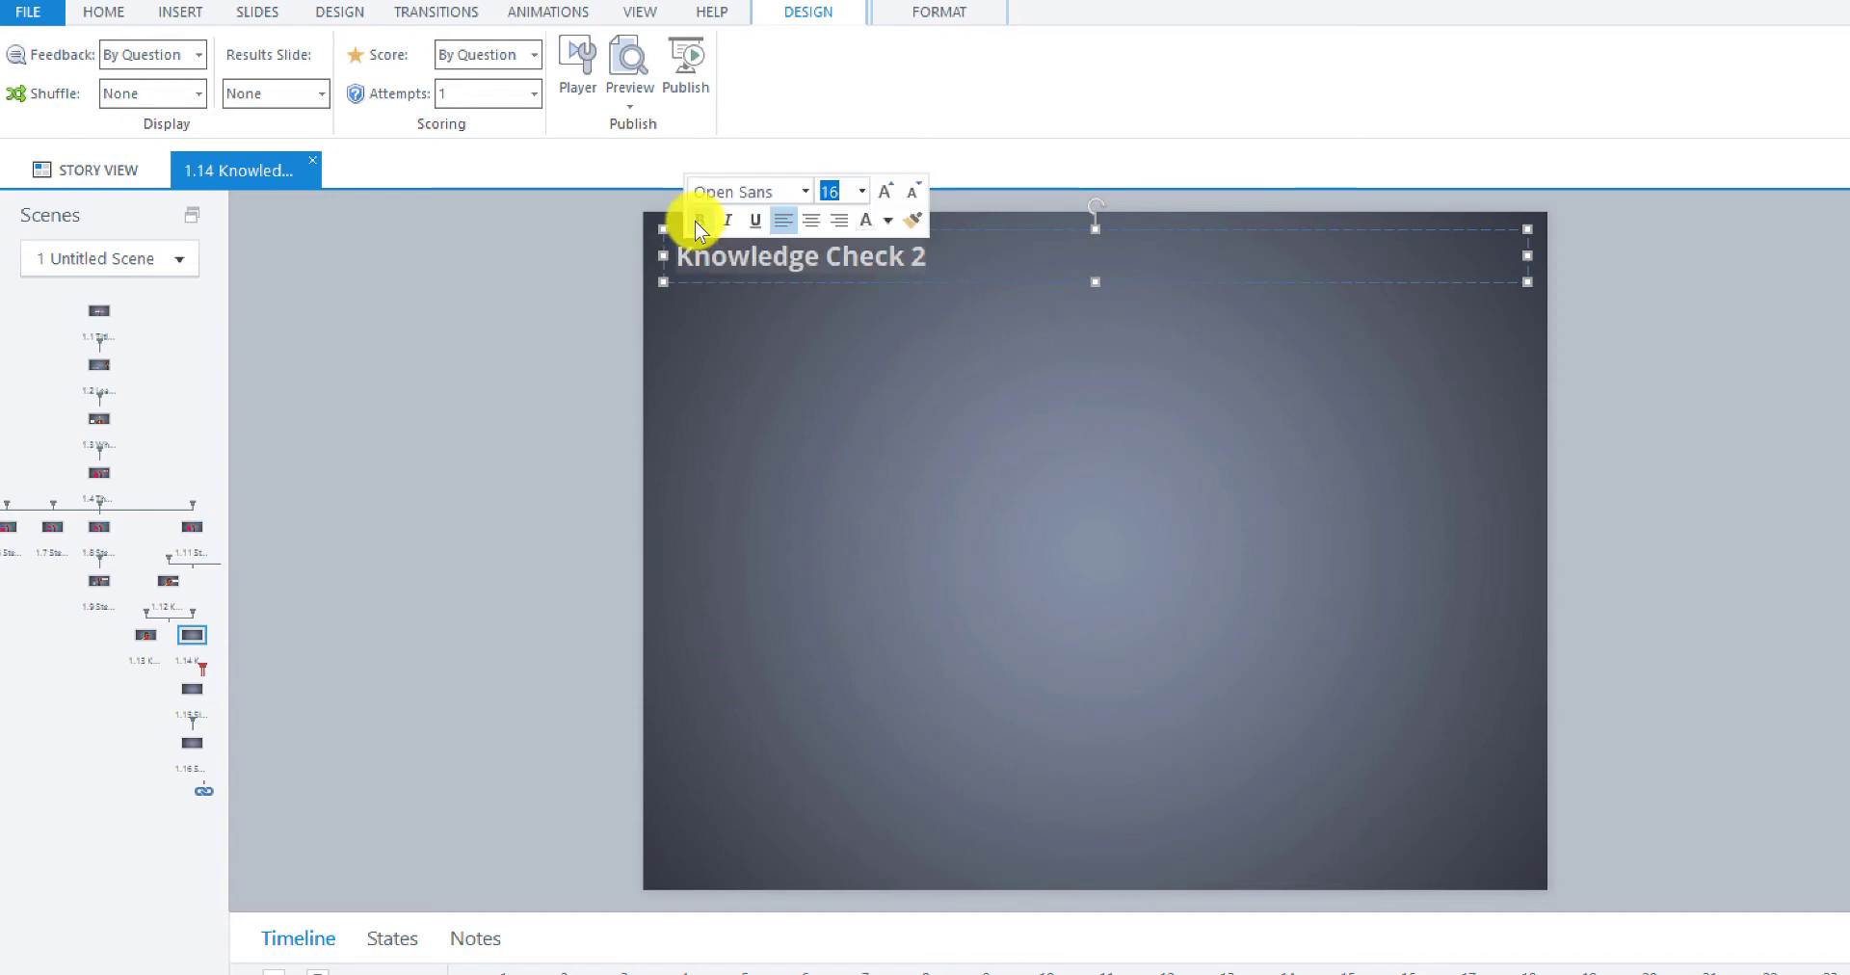
click(888, 224)
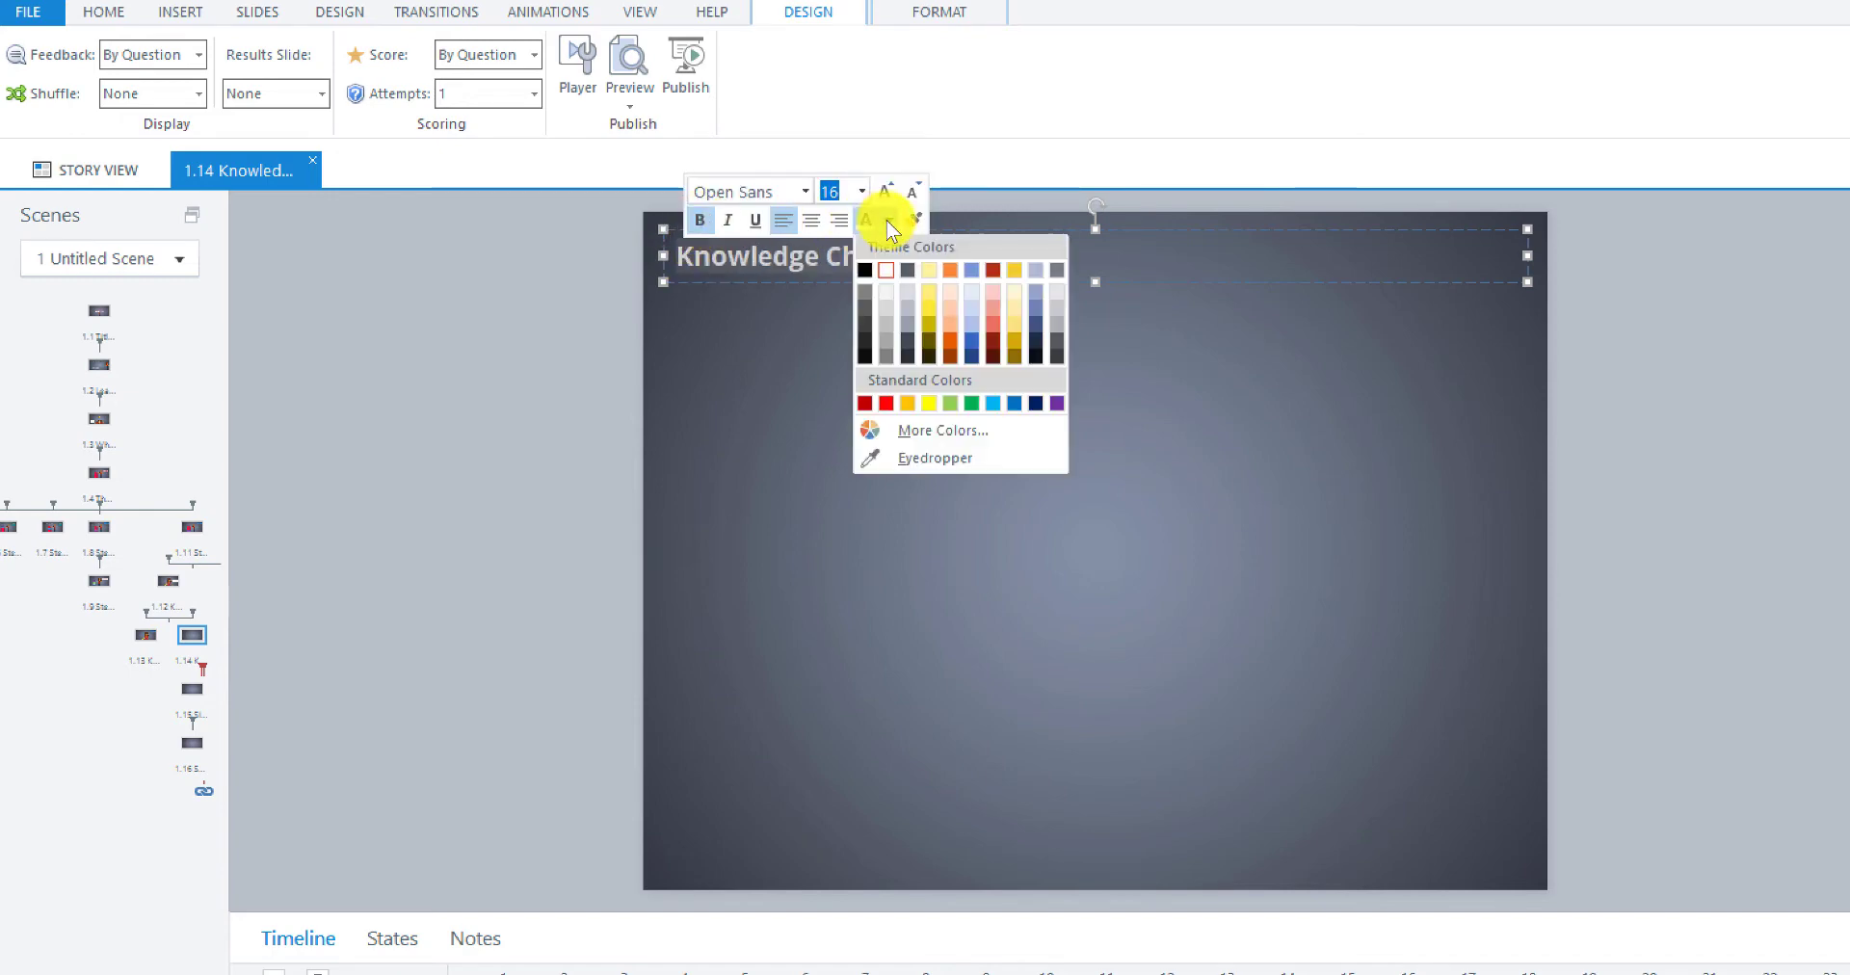
click(942, 430)
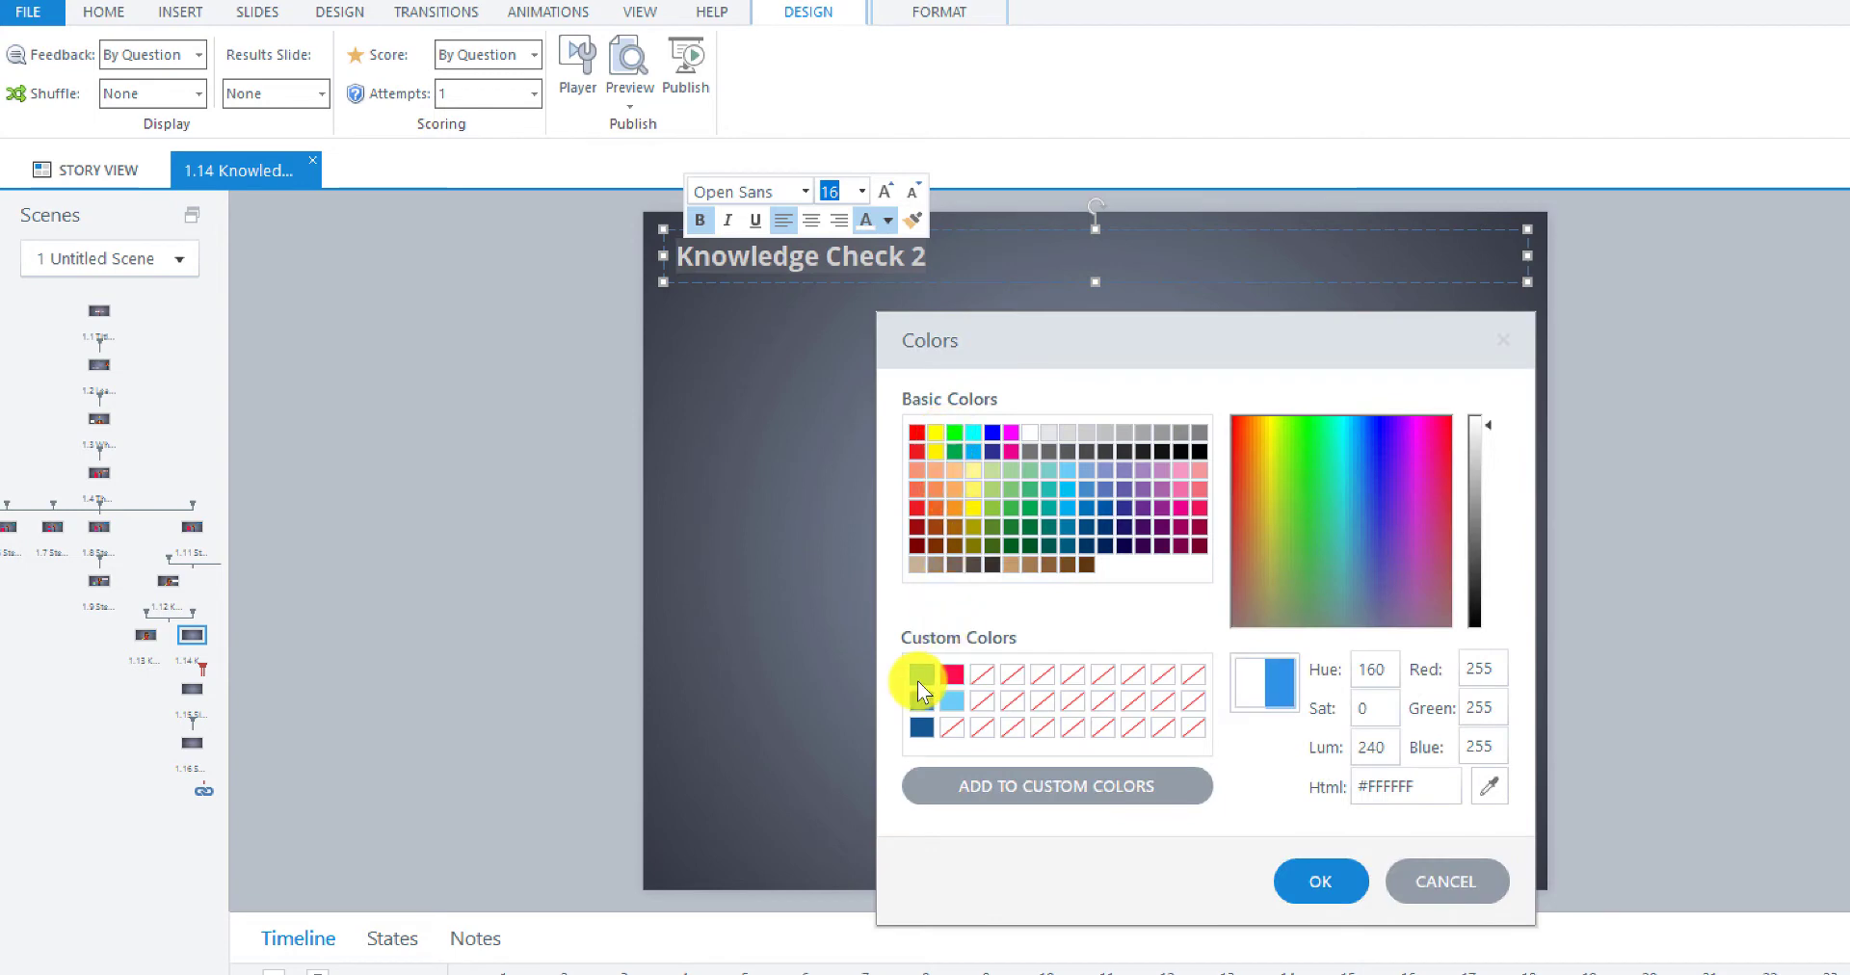
click(917, 680)
click(1307, 873)
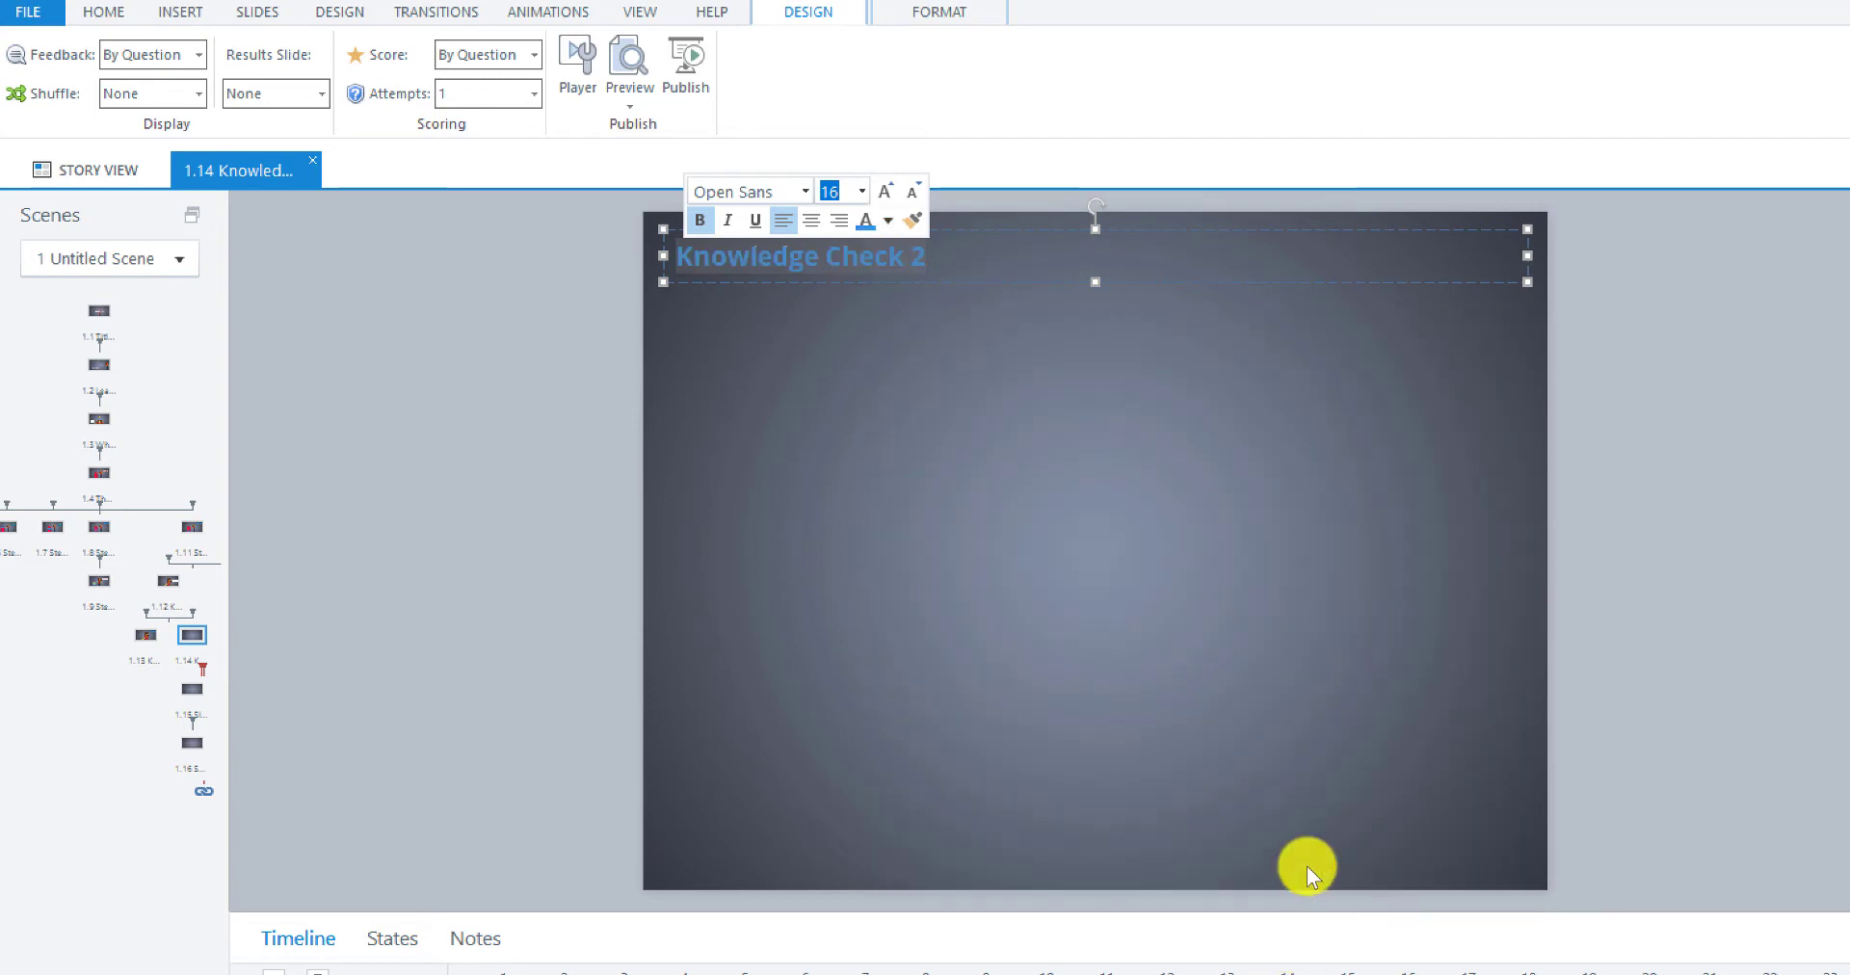
click(973, 416)
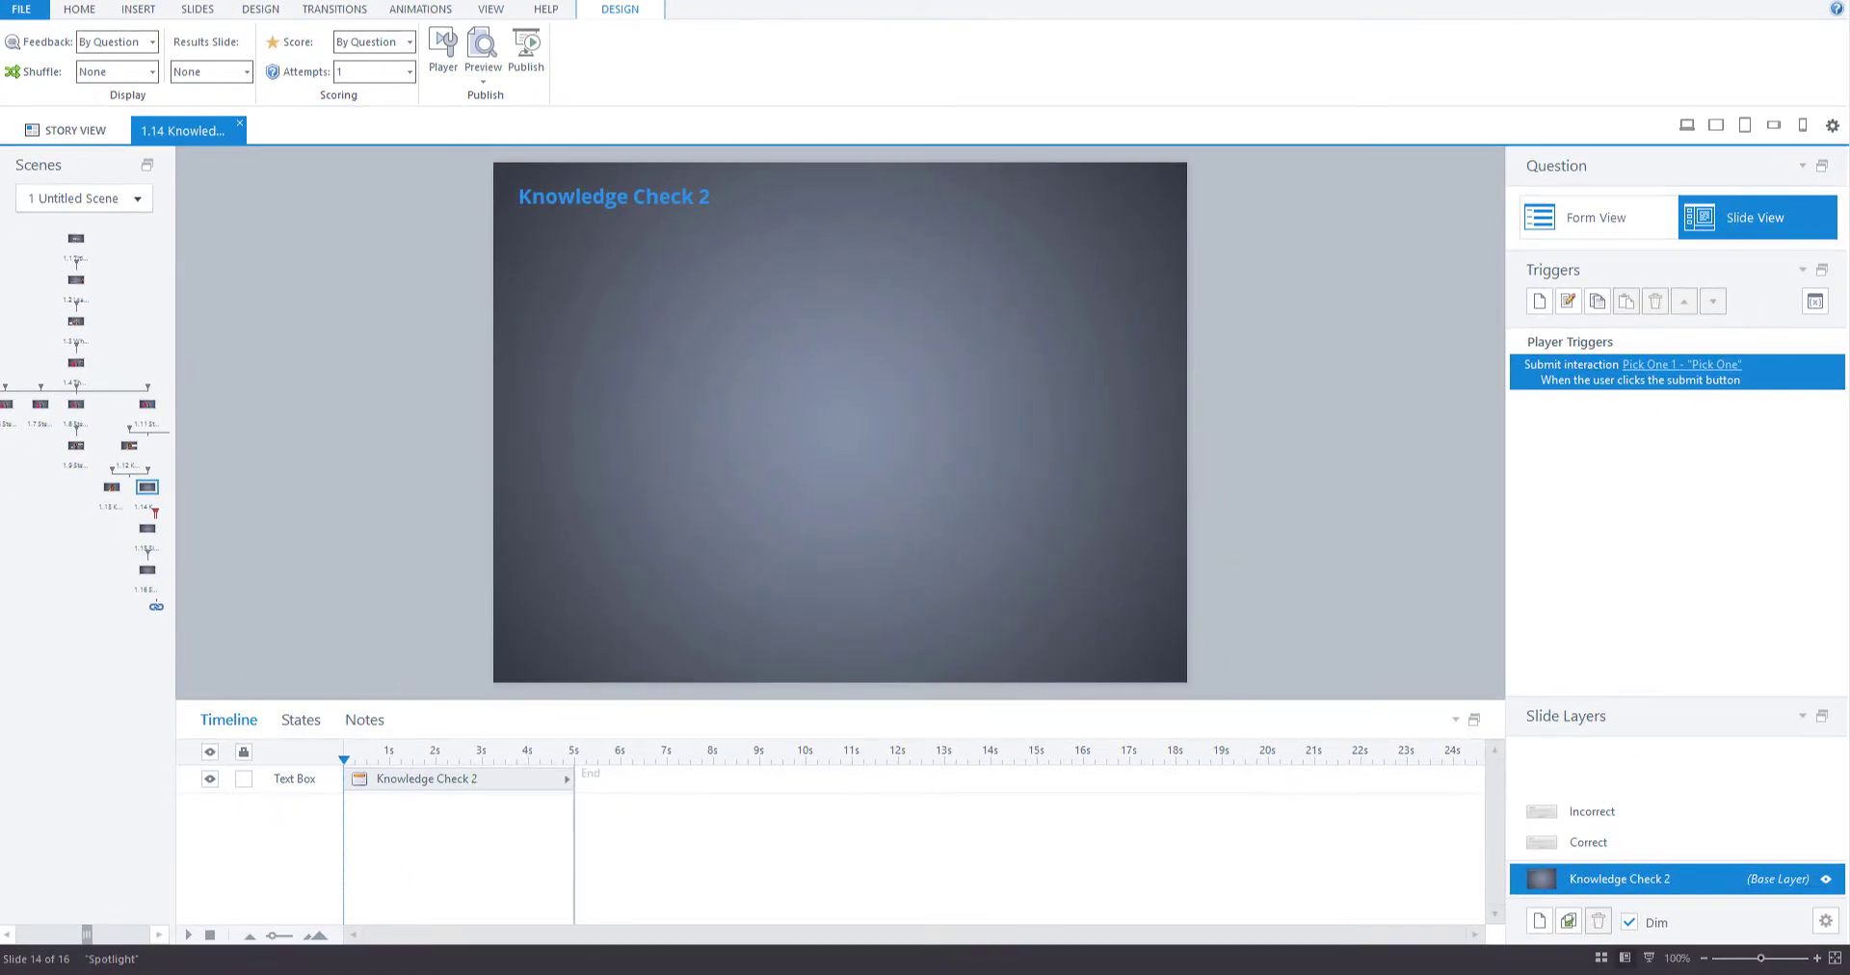
- Copy the juggling question from the PowerPoint storyboard and paste it onto slide 1.14
mouse_move(207, 971)
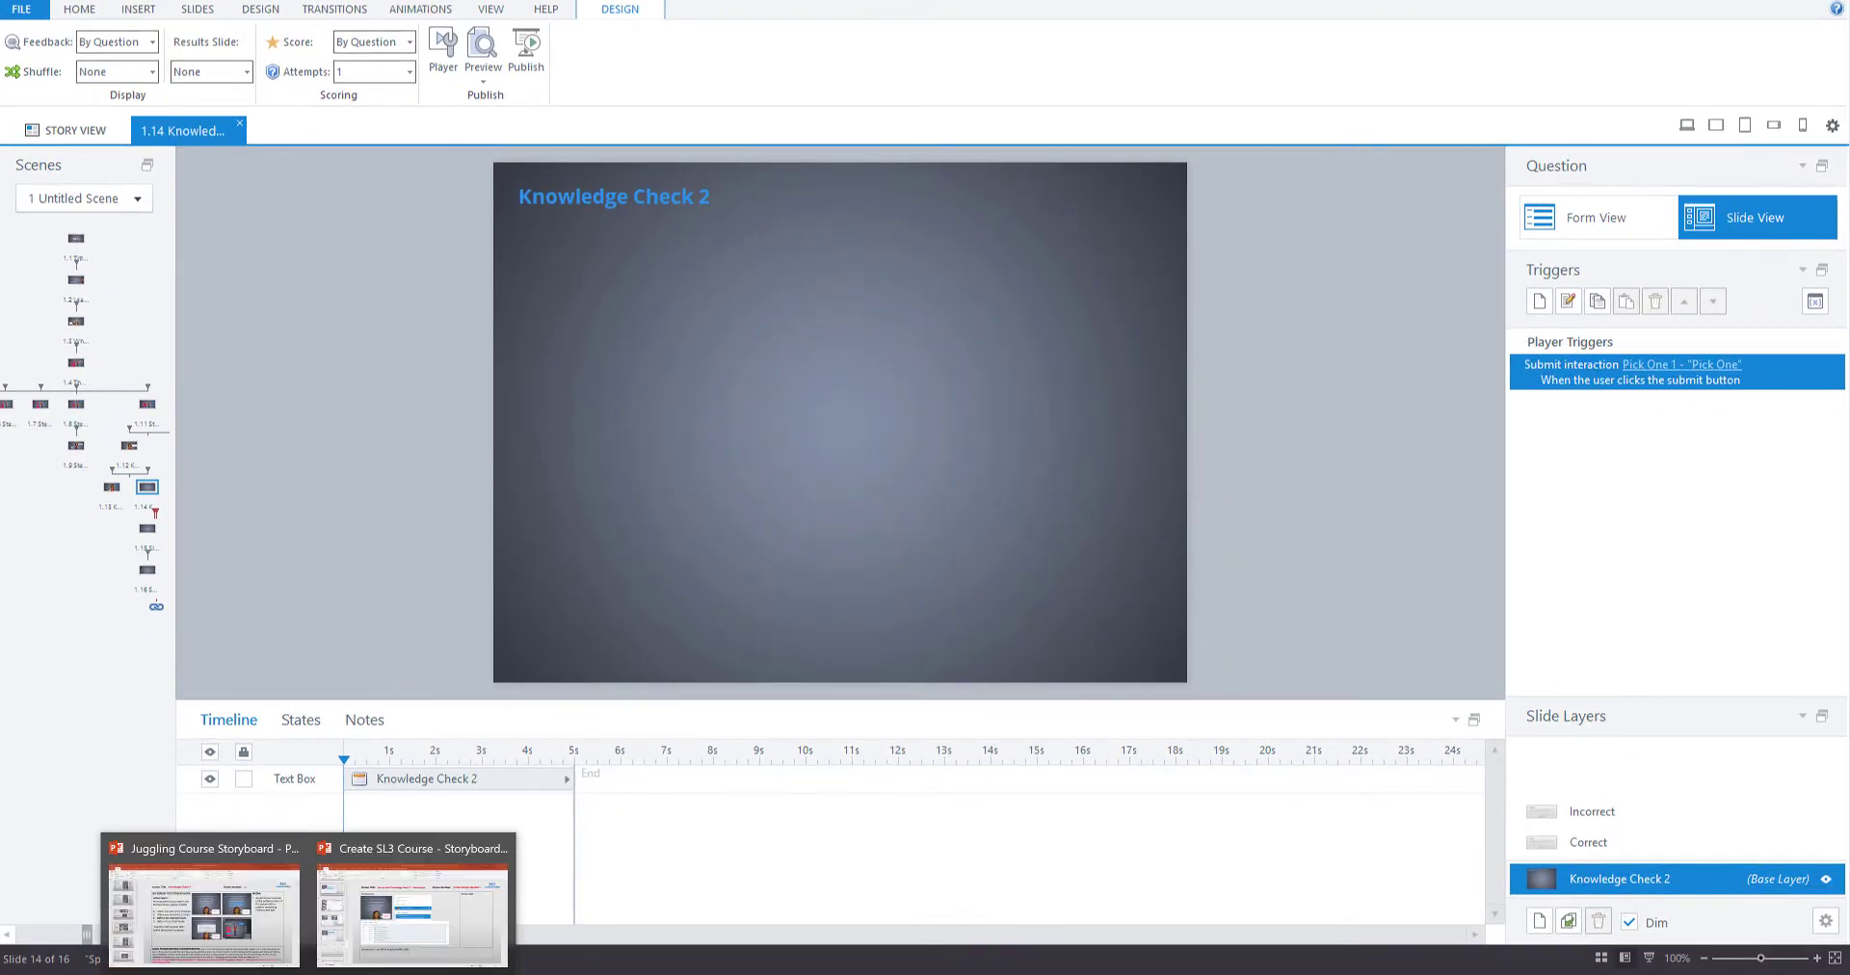
click(260, 903)
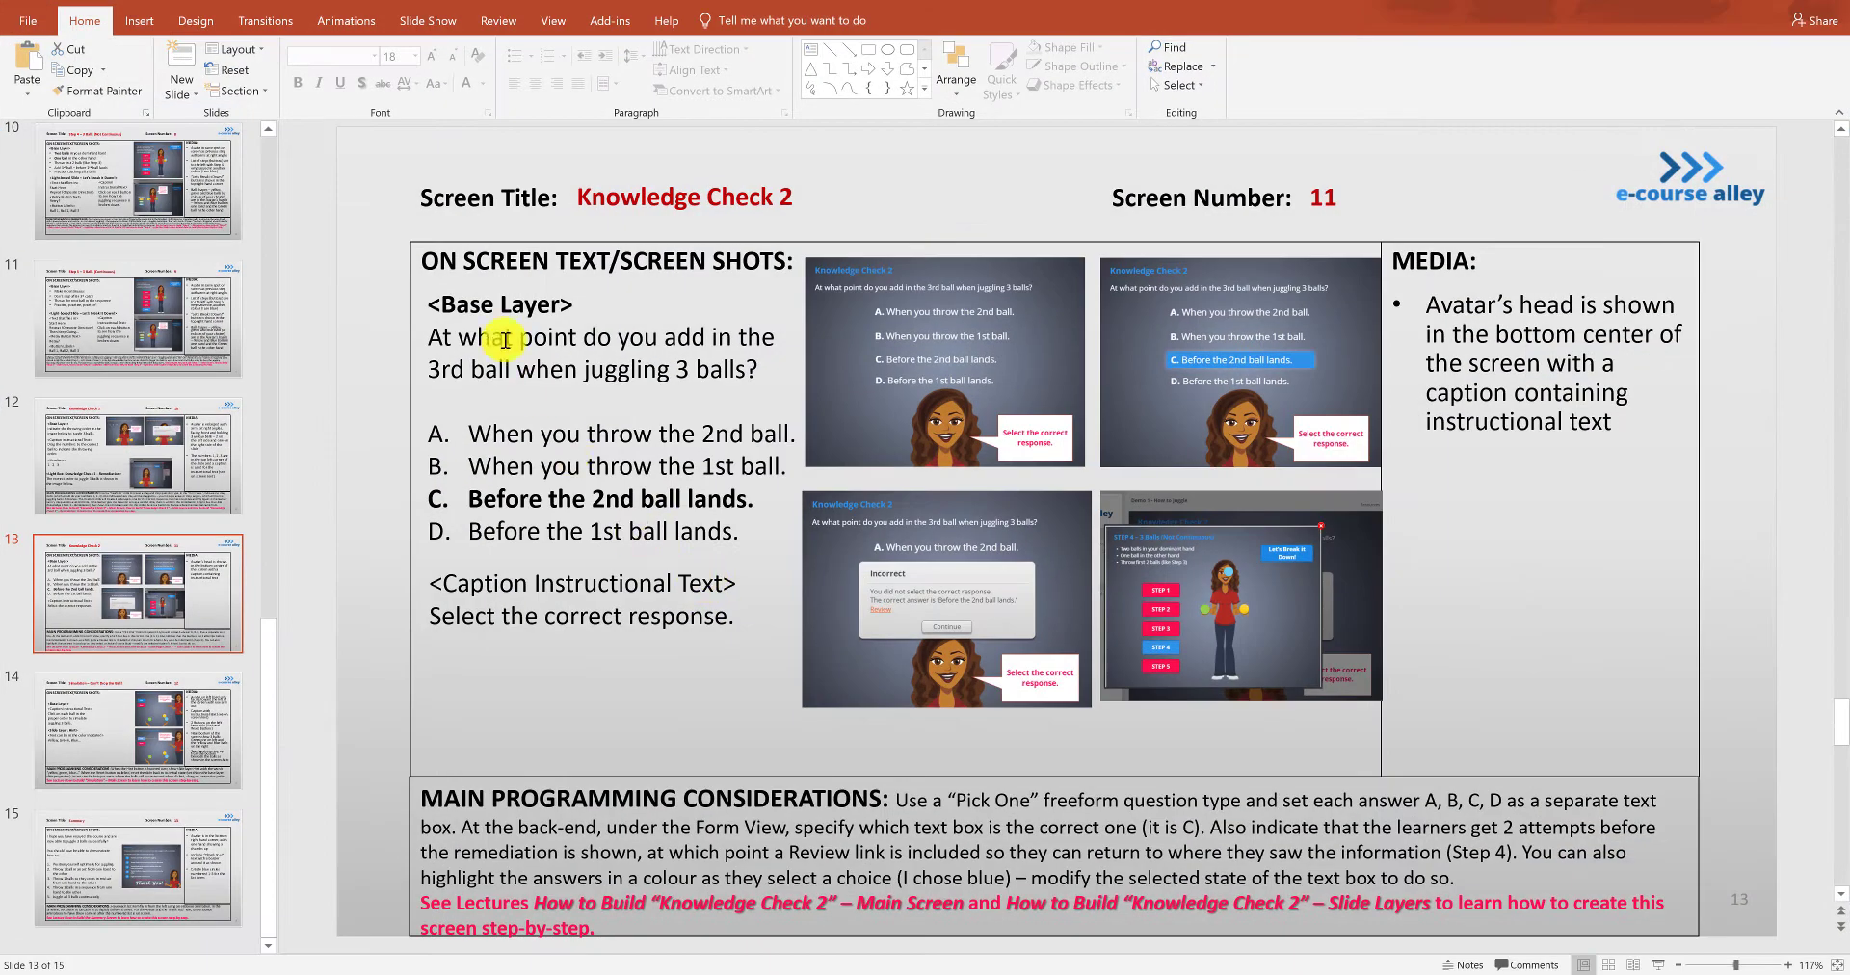
drag(432, 344, 789, 370)
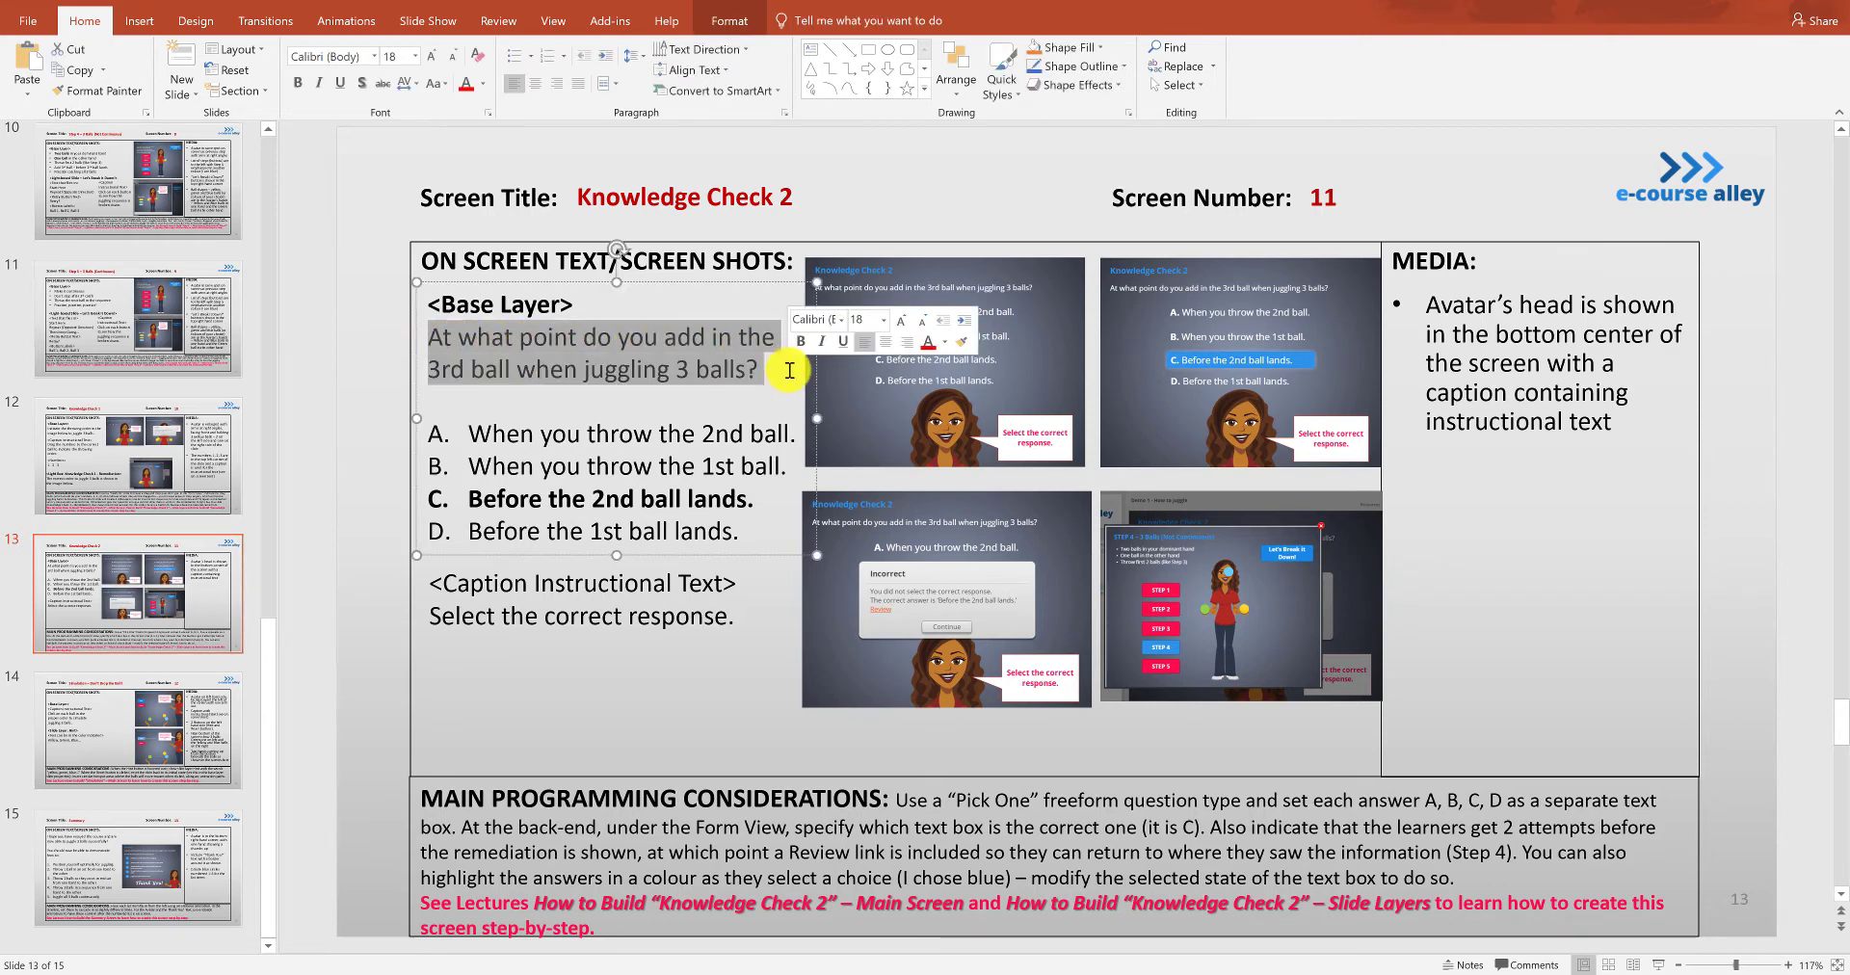
key(ctrl+c)
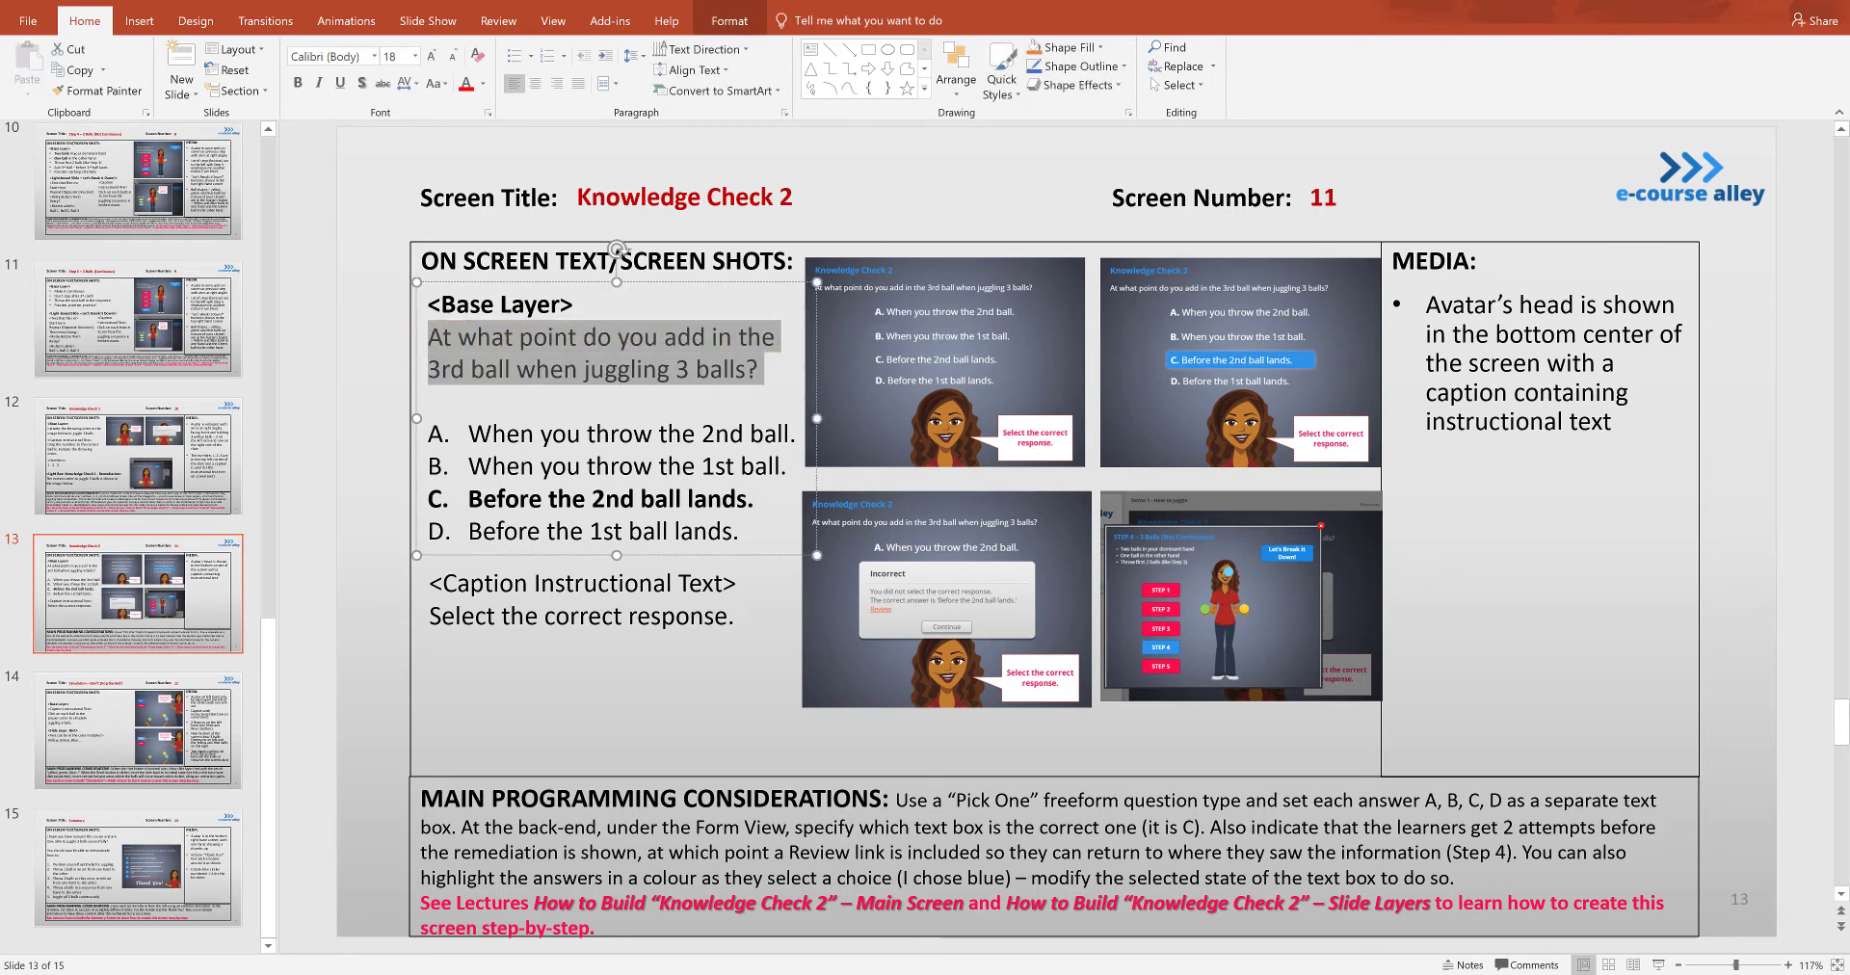
key(alt+Tab)
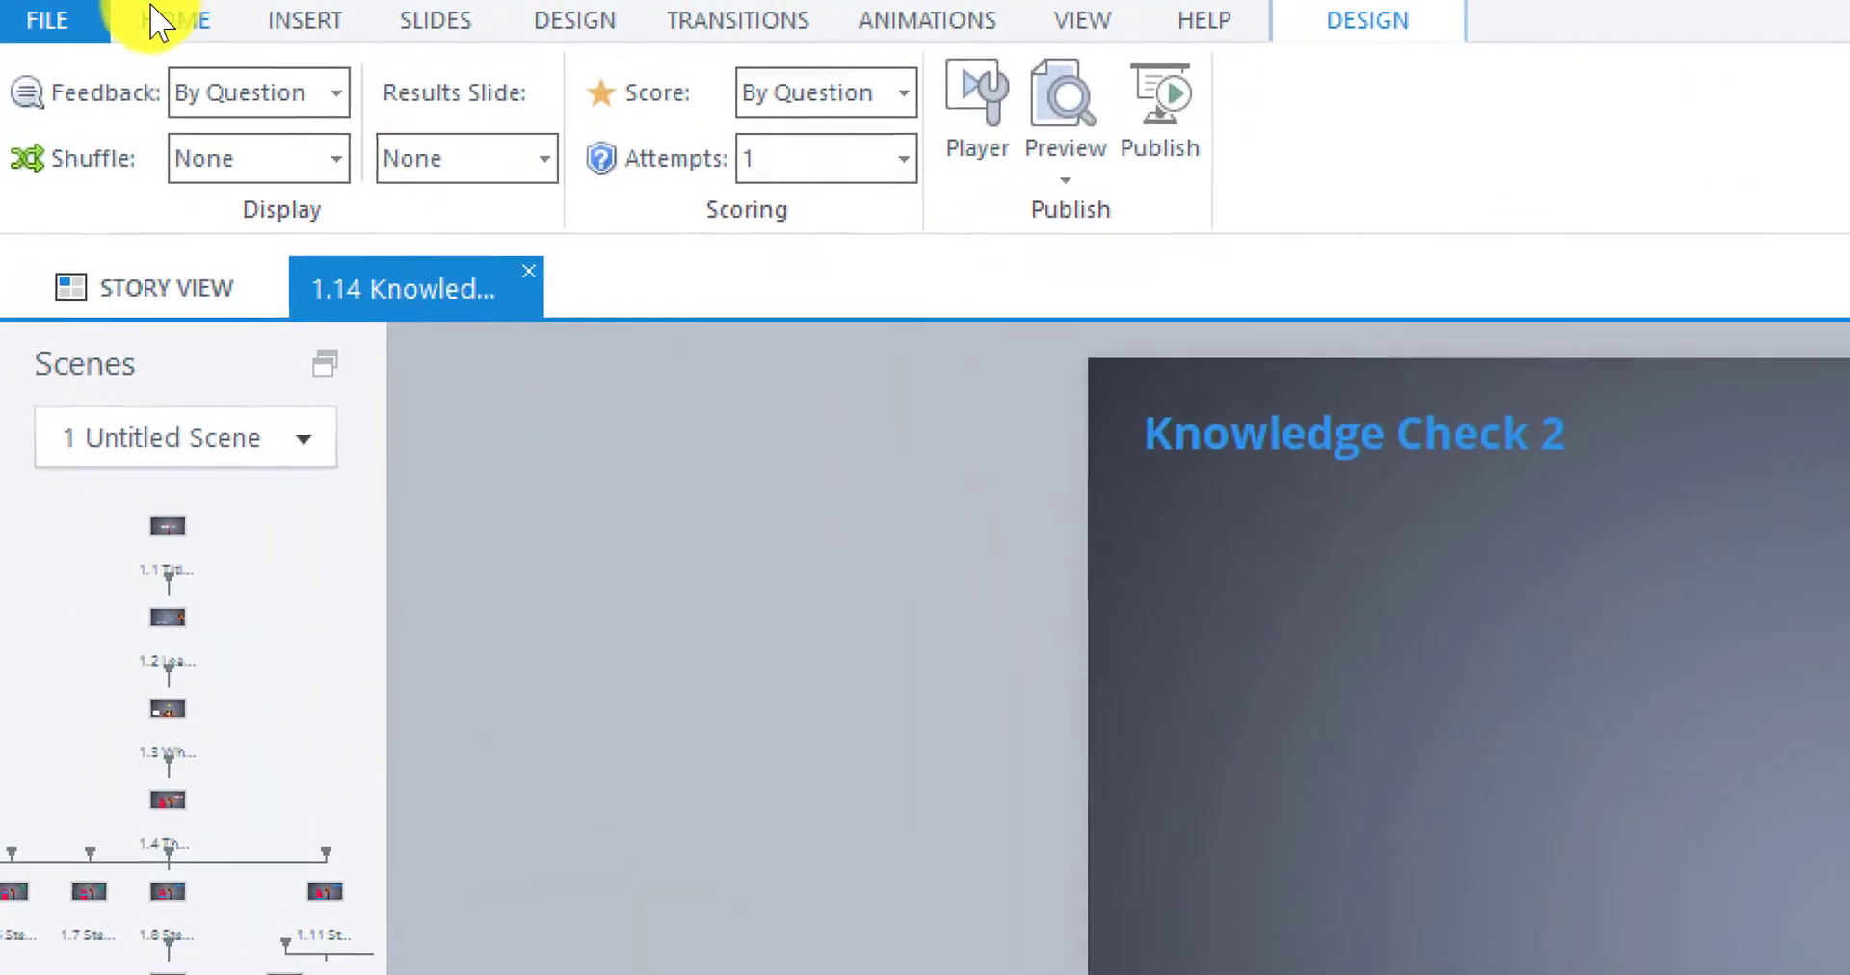
click(108, 13)
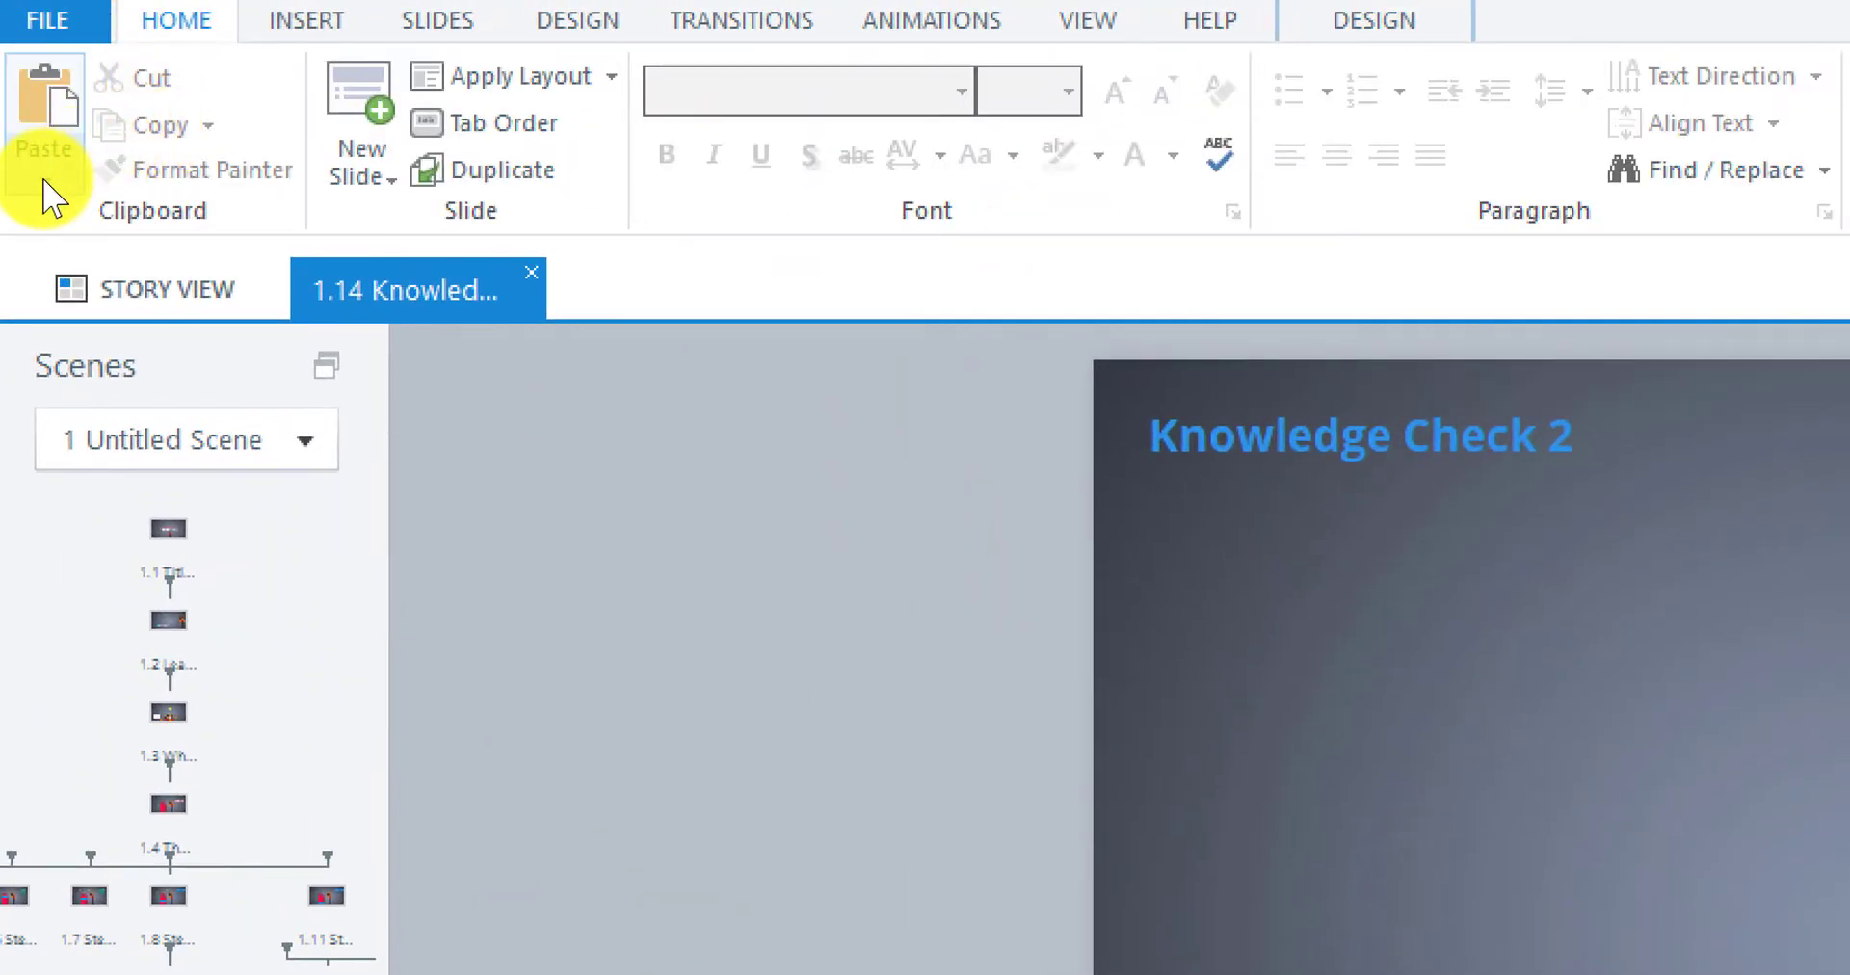
click(31, 119)
click(171, 277)
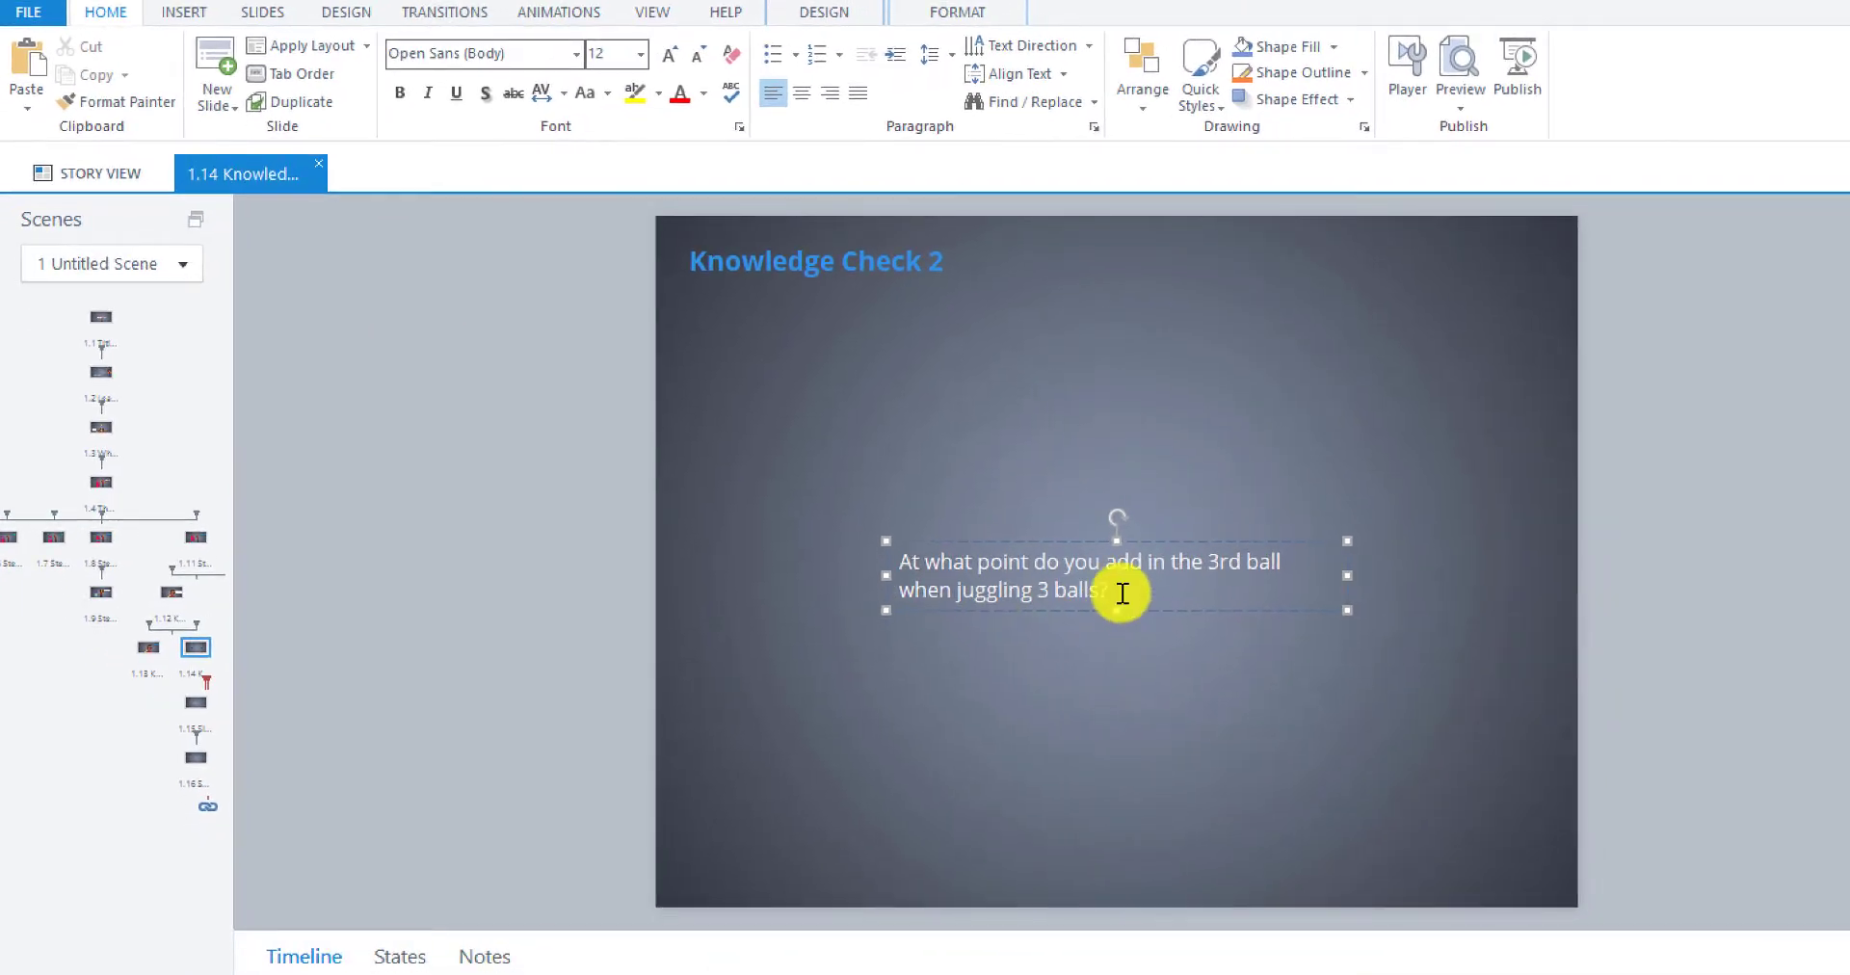
- Move the question box beneath the title and widen it to fit on one line
drag(1074, 537, 884, 284)
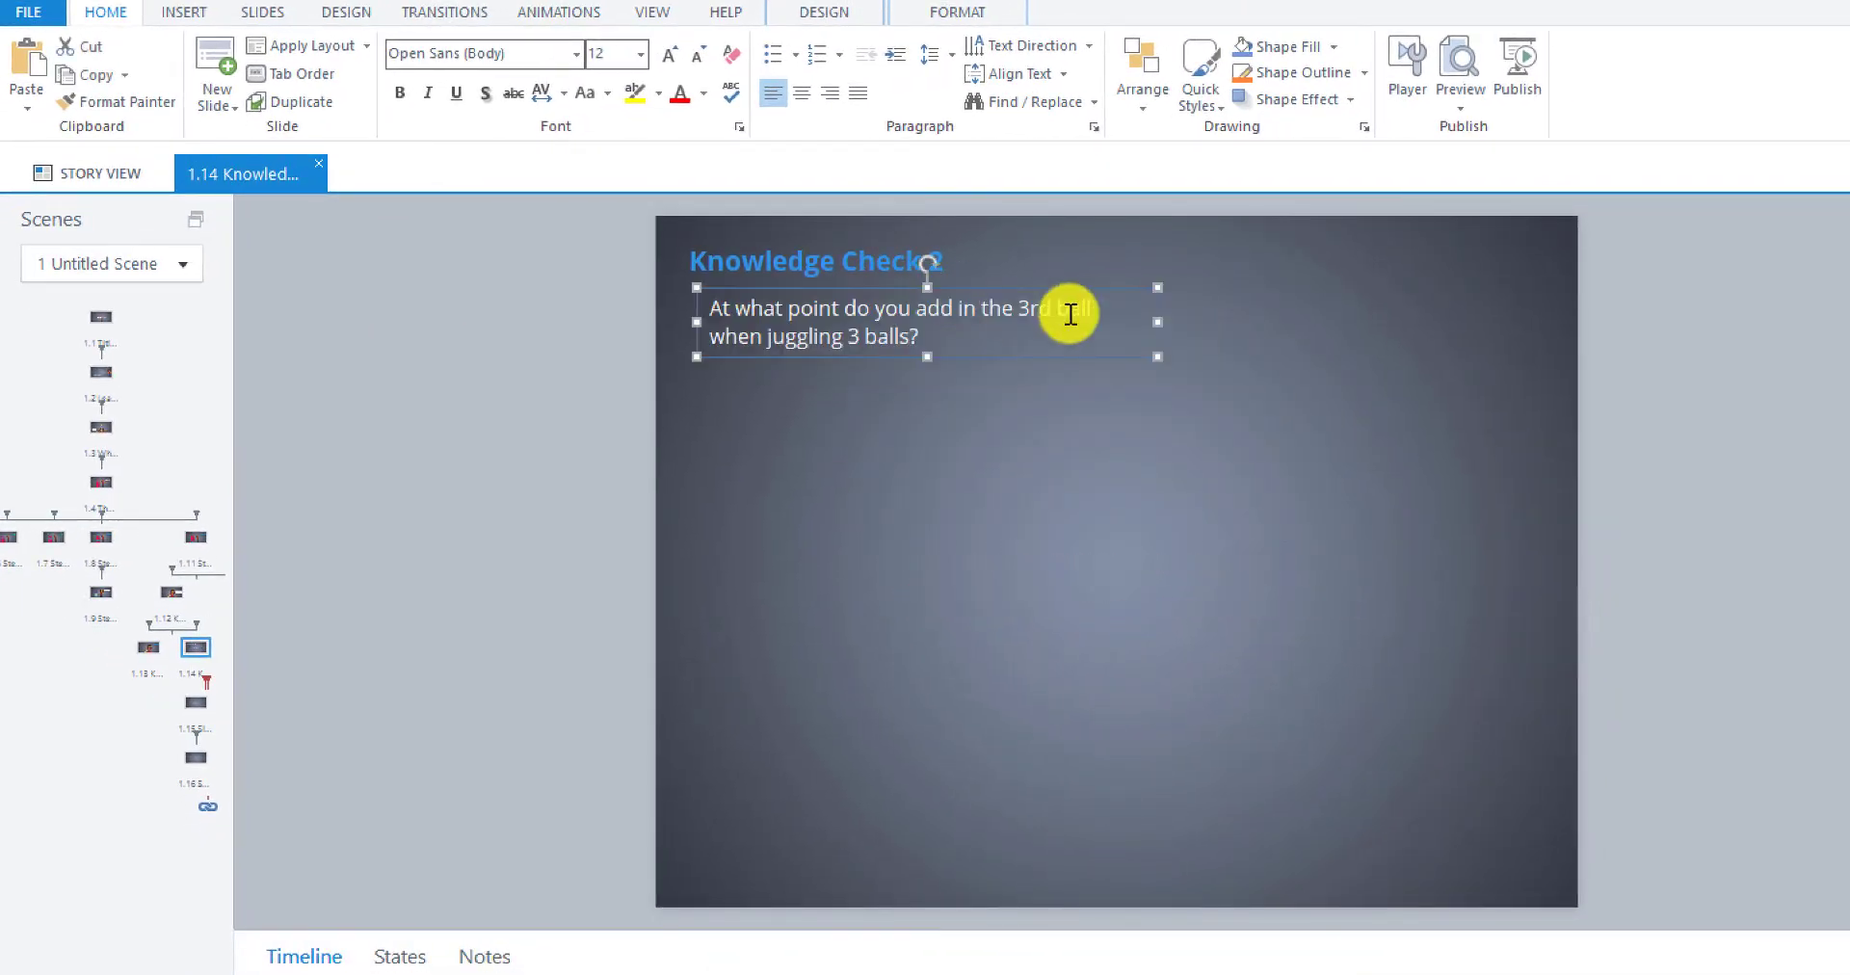
drag(1158, 324, 1436, 321)
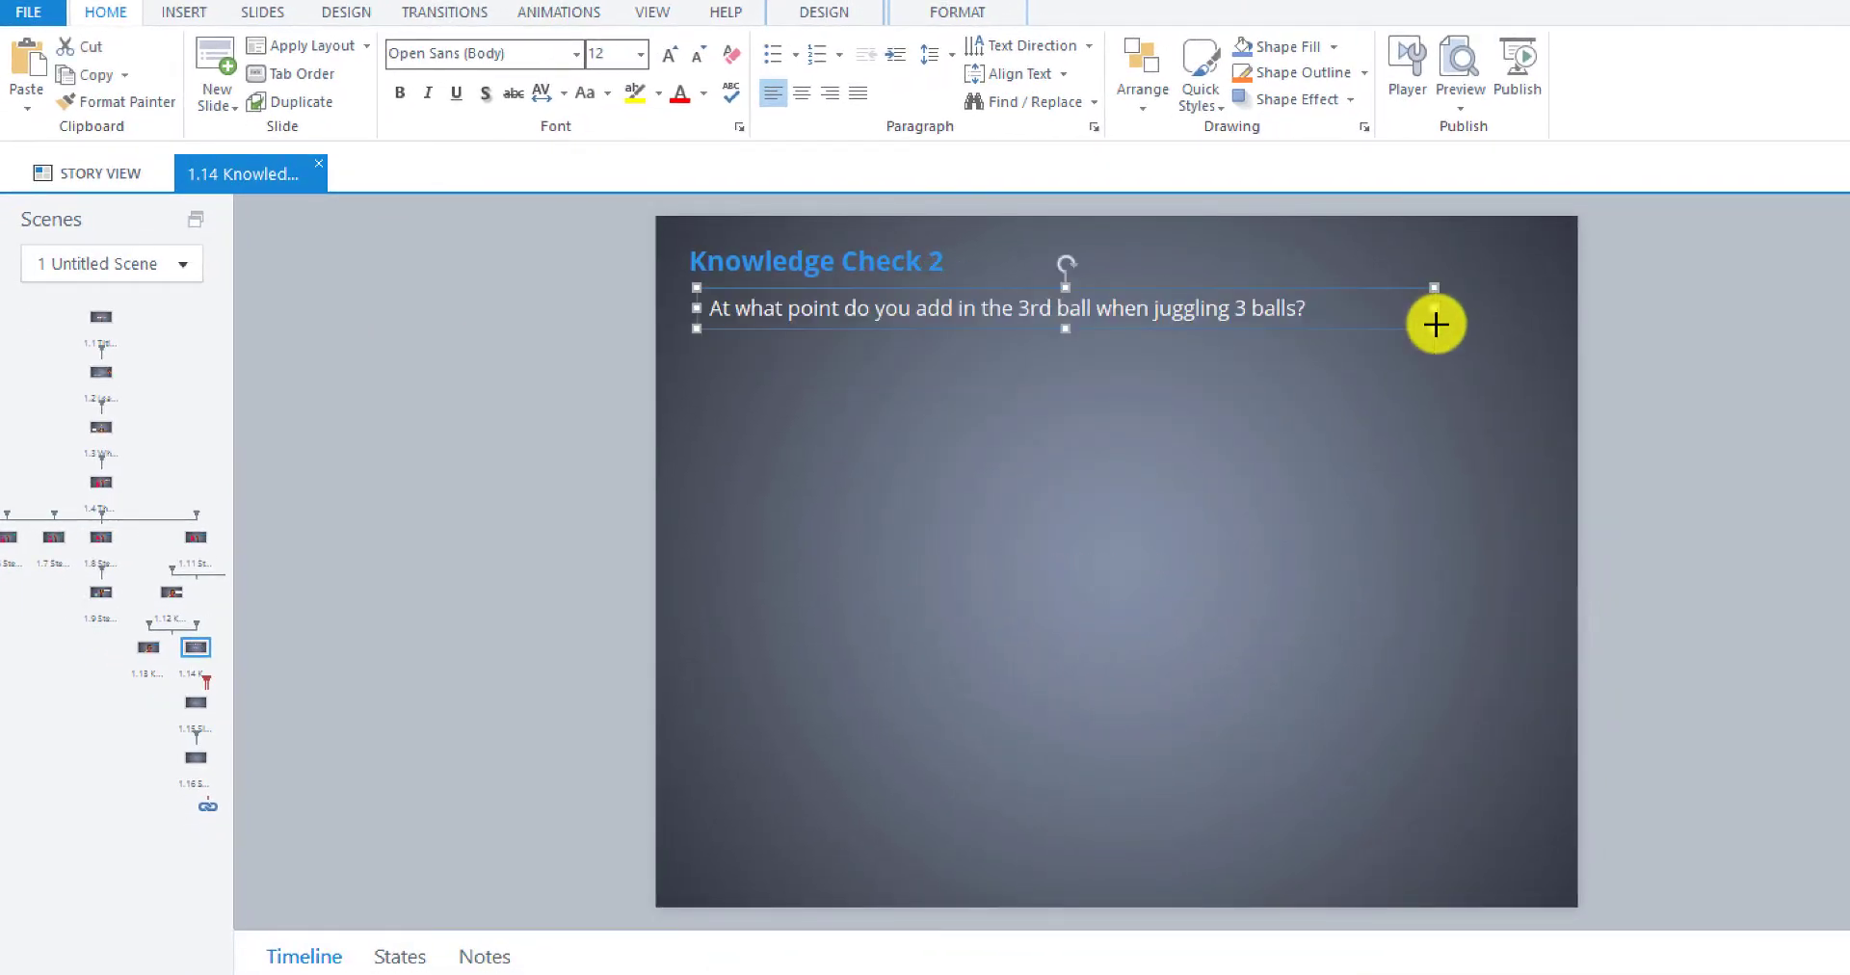
drag(1317, 293, 1309, 287)
click(886, 424)
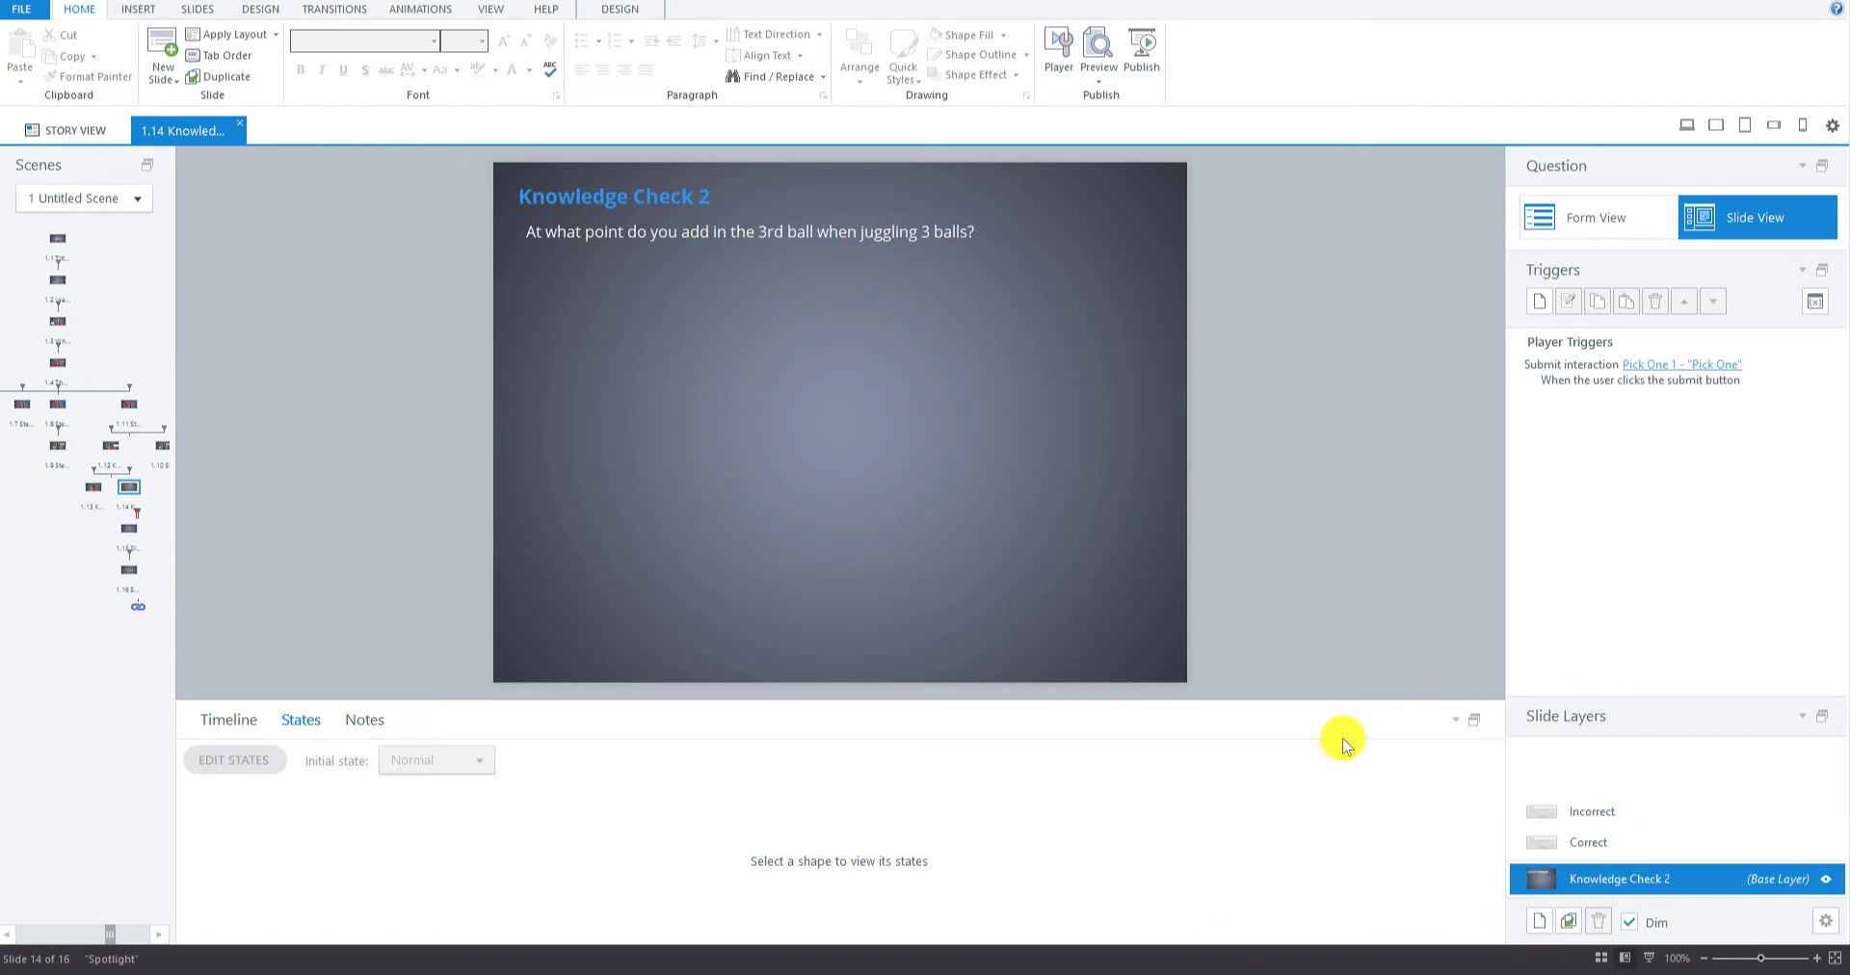
- Copy answer A from the storyboard and paste it below the question
mouse_move(306, 971)
click(239, 931)
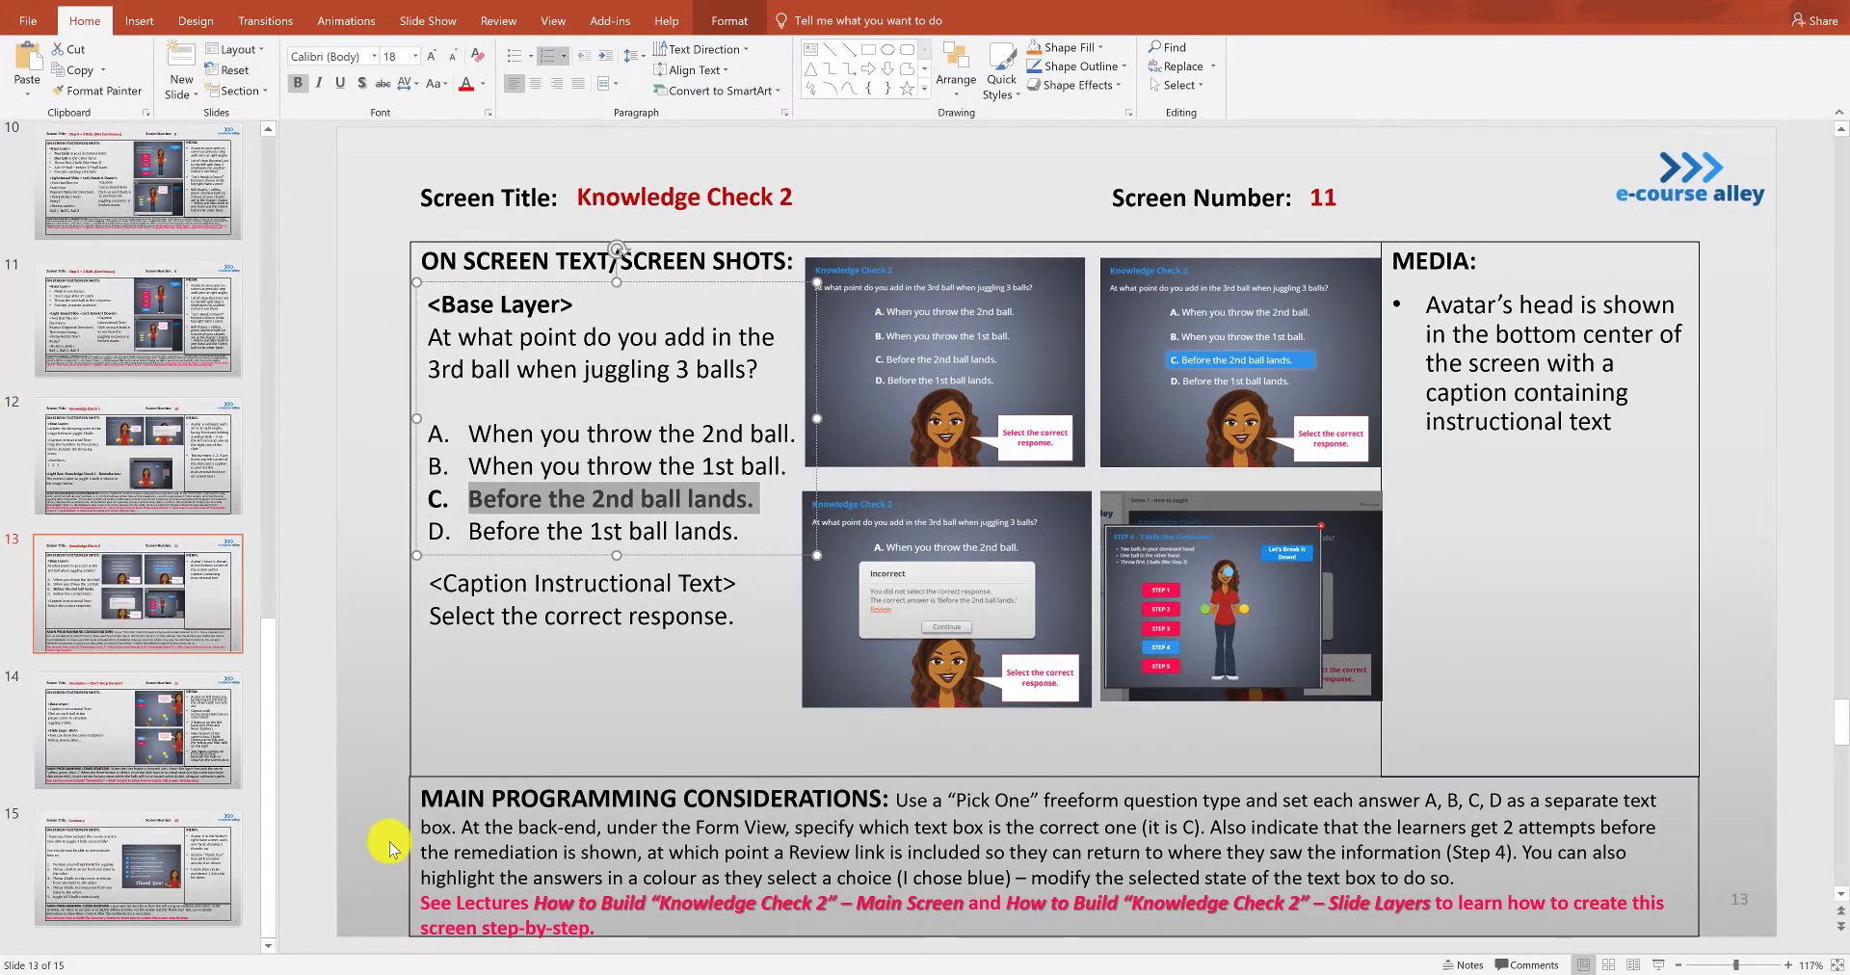
click(588, 435)
click(467, 435)
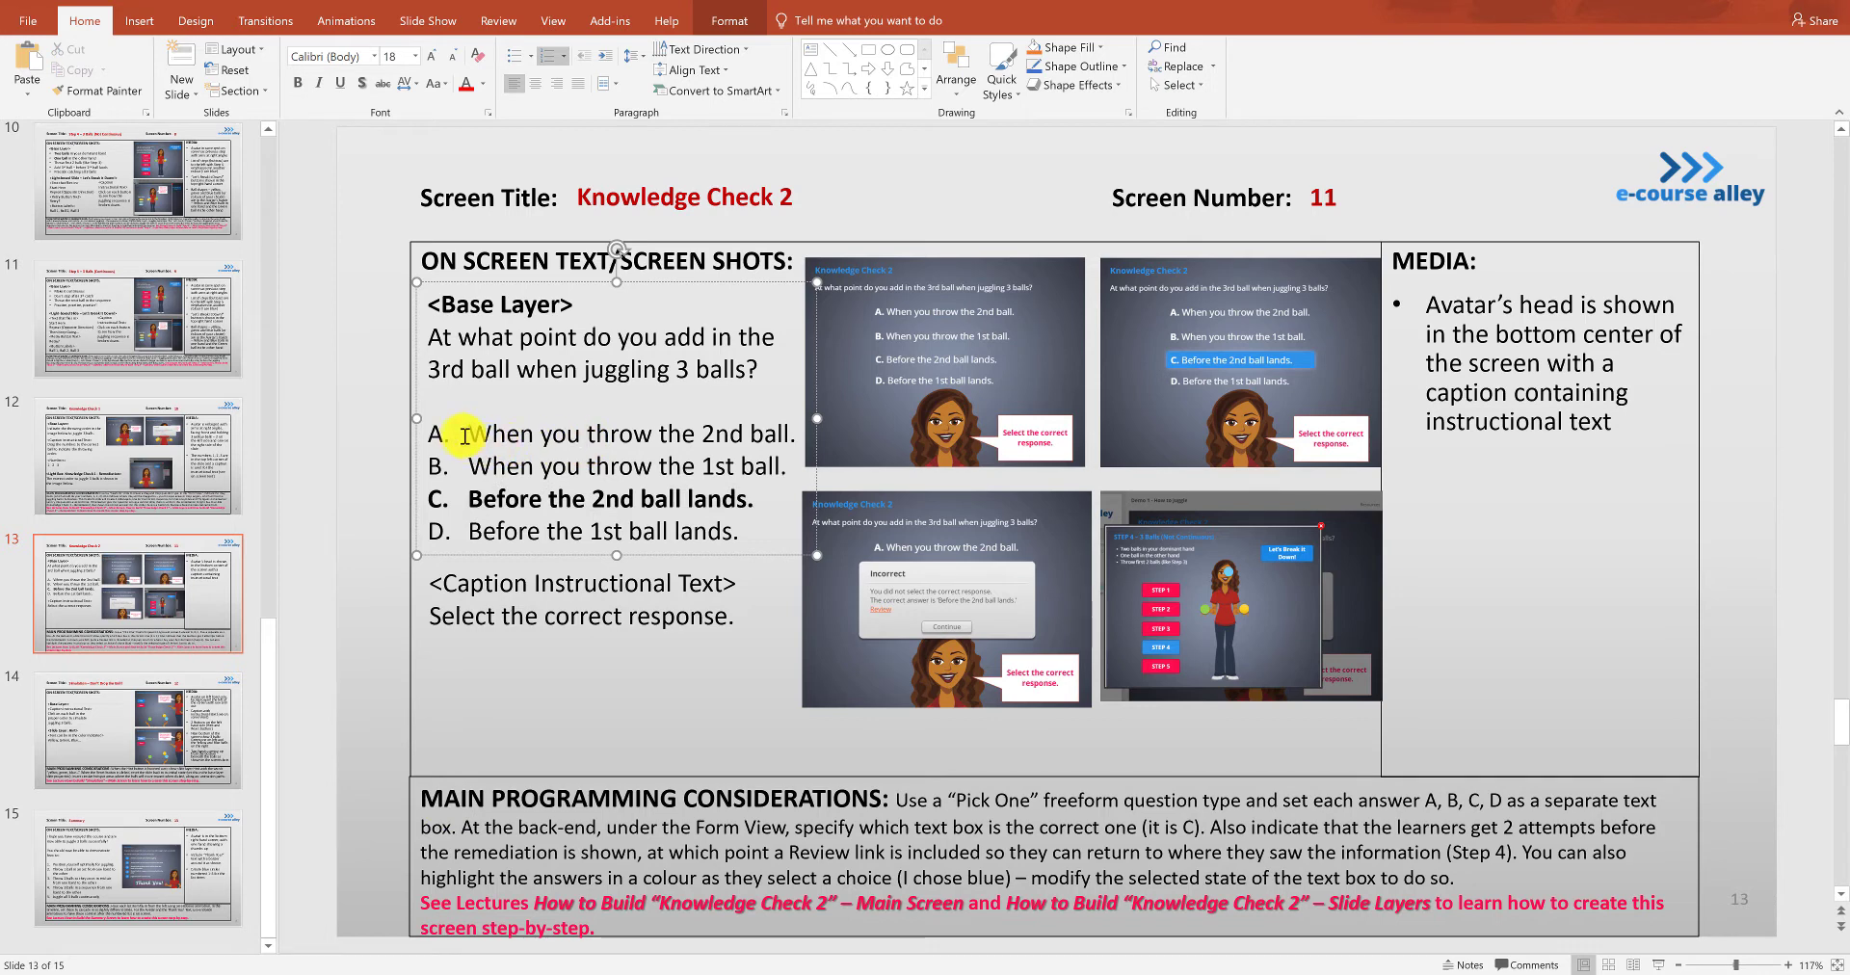
drag(469, 434, 790, 432)
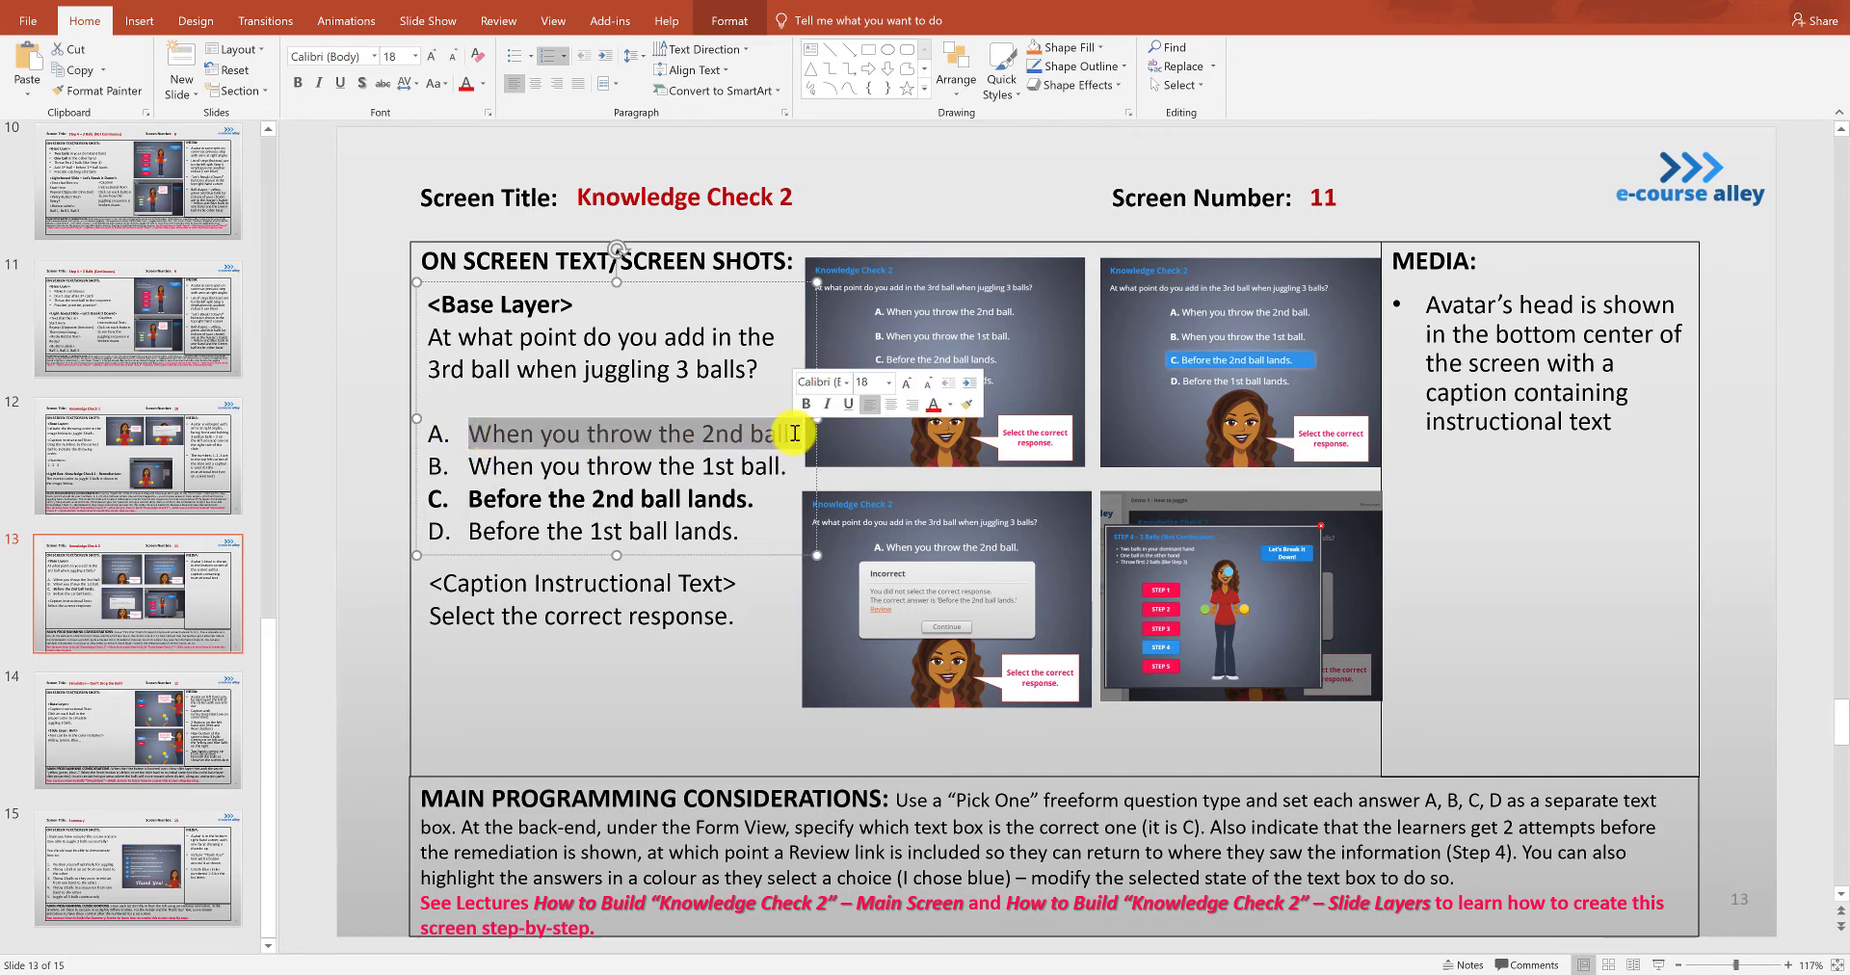
key(ctrl+c)
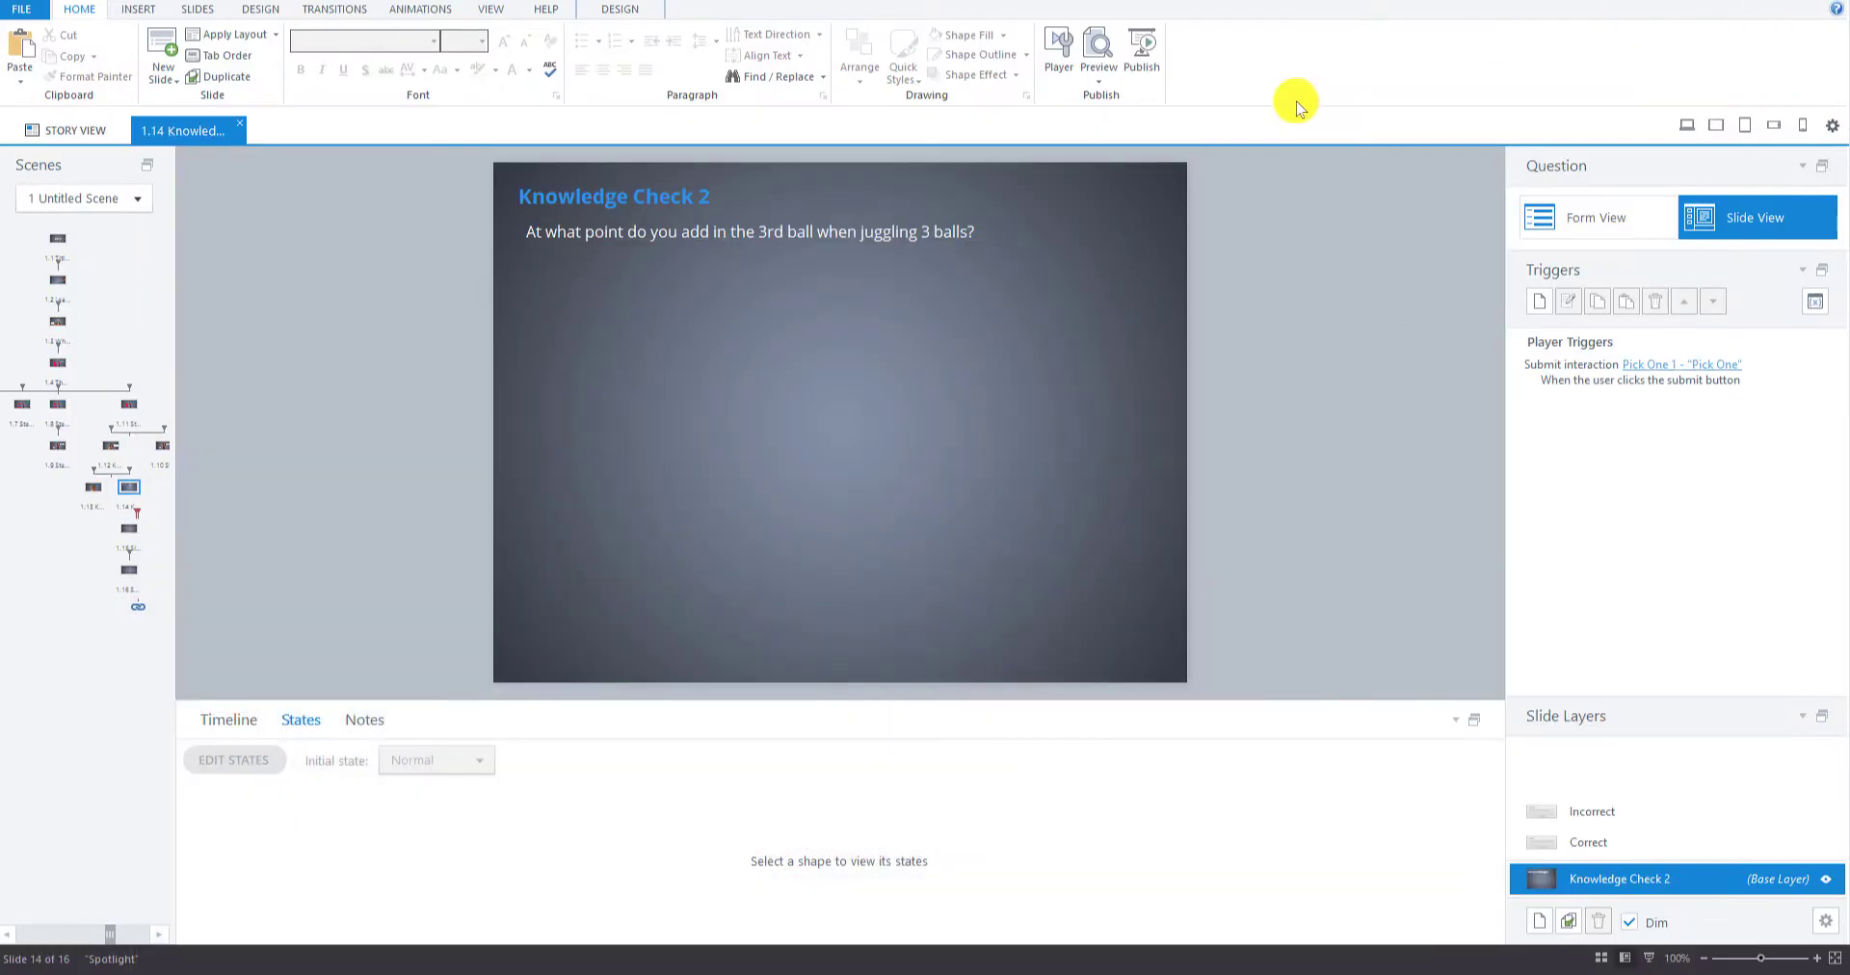
click(19, 77)
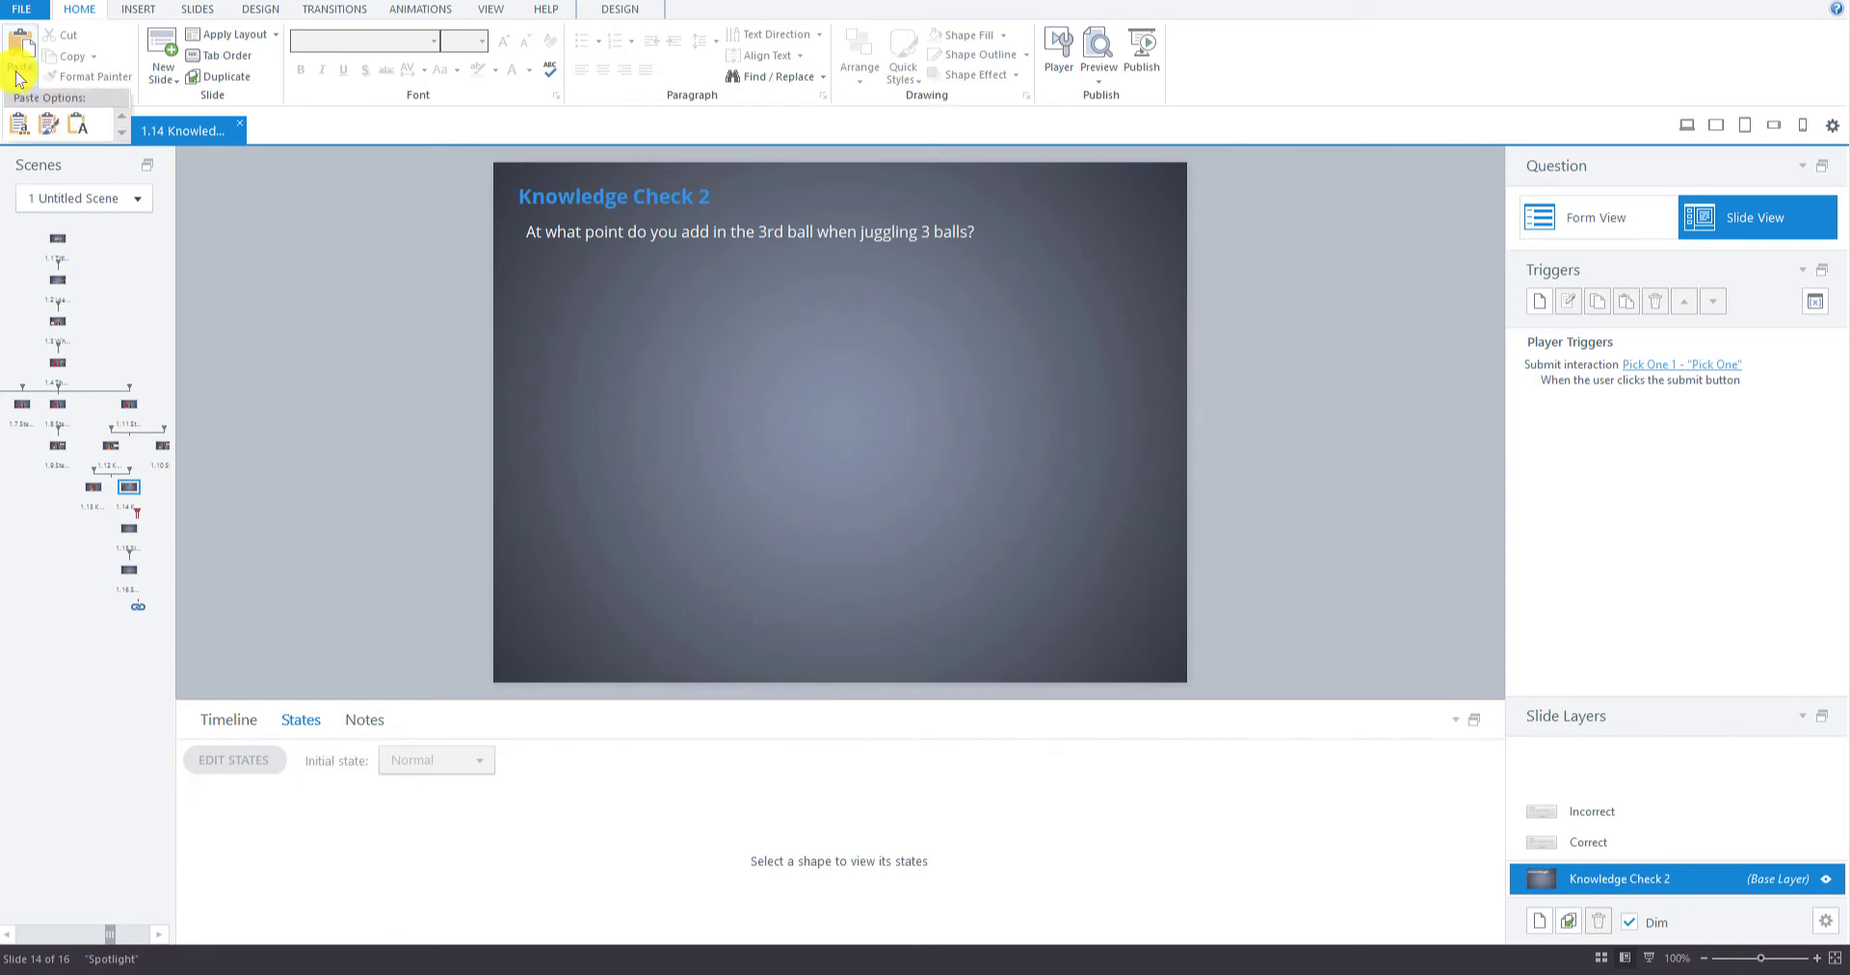
click(79, 122)
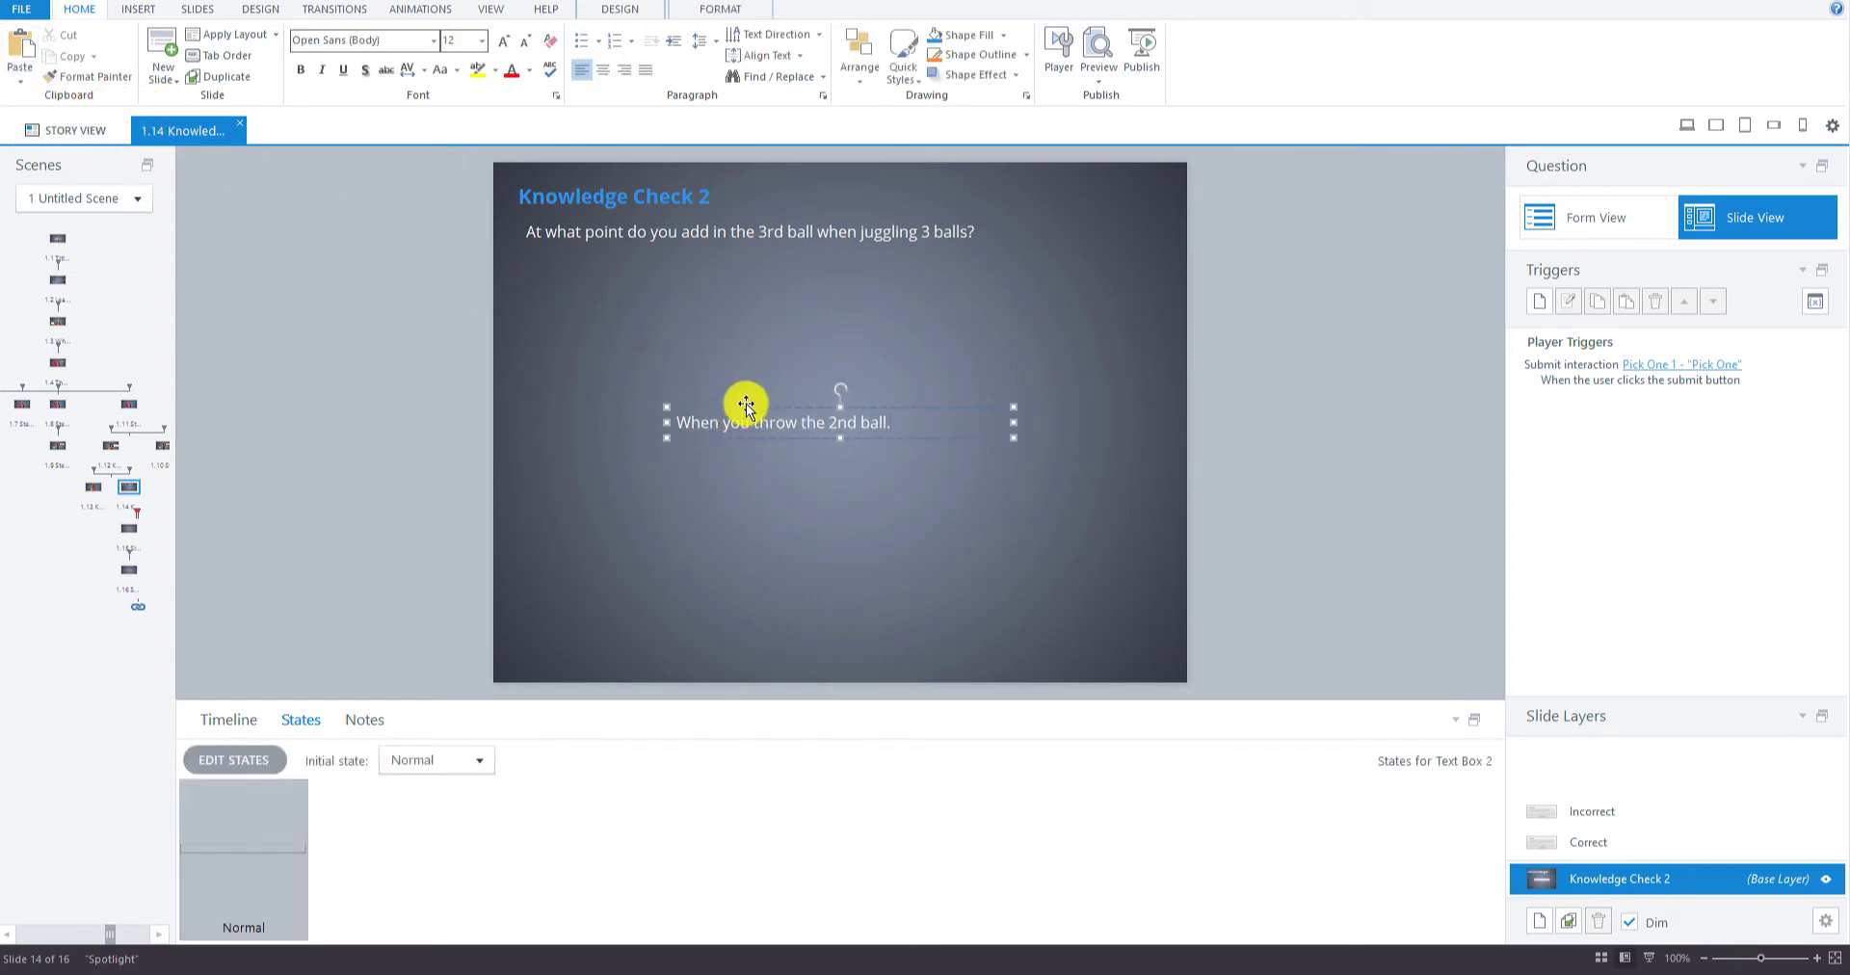
drag(745, 402, 743, 301)
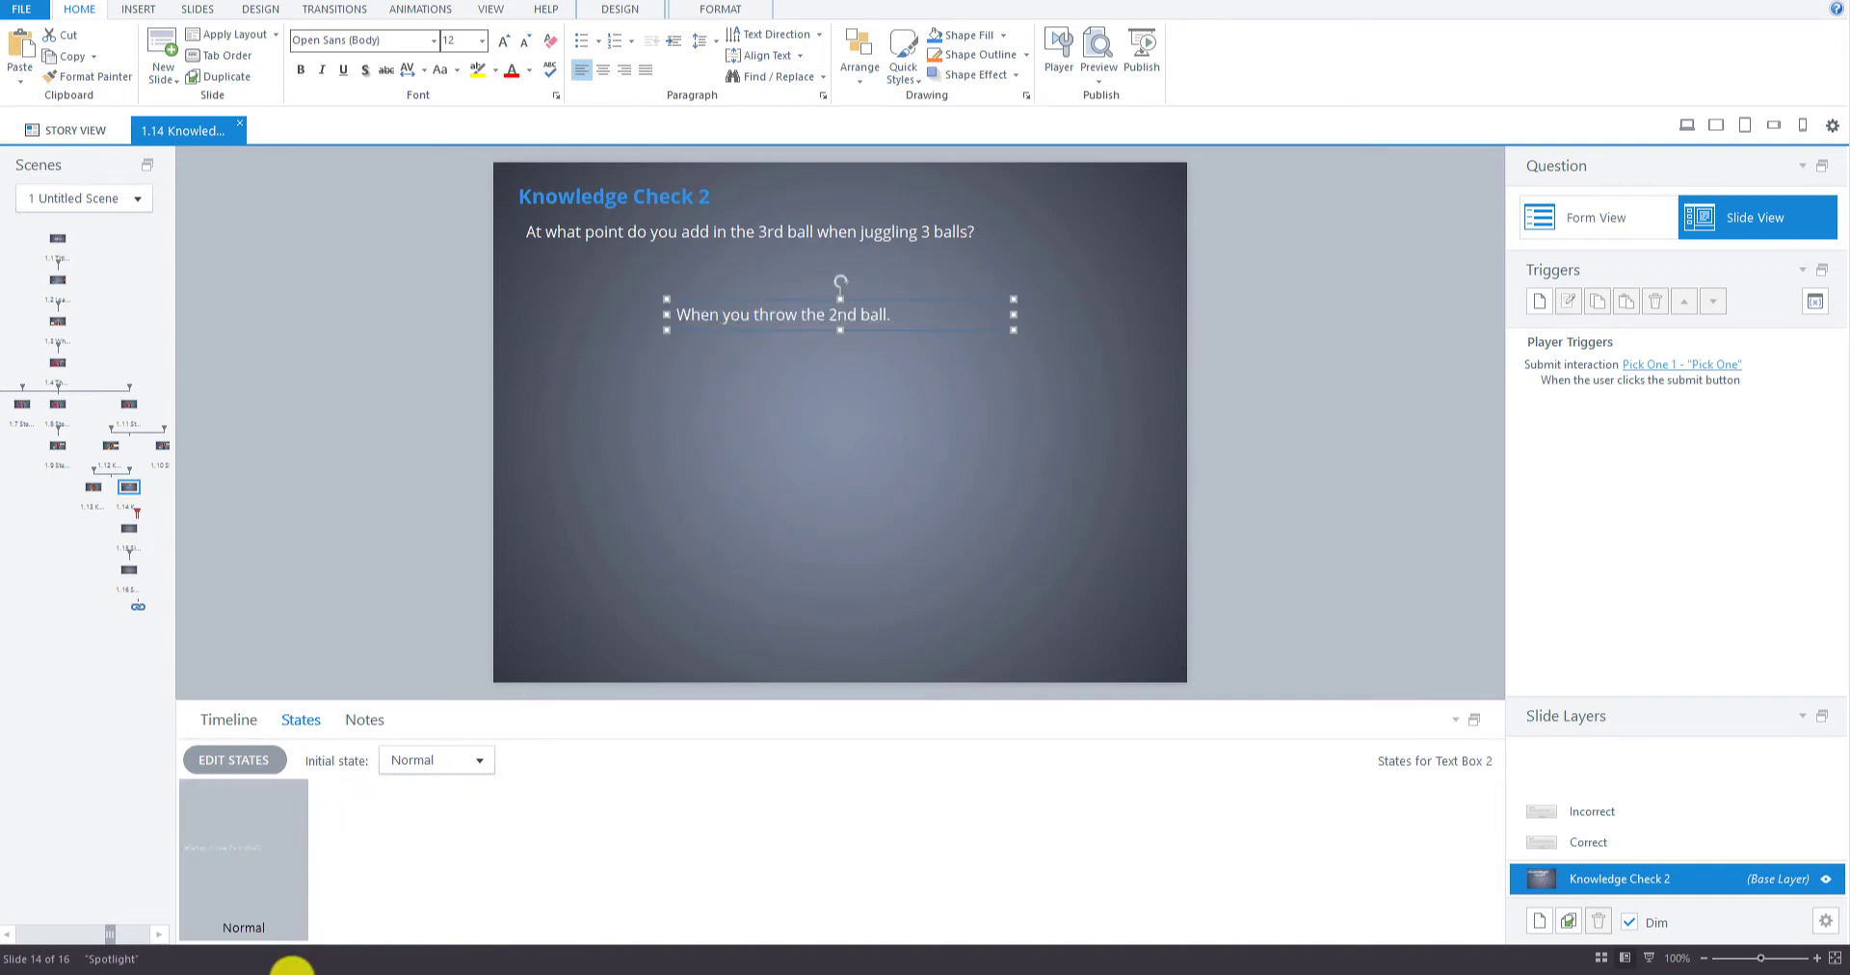
- Copy answer B from the storyboard and paste it just below answer A
key(alt+Tab)
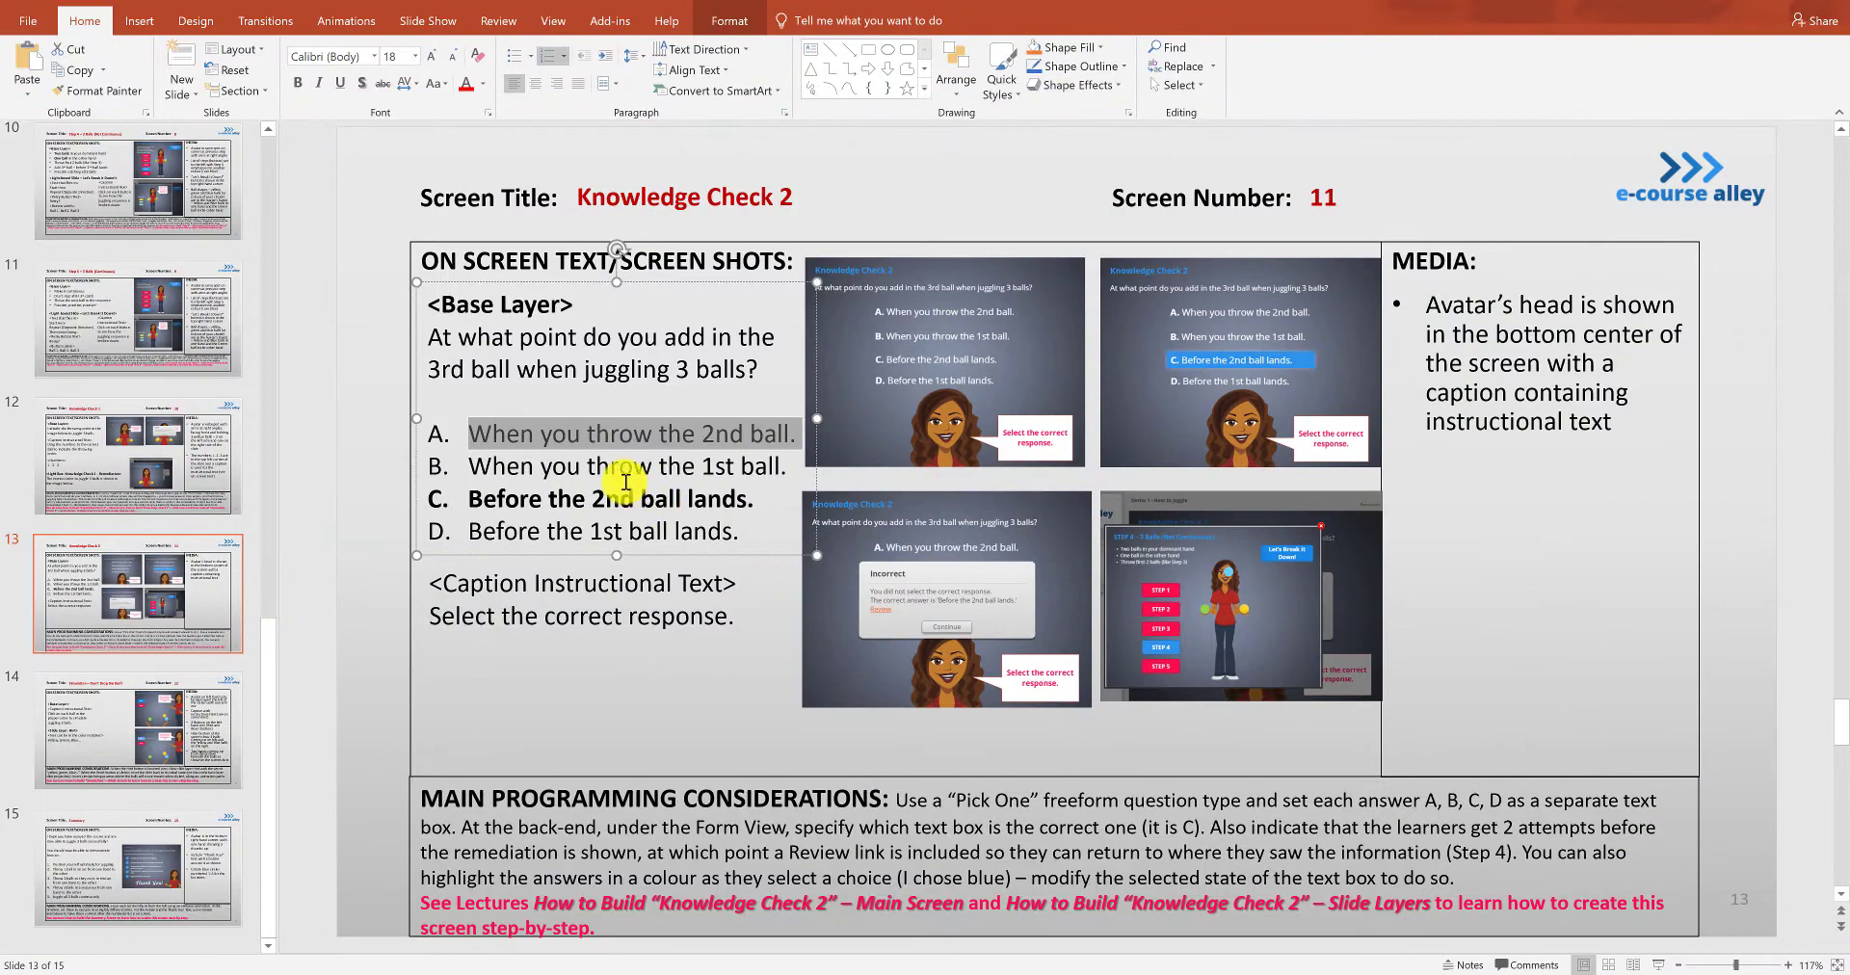
drag(469, 465, 796, 465)
key(ctrl+c)
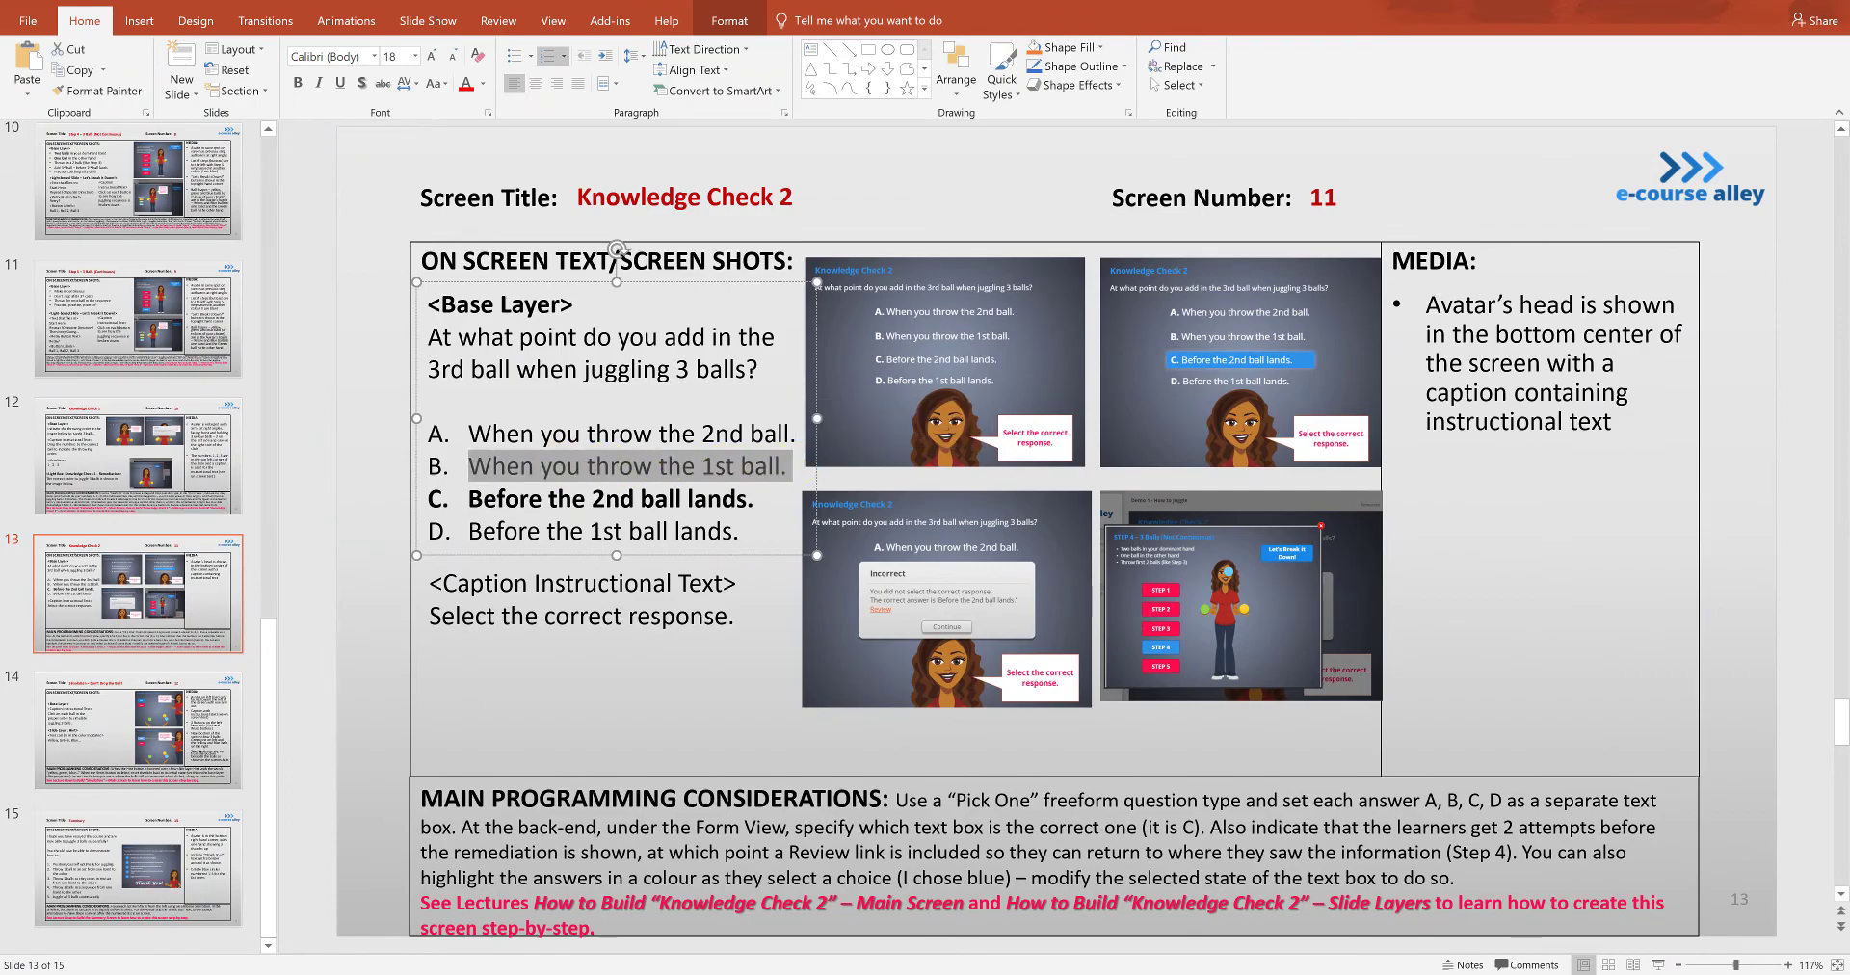
key(alt+Tab)
click(21, 80)
click(77, 120)
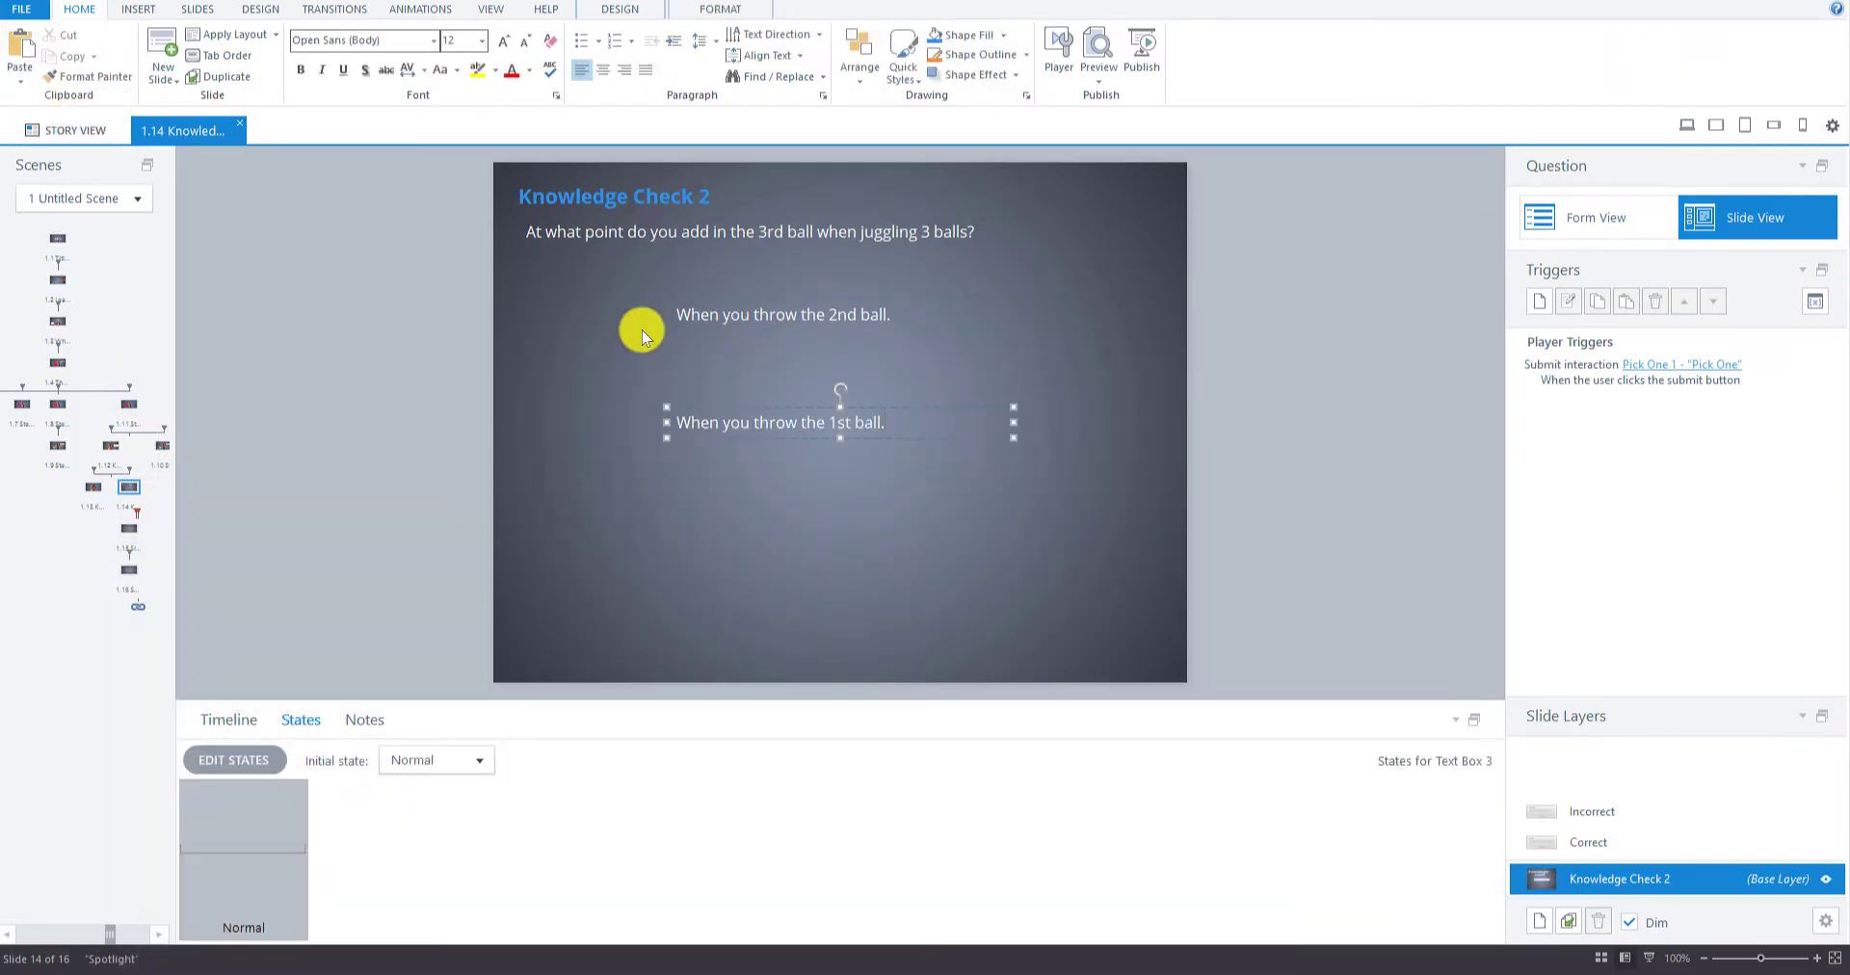
drag(717, 408, 721, 344)
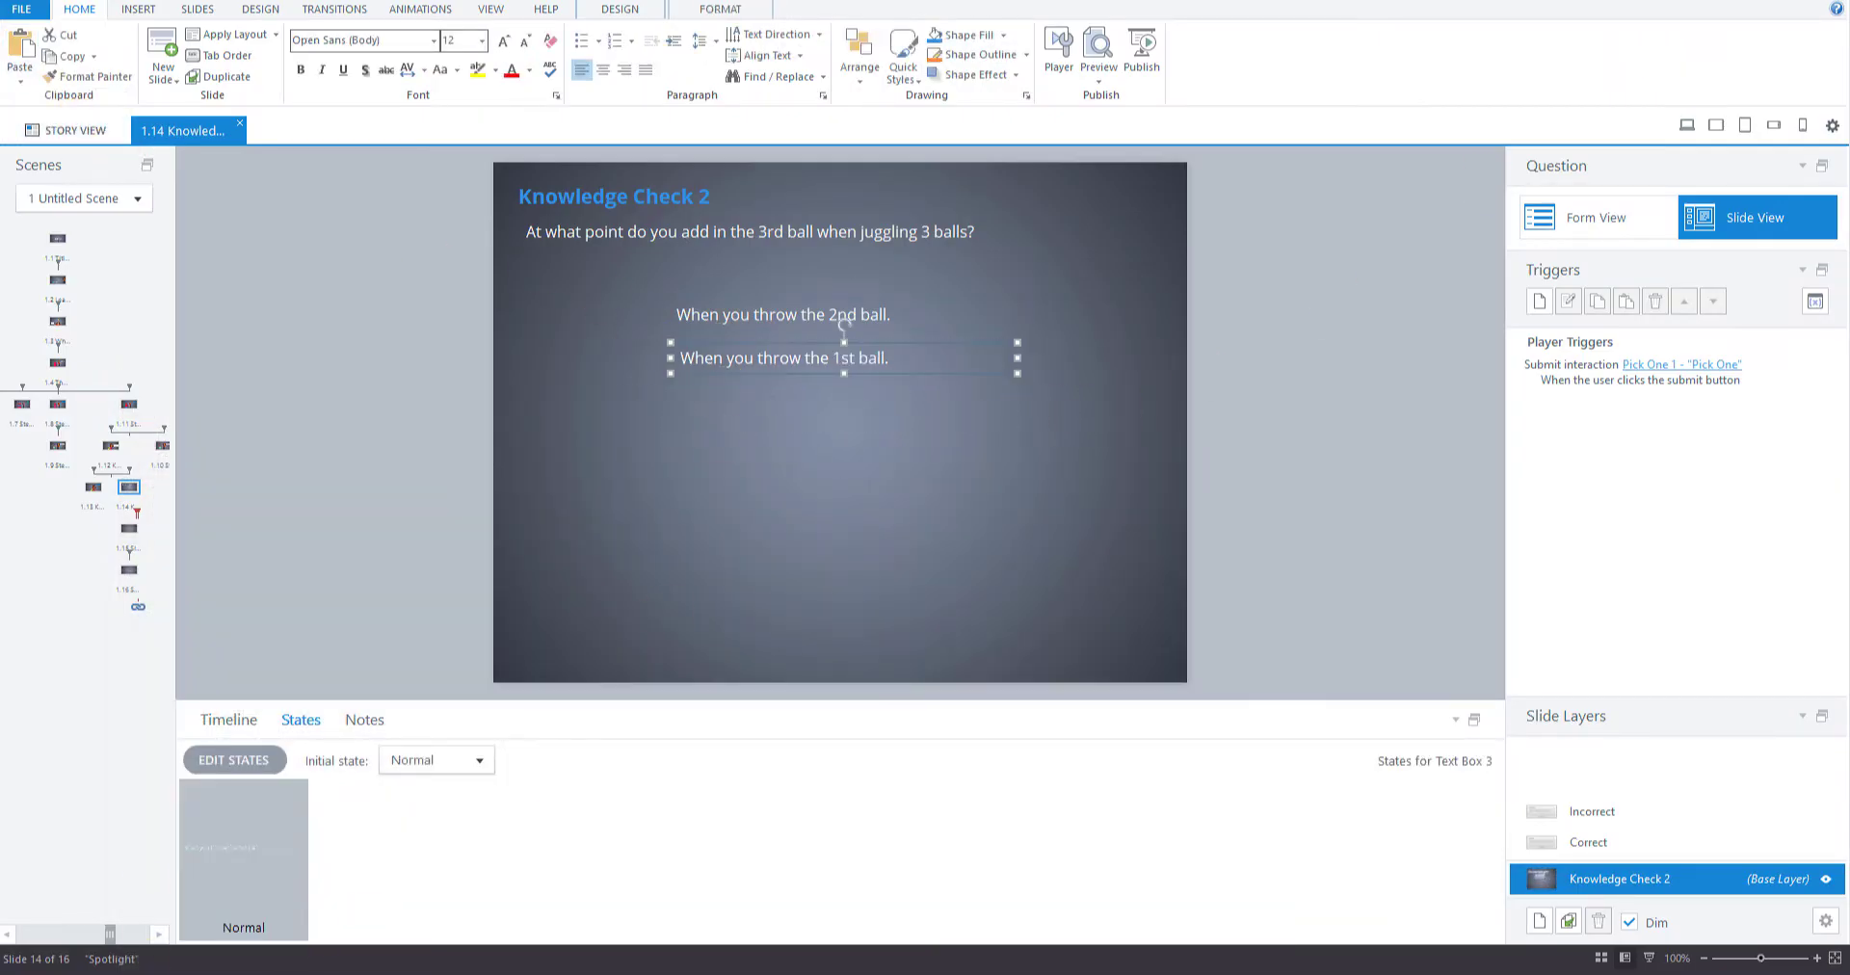
- Paste answer C, 'Before the 2nd ball lands.', below answer B
click(923, 418)
mouse_move(321, 968)
click(215, 924)
click(573, 499)
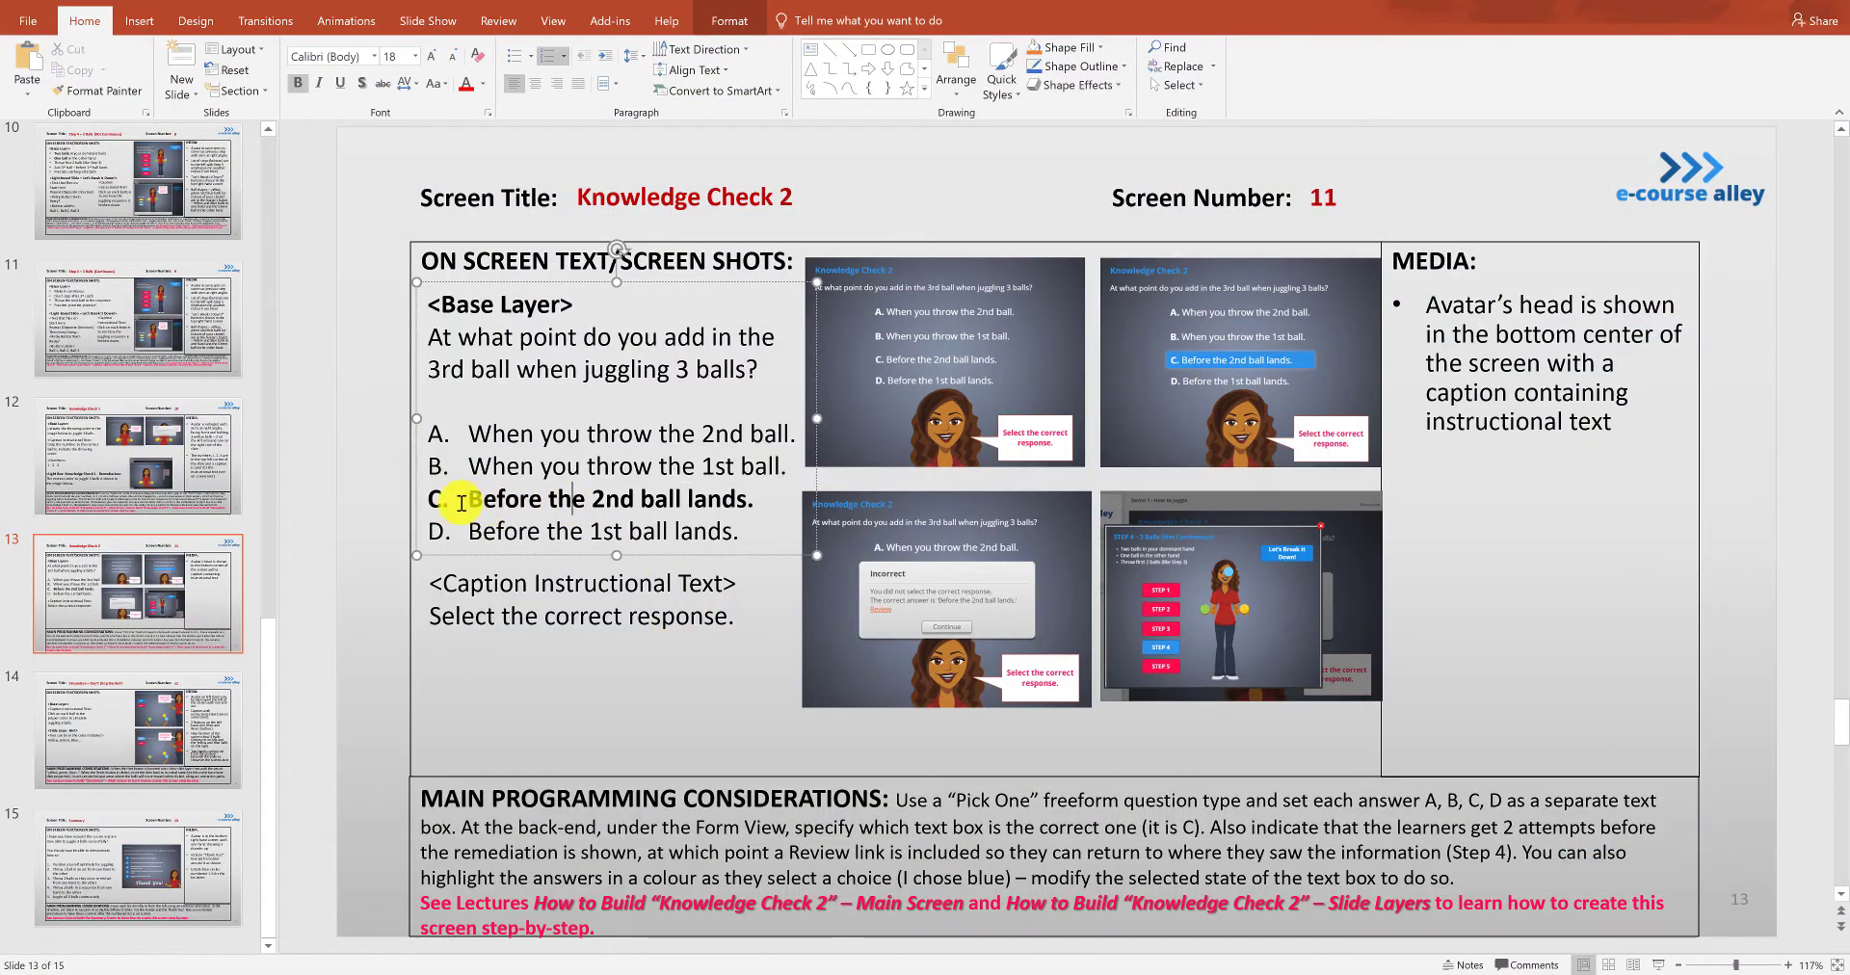
drag(462, 501, 766, 497)
key(alt+Tab)
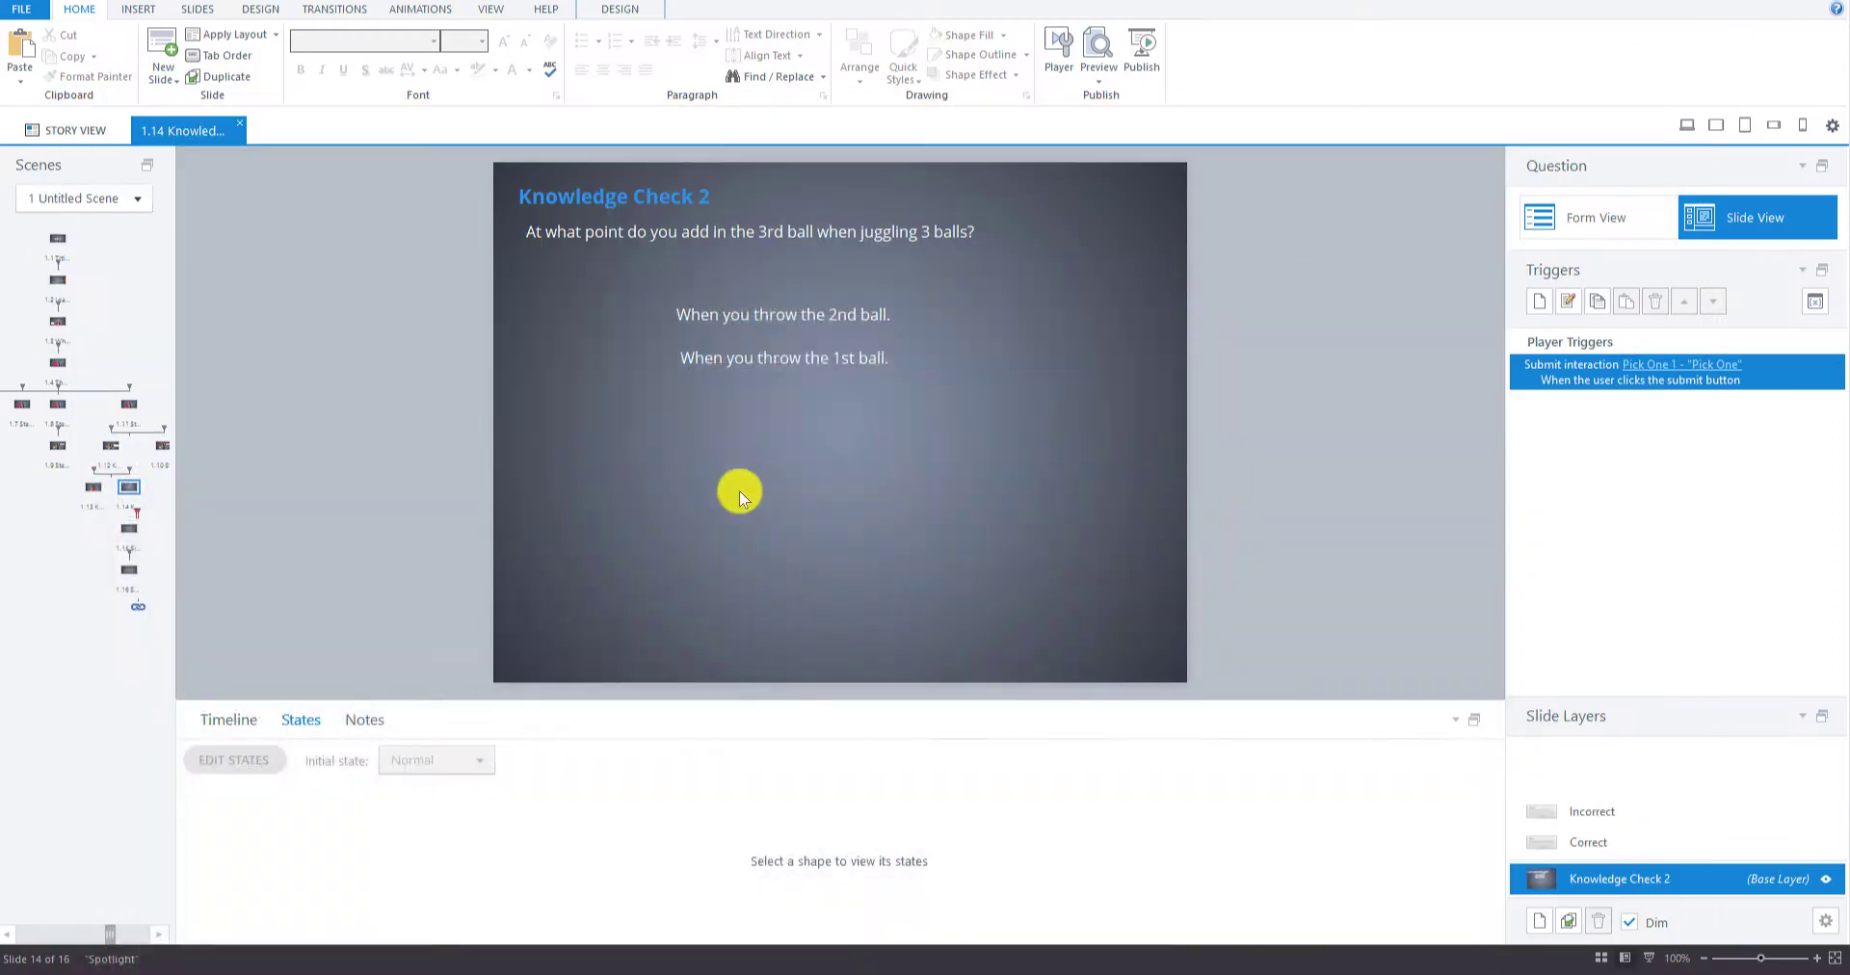
click(20, 50)
drag(755, 396, 761, 393)
- Paste answer D, 'Before the 1st ball lands.', below answer C
mouse_move(321, 968)
click(215, 925)
click(590, 531)
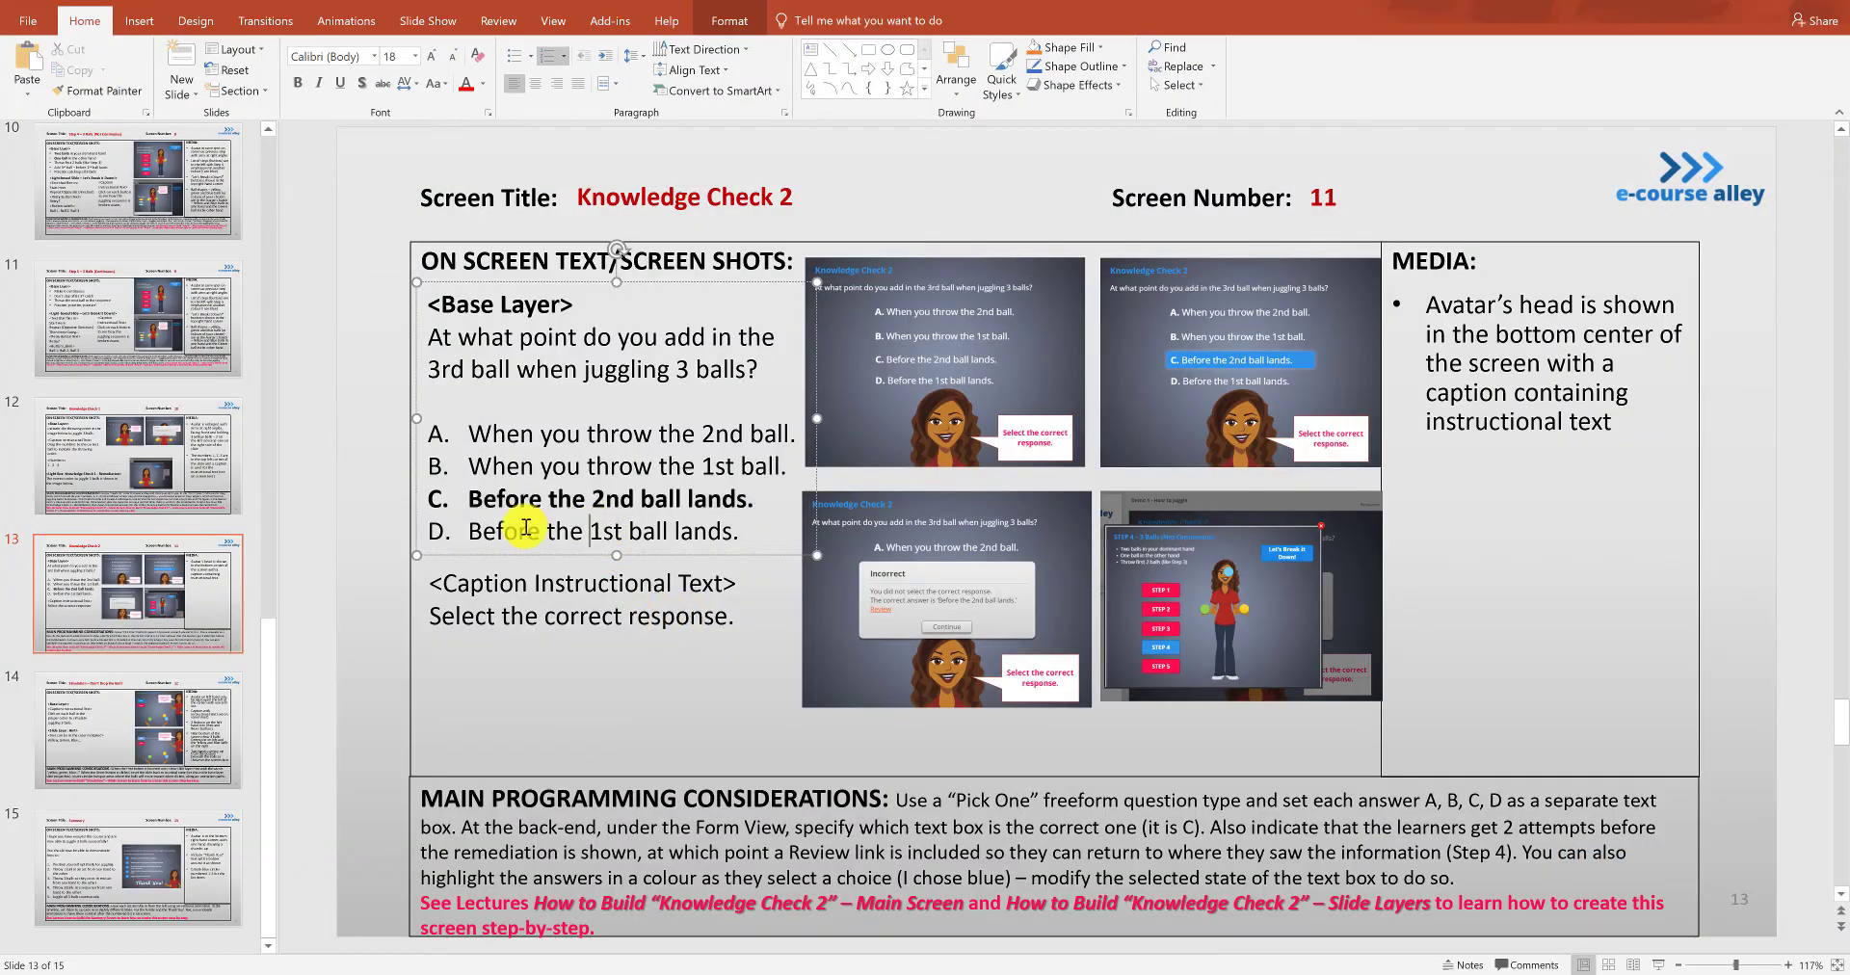
drag(469, 531, 797, 520)
key(ctrl+c)
key(alt+Tab)
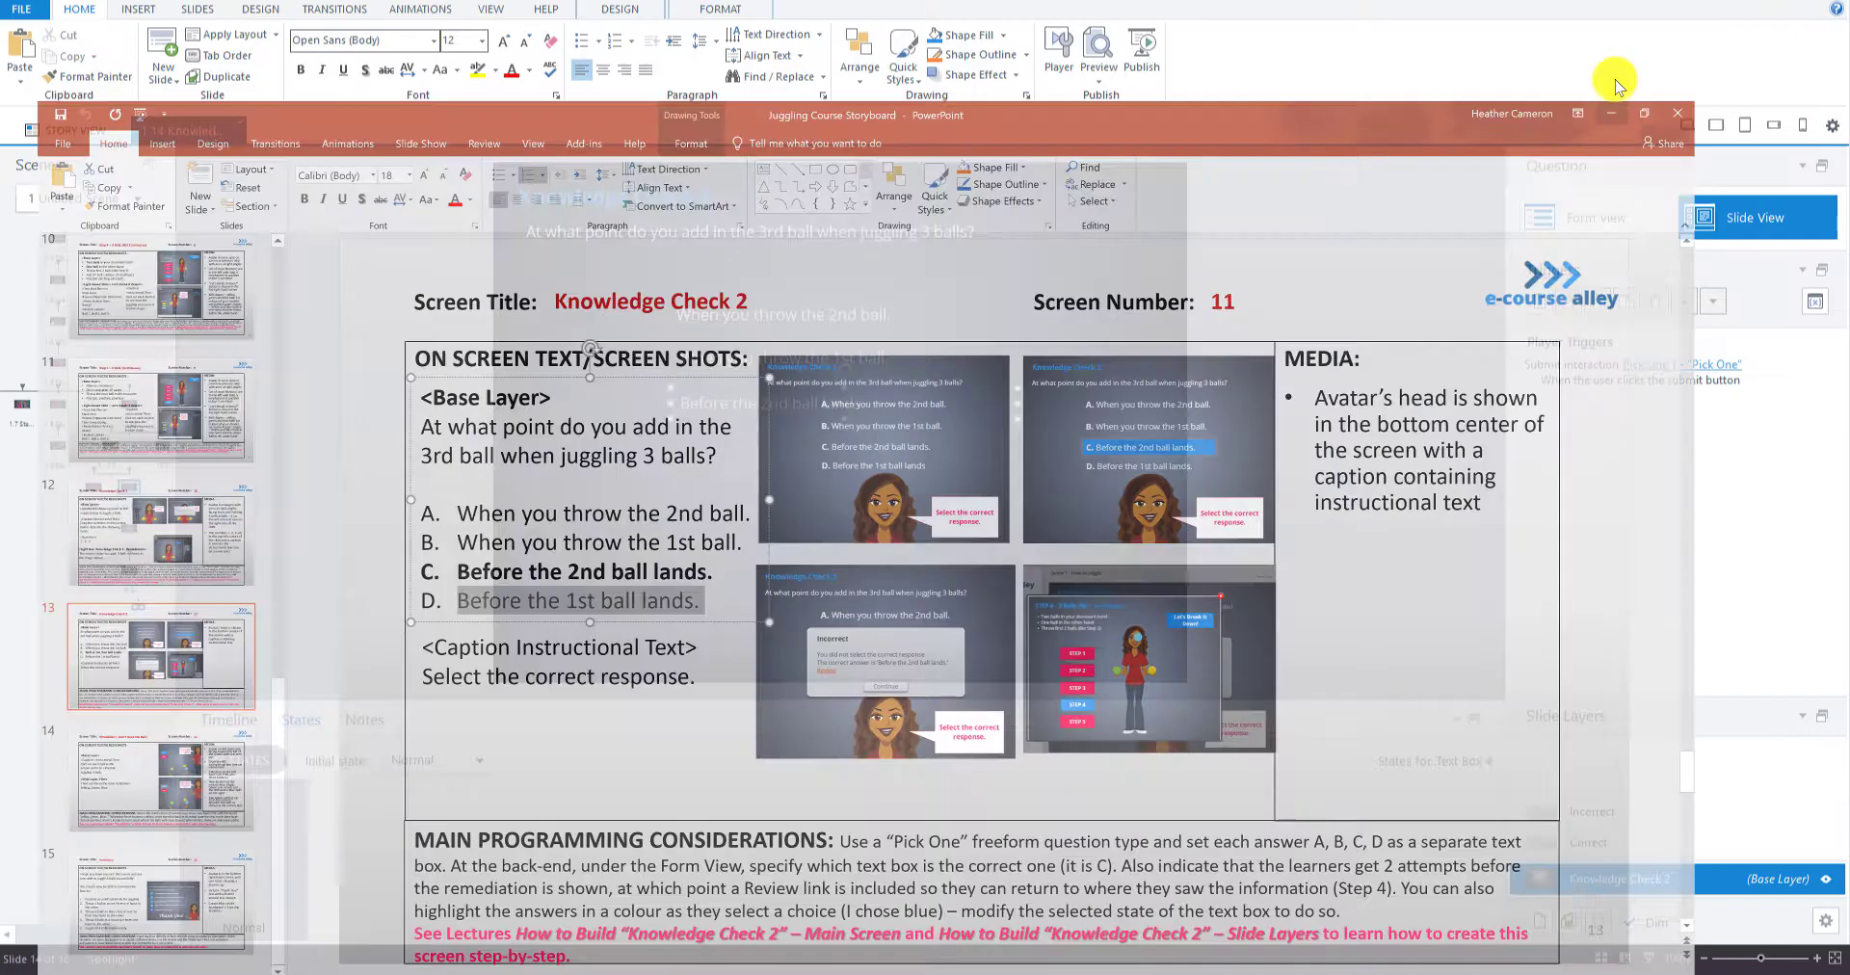
click(19, 81)
click(77, 128)
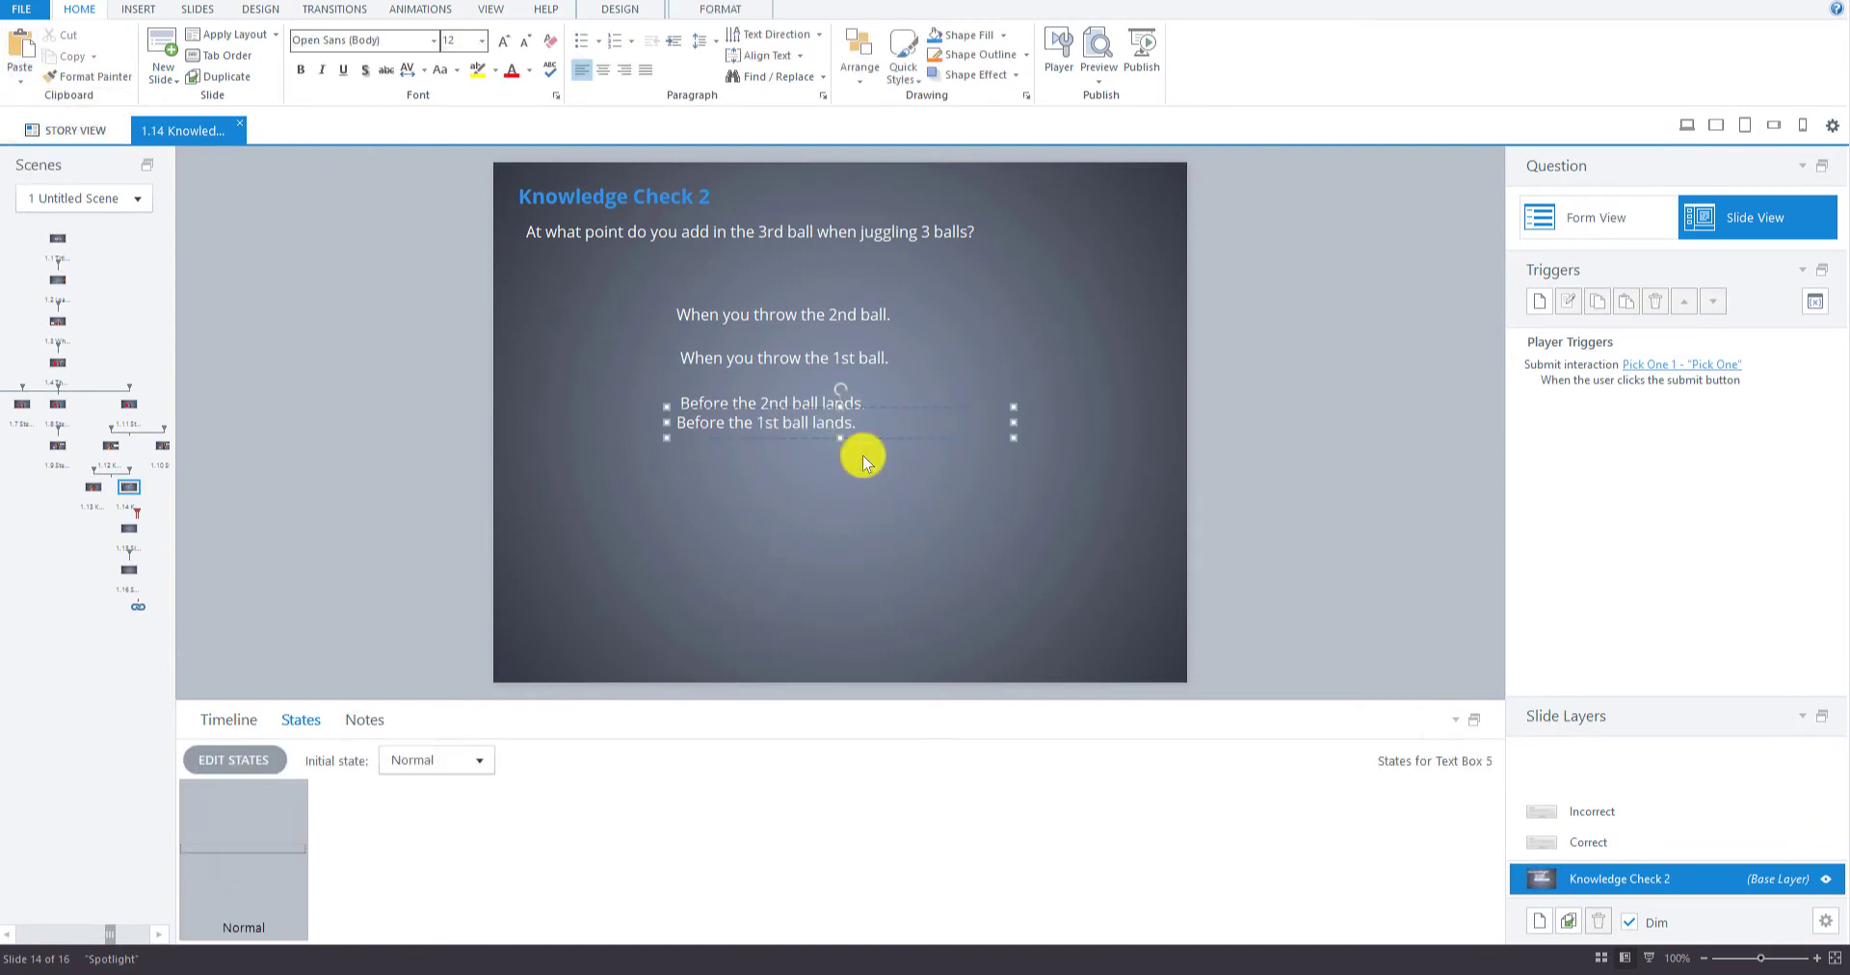
drag(859, 441, 860, 451)
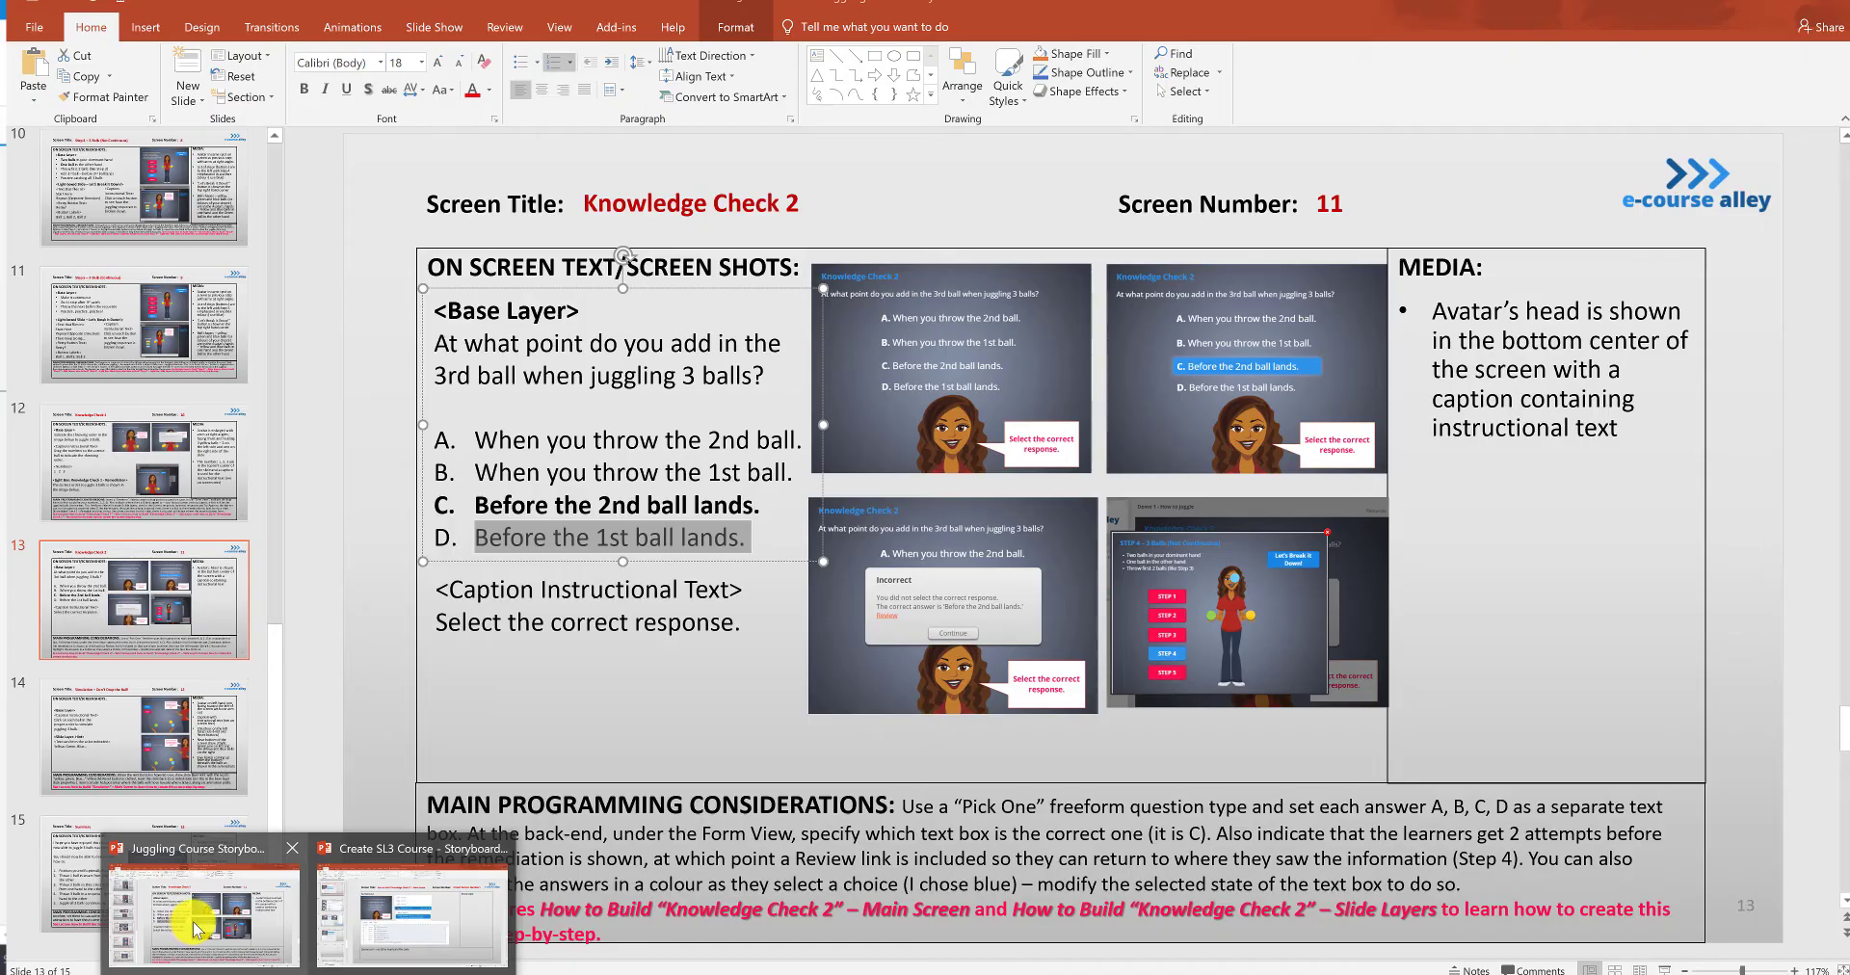
click(227, 939)
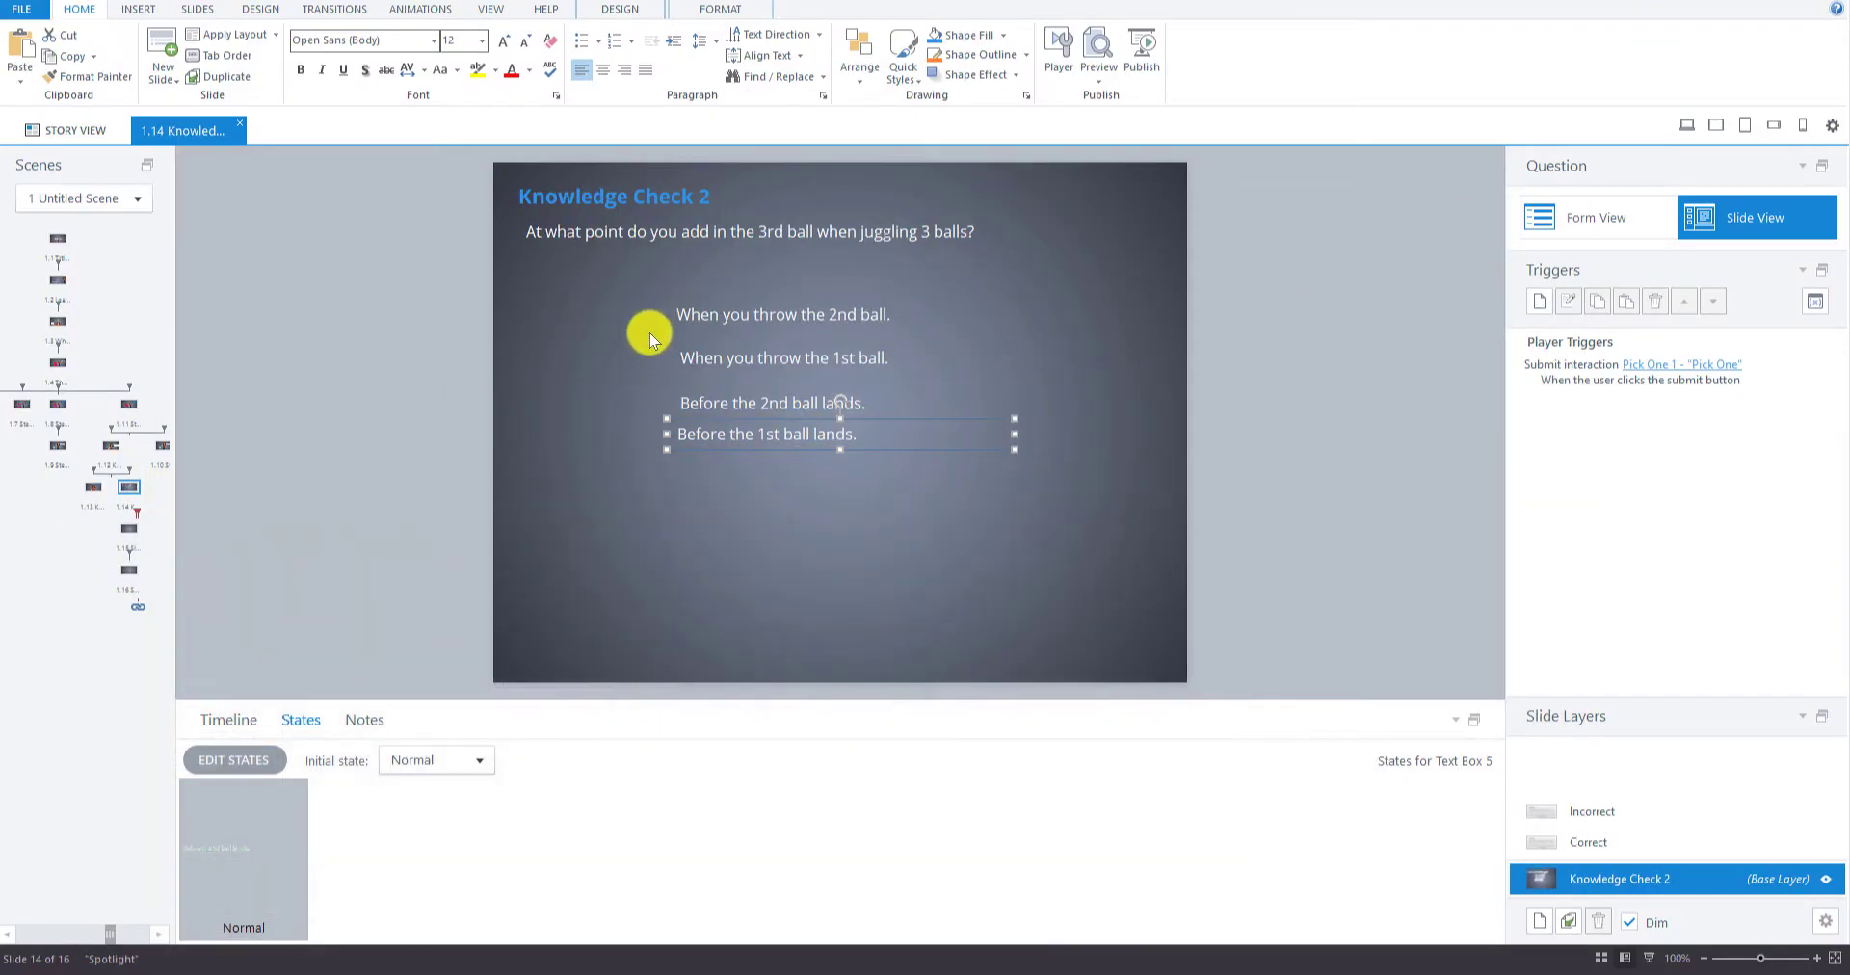
- Prefix answers A and B with bold 'A.' and 'B.' labels
click(676, 317)
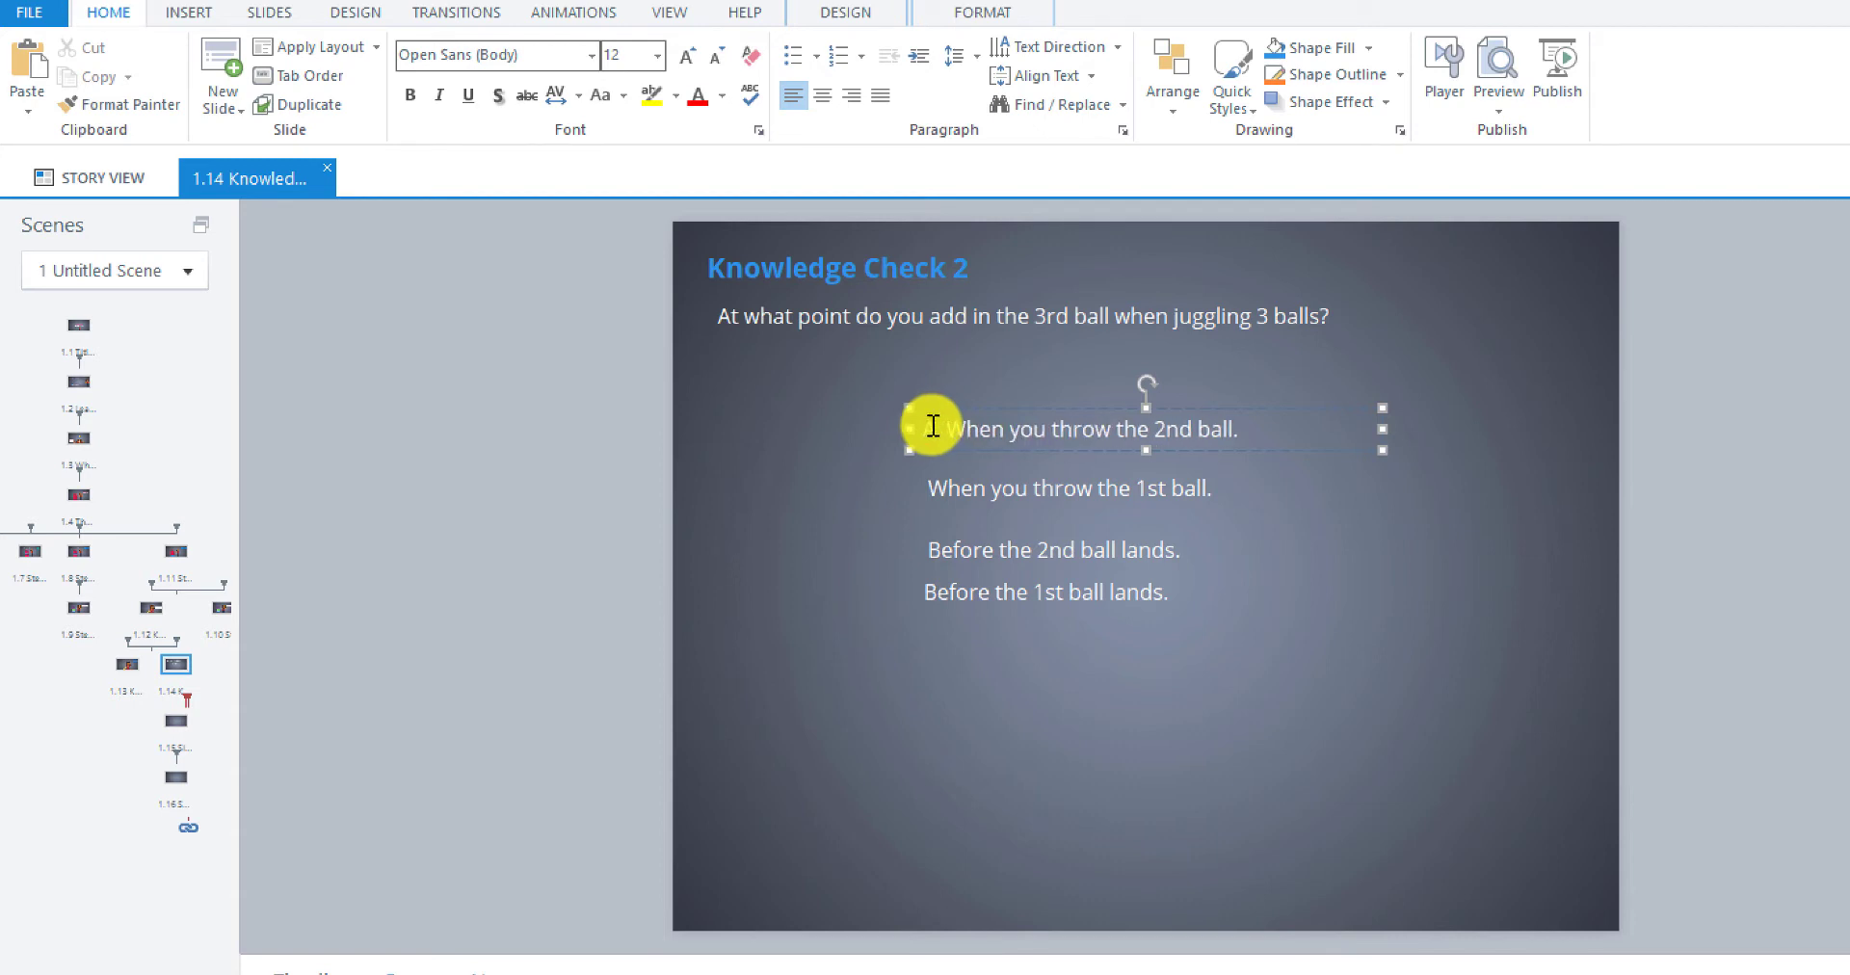
drag(950, 424, 925, 424)
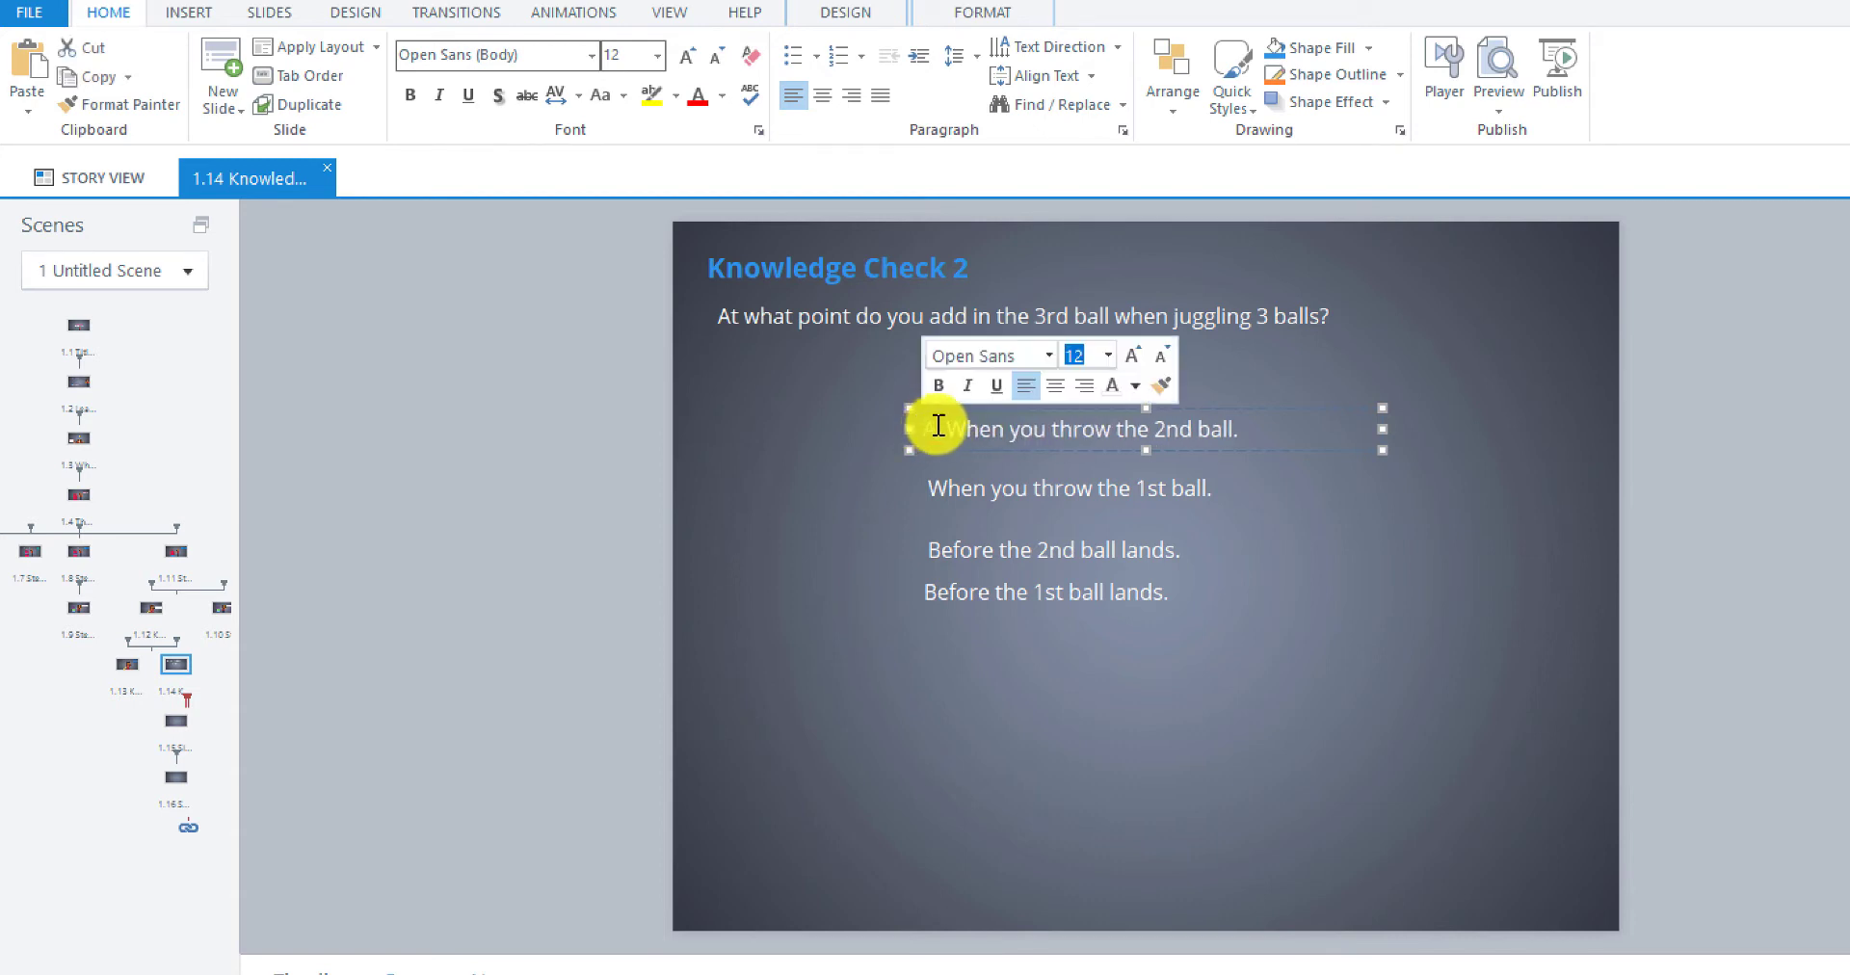
click(938, 385)
text(A.)
click(923, 483)
text(B.)
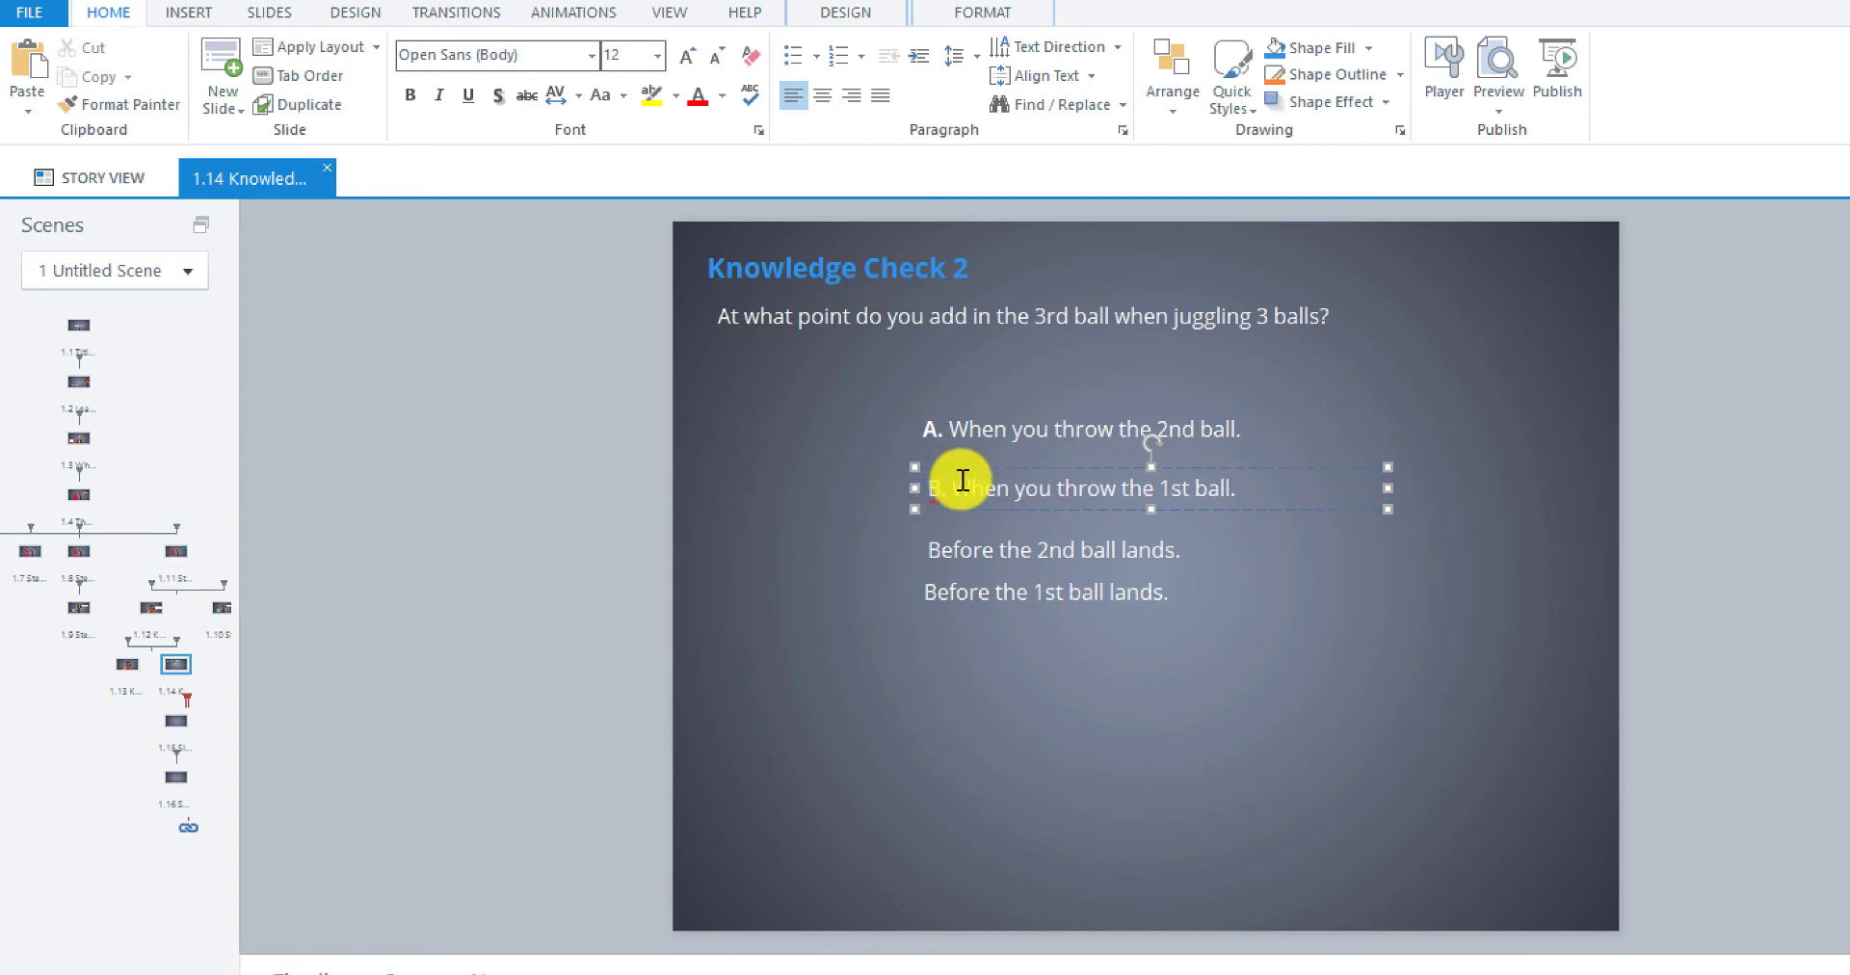
drag(958, 485, 925, 485)
key(ctrl+b)
- Prefix answers C and D with bold 'C.' and 'D.' labels
click(928, 551)
text(C.)
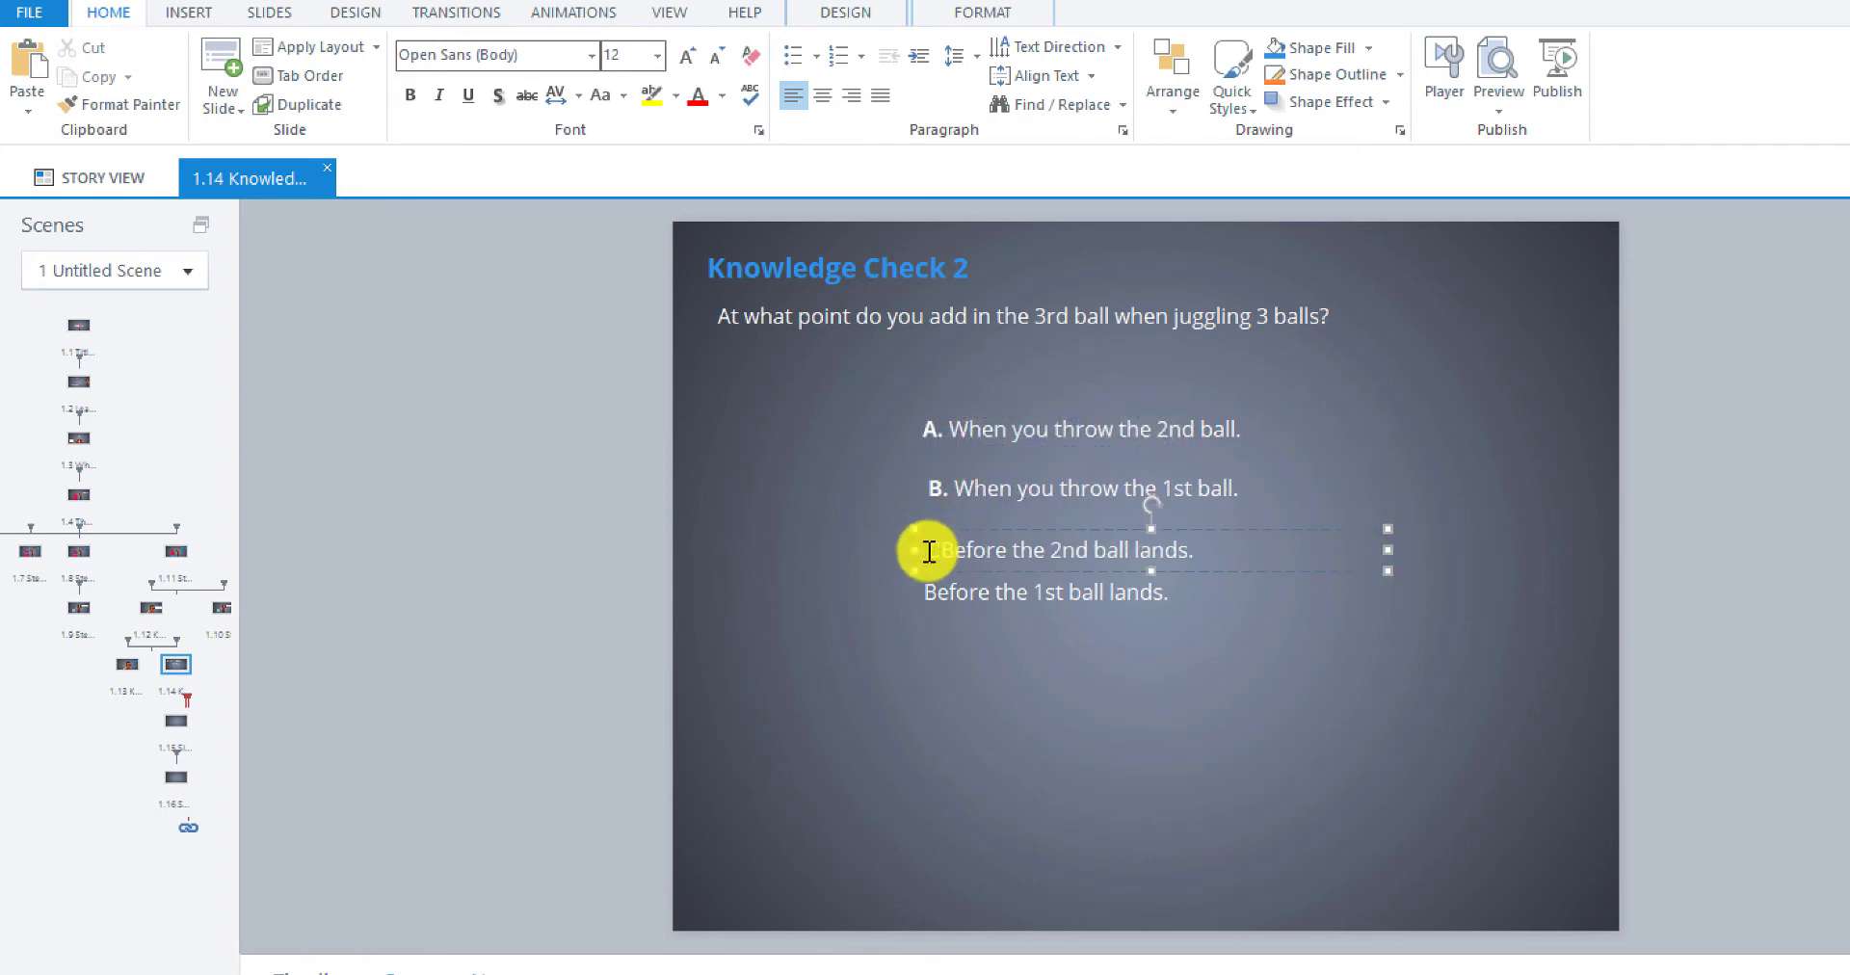
drag(954, 544, 913, 541)
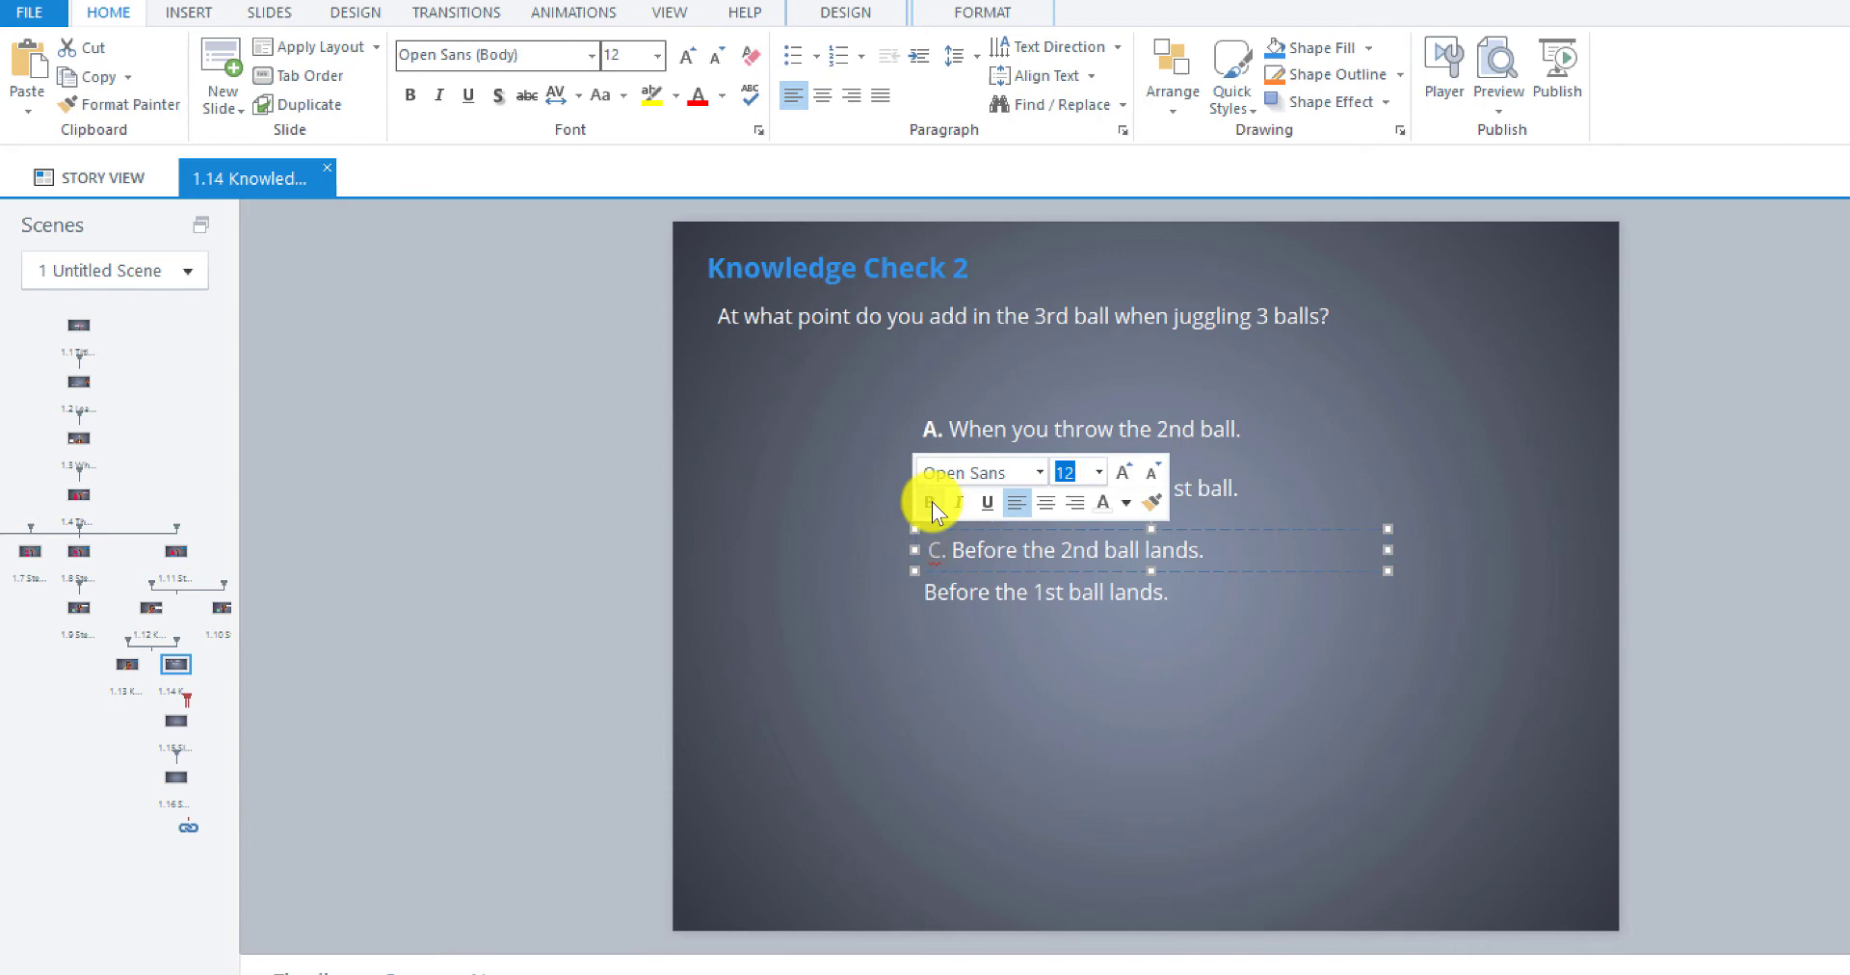
click(929, 502)
click(925, 593)
text(D.)
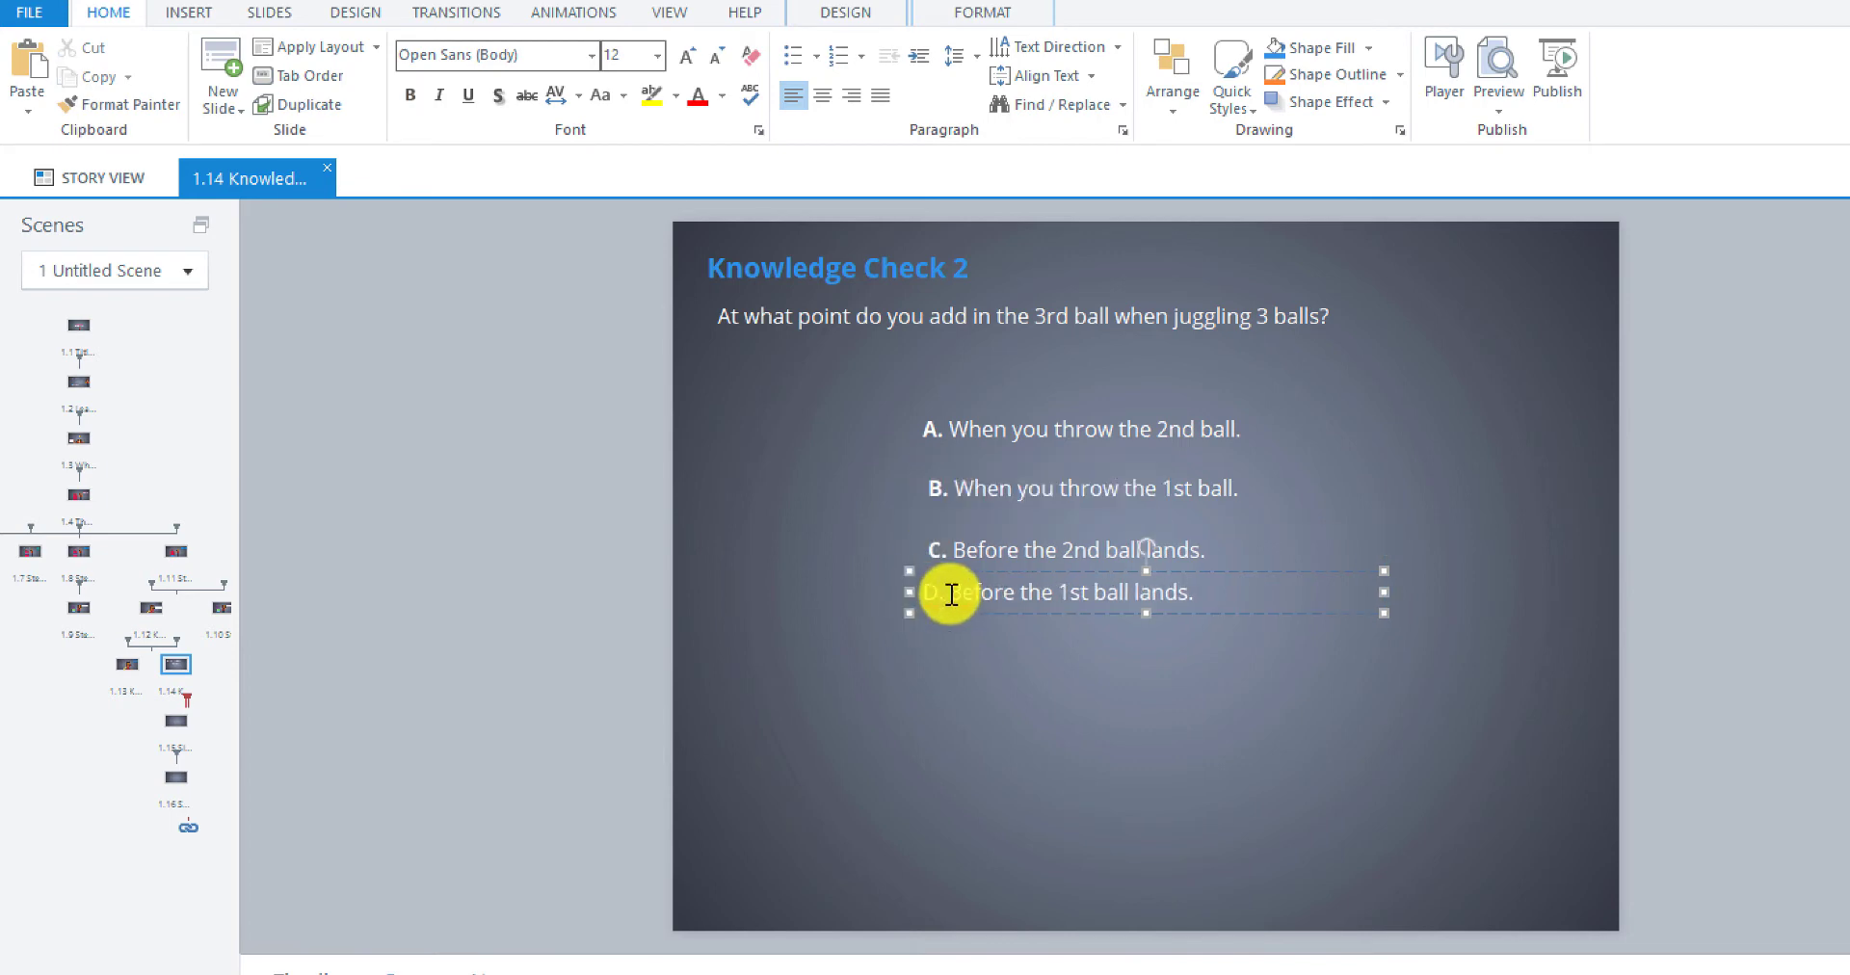
drag(944, 592, 911, 591)
click(928, 554)
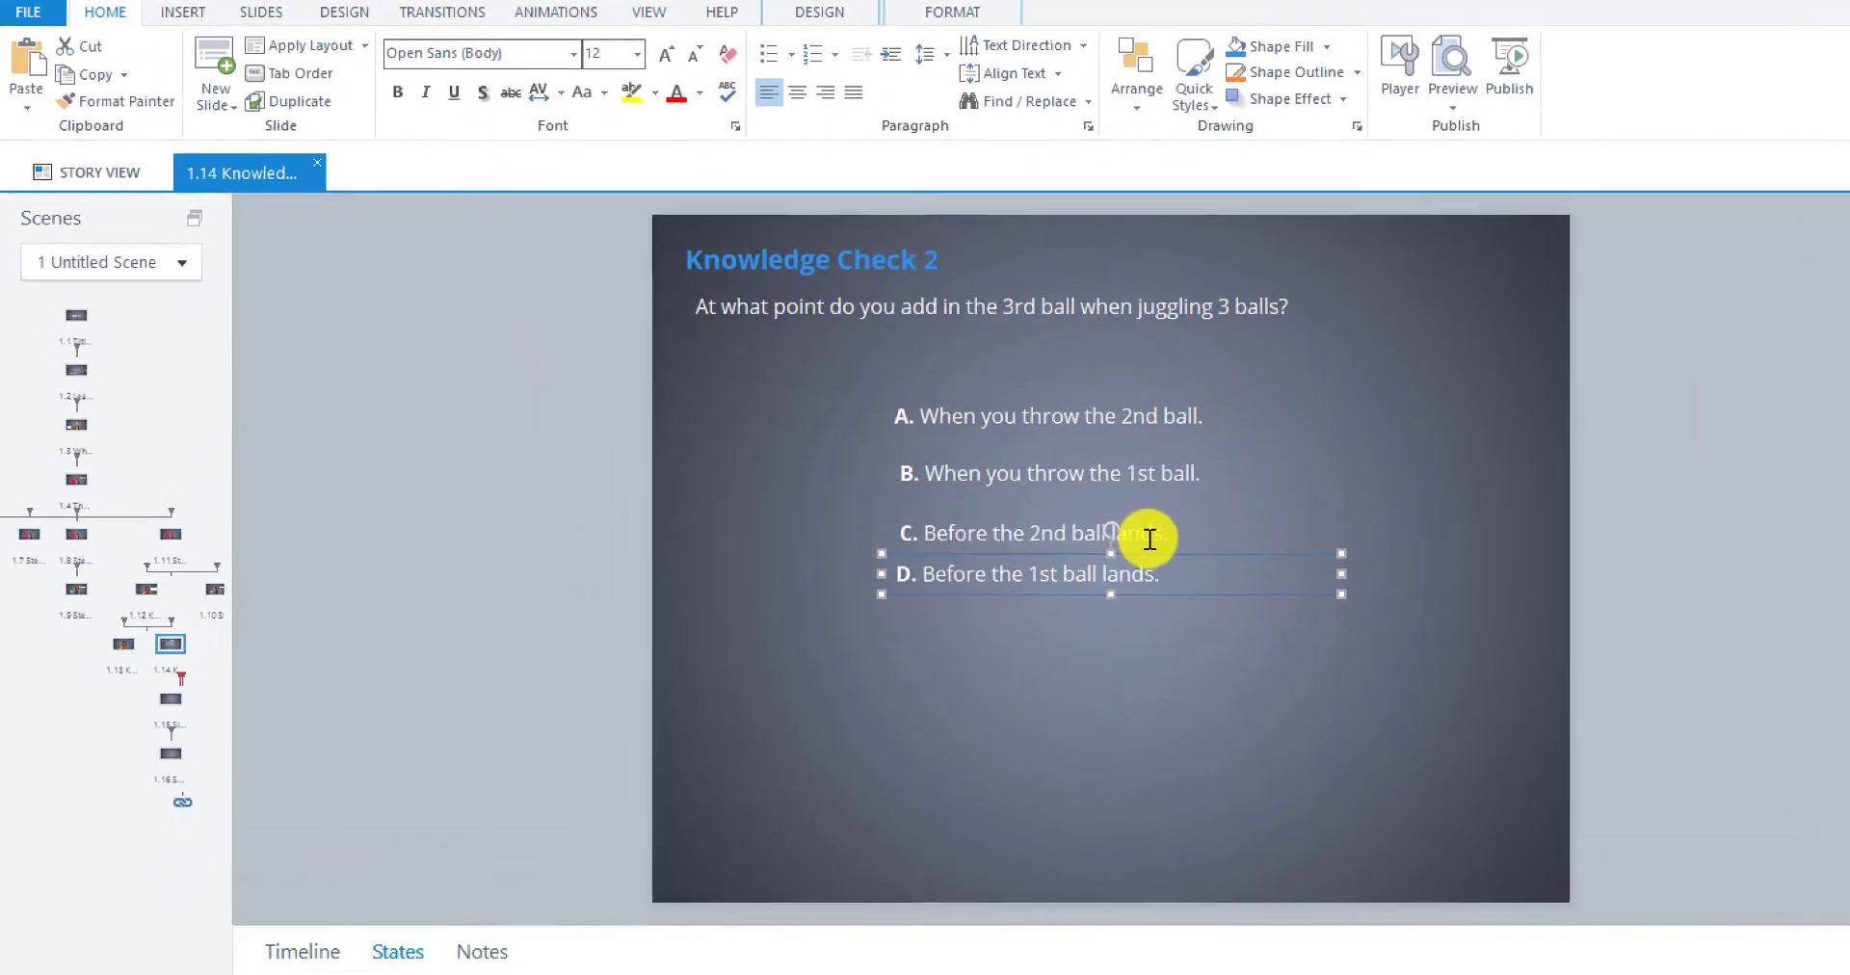
- Select all four answer boxes and set their font size to 18 pt
shift+click(1173, 550)
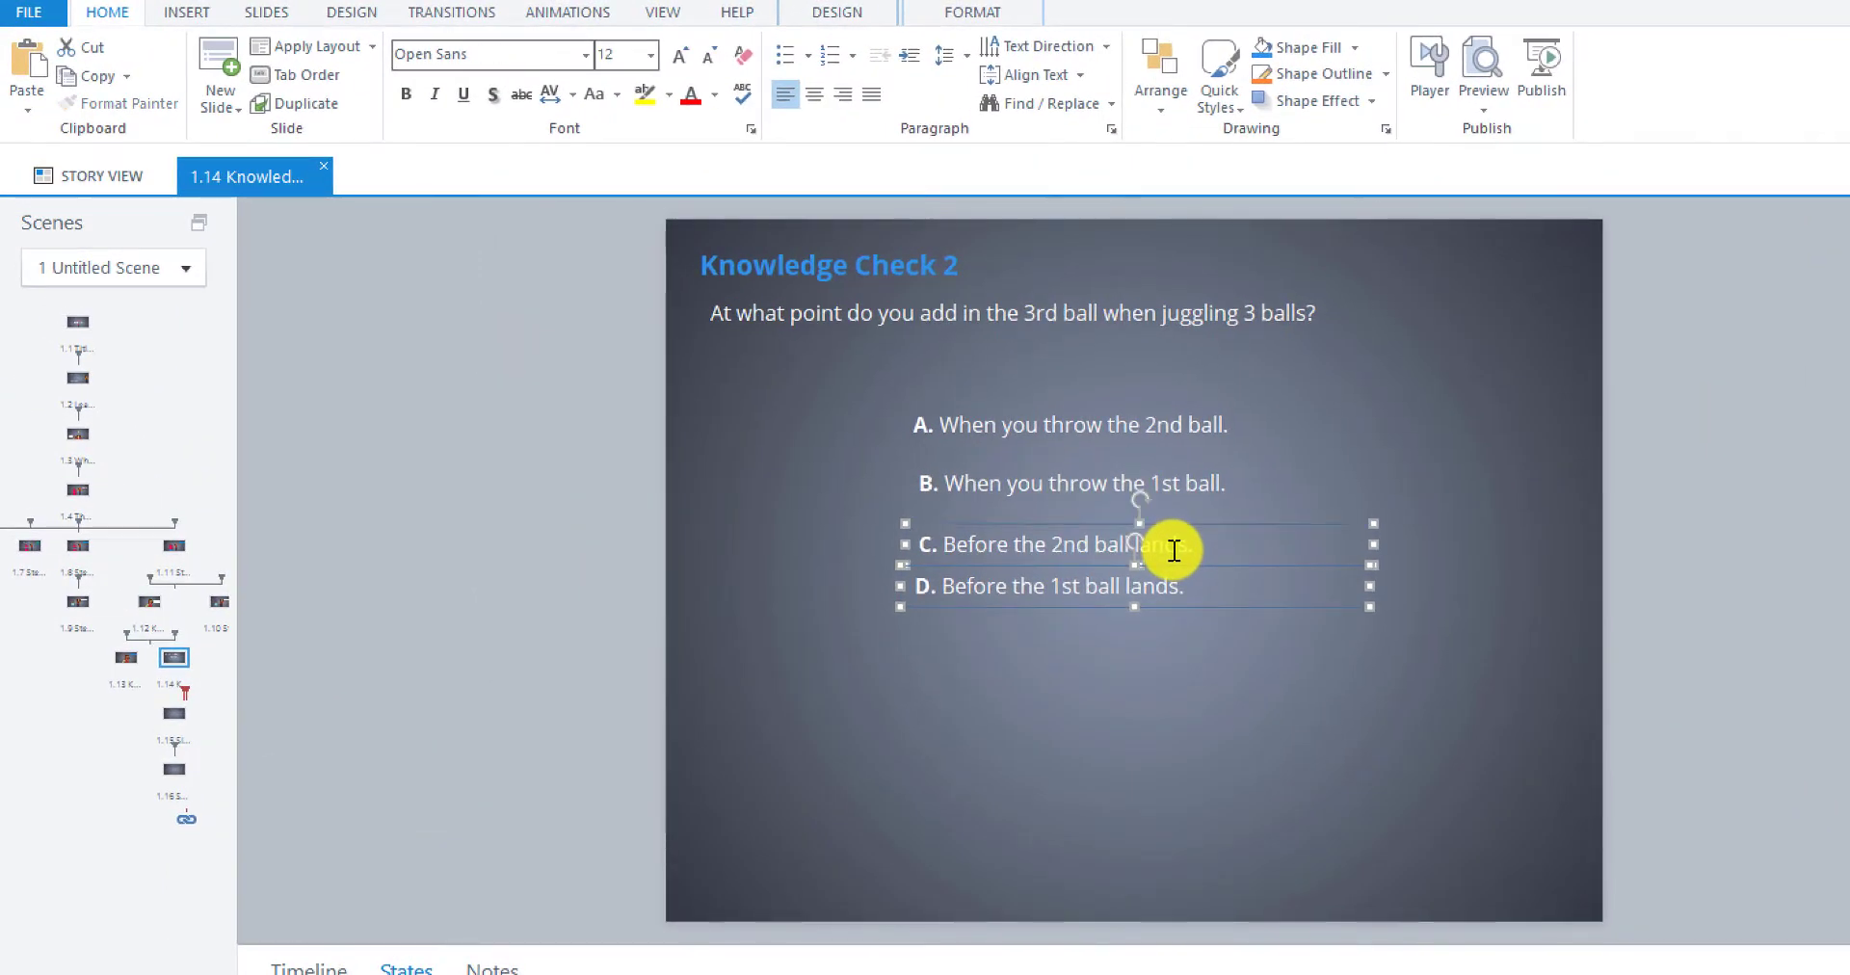
shift+click(1164, 484)
shift+click(1164, 426)
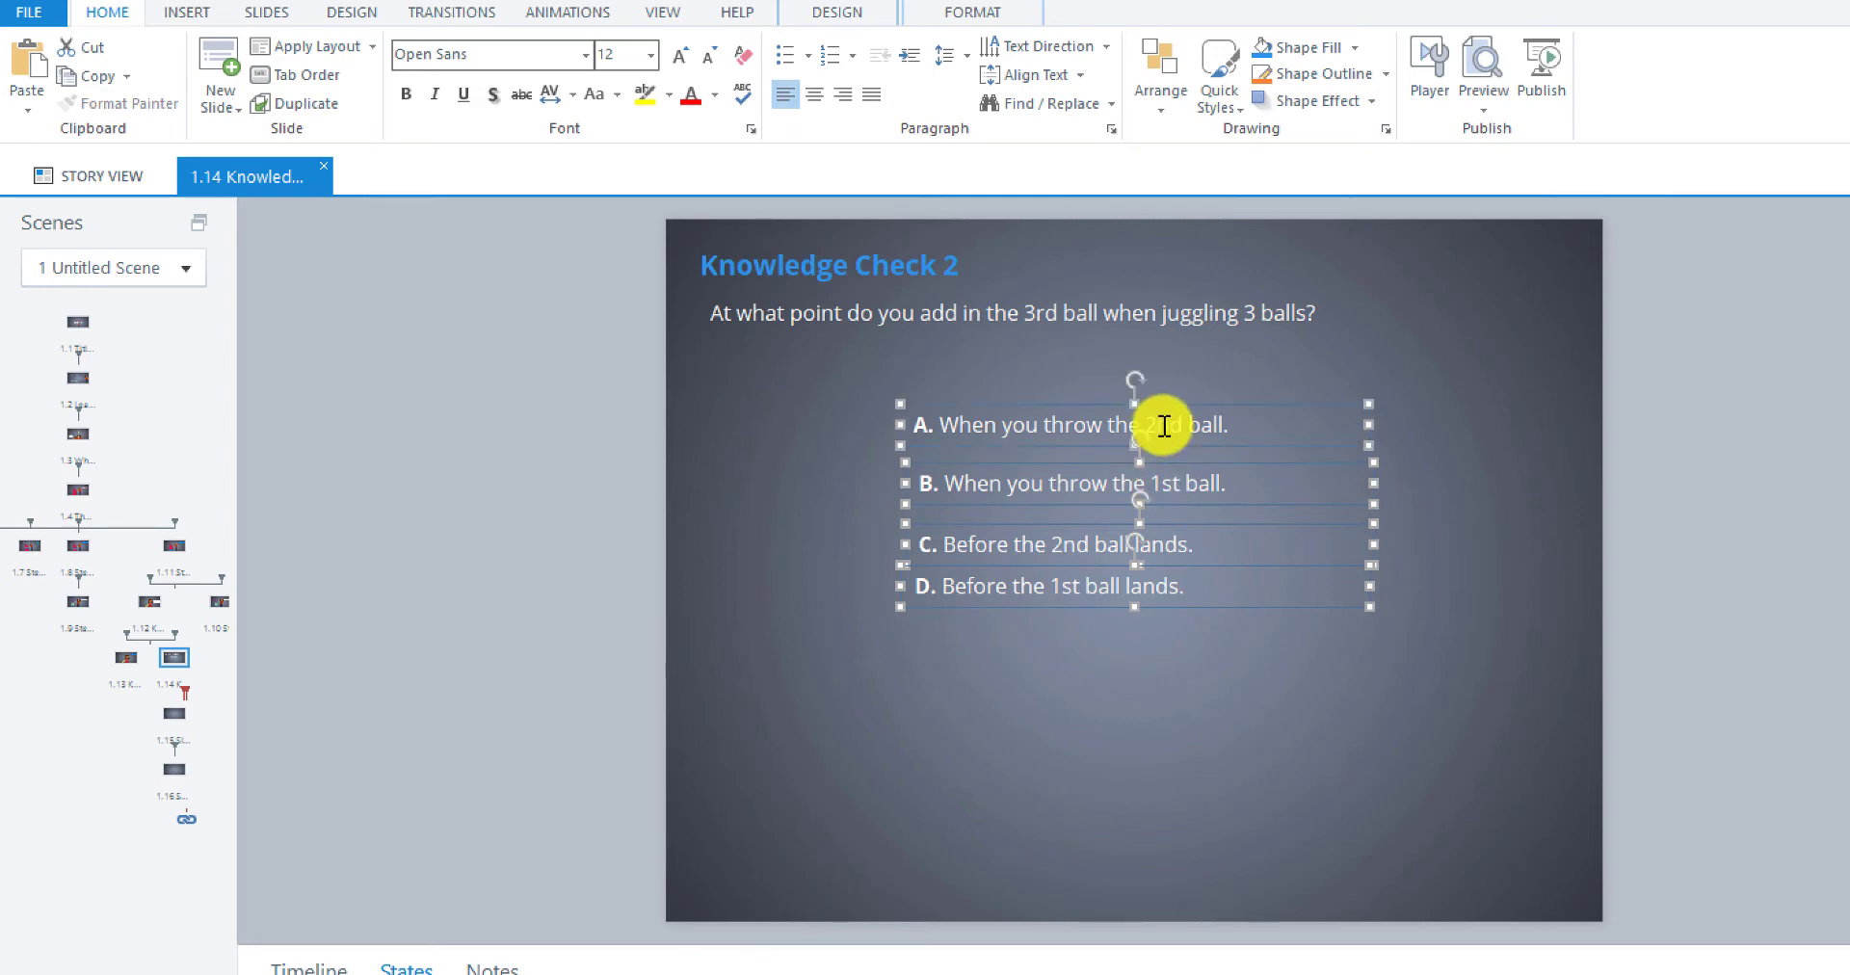
click(648, 48)
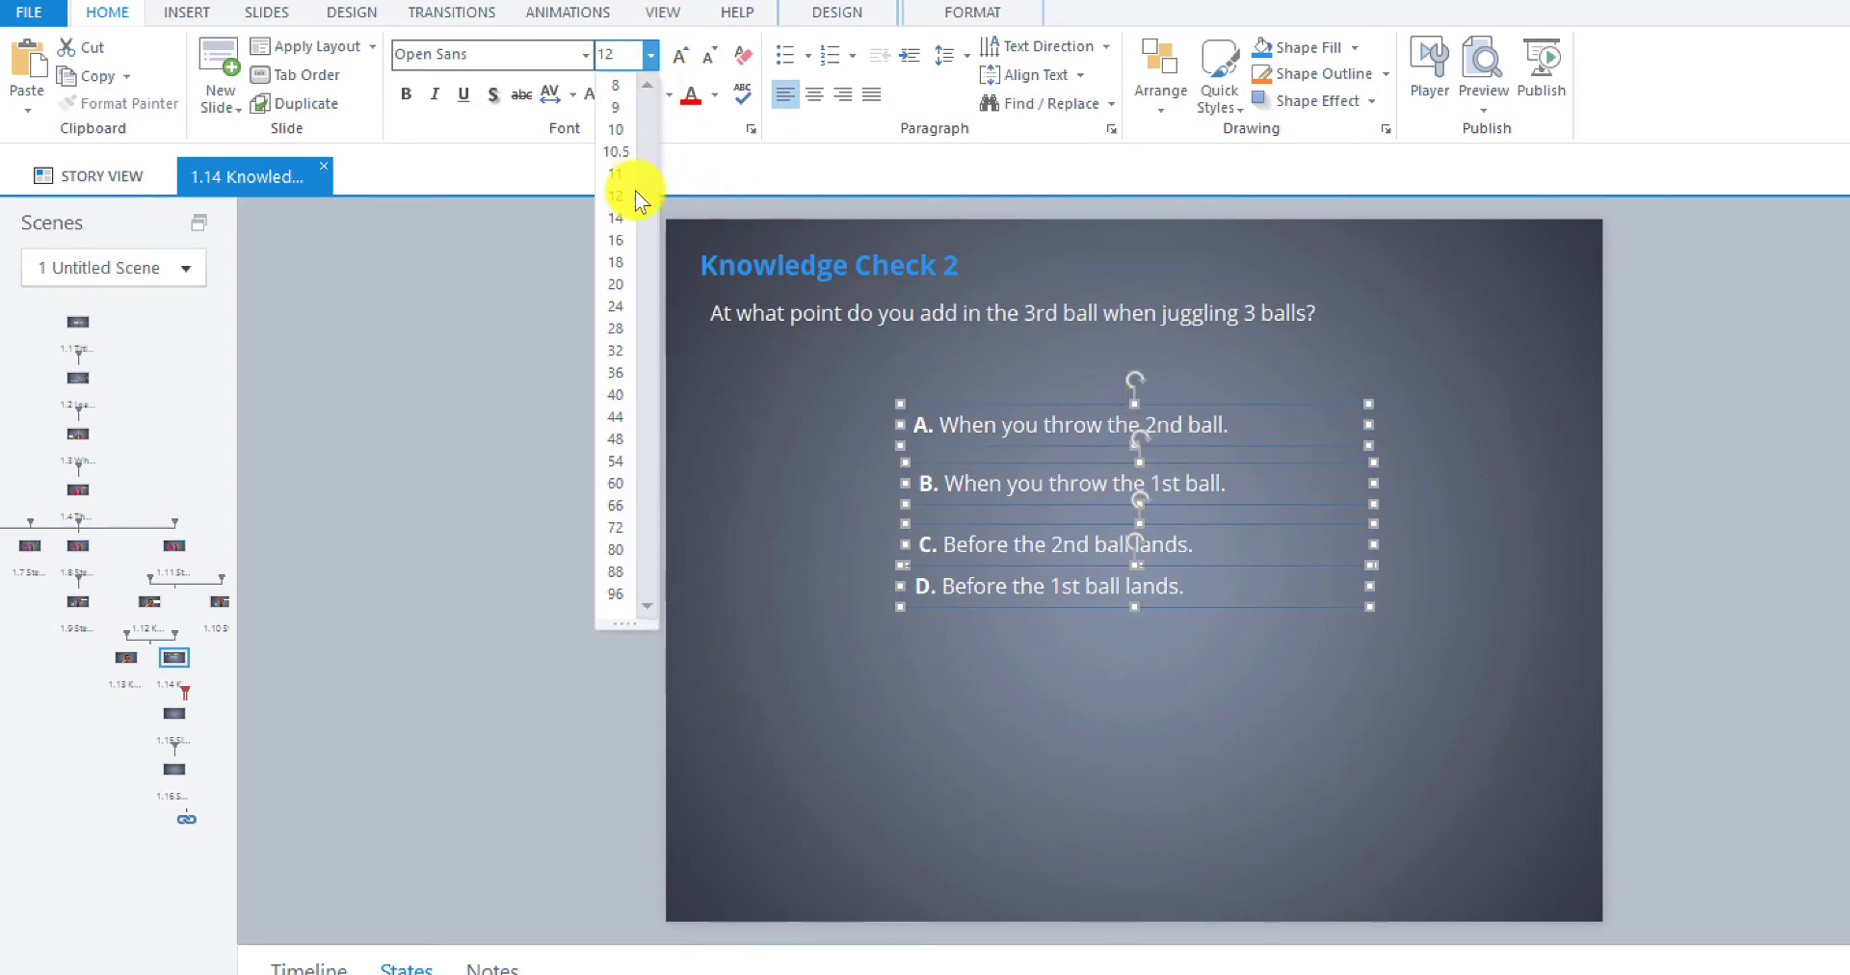
click(607, 262)
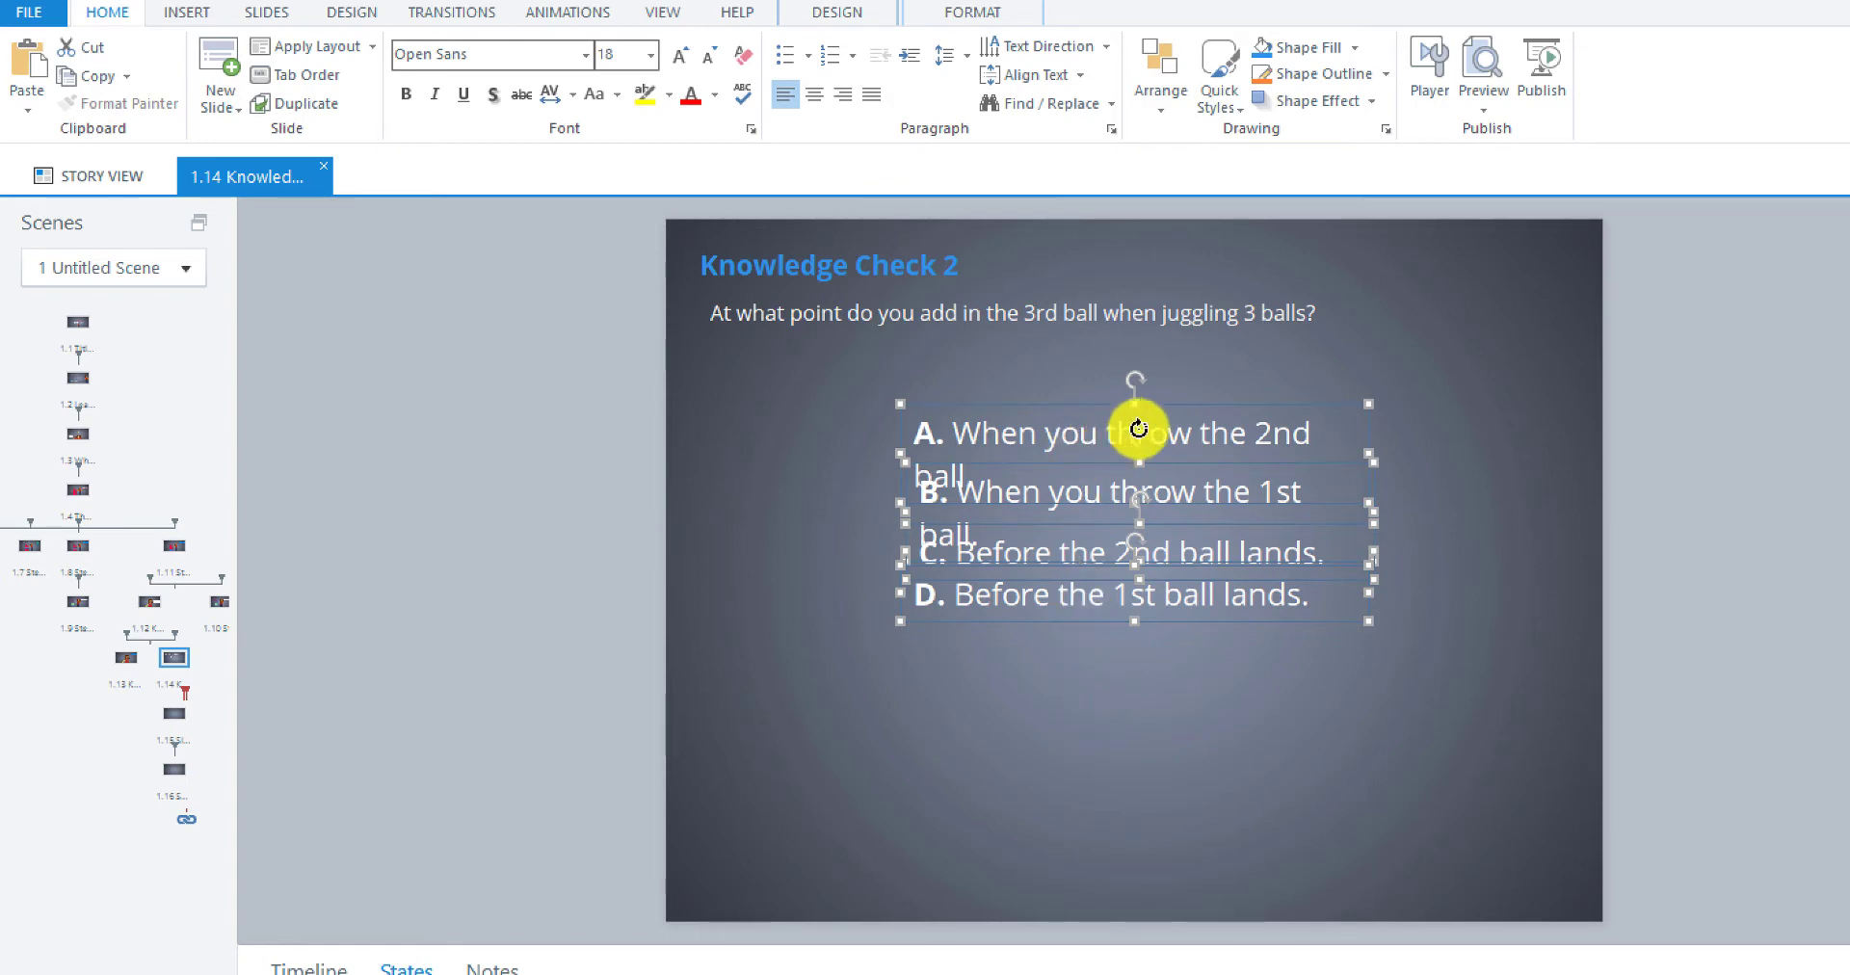
- Move the answers up under the question, widen A and B, and lower D for even spacing
drag(1163, 402, 1135, 393)
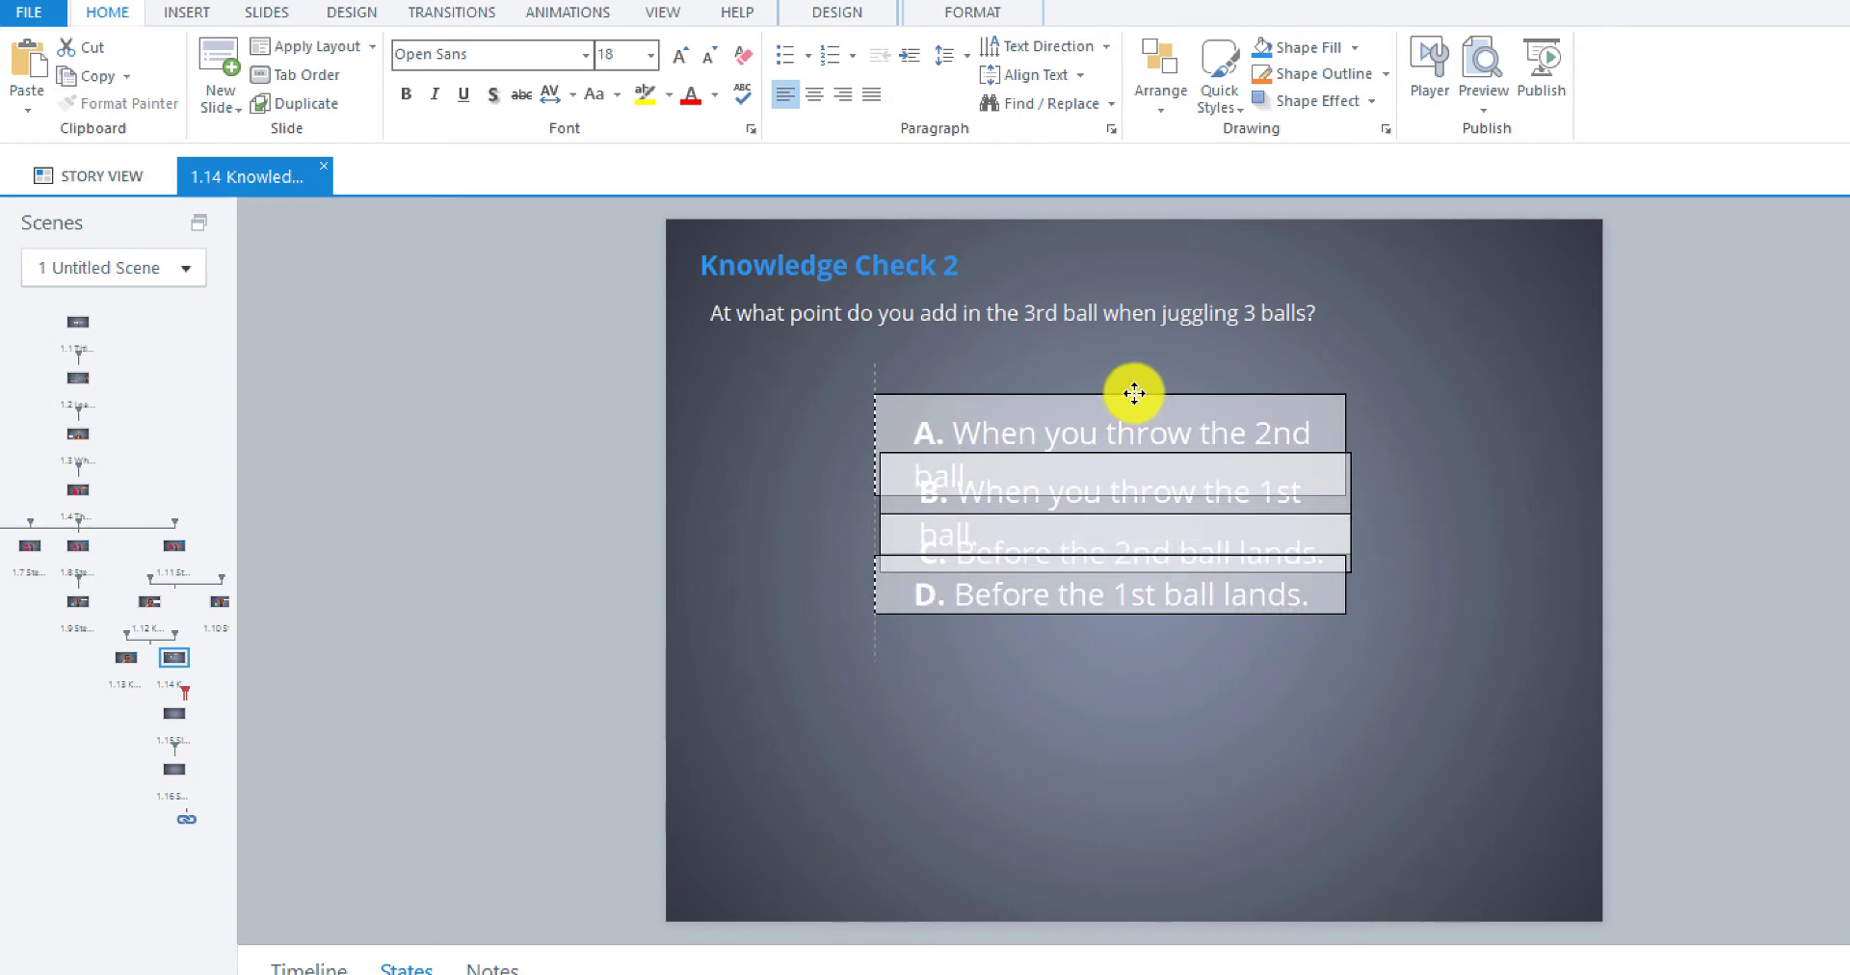
click(1436, 571)
click(1329, 425)
drag(1330, 425, 1320, 384)
click(1281, 493)
drag(1344, 486, 1383, 541)
click(1286, 552)
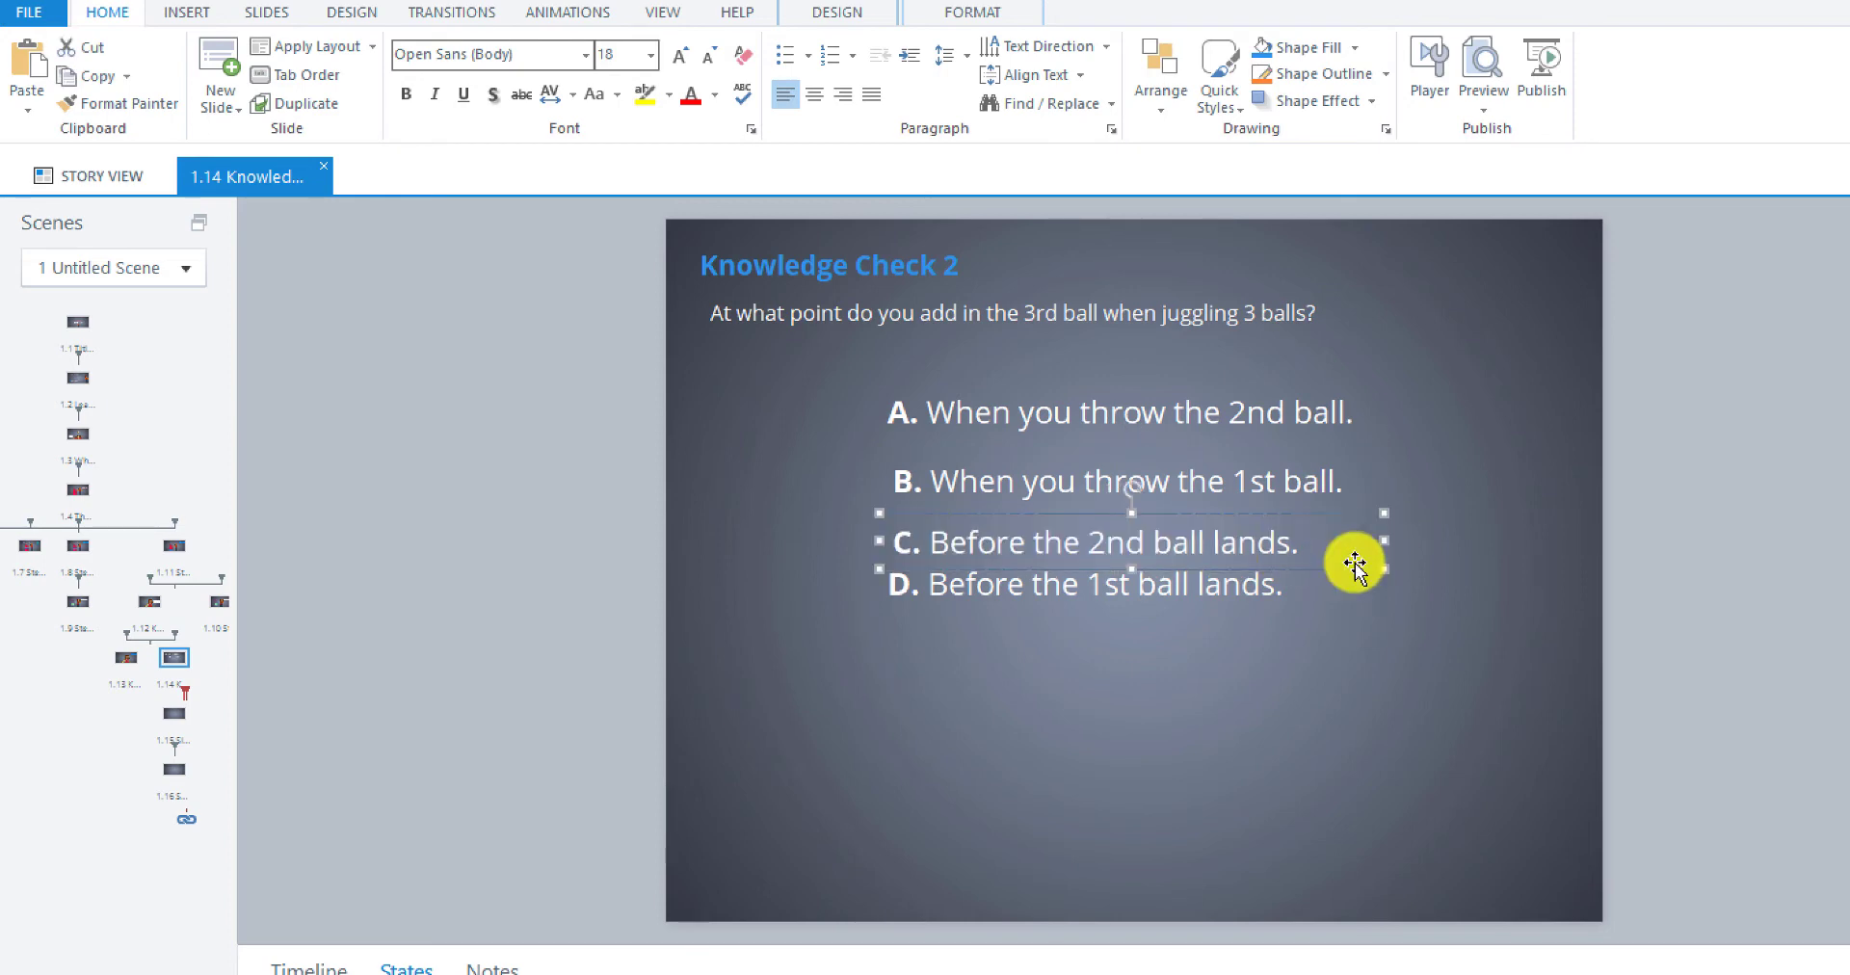
click(1234, 603)
drag(1234, 603, 1249, 636)
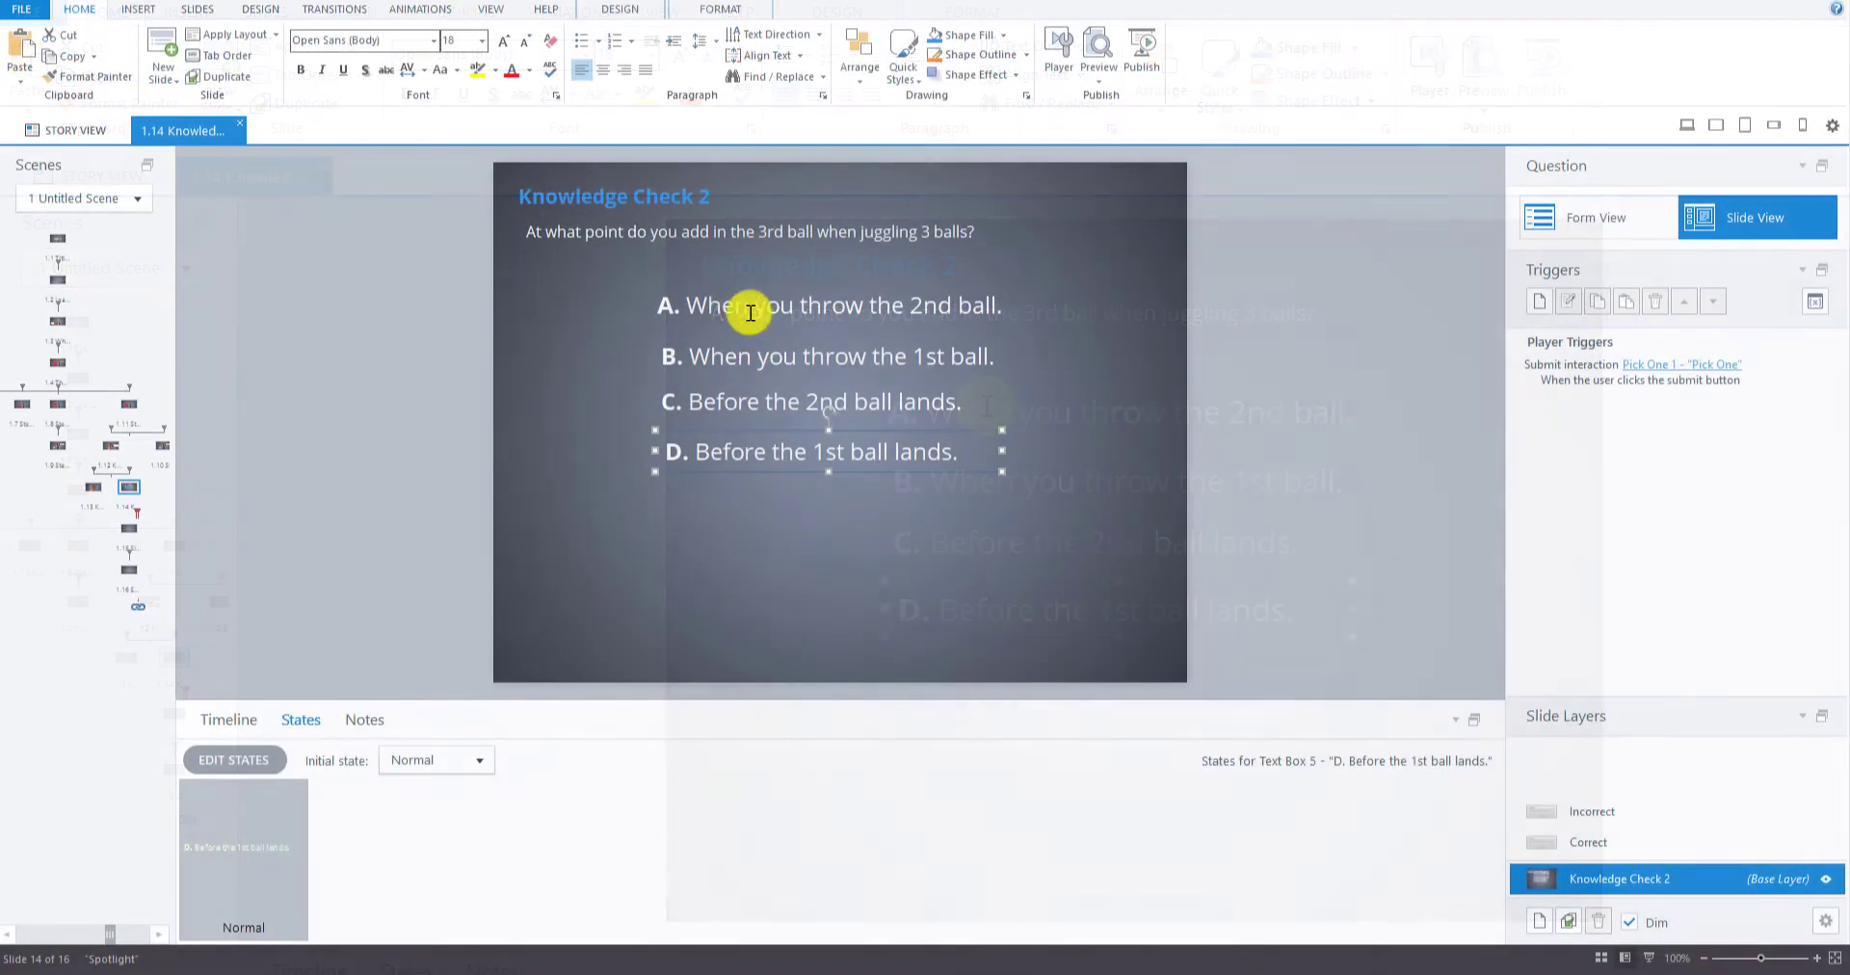
- In Size and Position, set answer A's box to 171 px horizontal and 118 px vertical
click(730, 308)
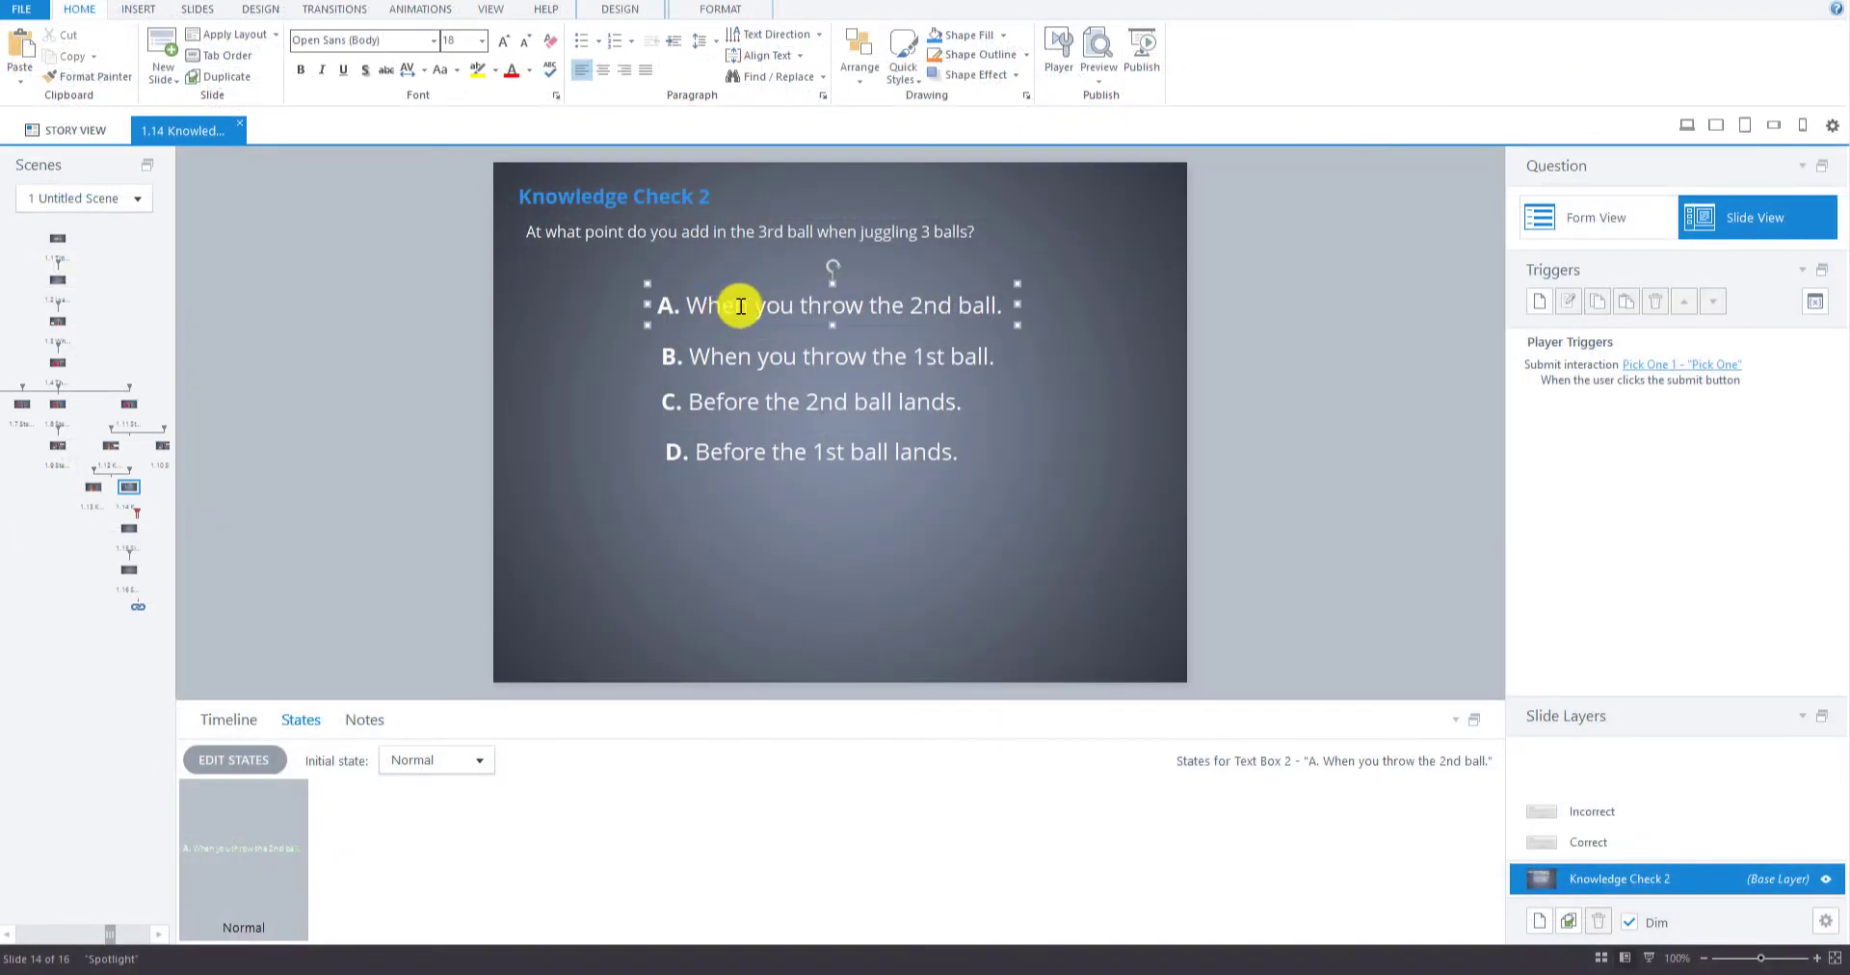
right_click(812, 325)
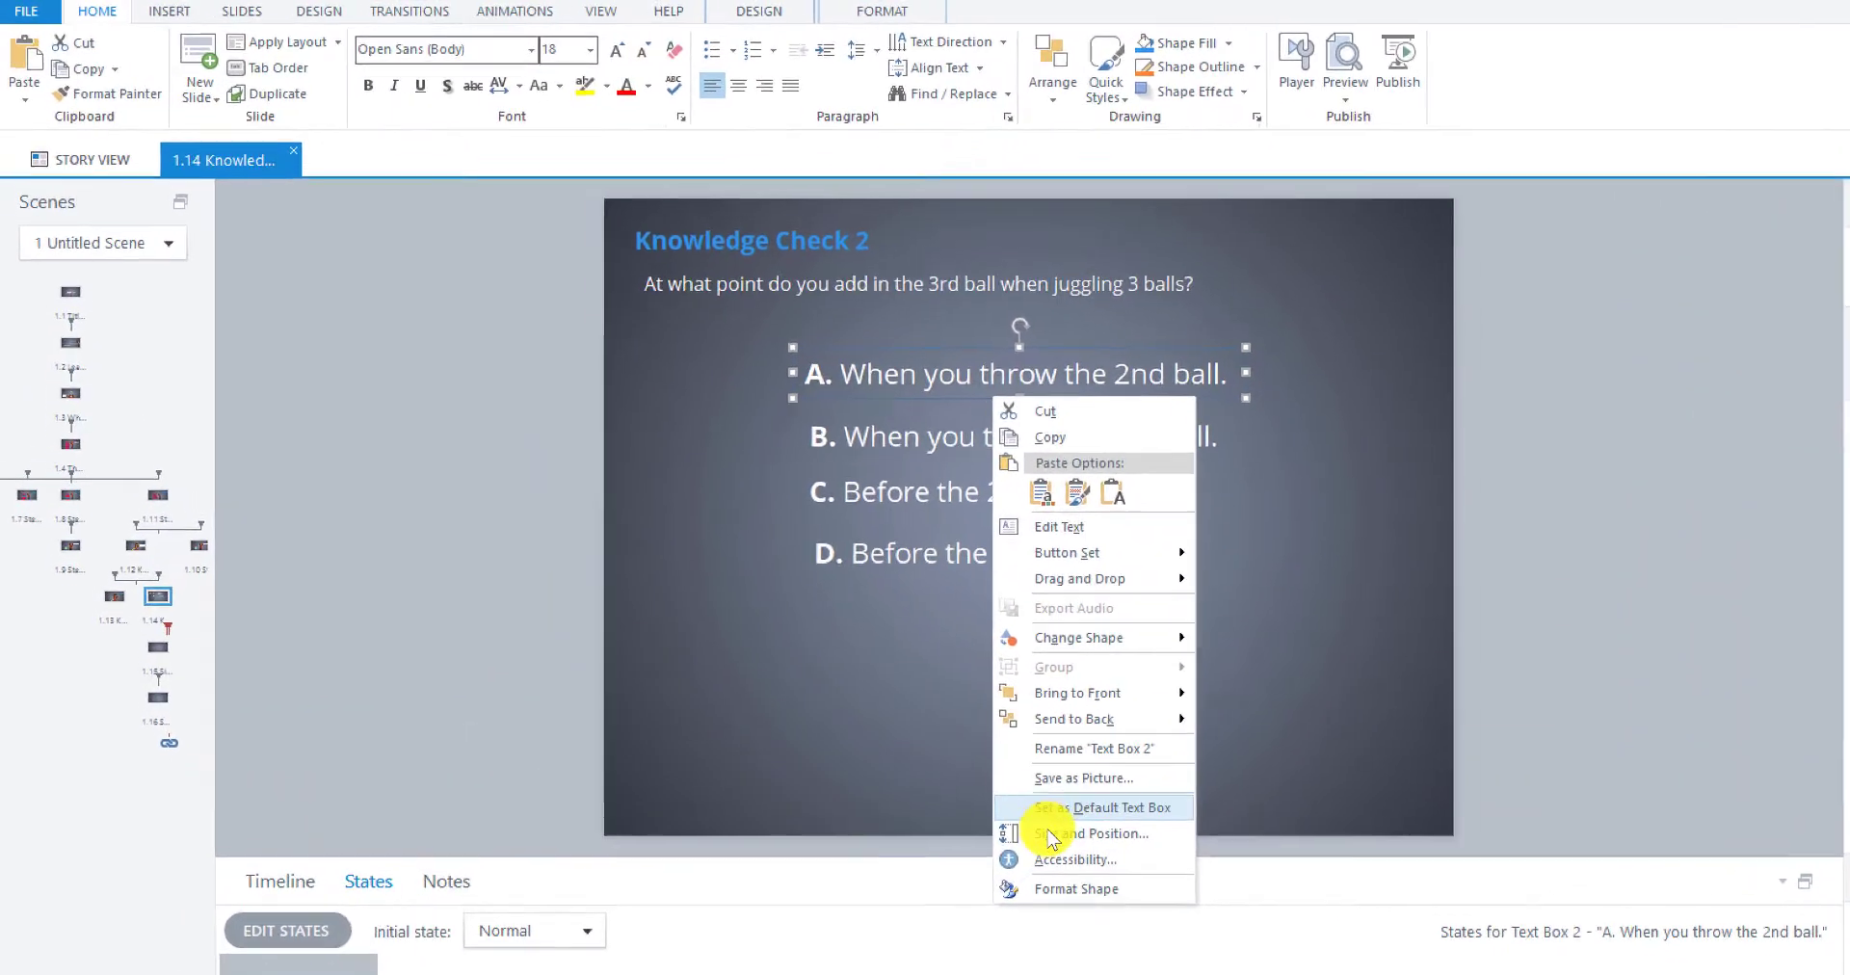
click(1067, 848)
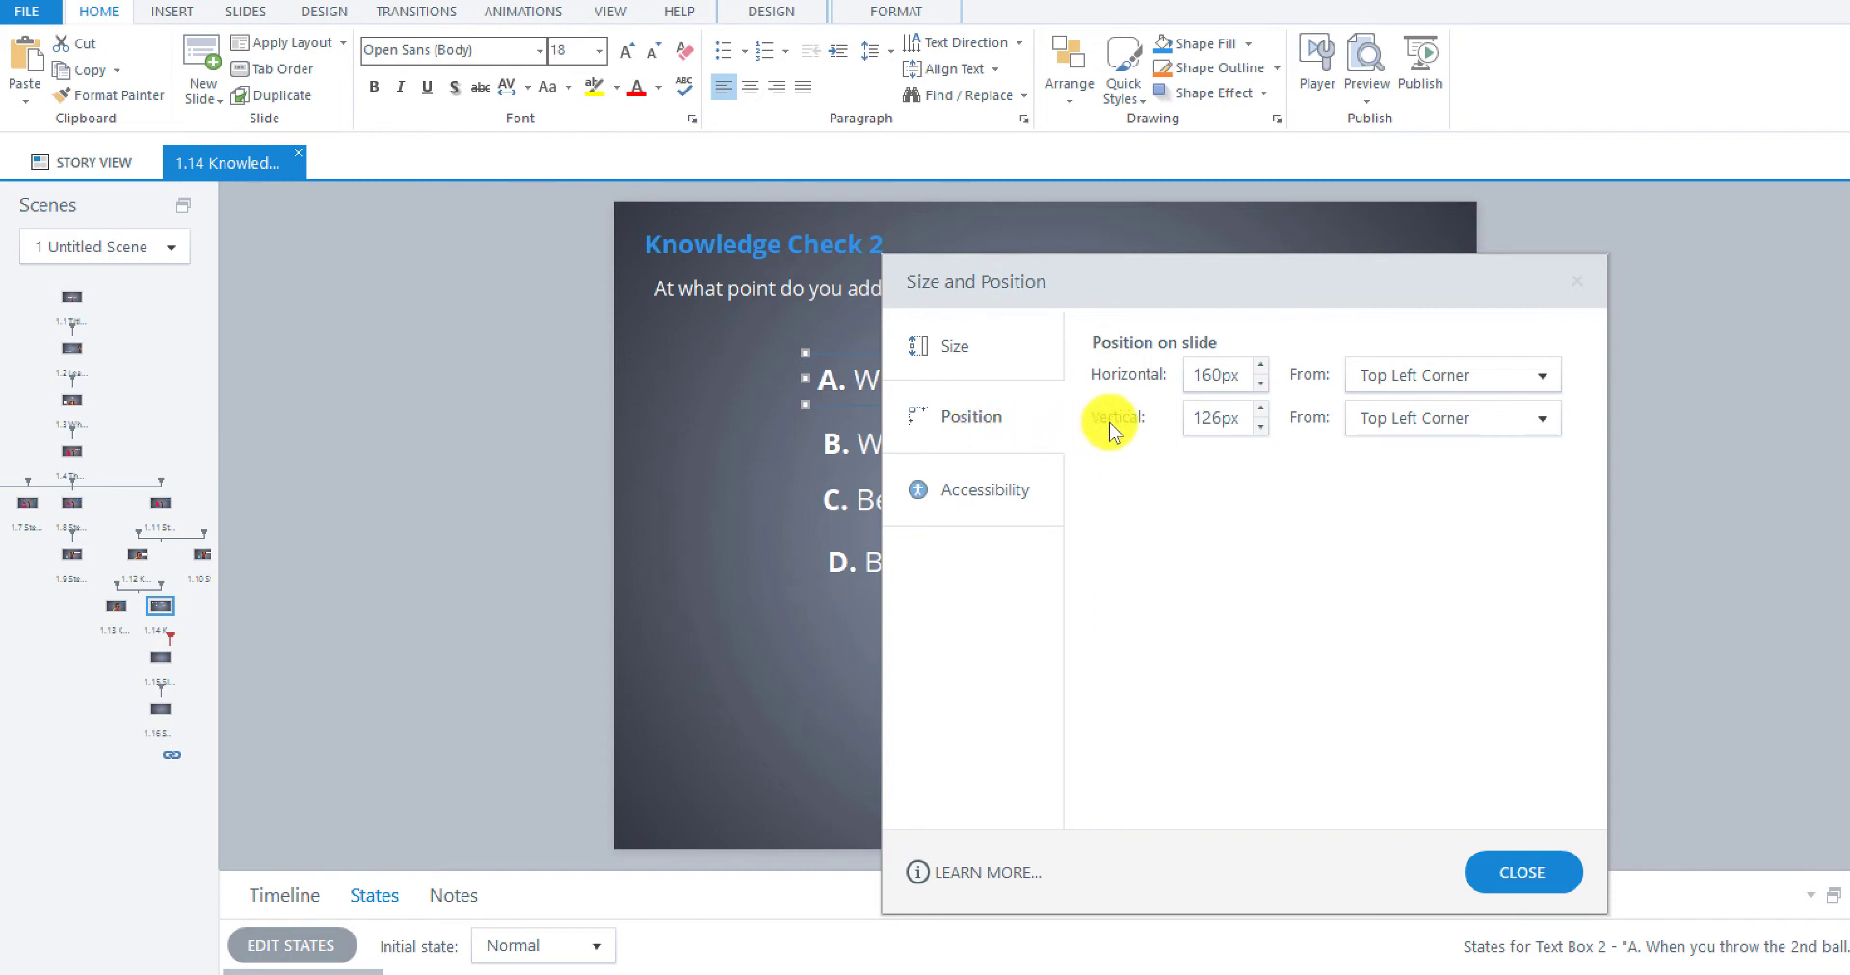
double_click(1220, 375)
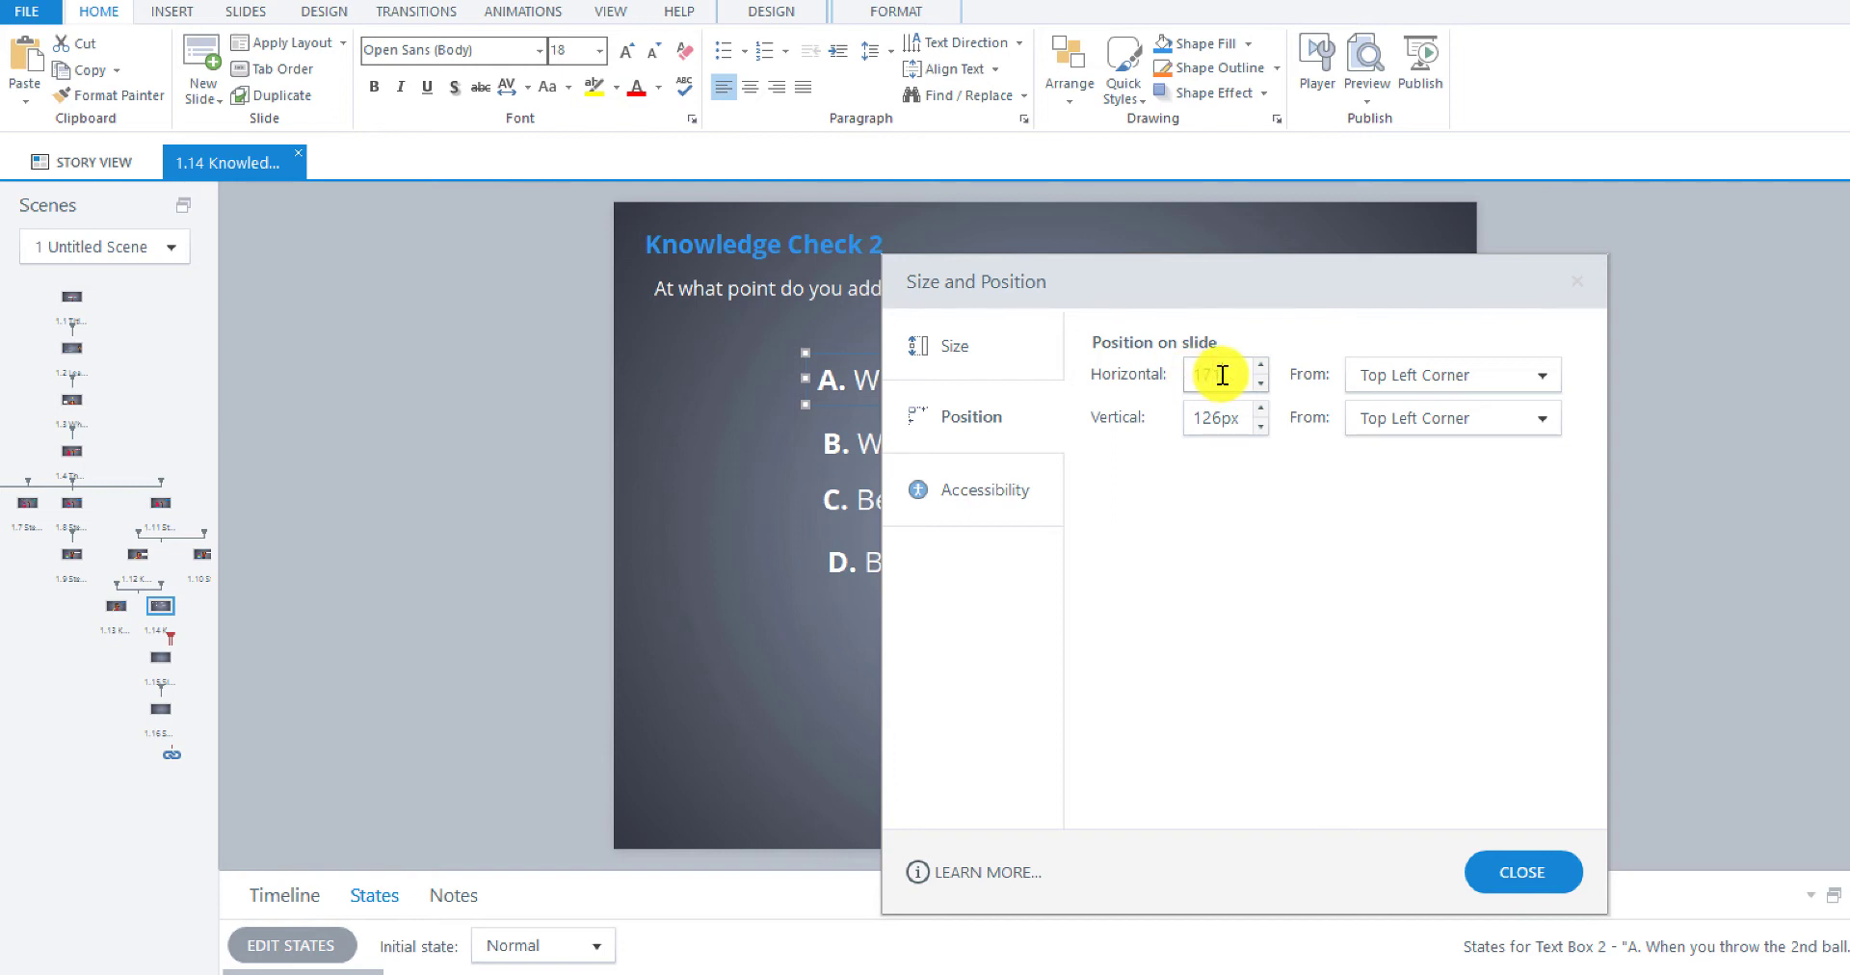
text(171)
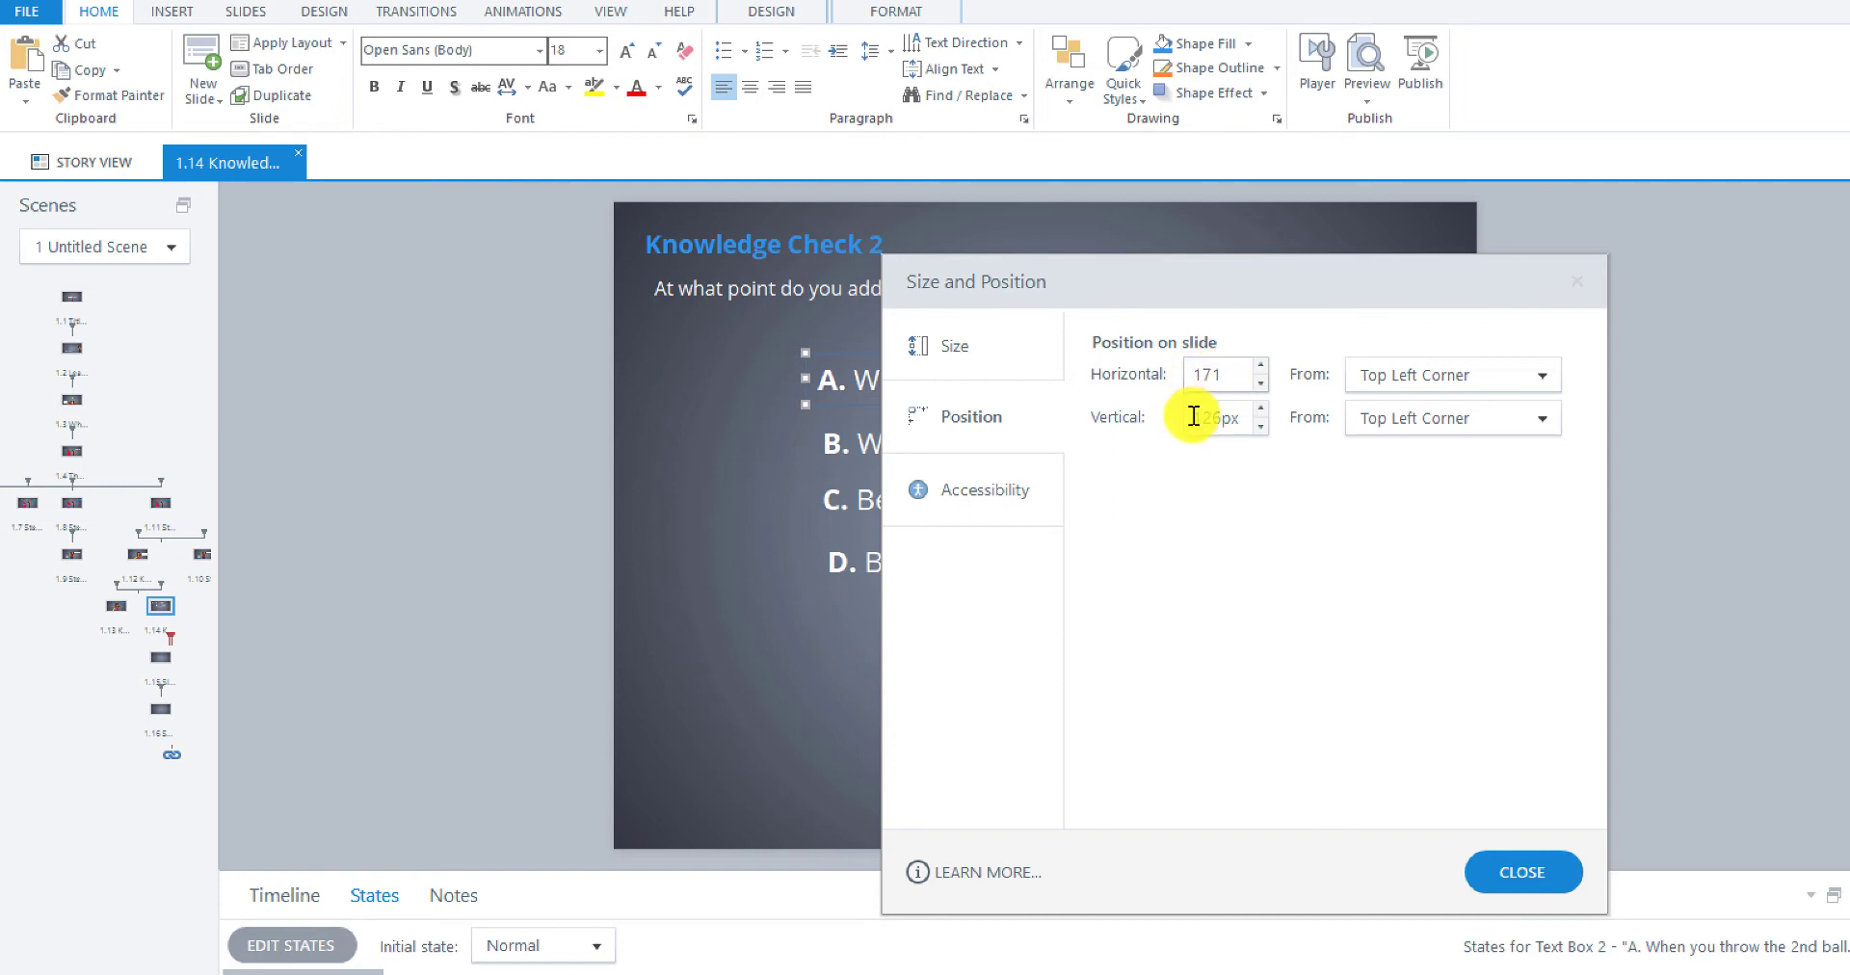
double_click(1193, 420)
key(BackSpace)
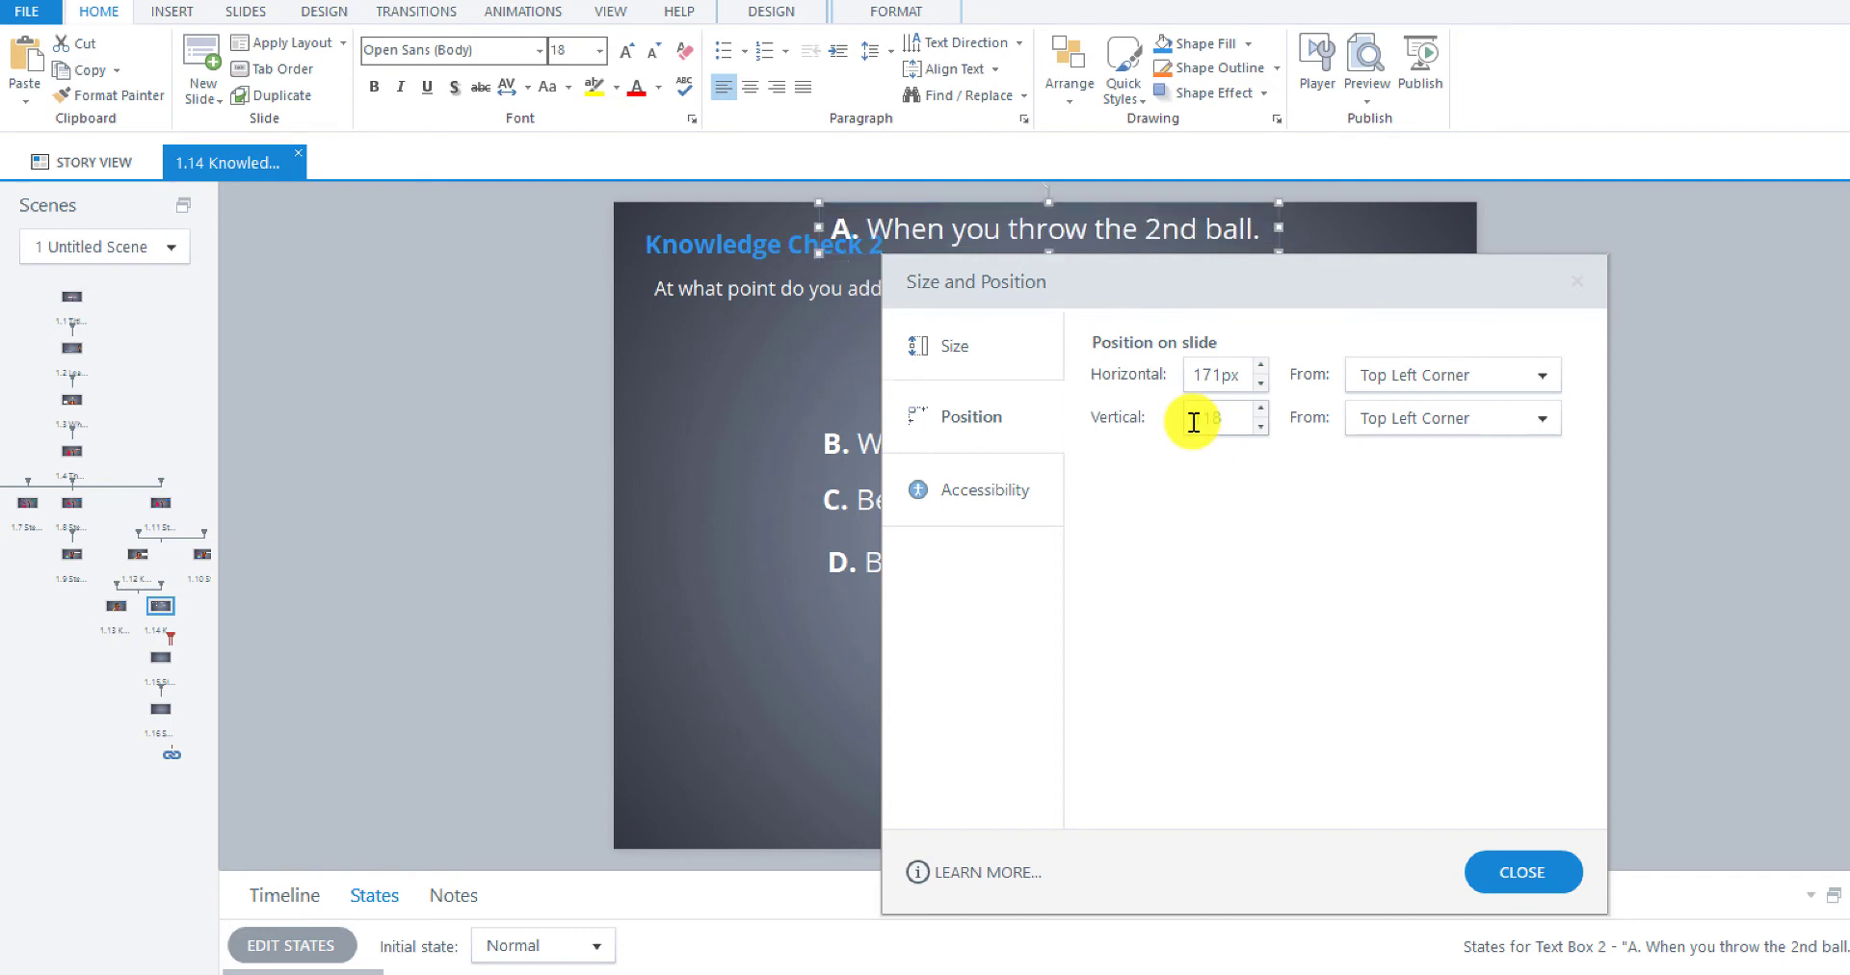
text(118)
click(1518, 872)
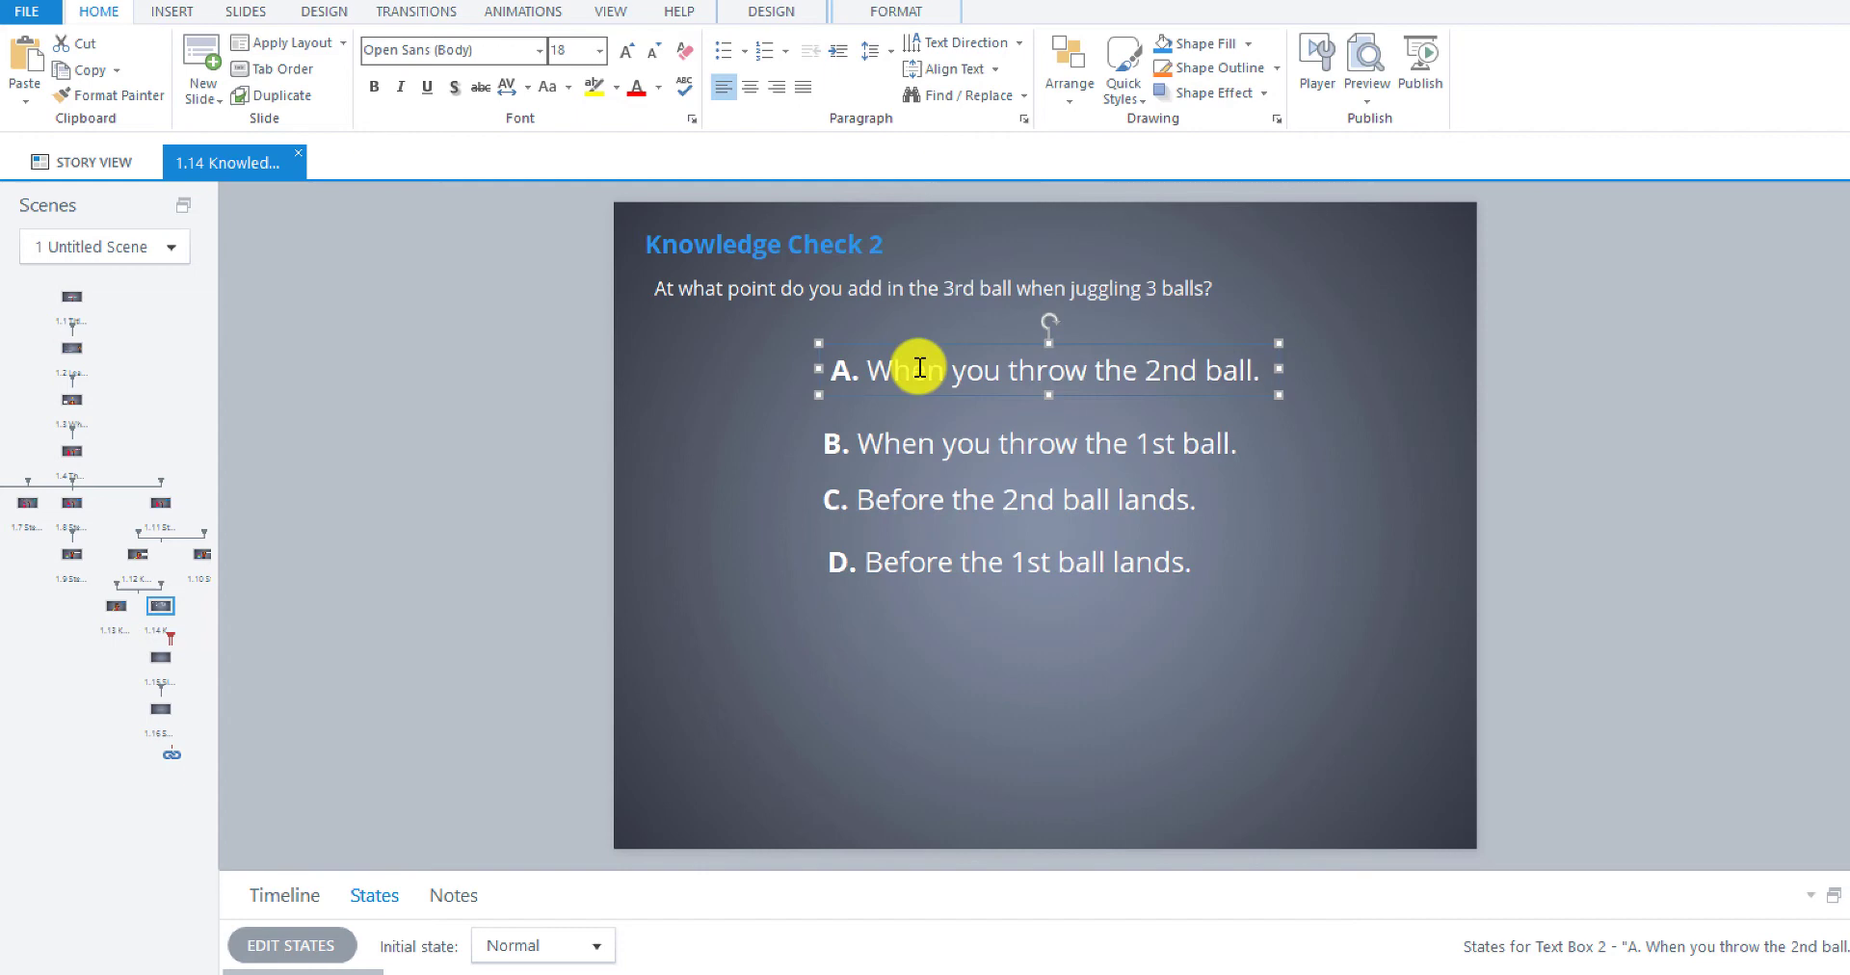
- Position answer B at 171 px horizontal and 181 px vertical
click(925, 458)
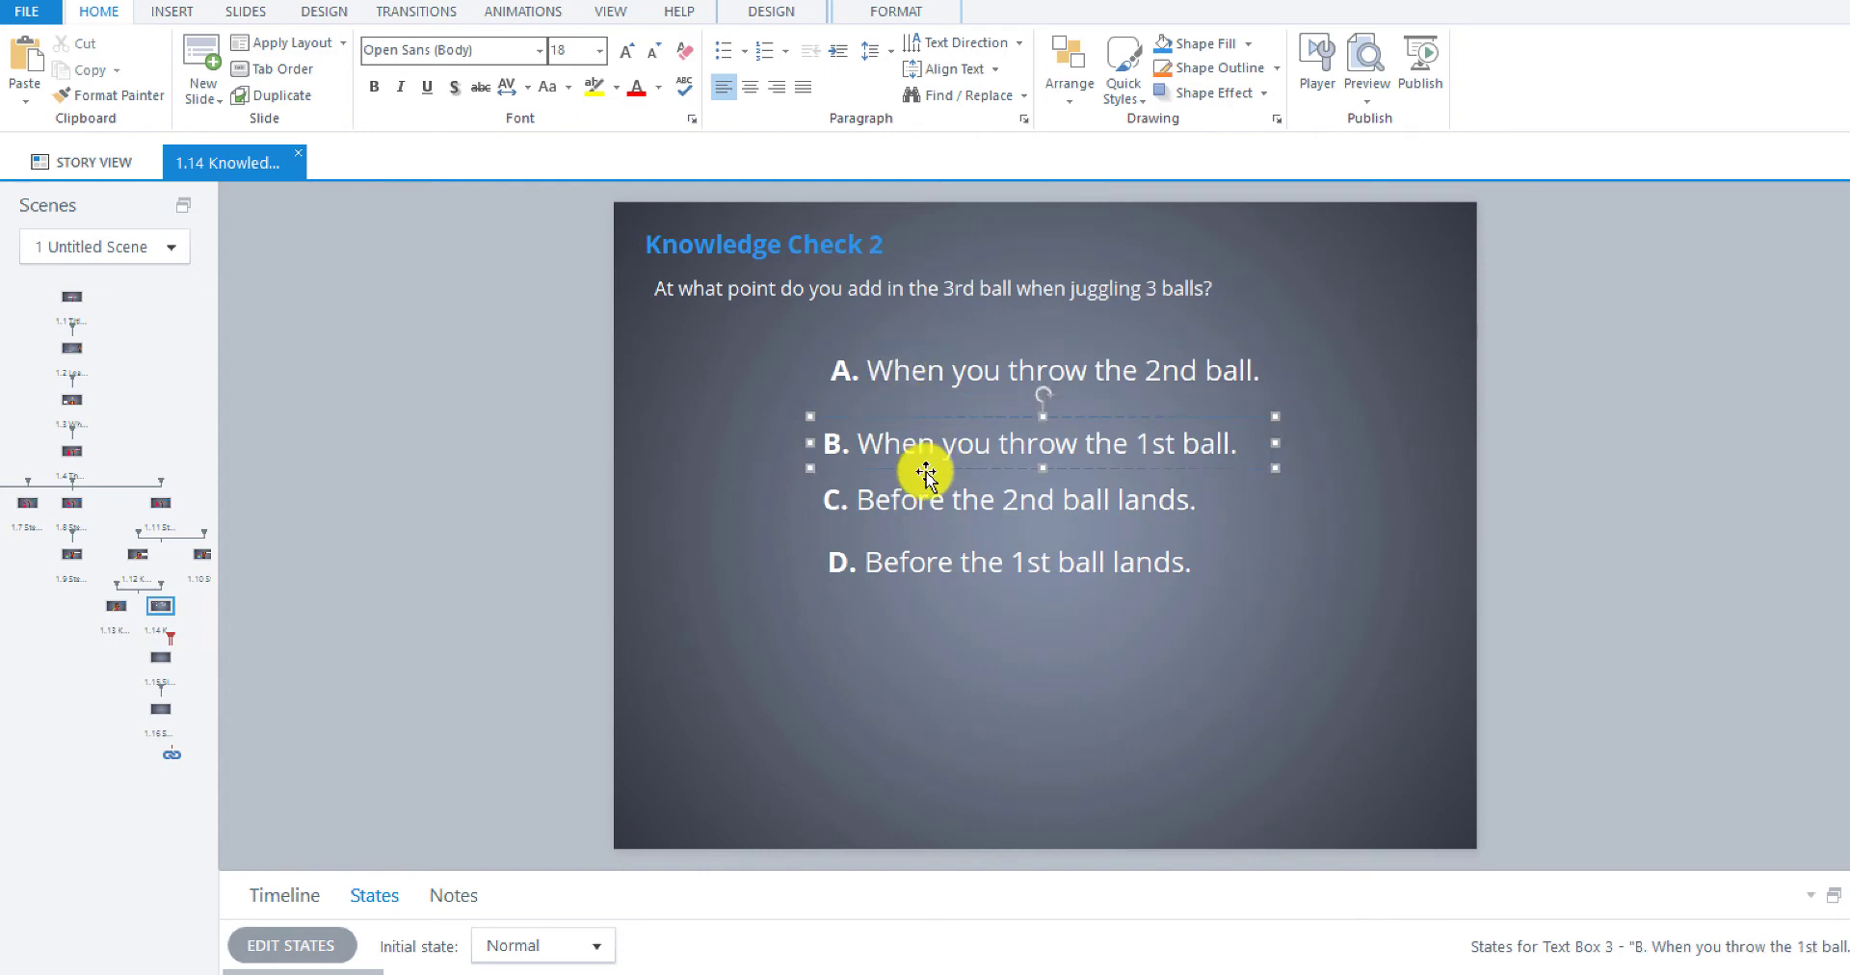
right_click(924, 469)
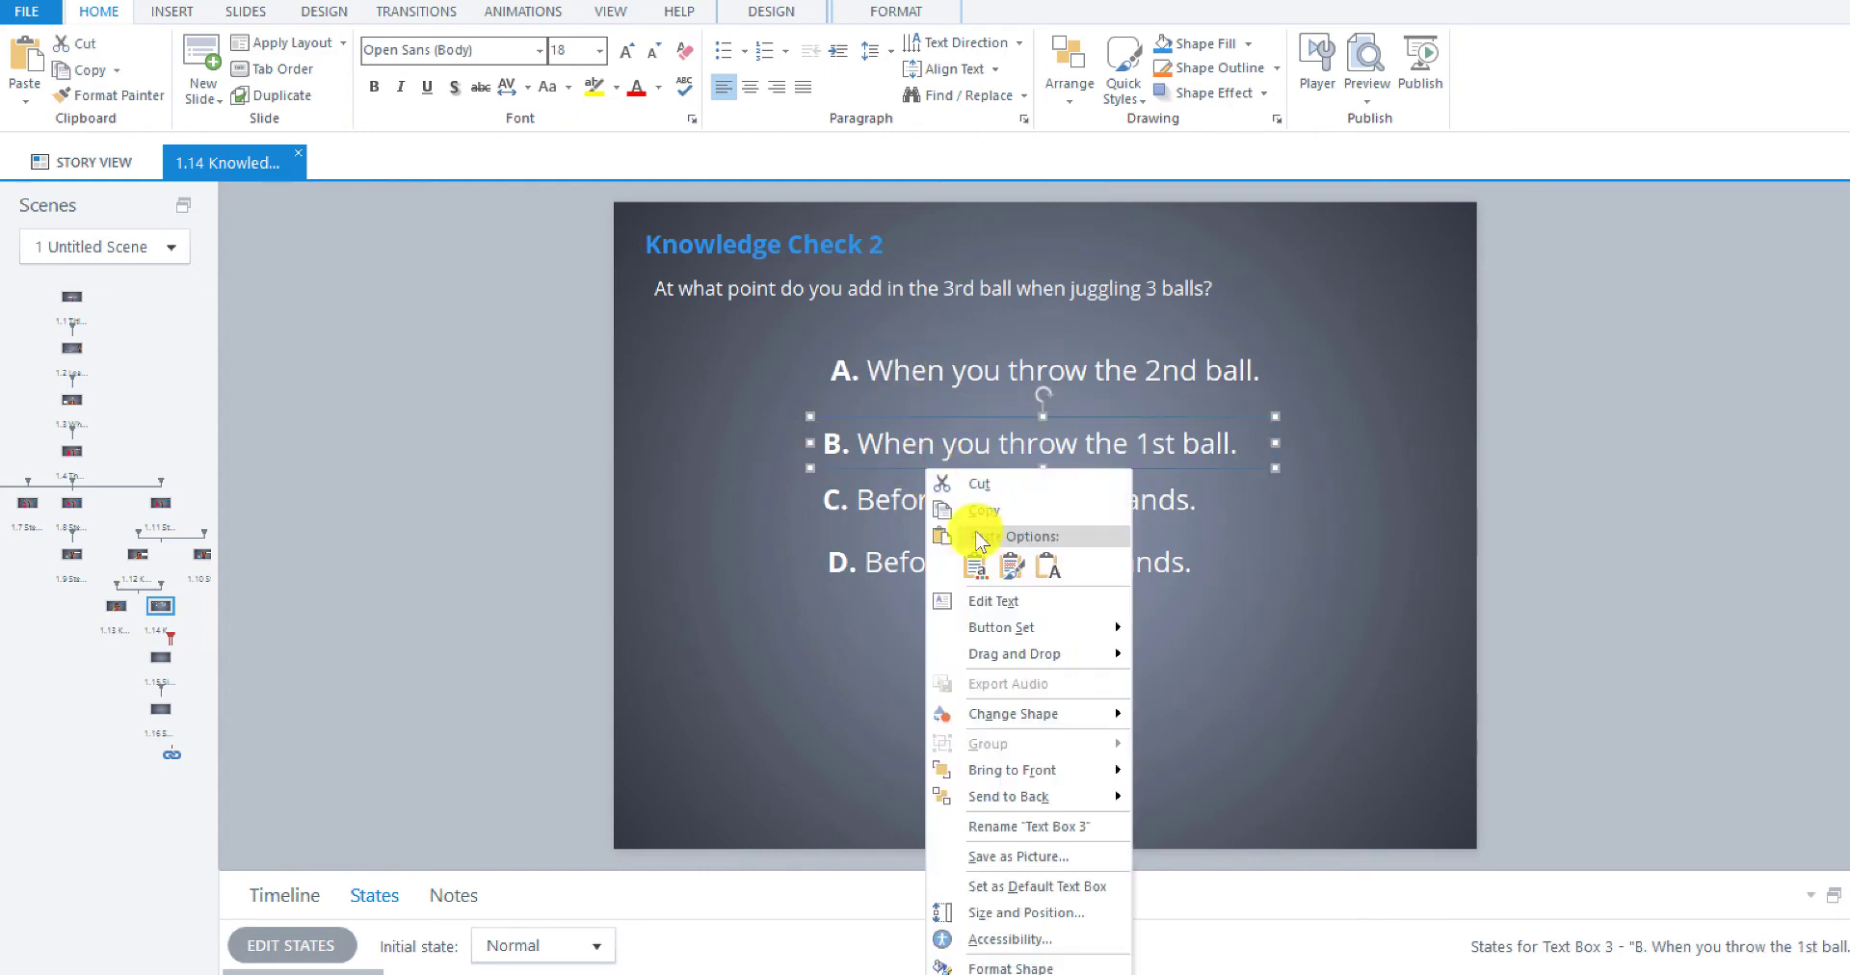
click(1021, 913)
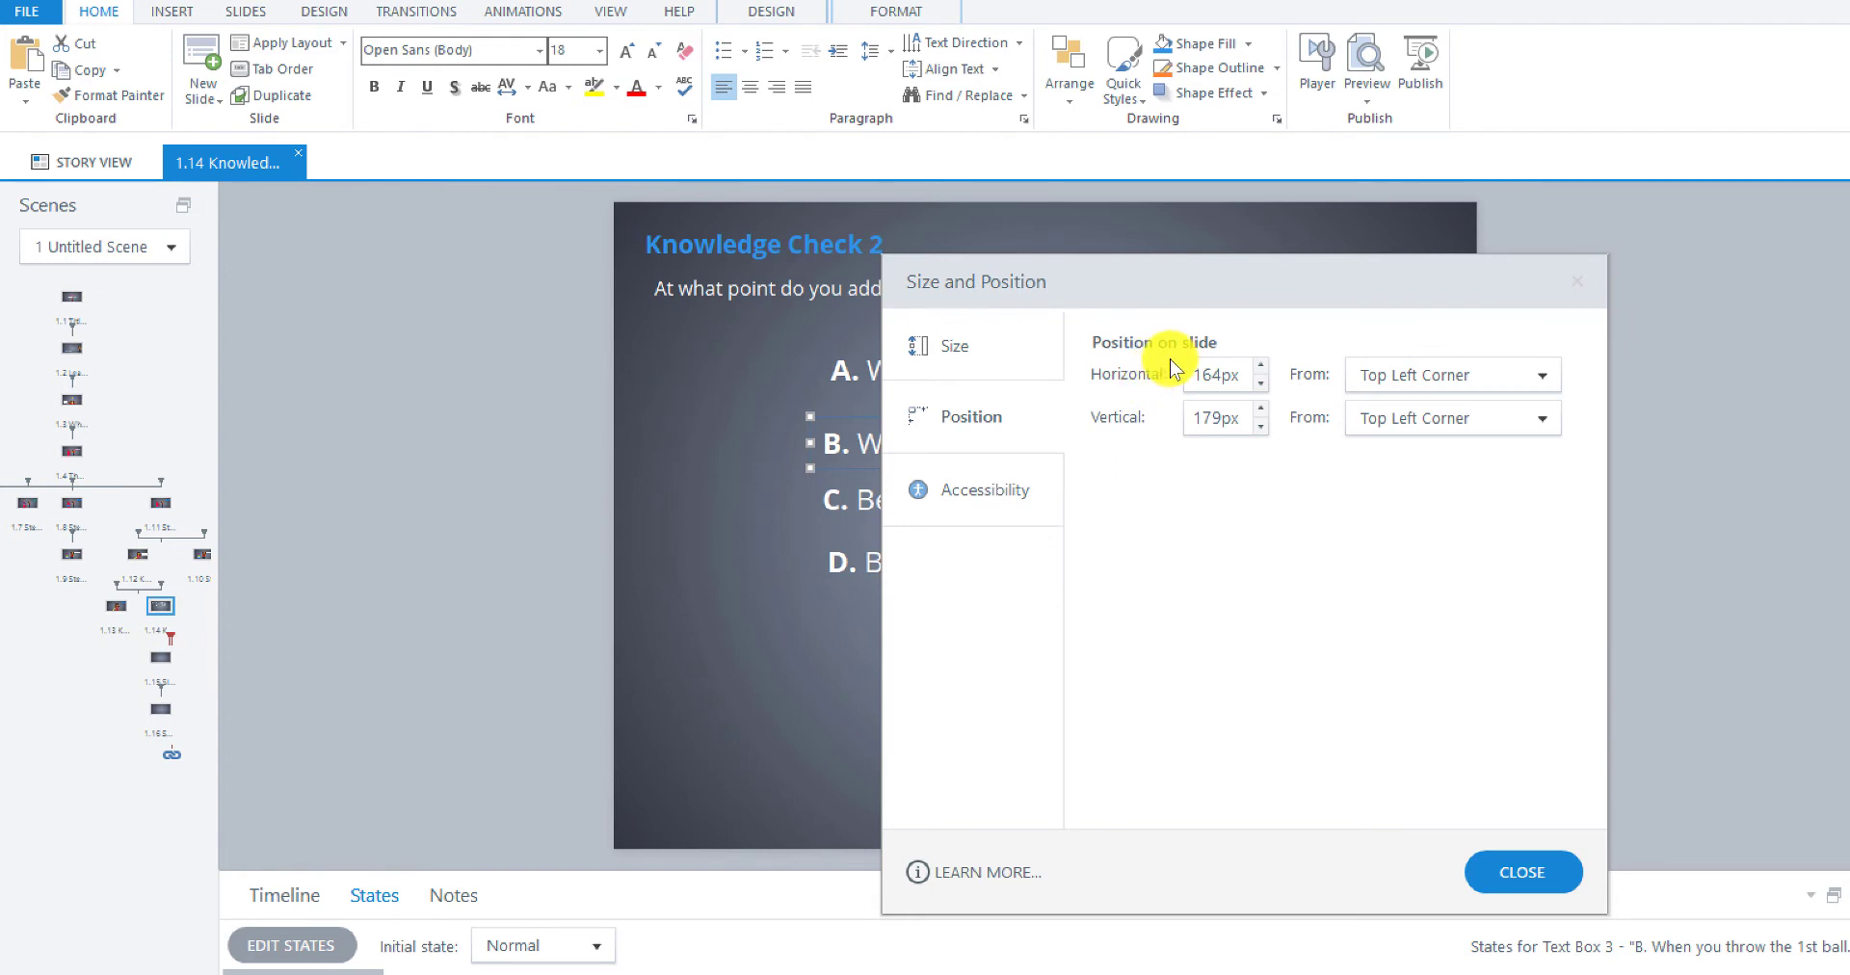
click(1206, 376)
drag(1207, 376, 1235, 375)
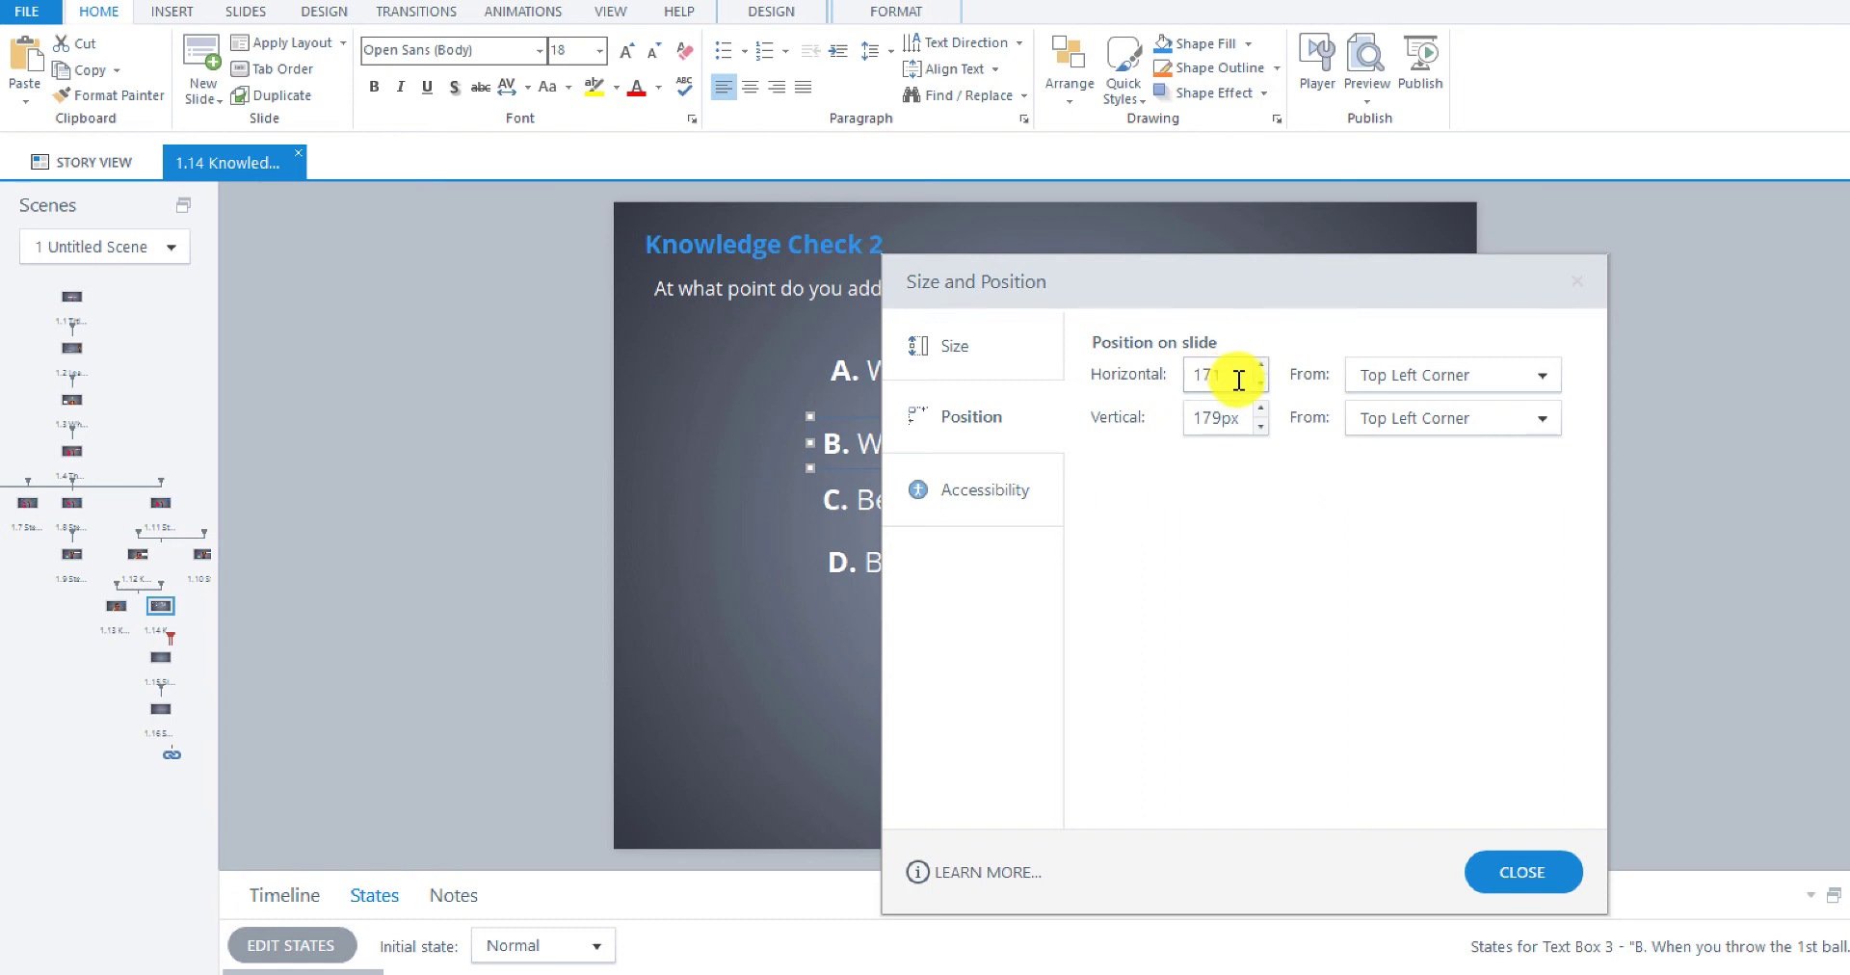
text(171)
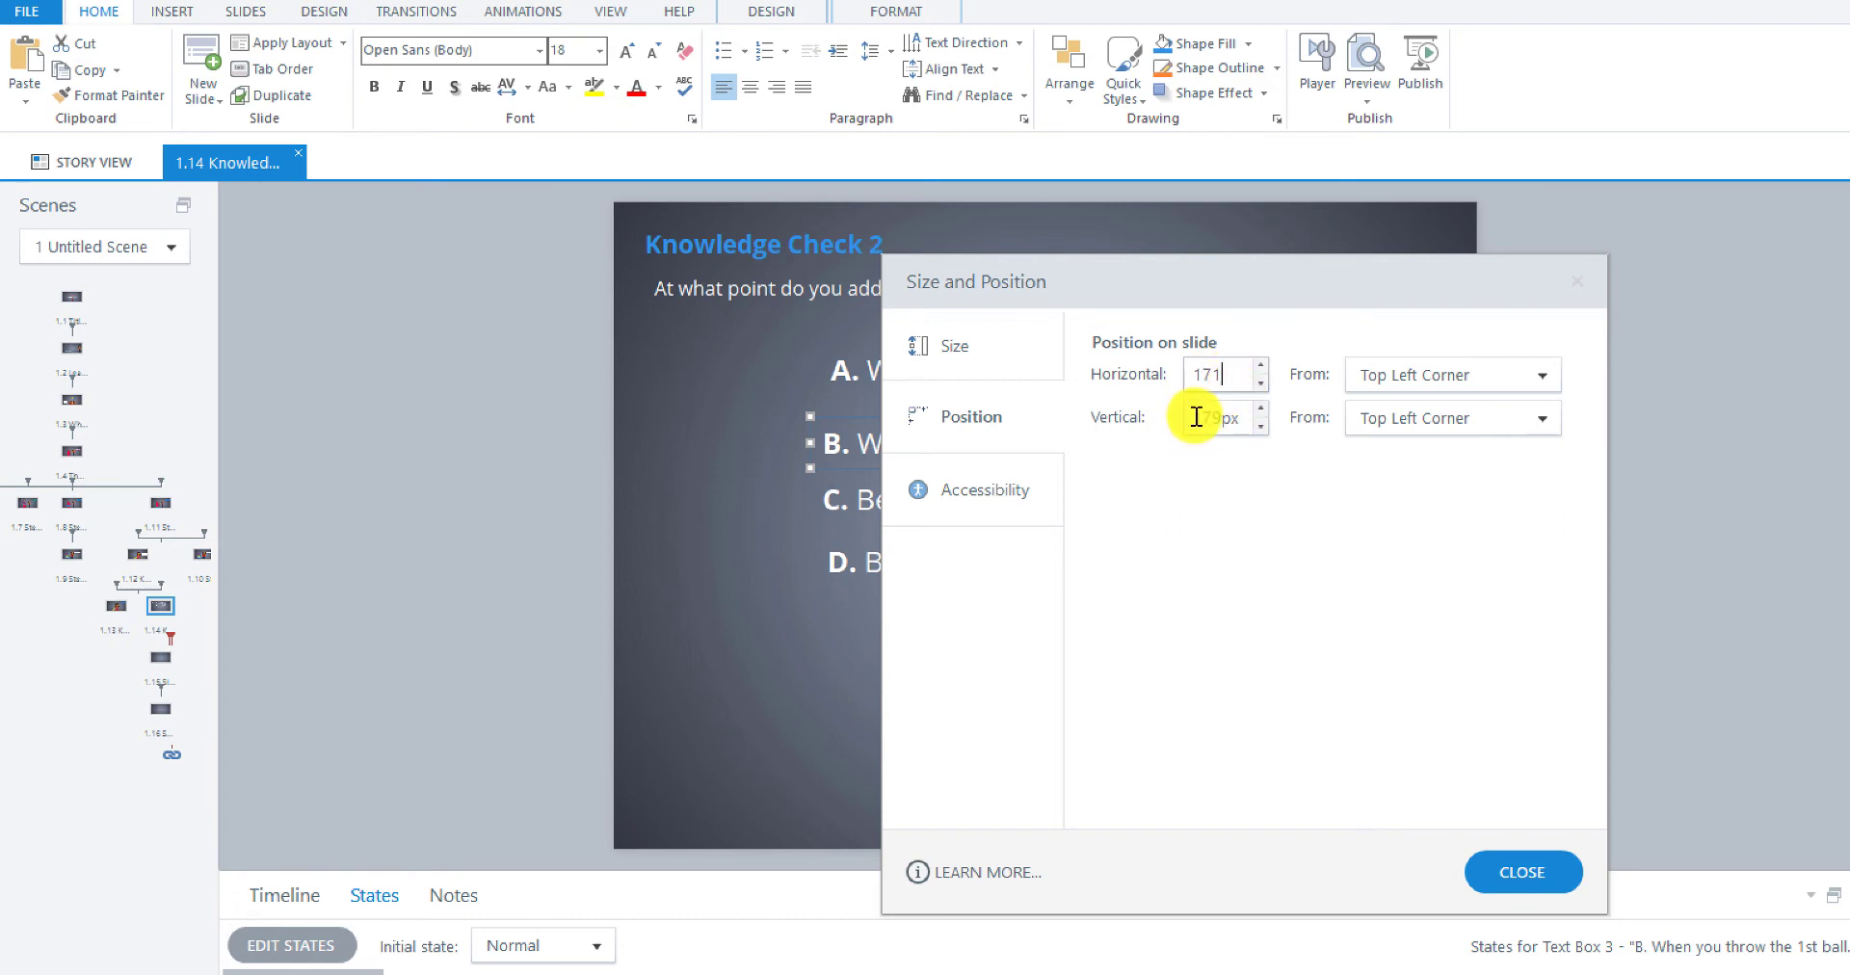
drag(1196, 416, 1228, 417)
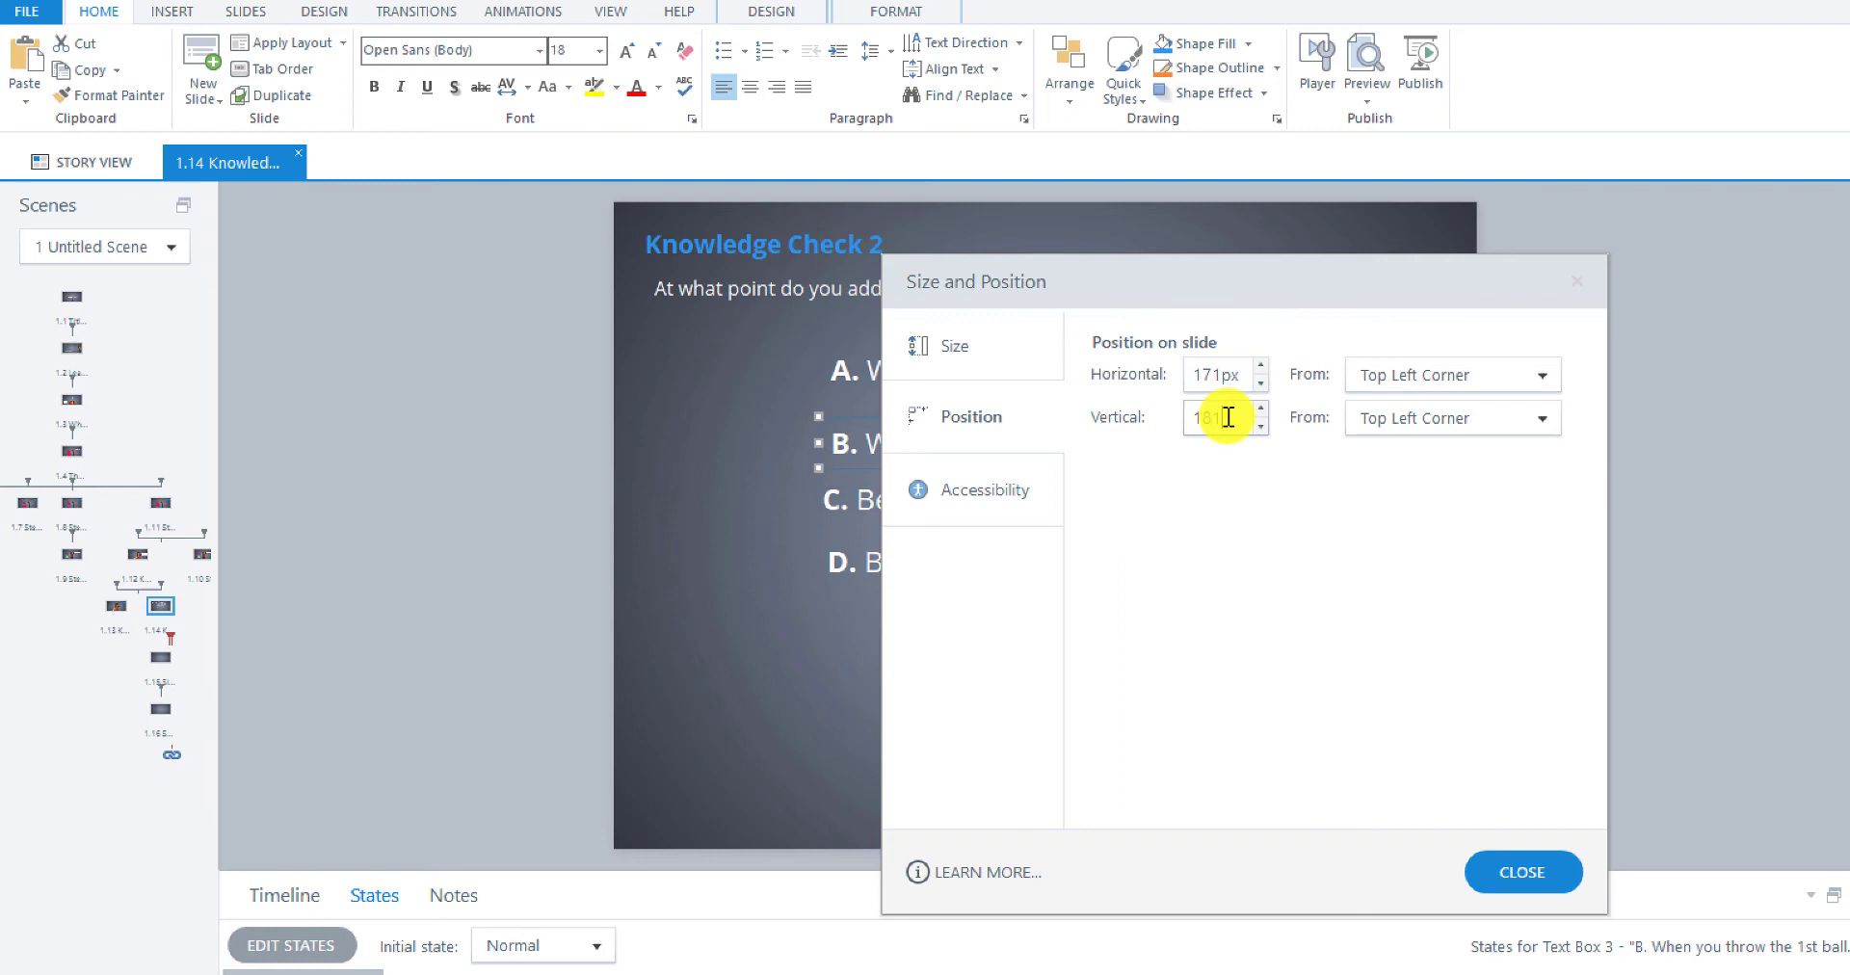
text(181)
click(1509, 870)
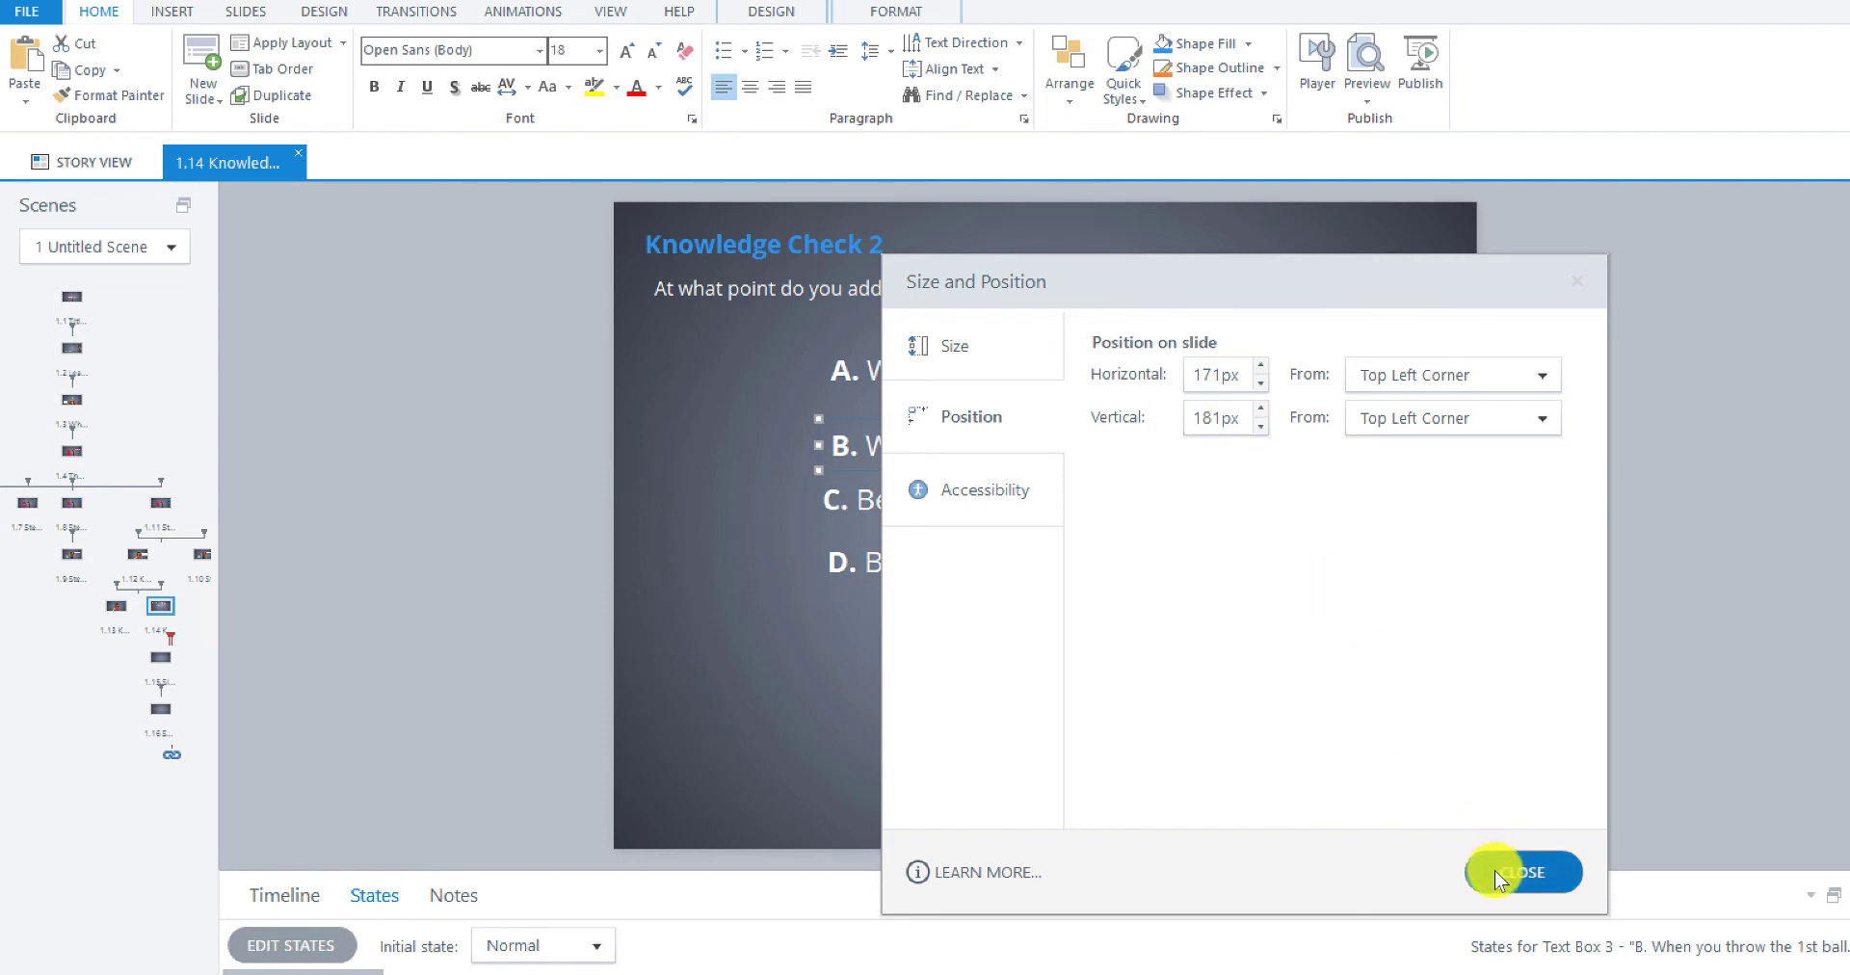
- Set answer C's horizontal position to 171 px and adjust its vertical position
click(909, 501)
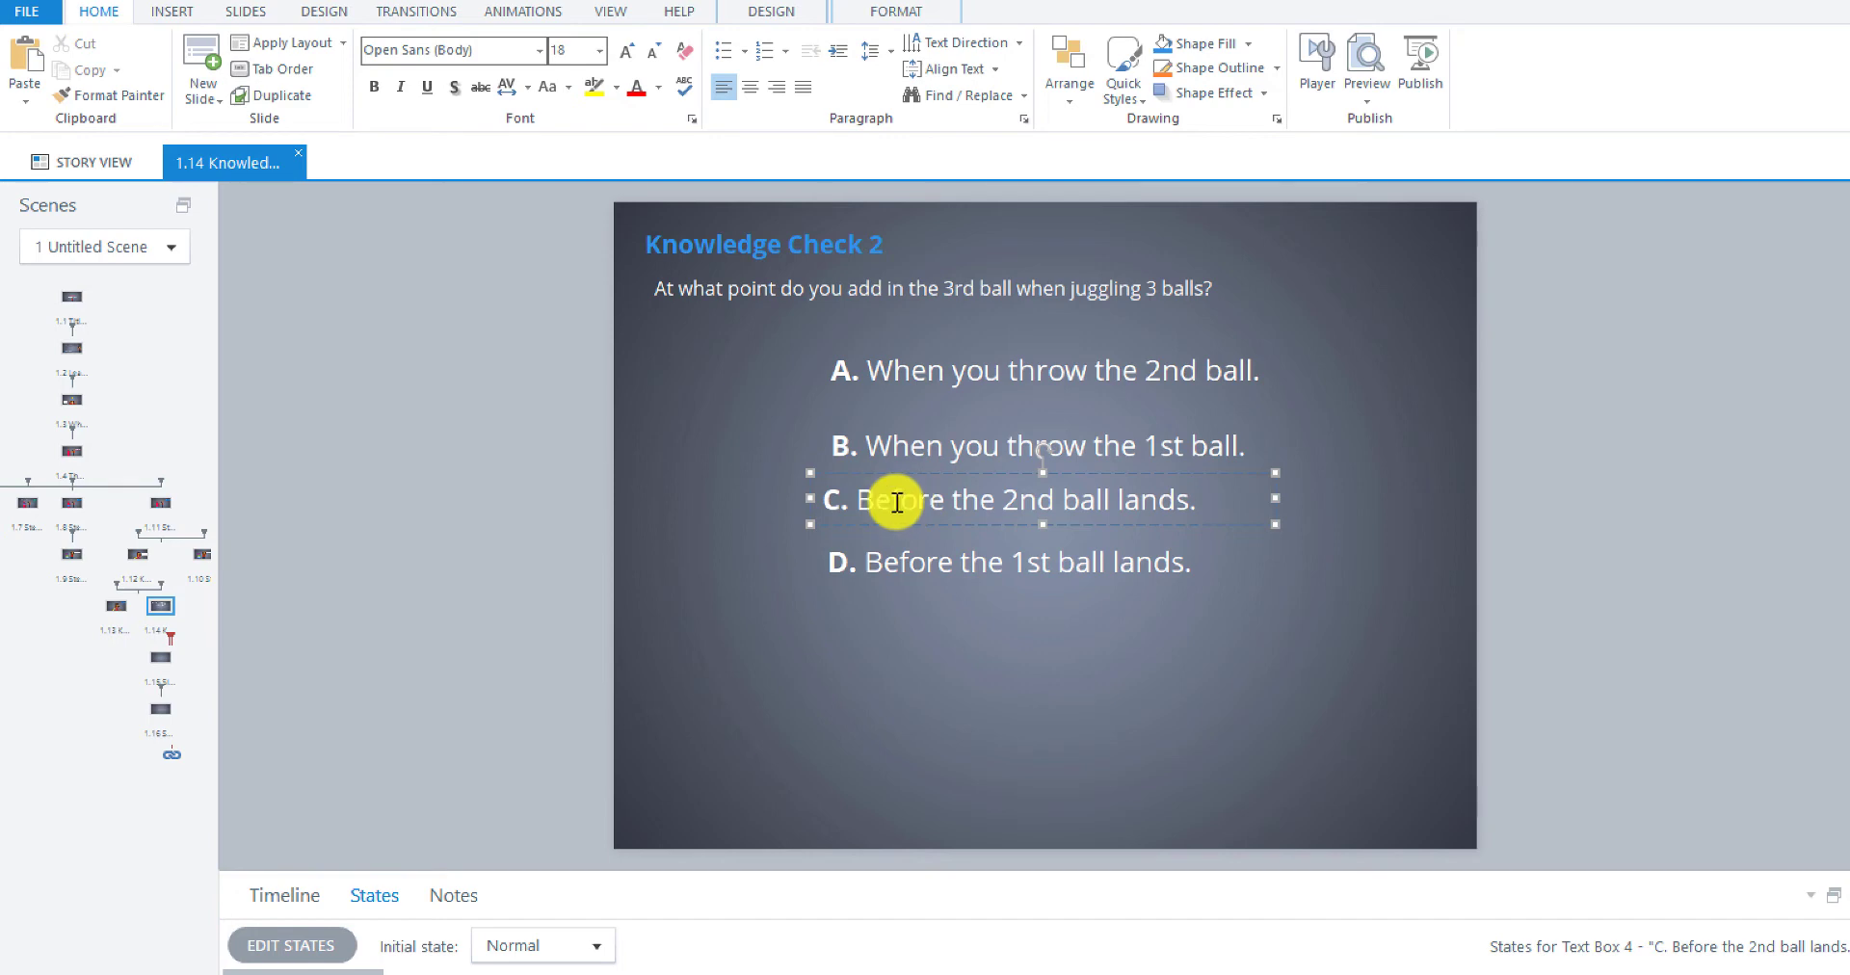
right_click(896, 525)
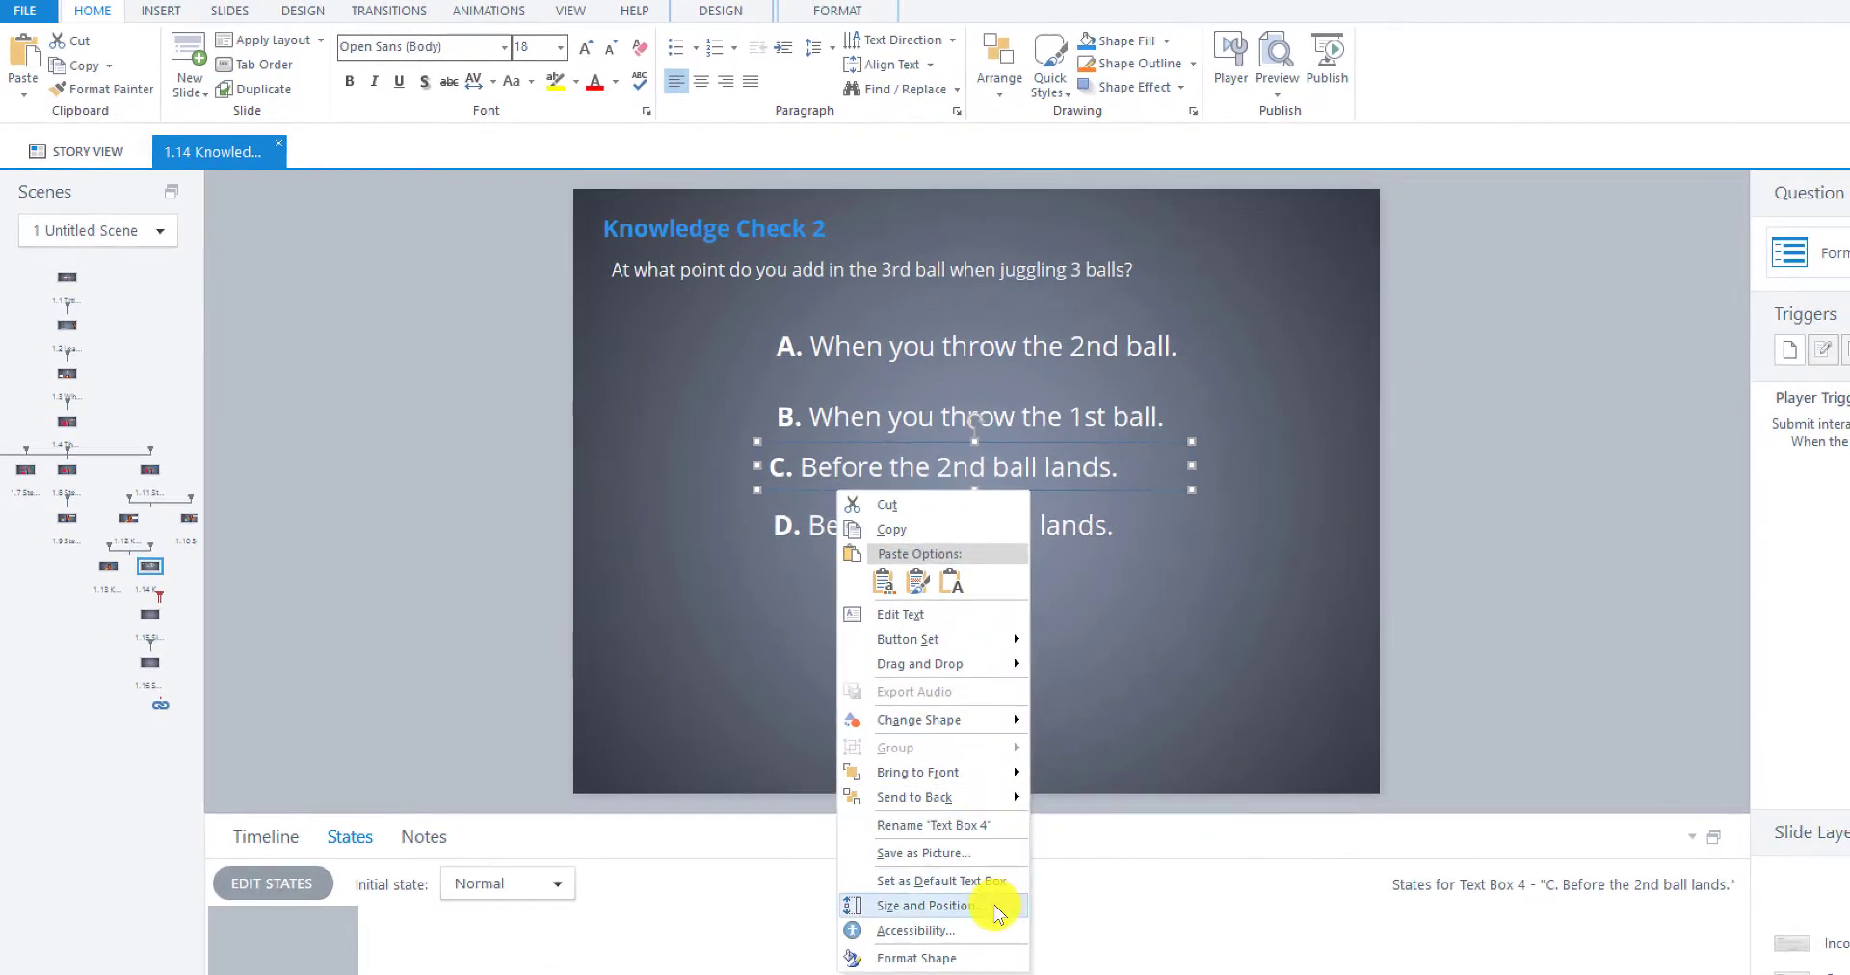
click(940, 914)
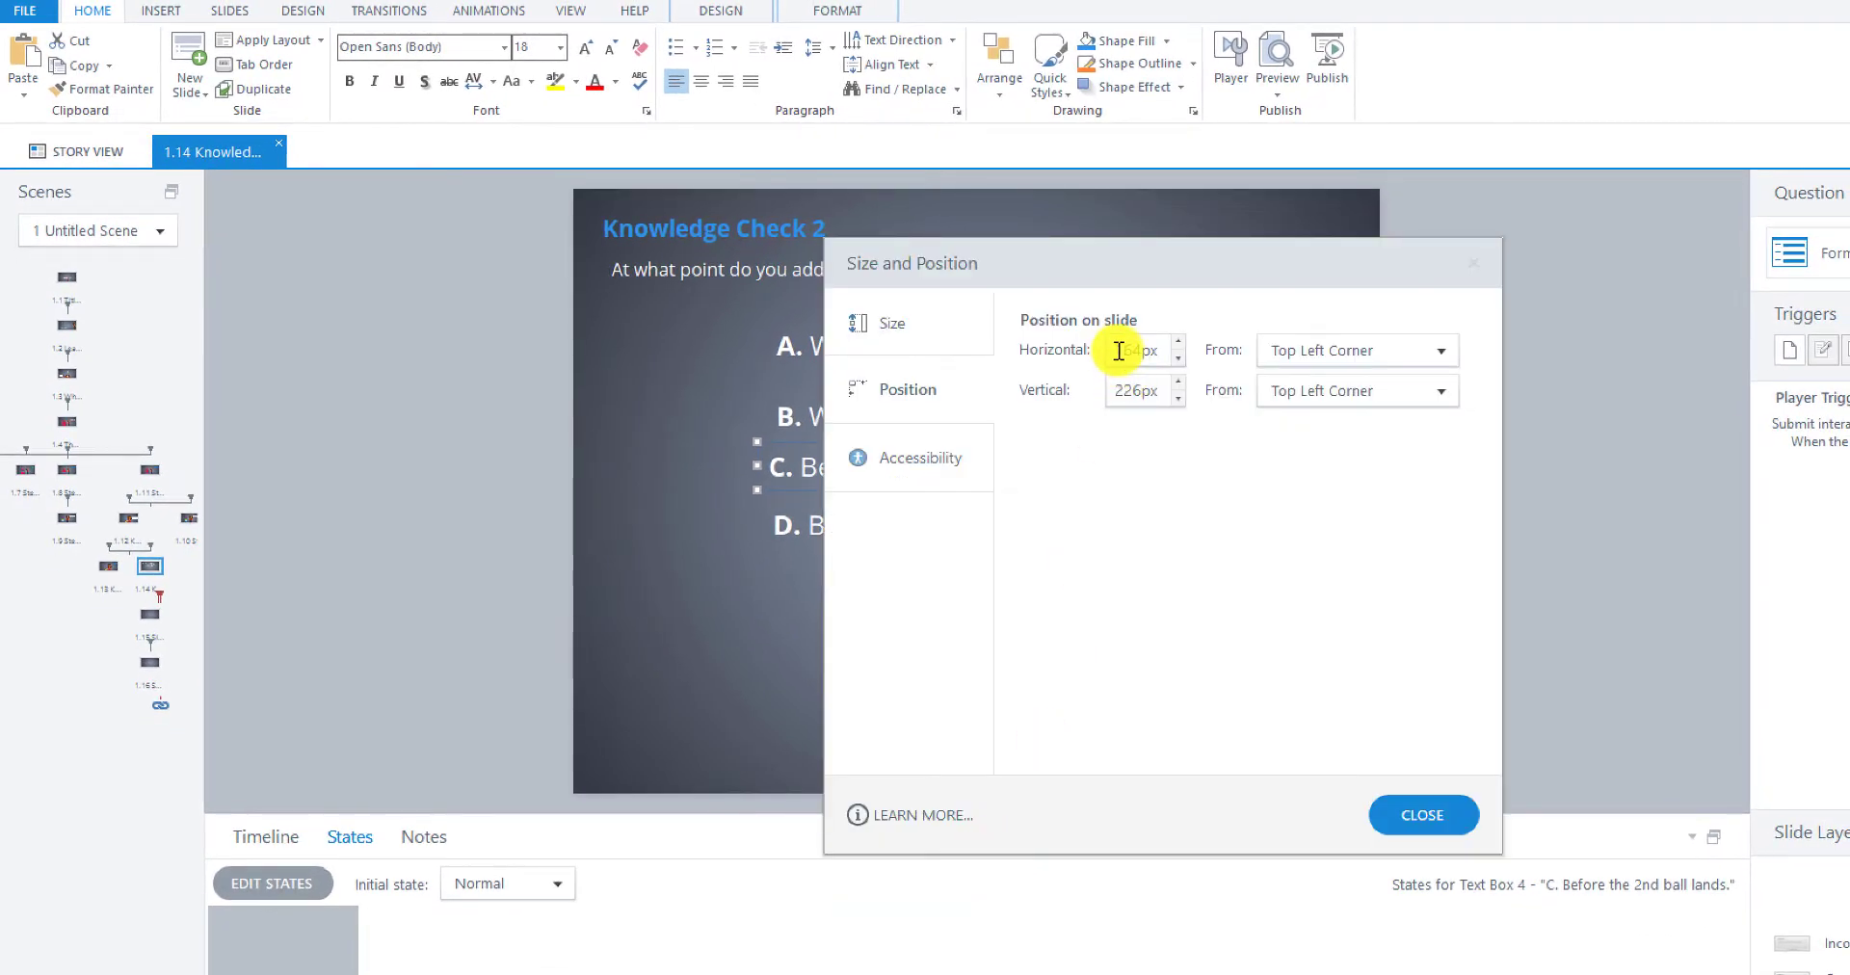
drag(1119, 351, 1182, 351)
click(1127, 387)
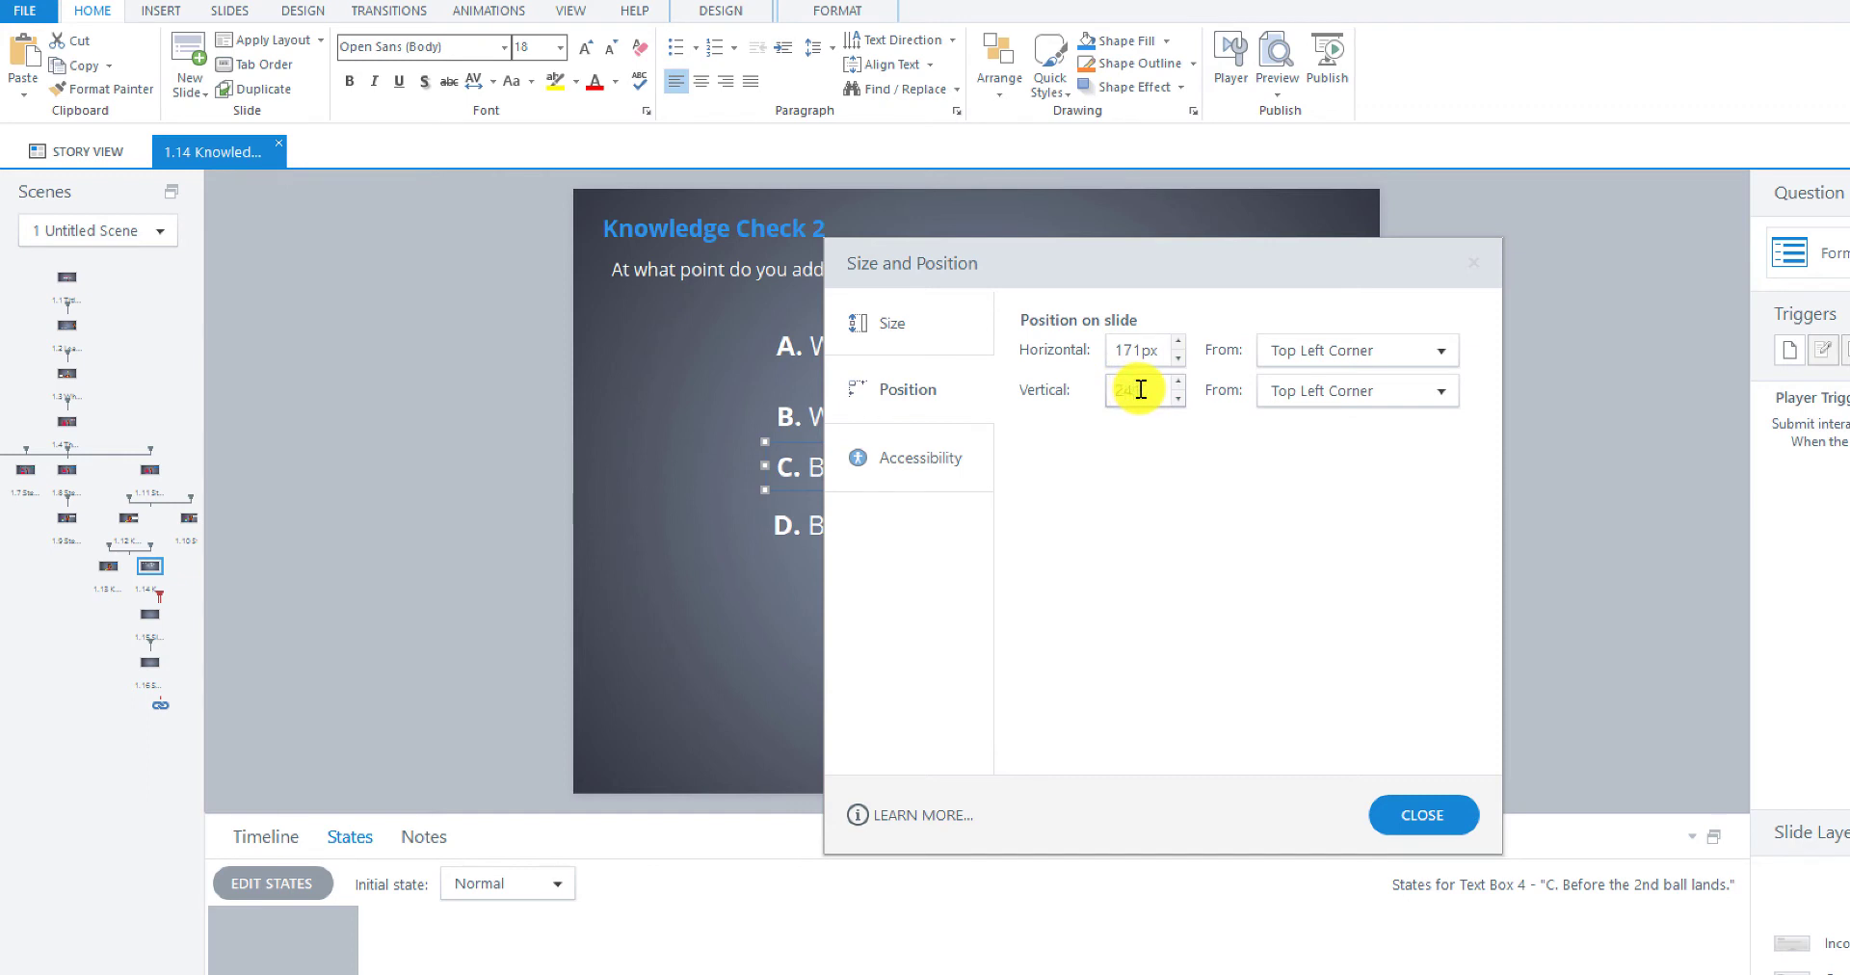
click(1414, 815)
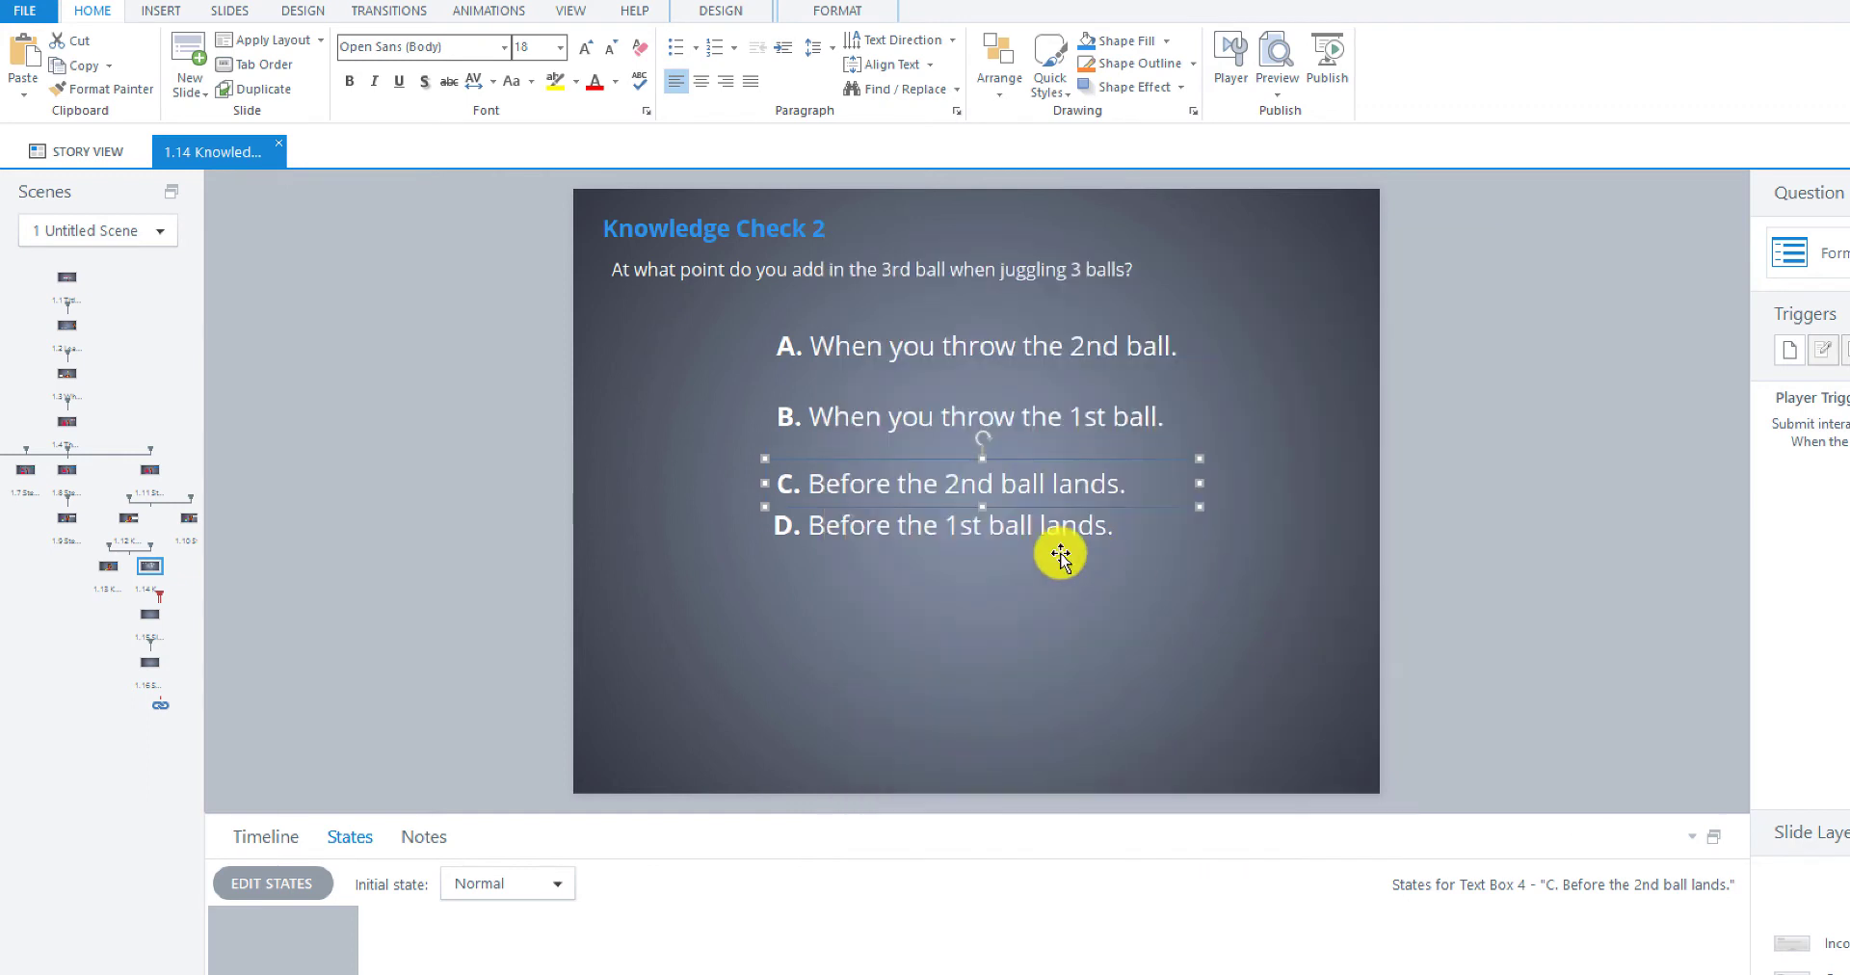
- Place answer D at 171 px horizontal and 295 px vertical
click(957, 530)
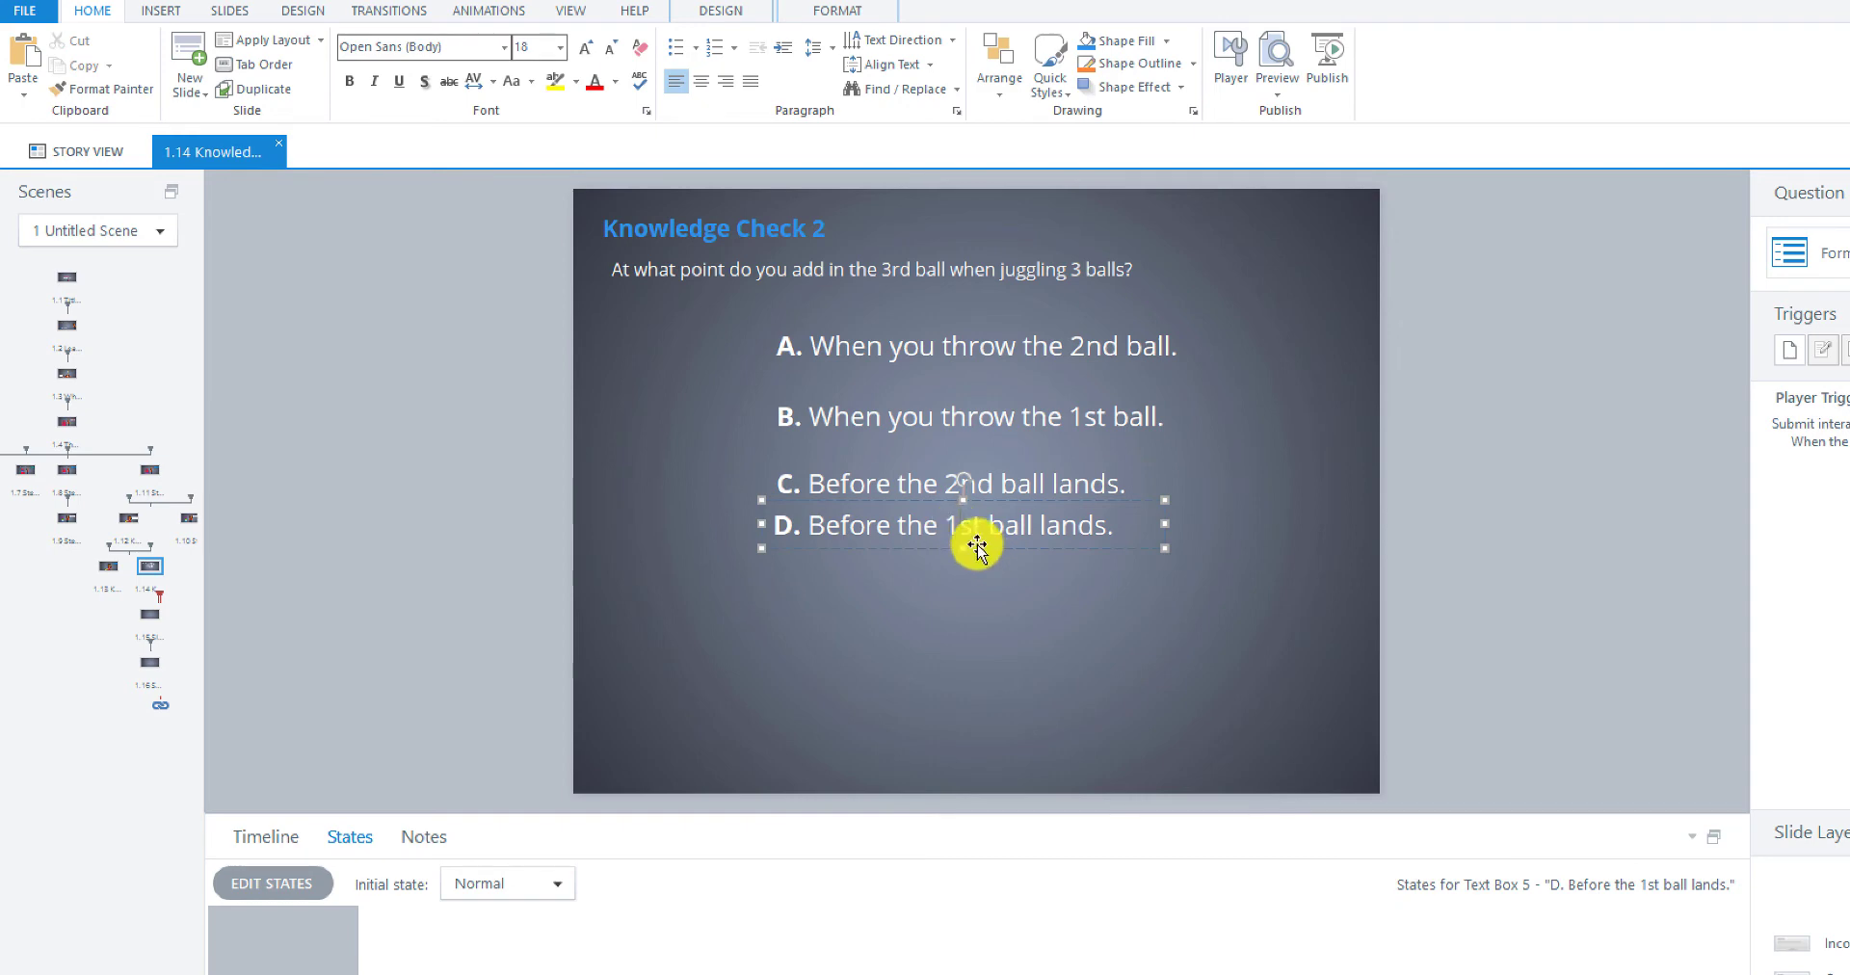
right_click(975, 545)
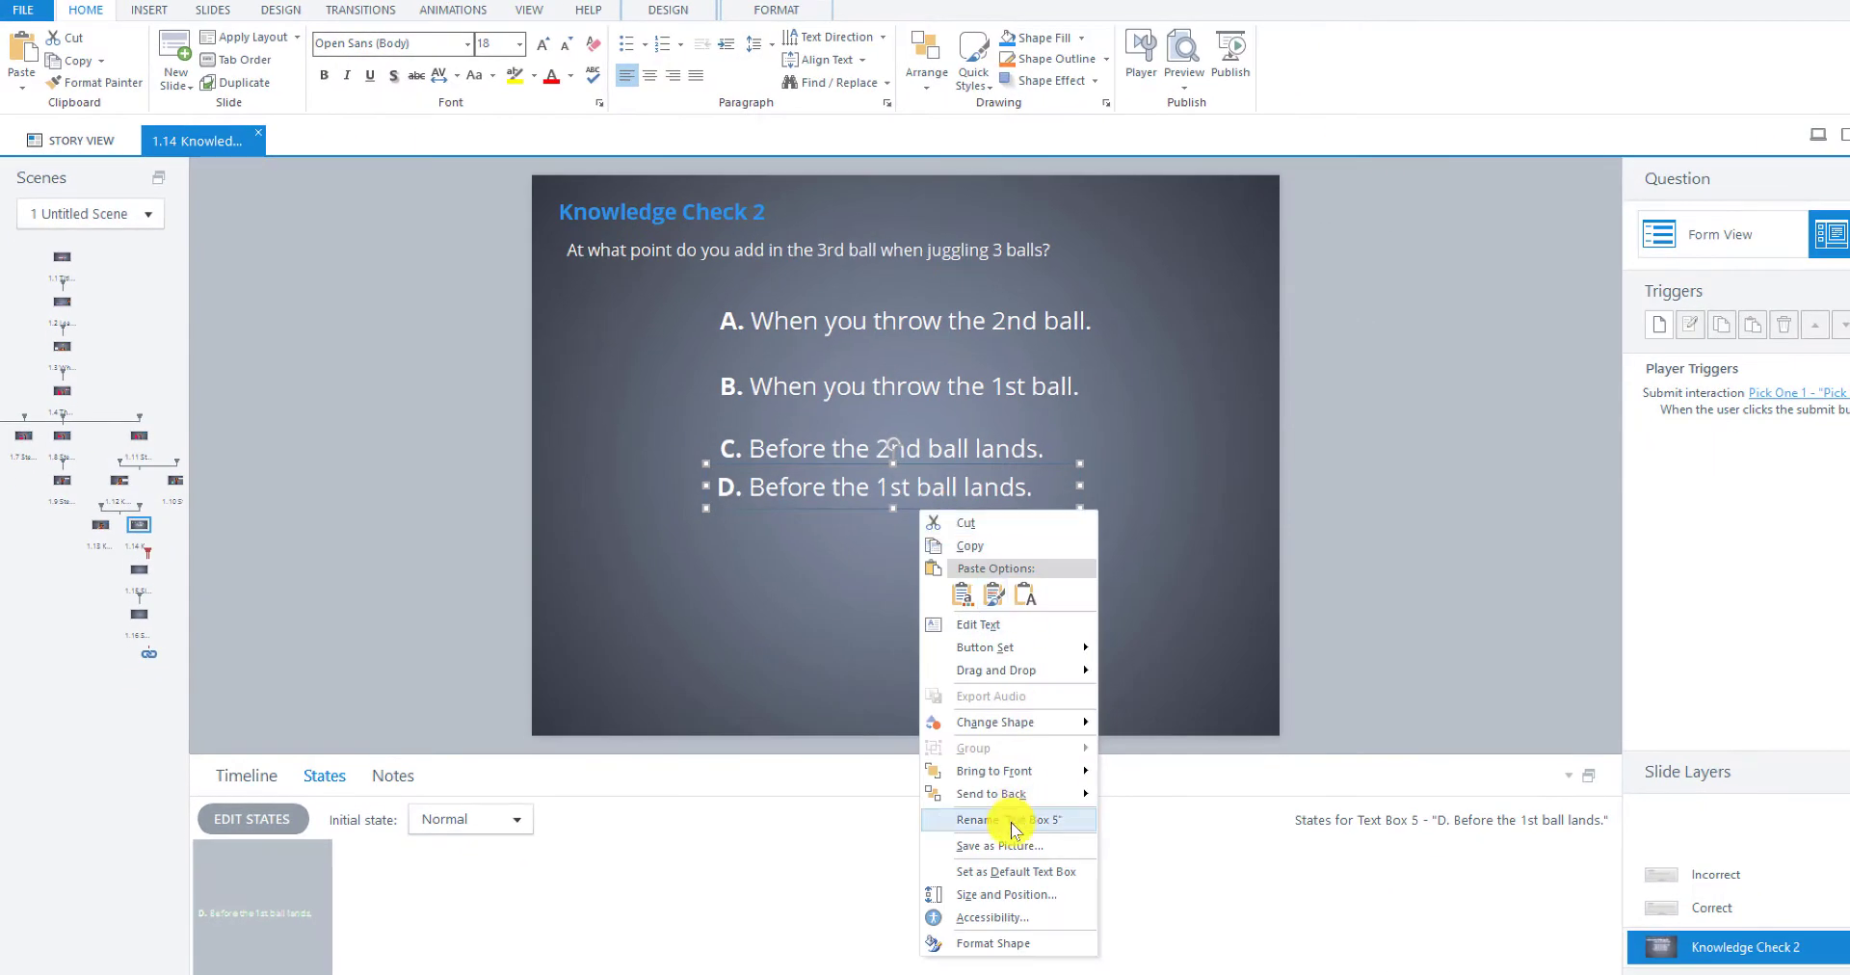
click(973, 894)
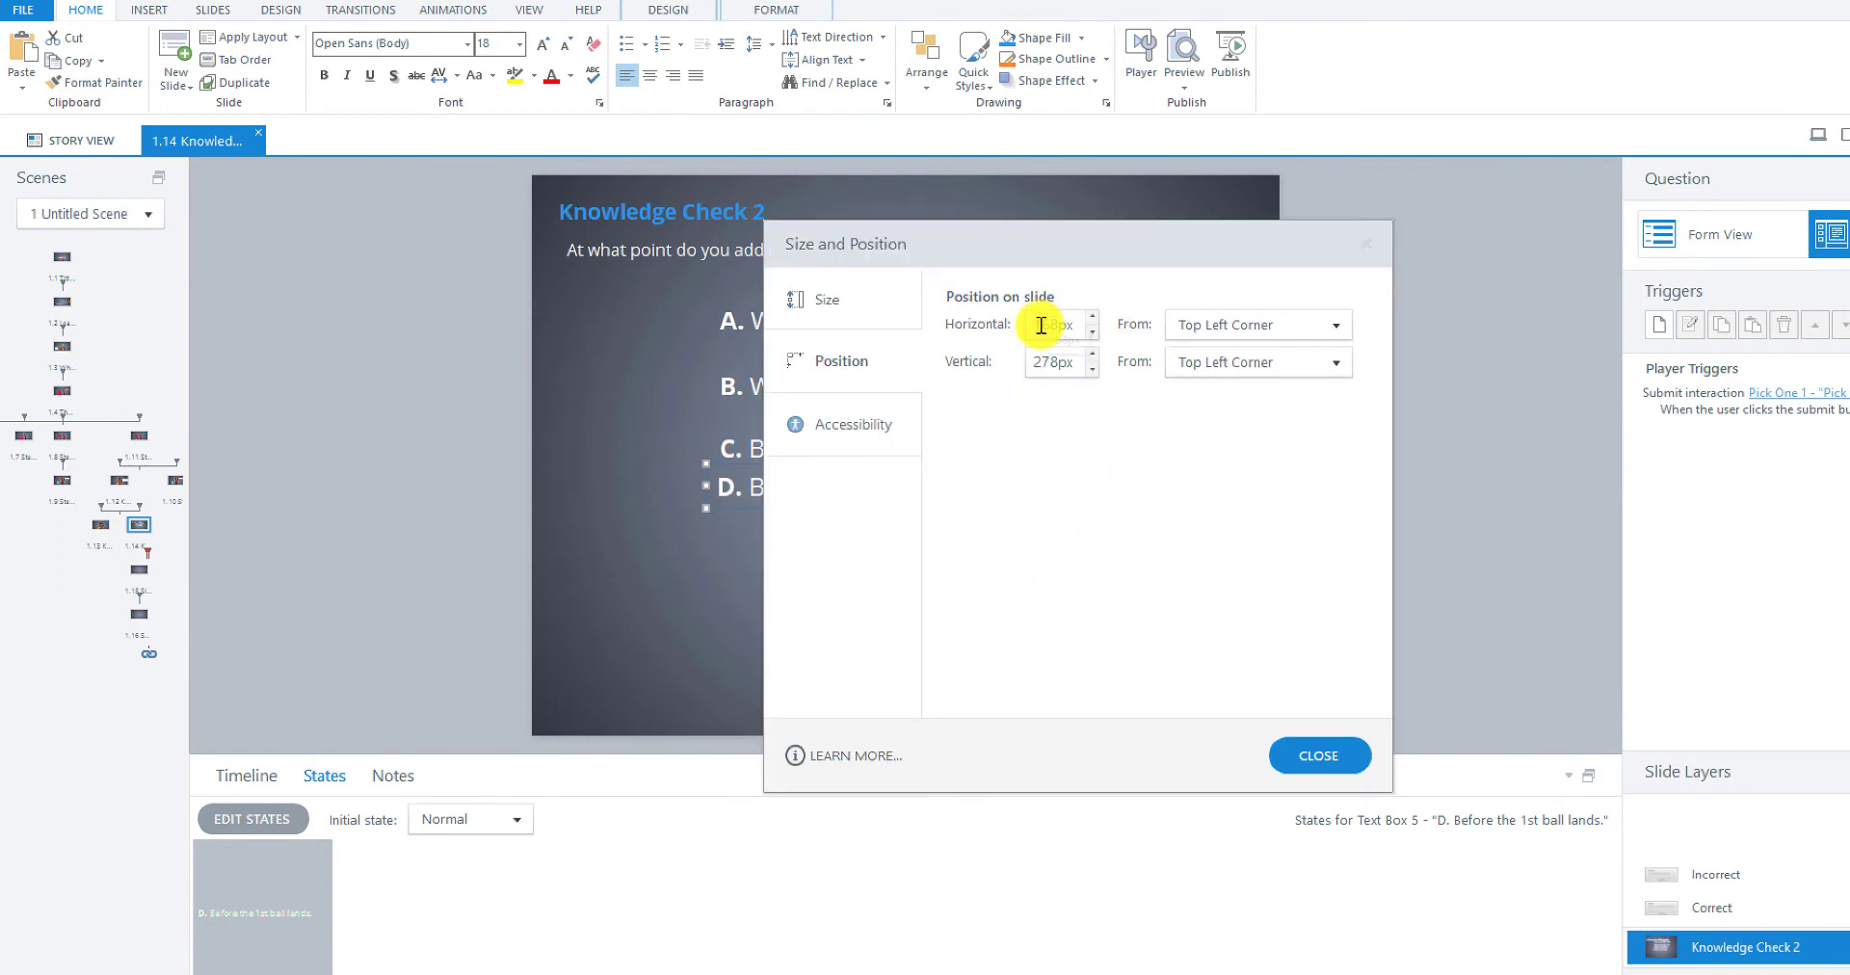
drag(1041, 326, 1072, 325)
click(1048, 361)
click(1322, 749)
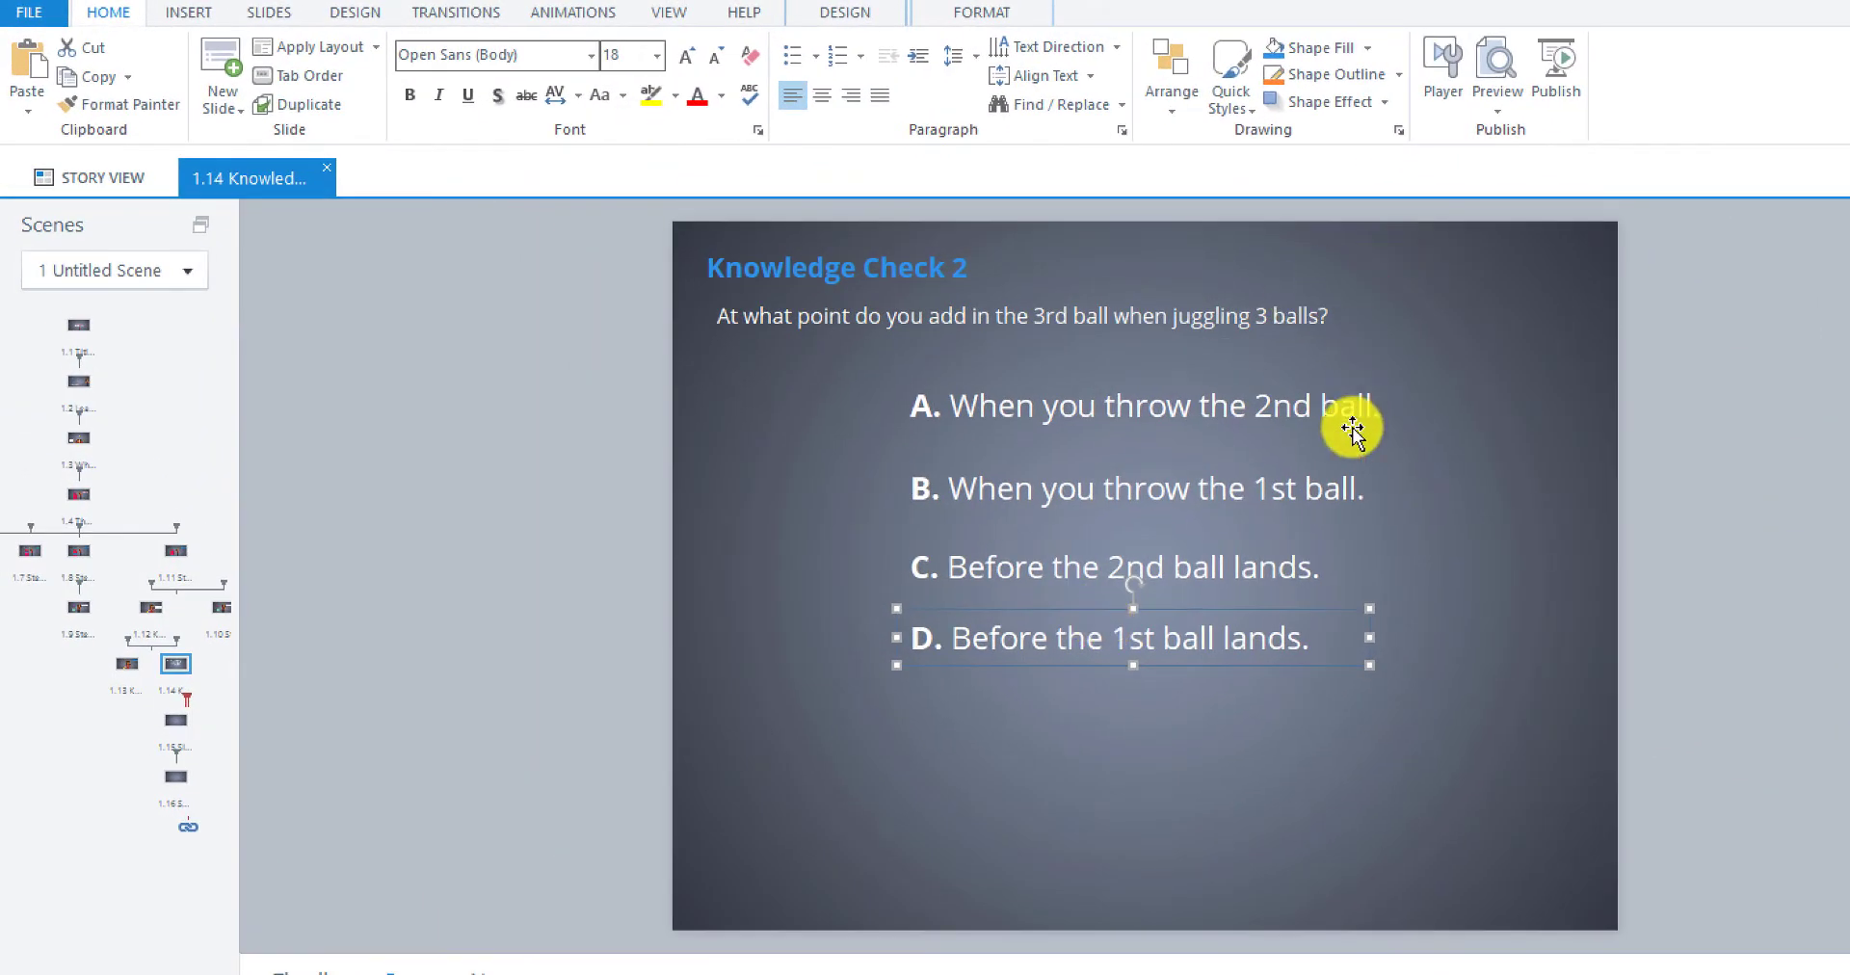
- Compare the four answer box widths and stretch answer D's right edge to match the others
click(1327, 398)
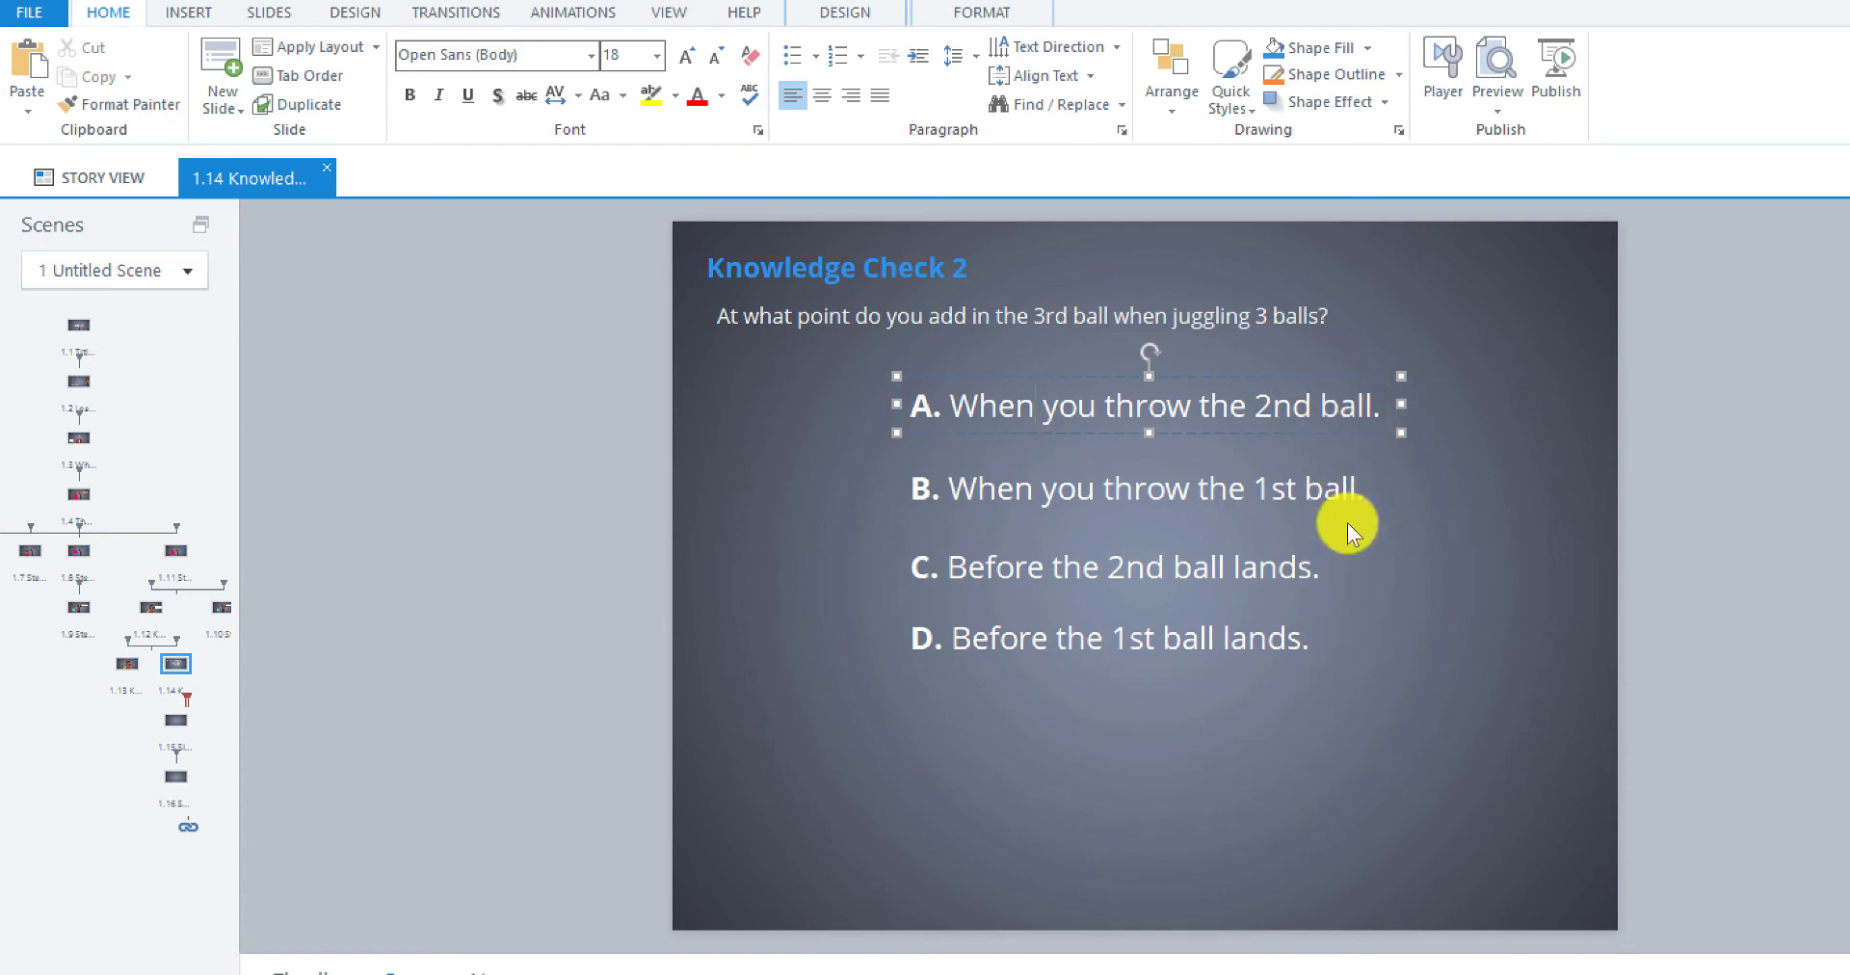
click(1362, 495)
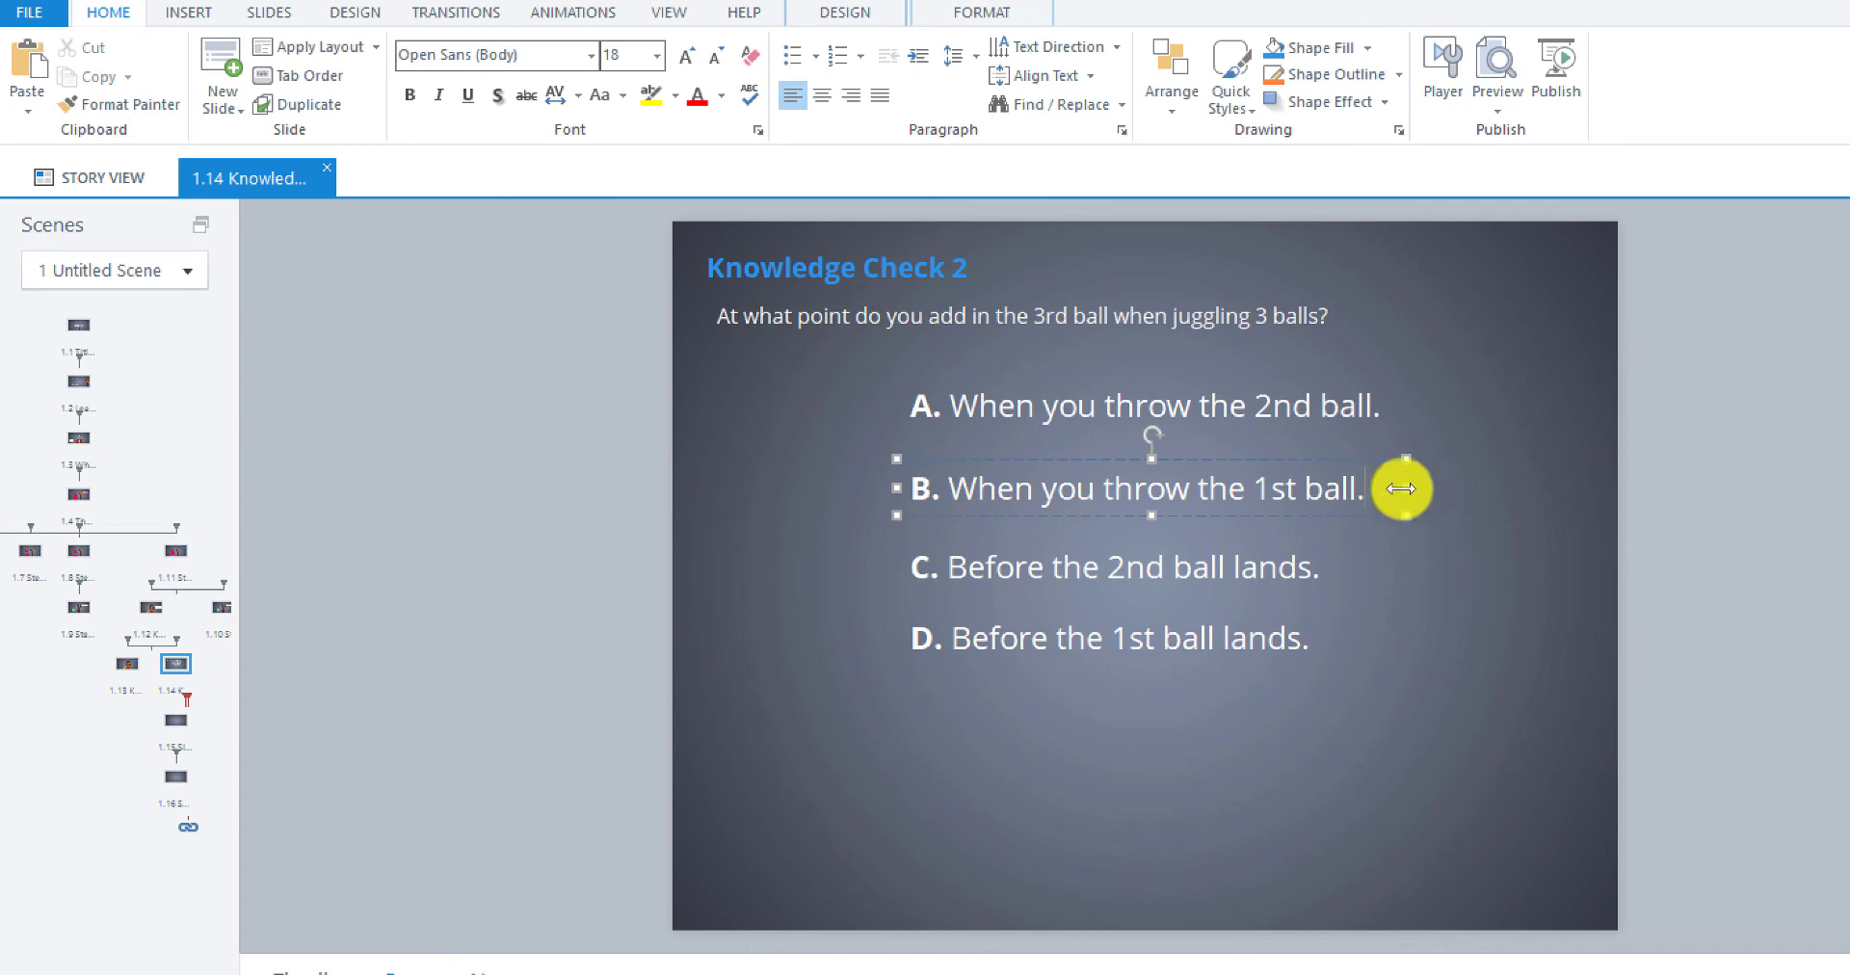
click(1375, 407)
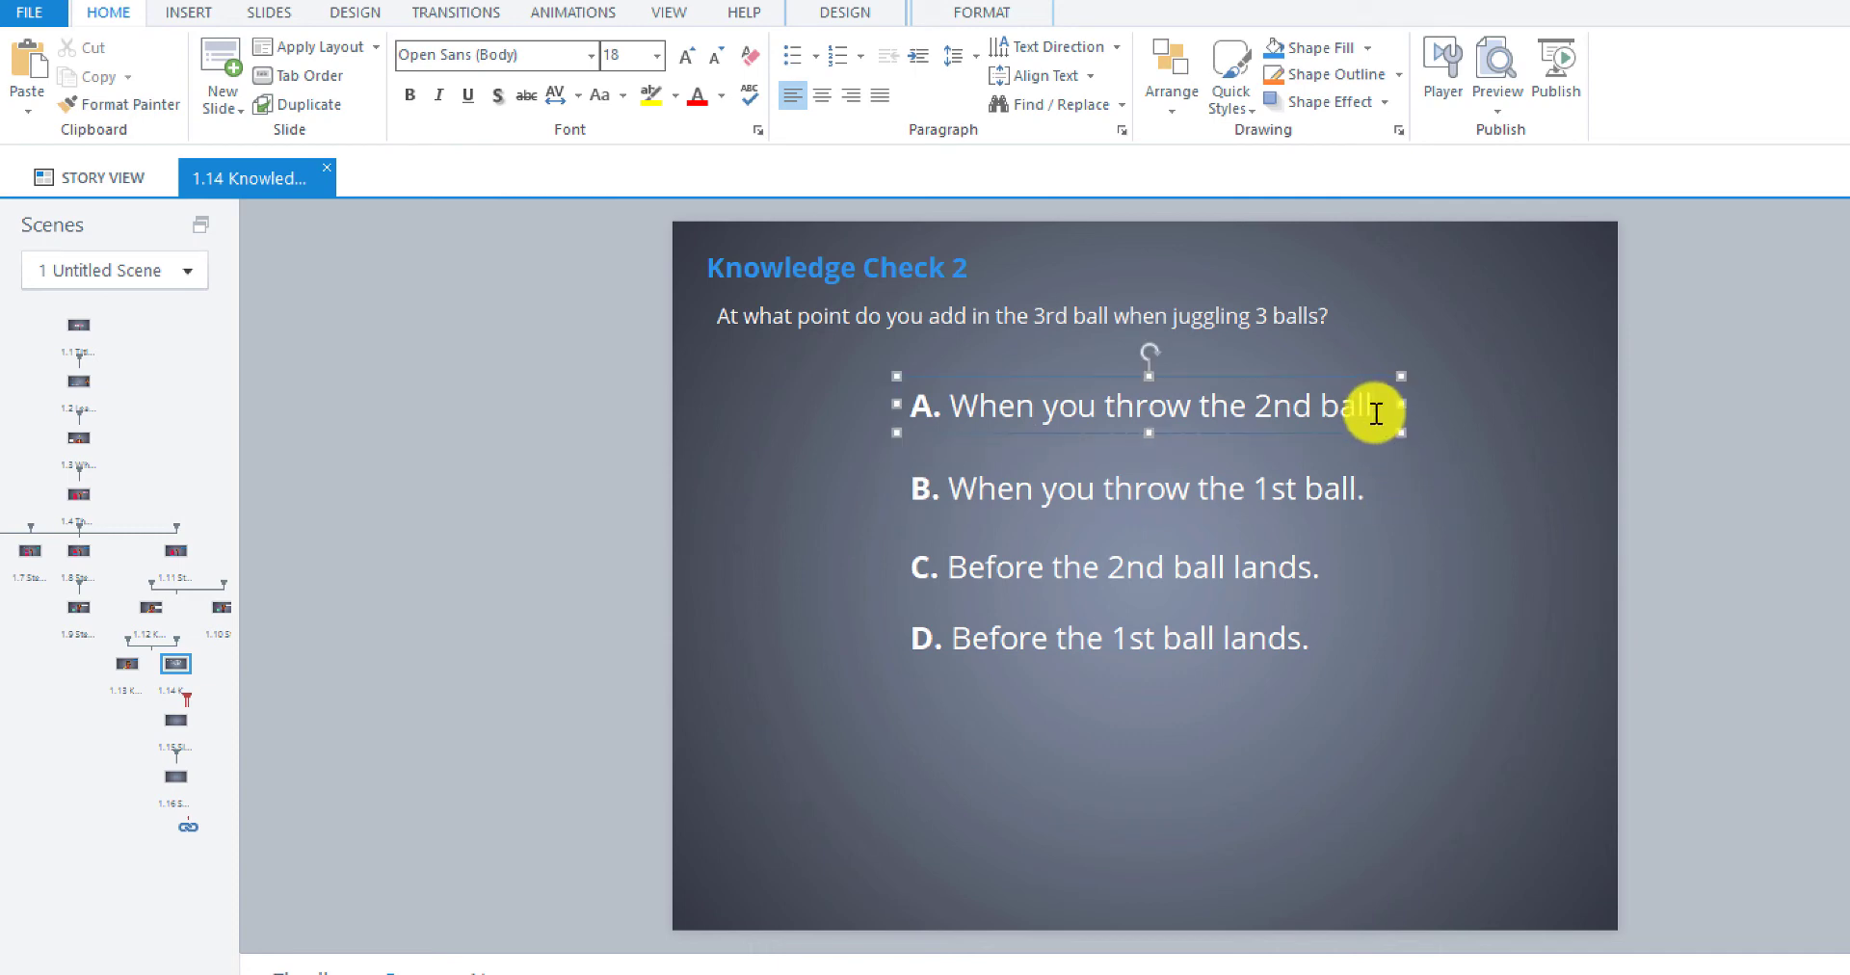
click(1368, 497)
click(1356, 574)
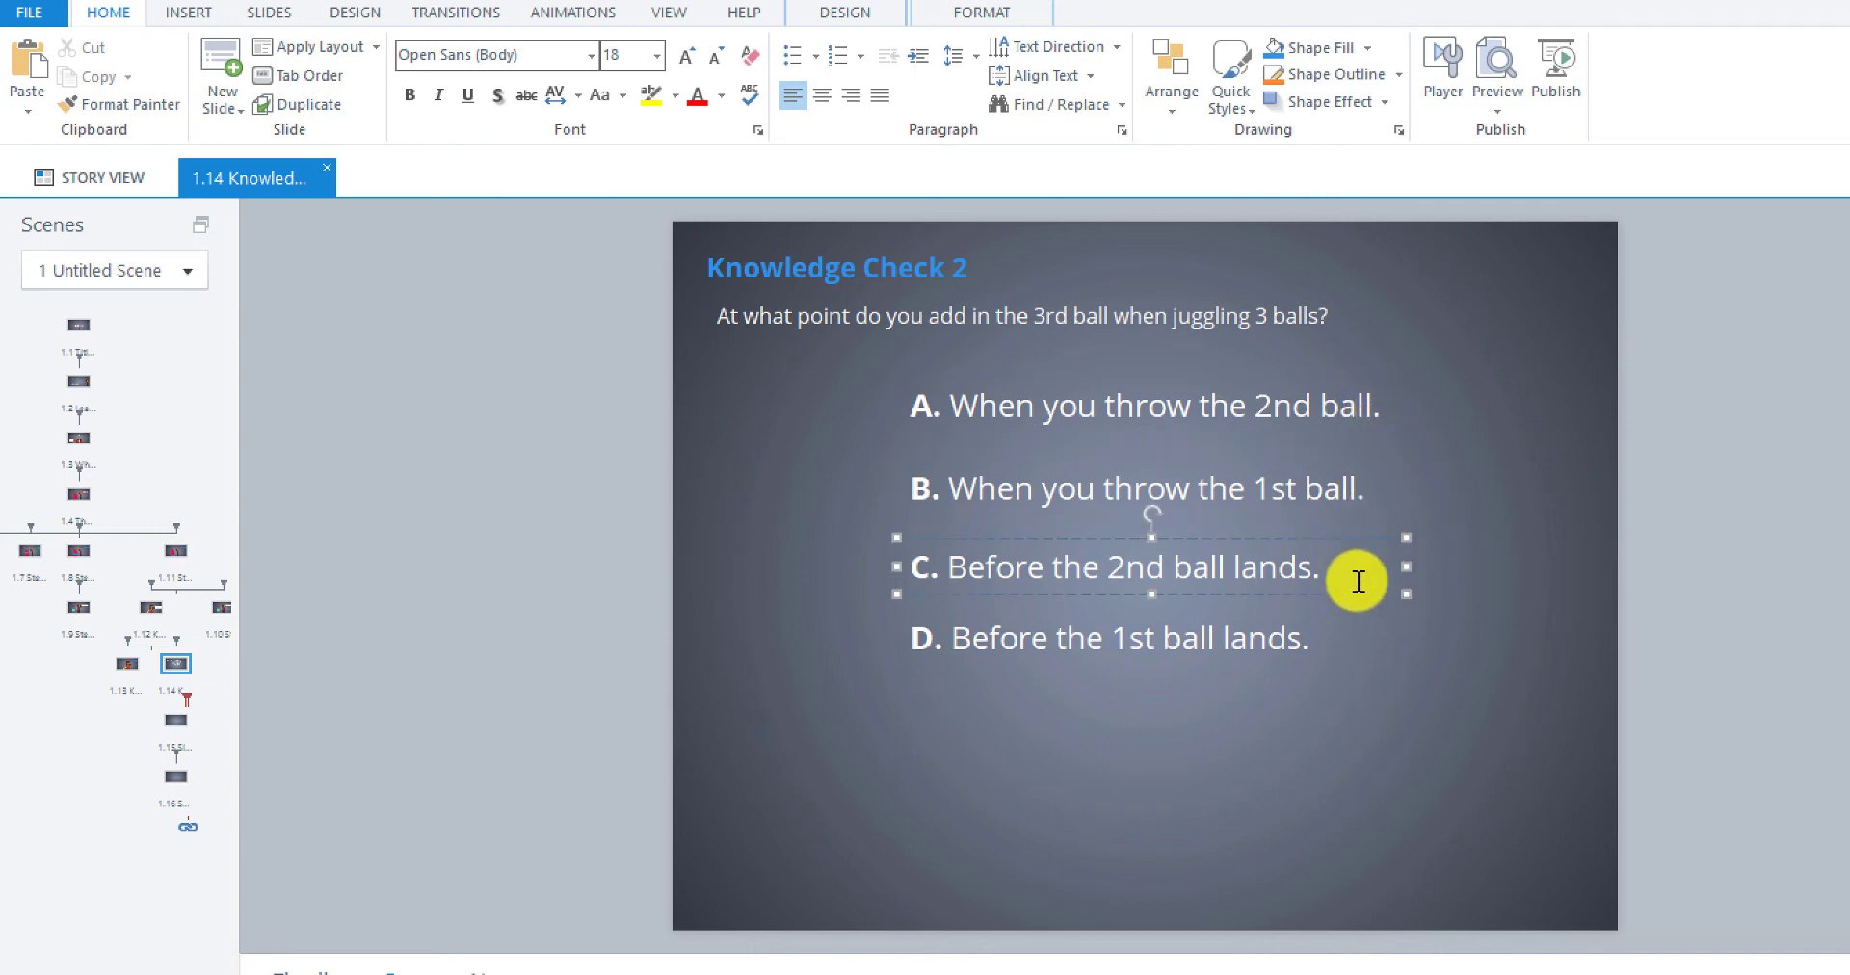
click(1352, 632)
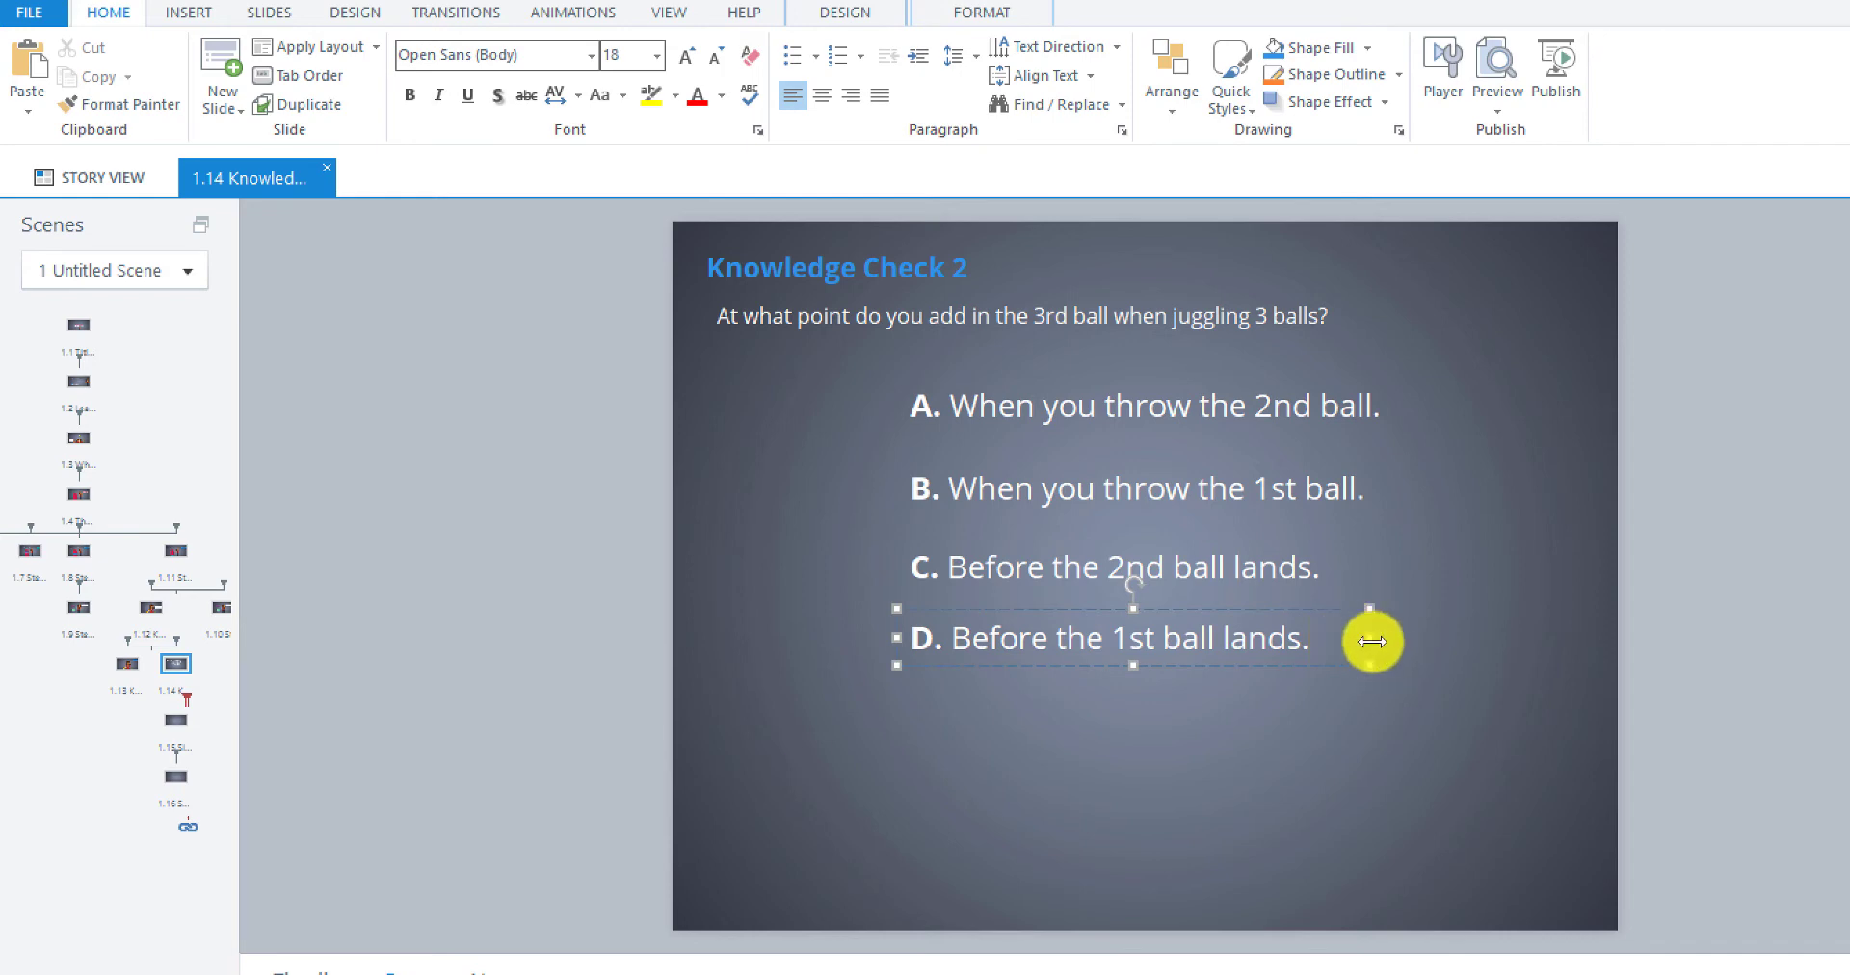
drag(1373, 638, 1400, 641)
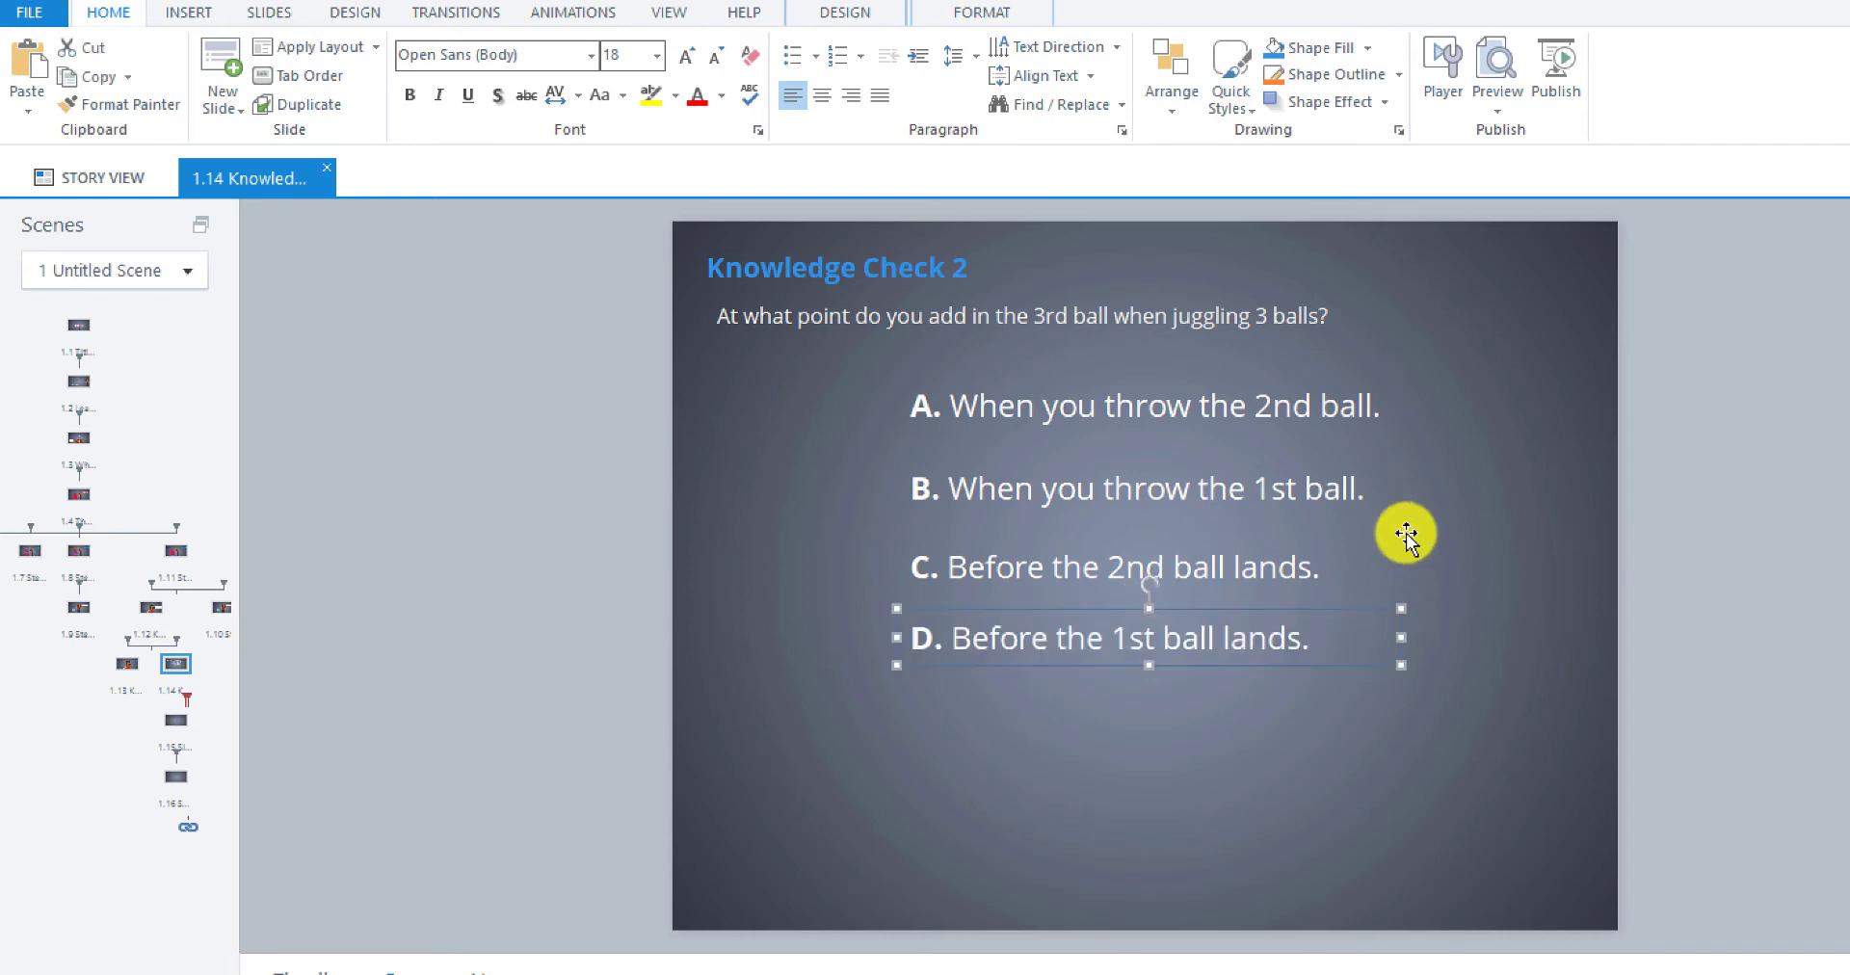
click(1368, 570)
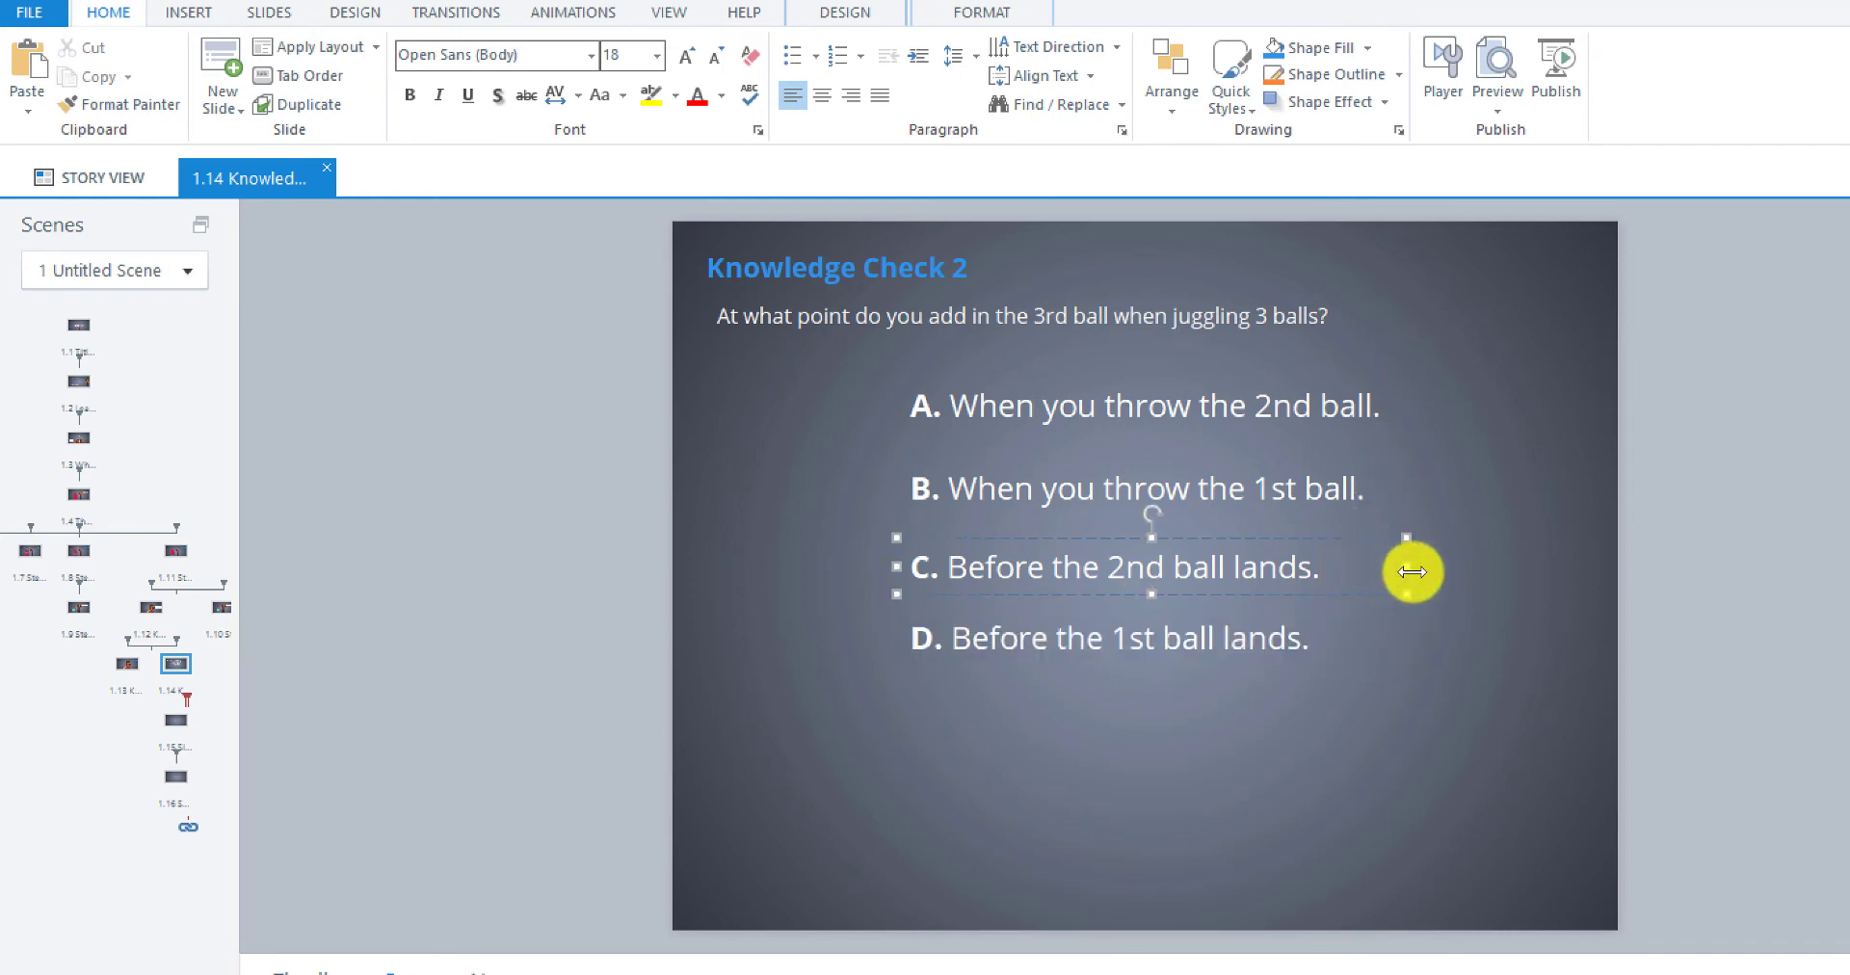
click(1388, 488)
click(1387, 417)
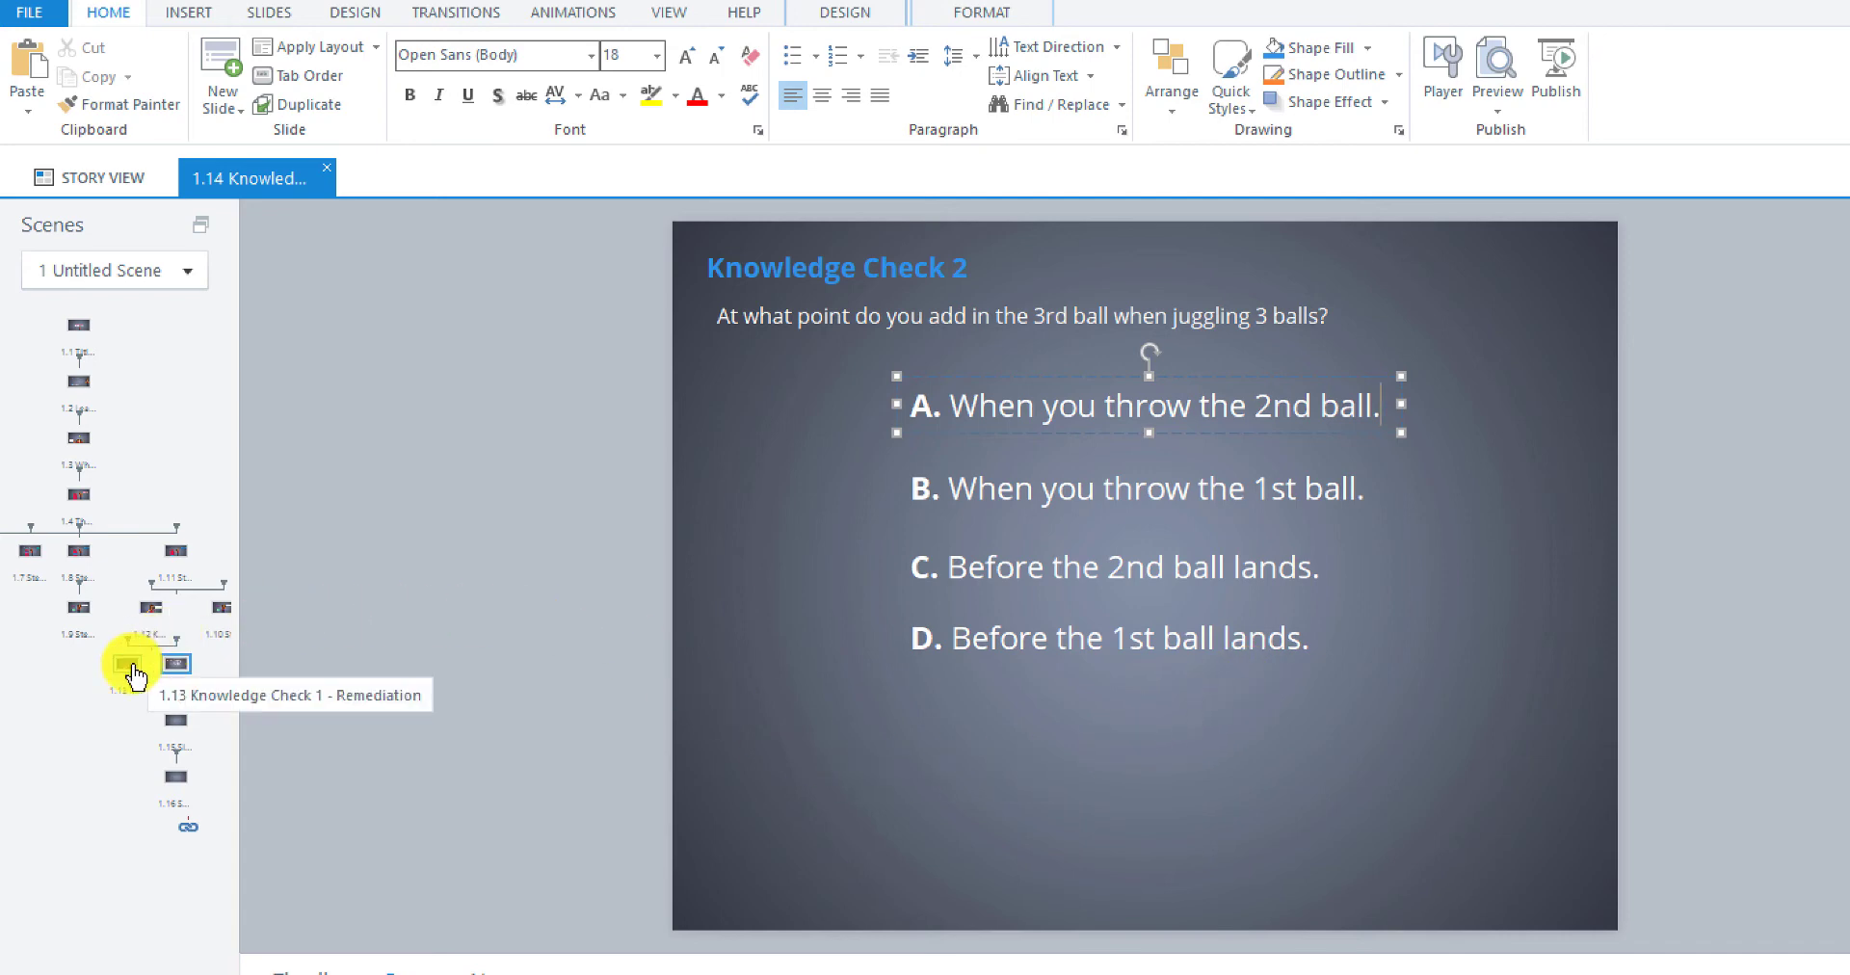
- Copy the character image and 'Drag the numbers…' callout from Knowledge Check 1 onto slide 1.14
click(155, 616)
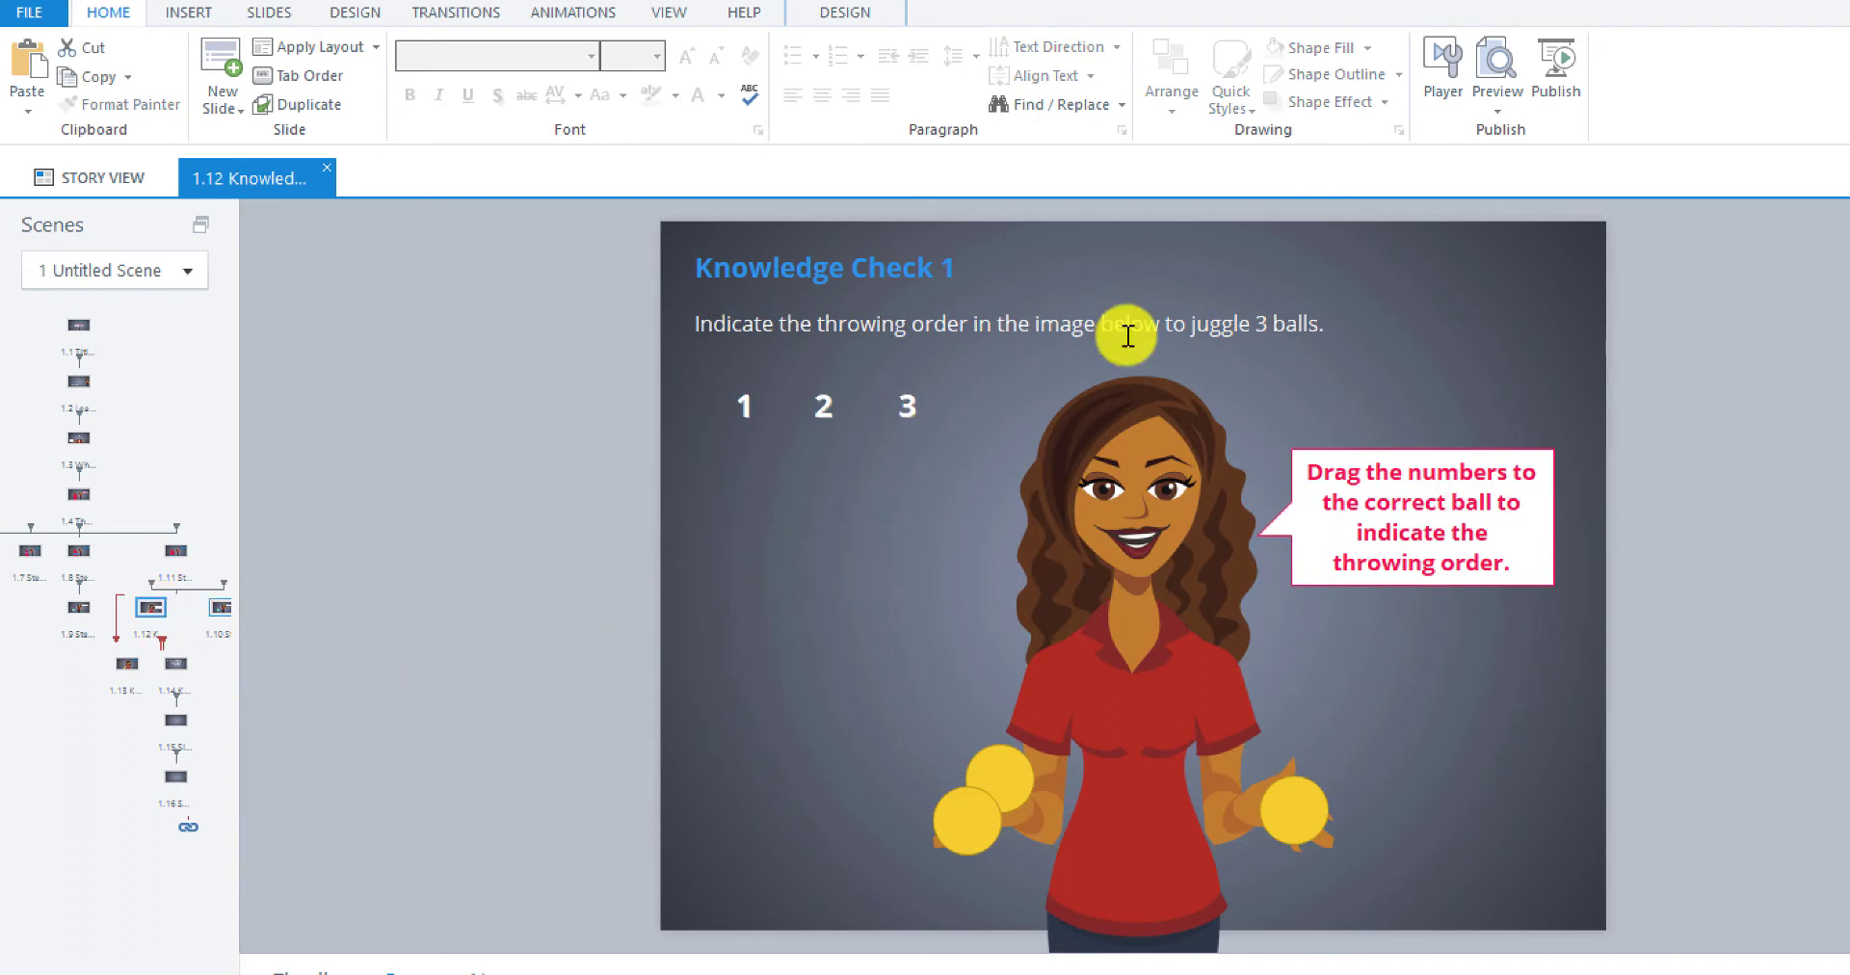
click(1156, 491)
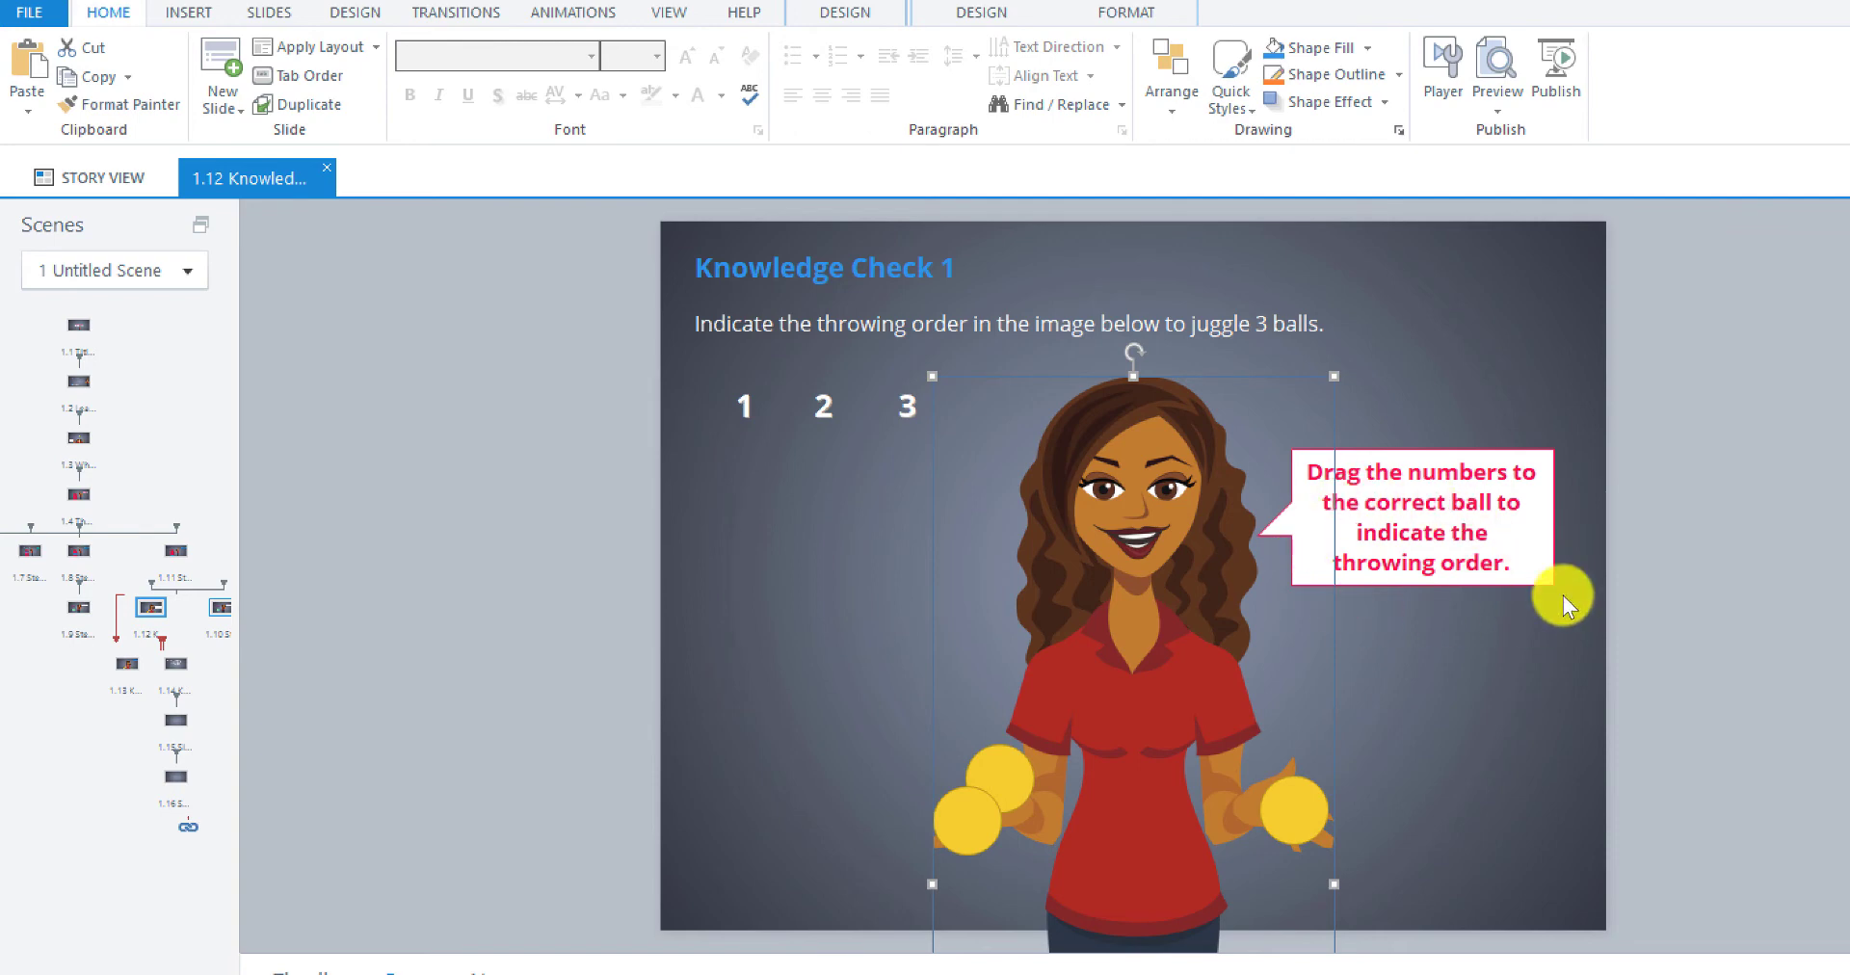
click(1418, 585)
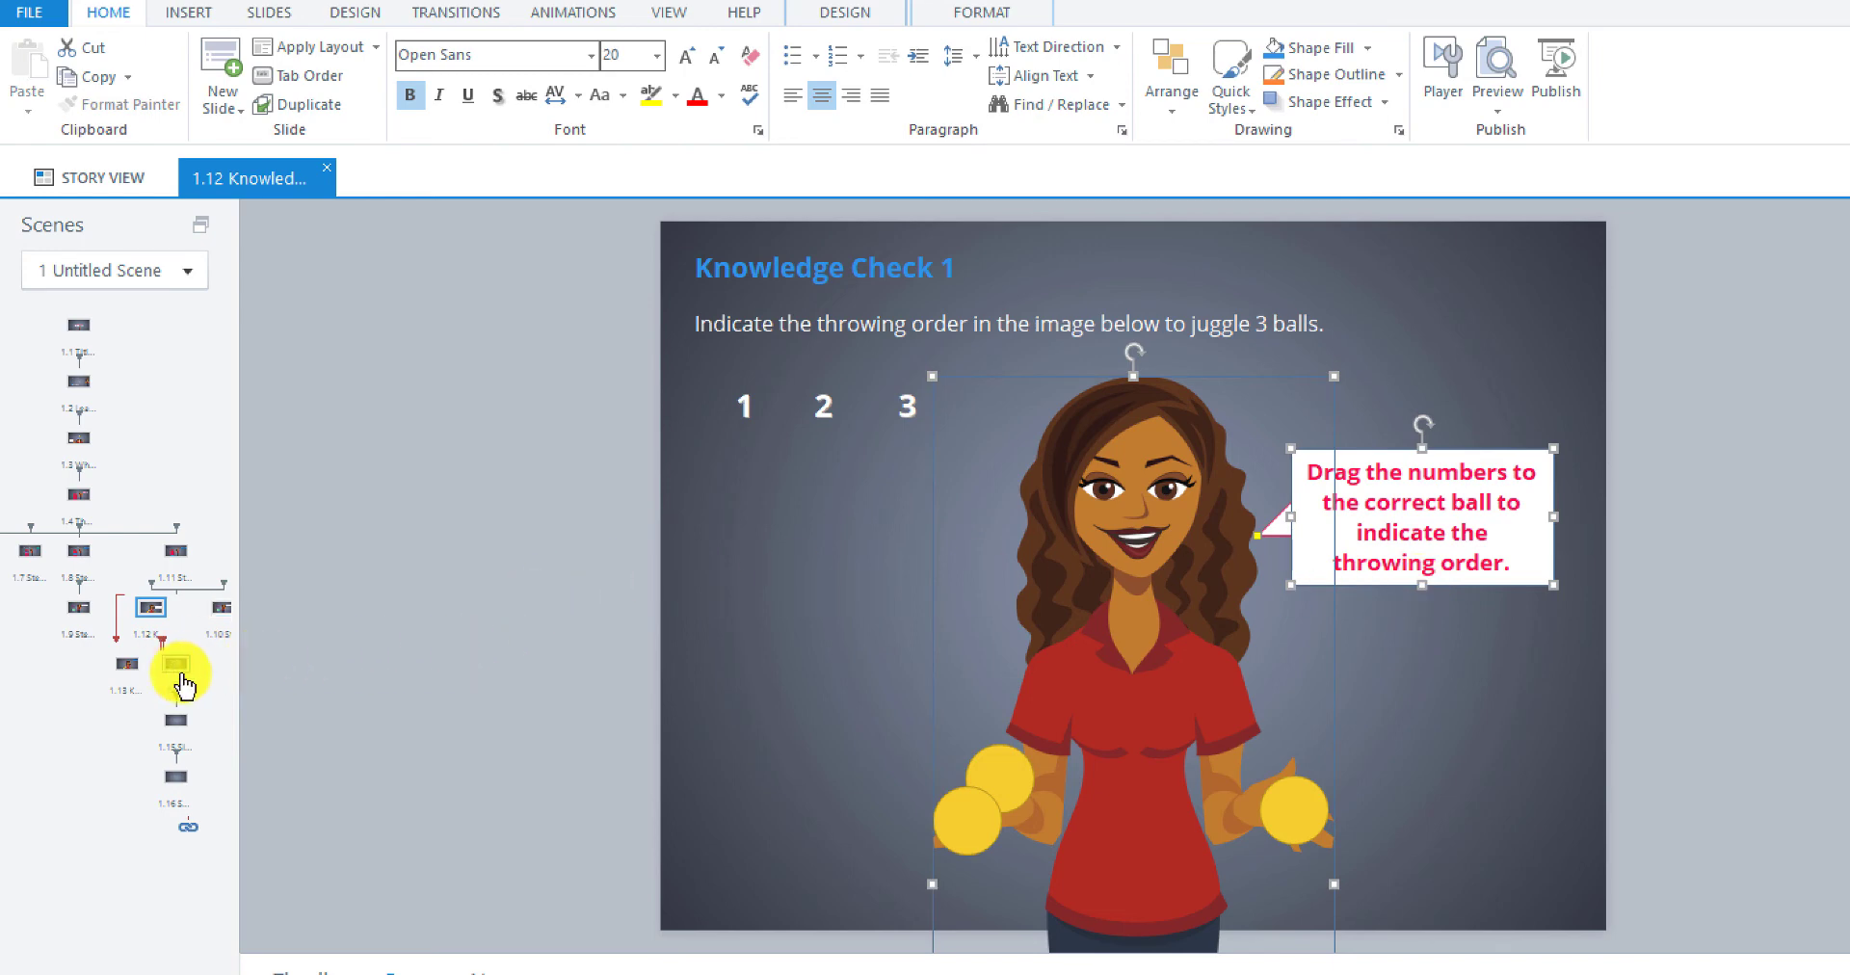
click(182, 671)
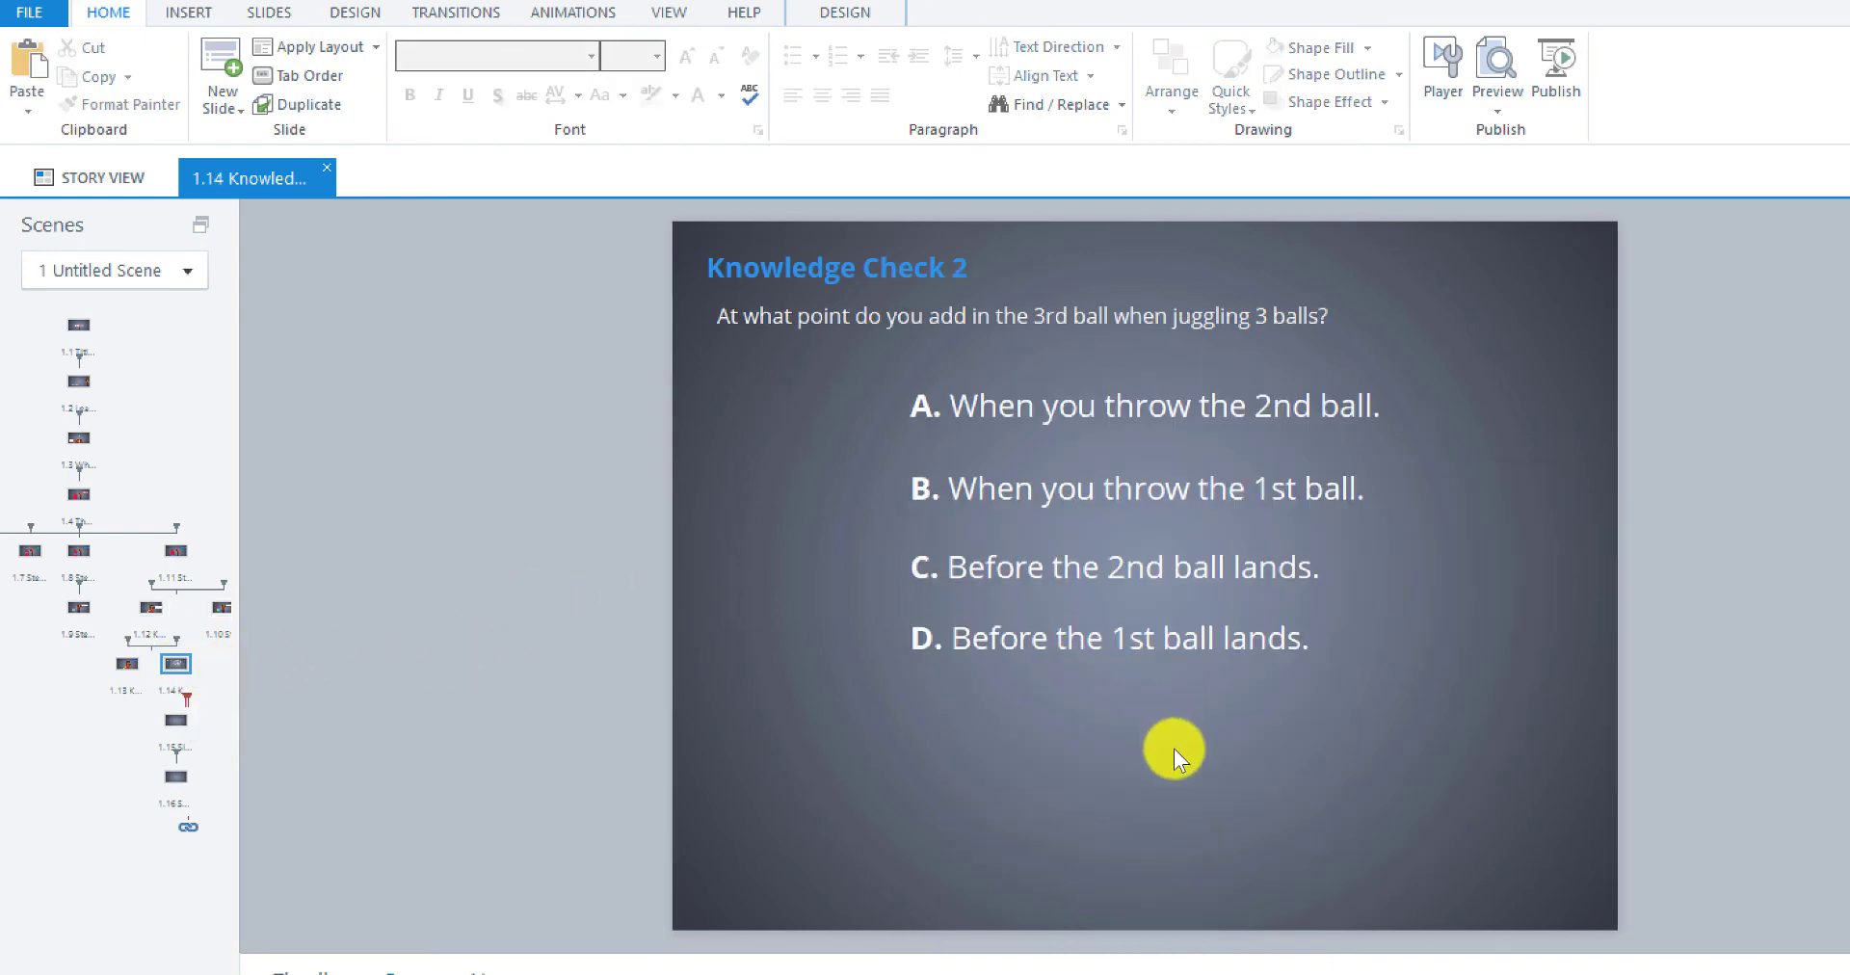
key(ctrl+v)
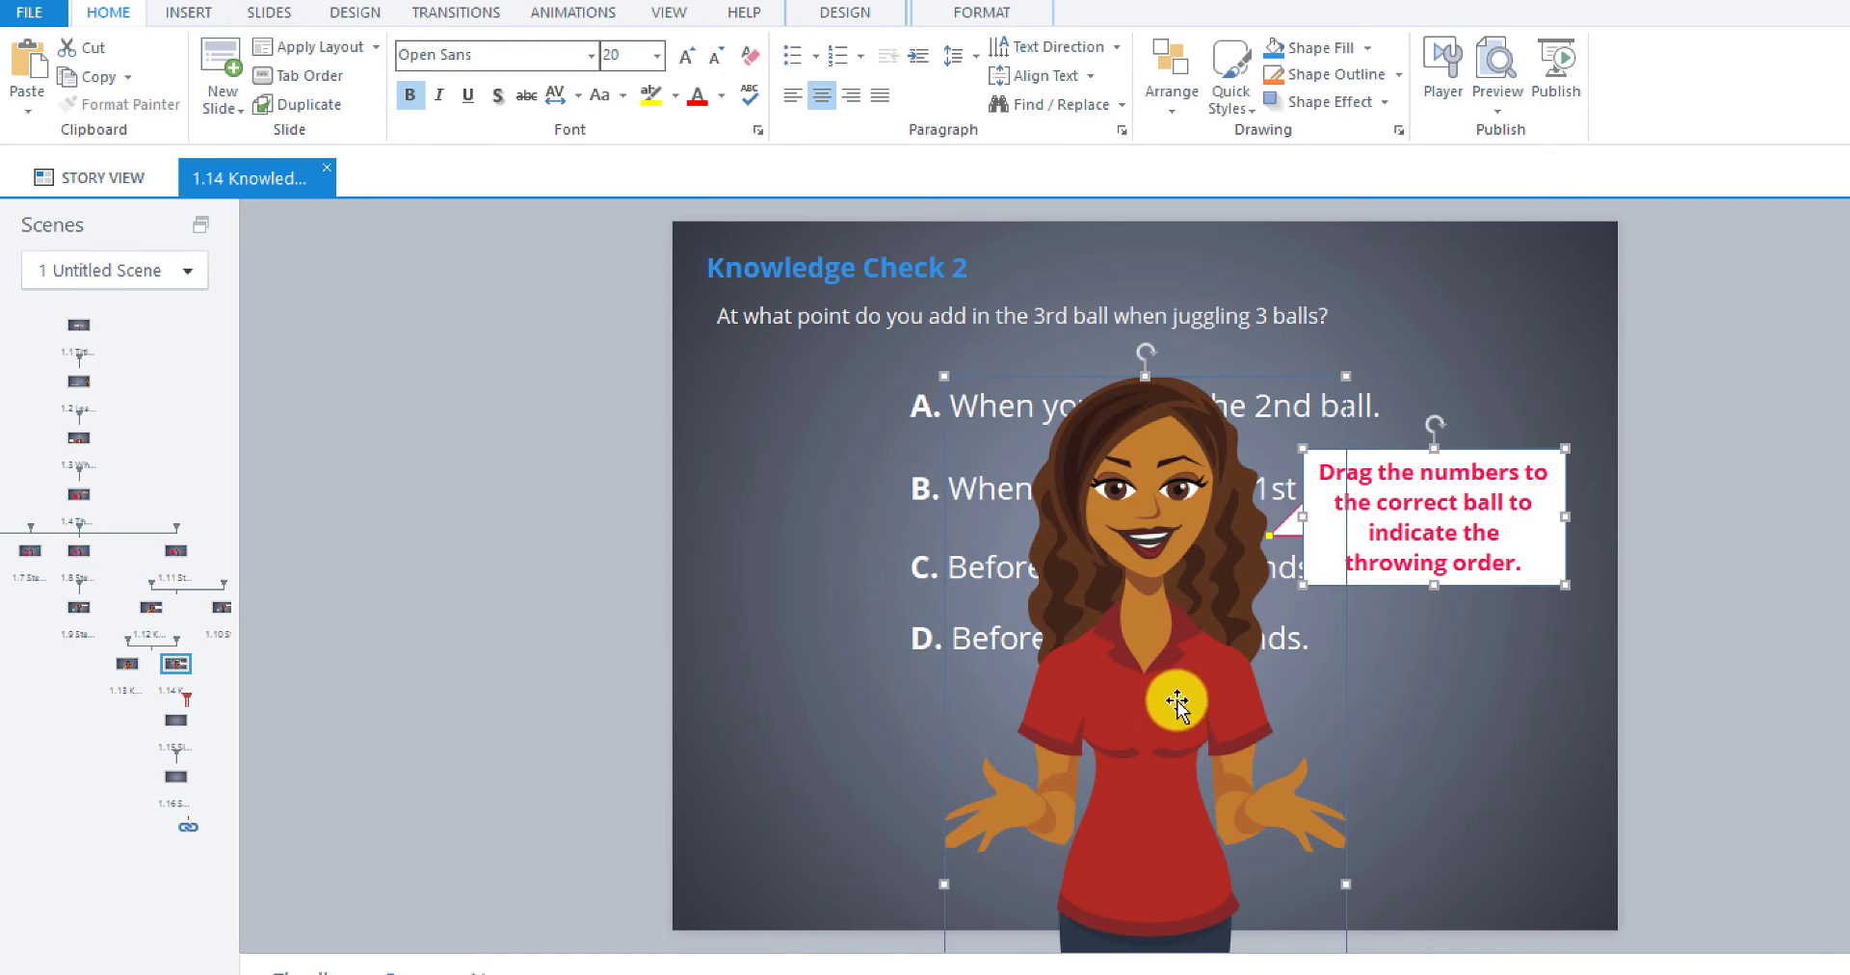
- Keep the character at 774px height, move it to 338px vertical, then select the callout's text
click(1171, 704)
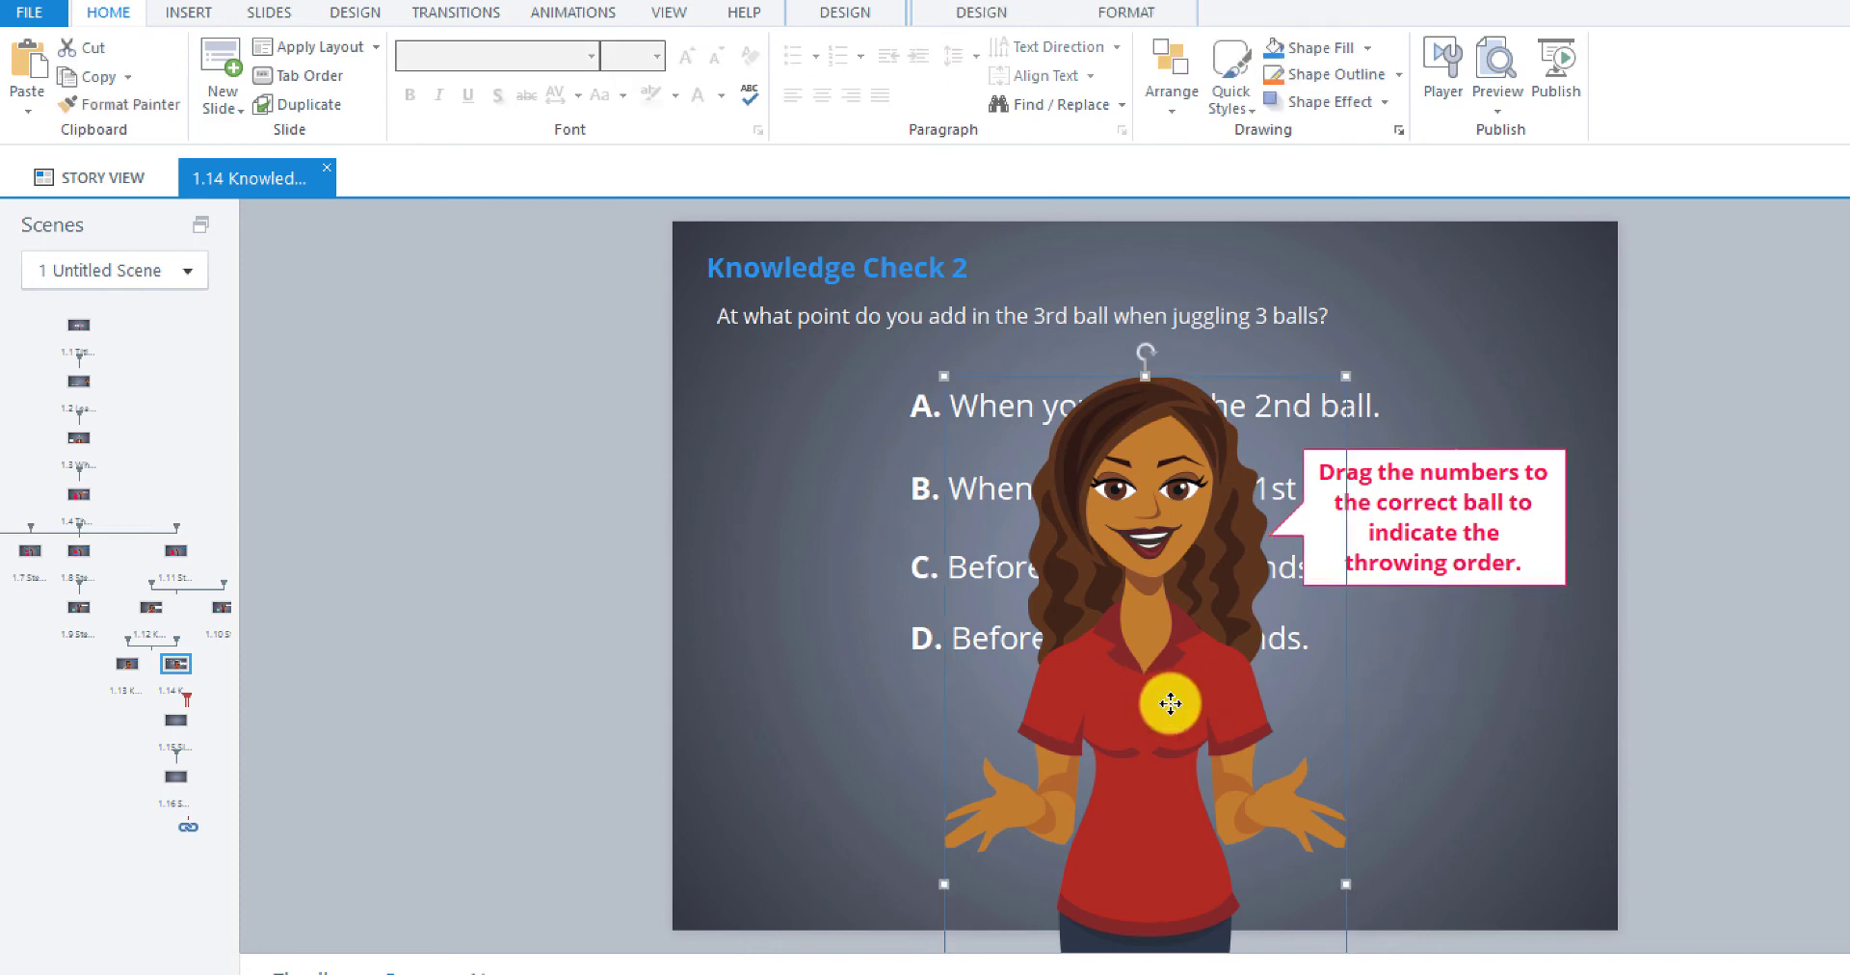
right_click(1171, 662)
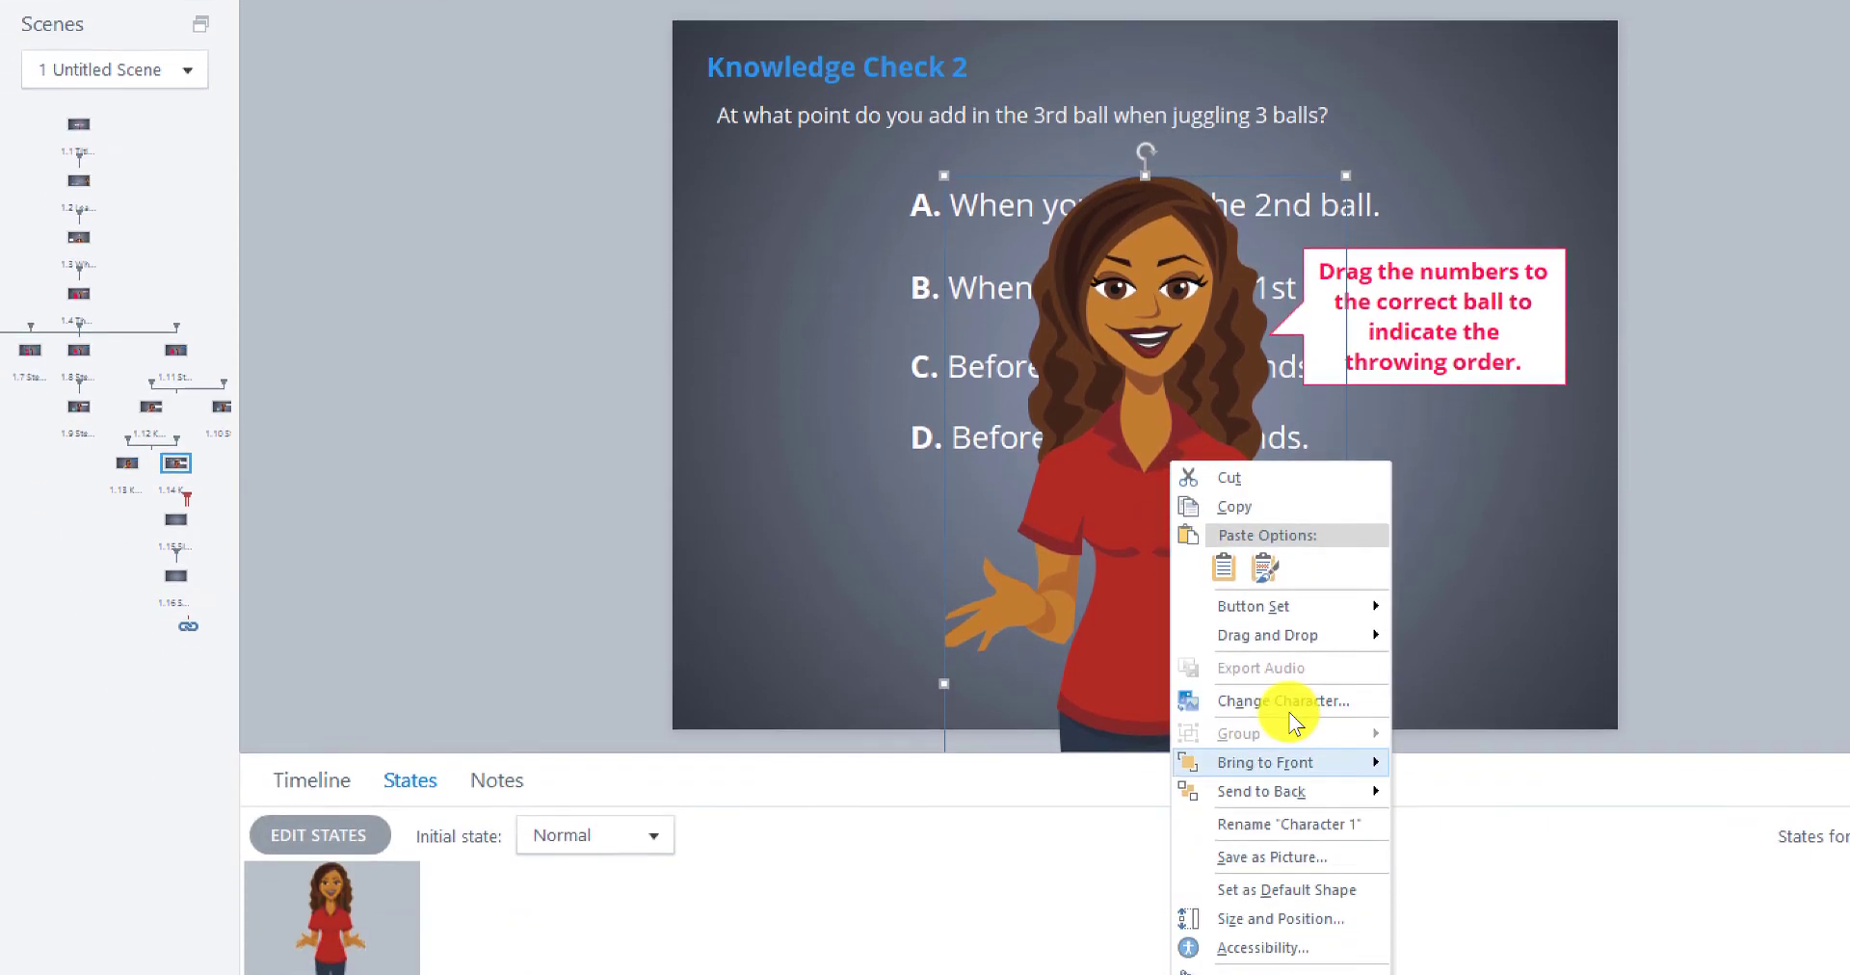
click(1235, 920)
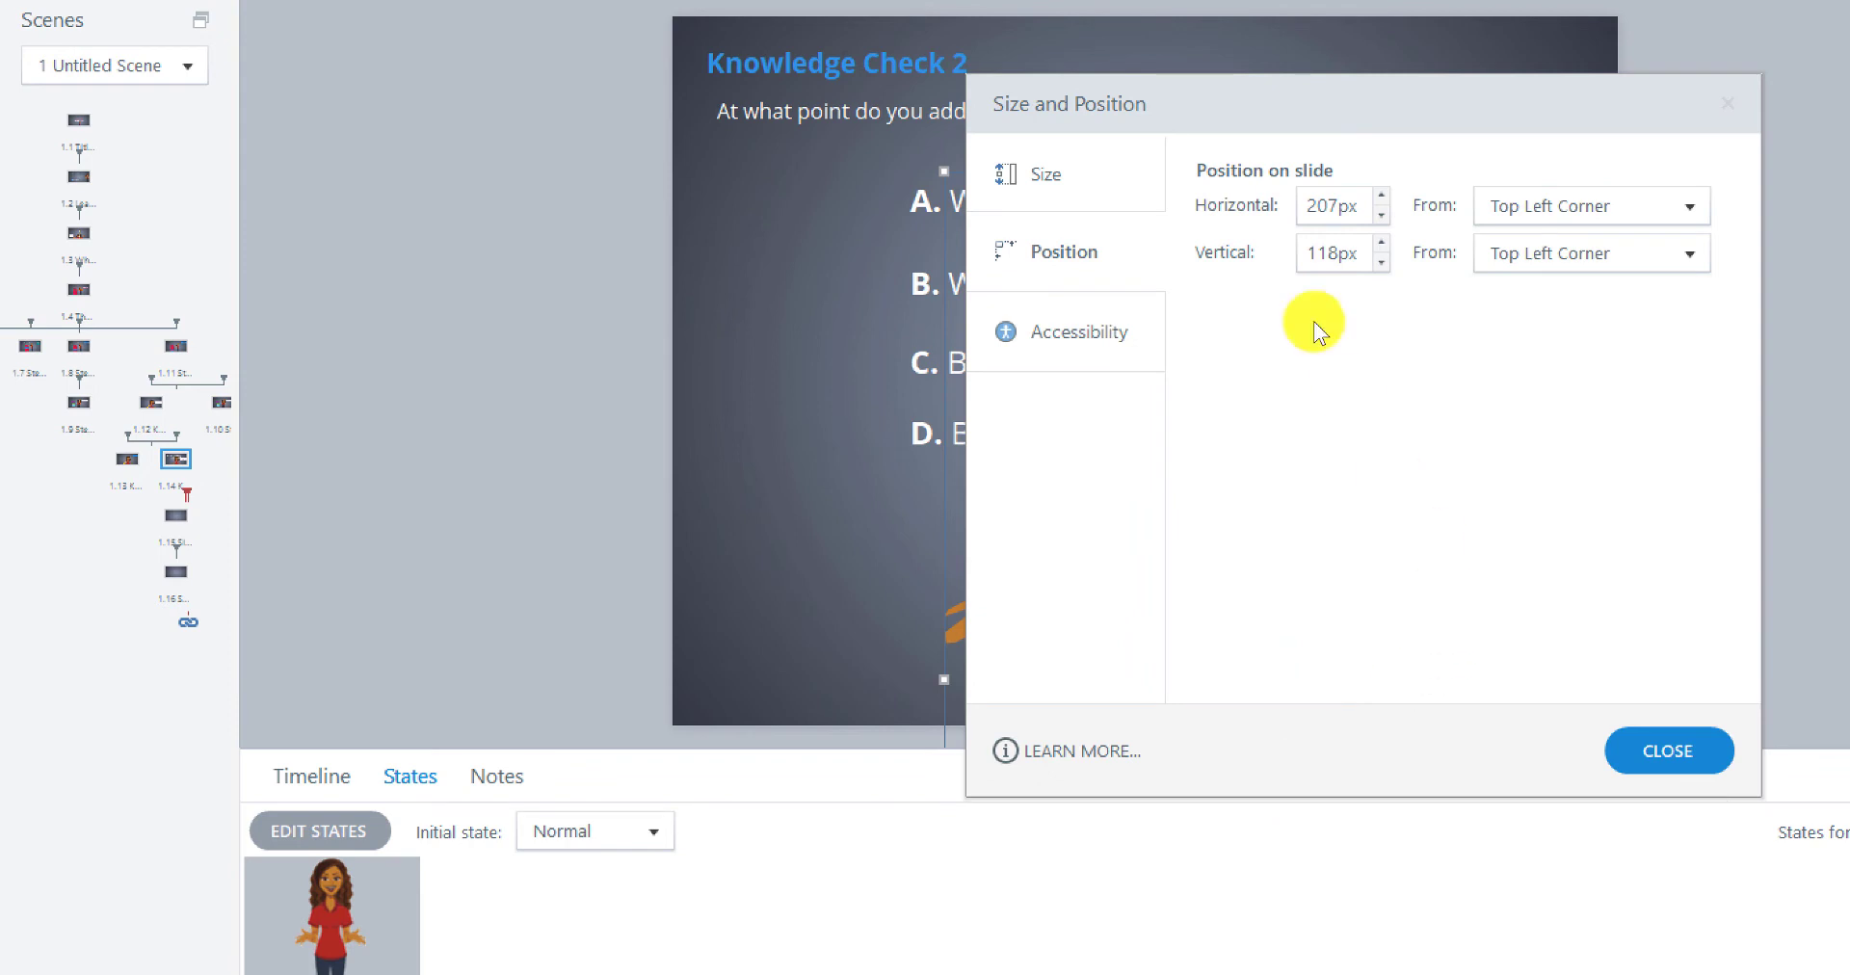
click(1087, 192)
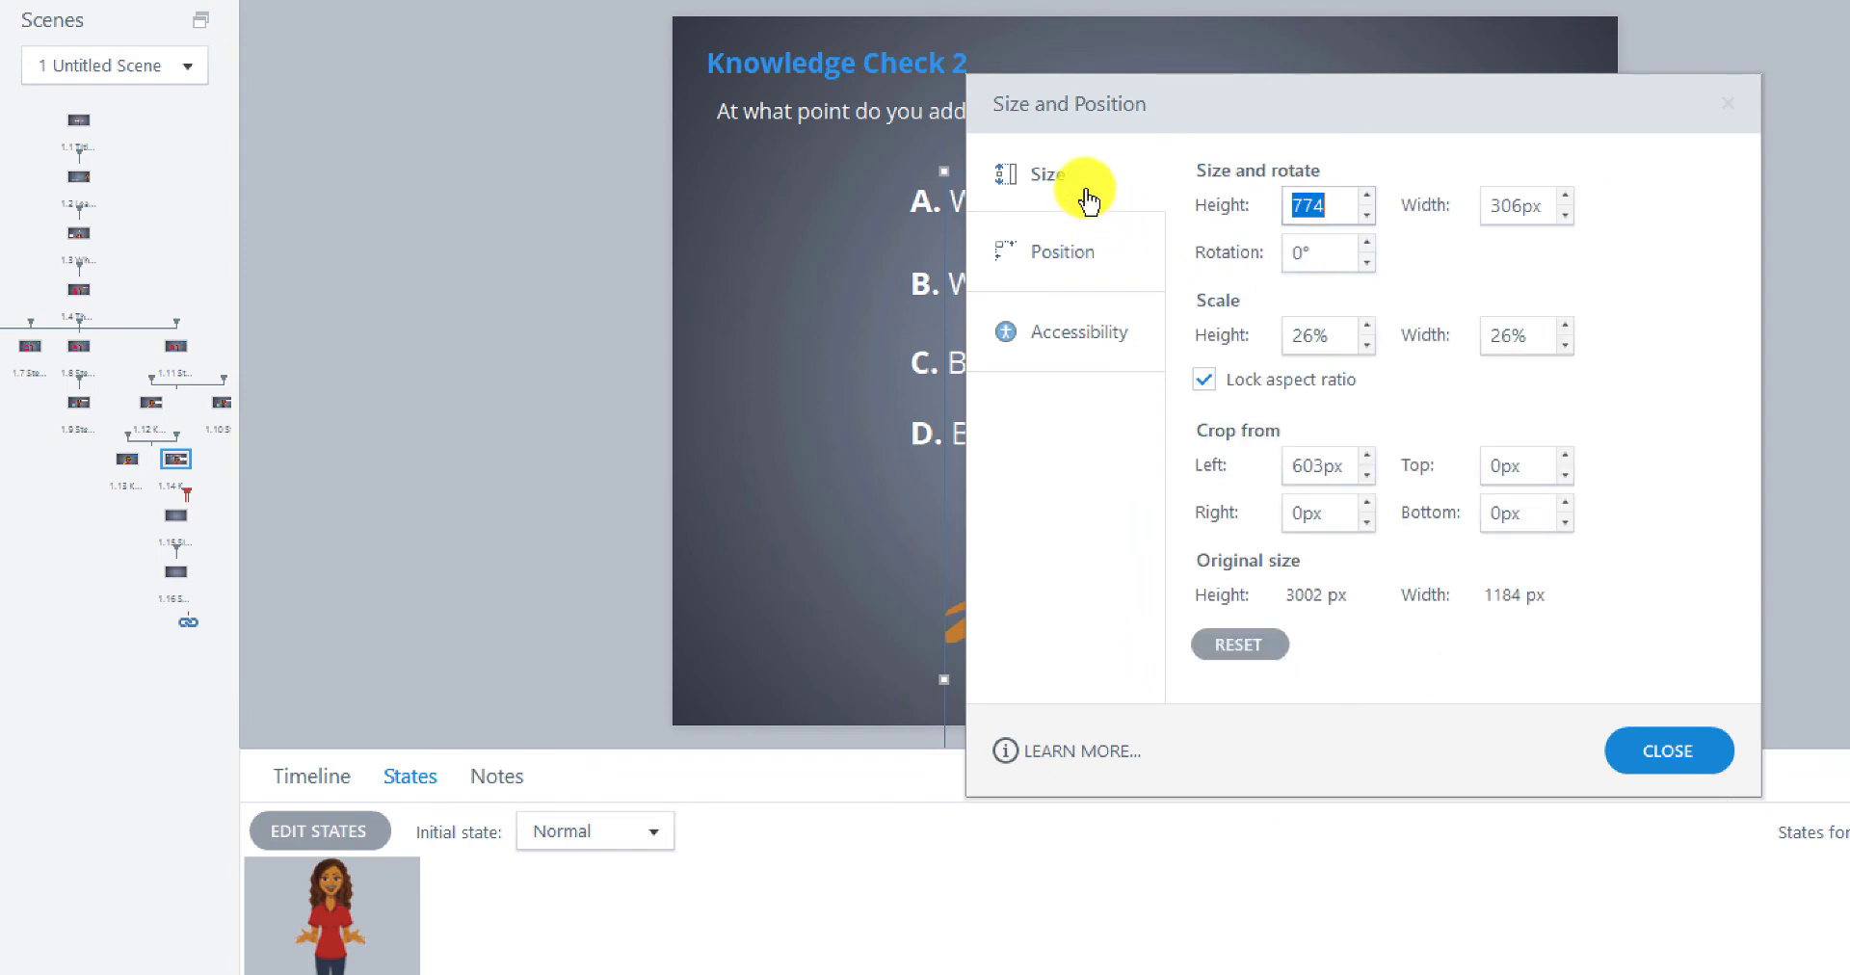
click(1527, 211)
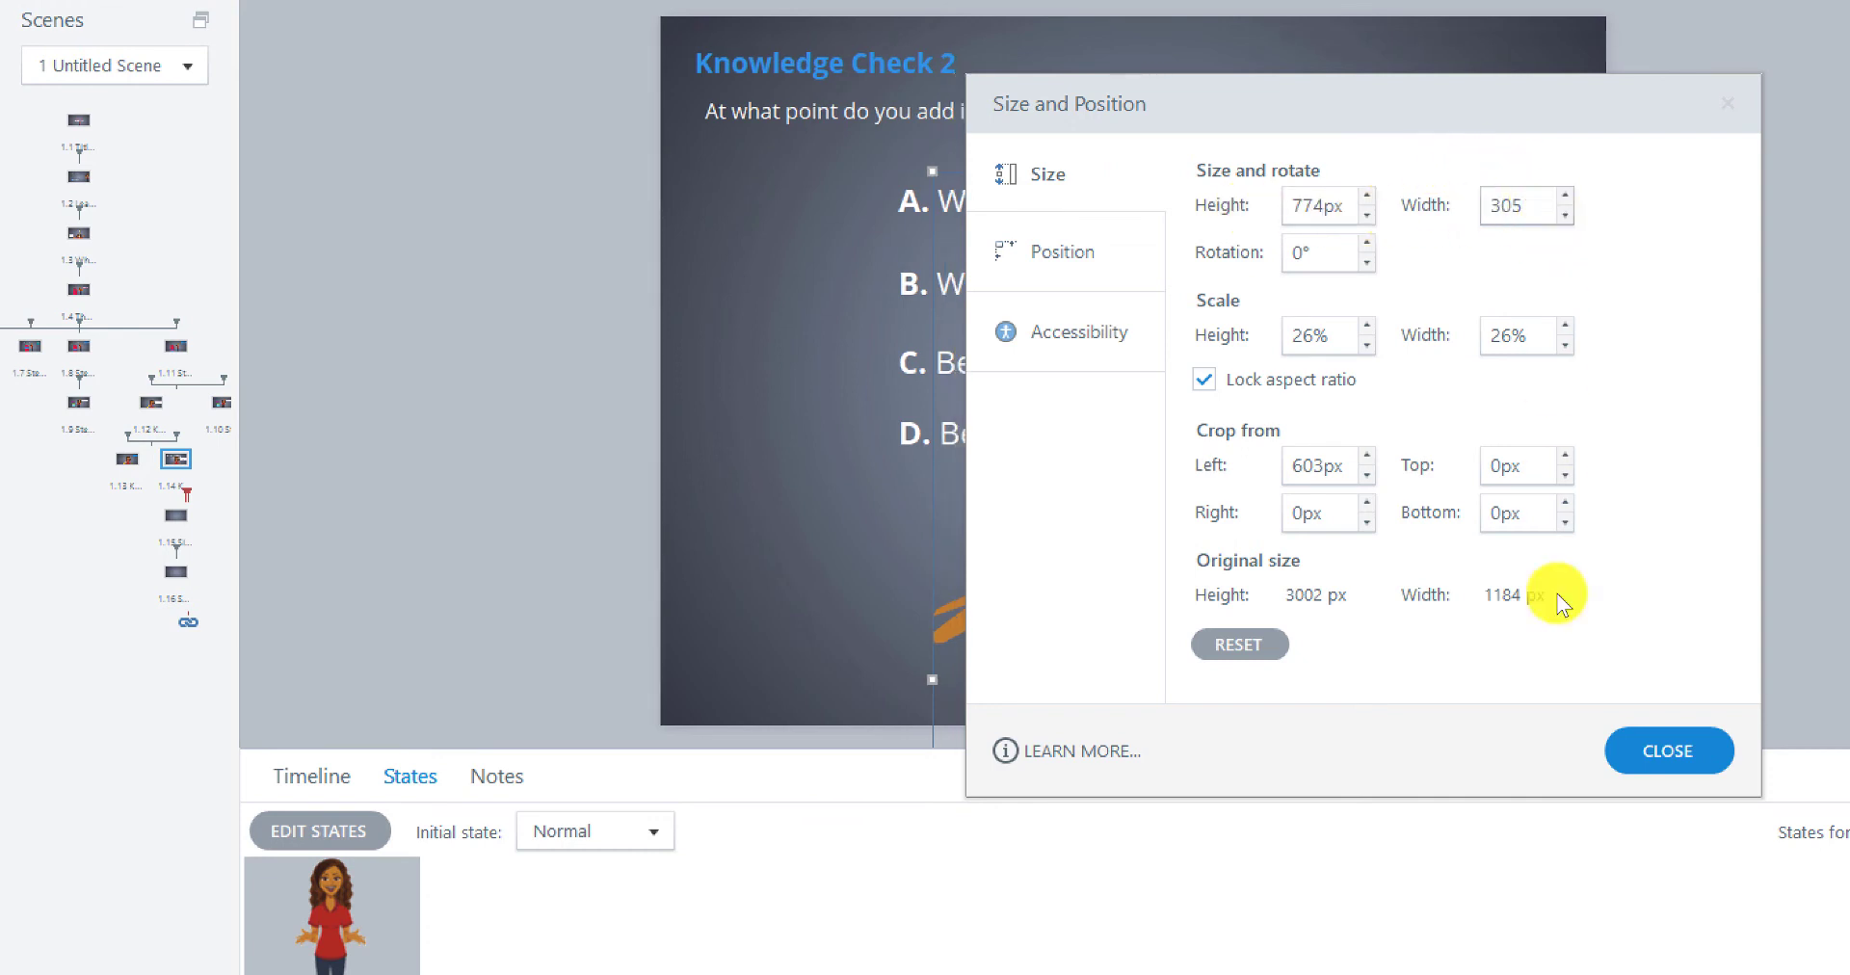
click(1076, 278)
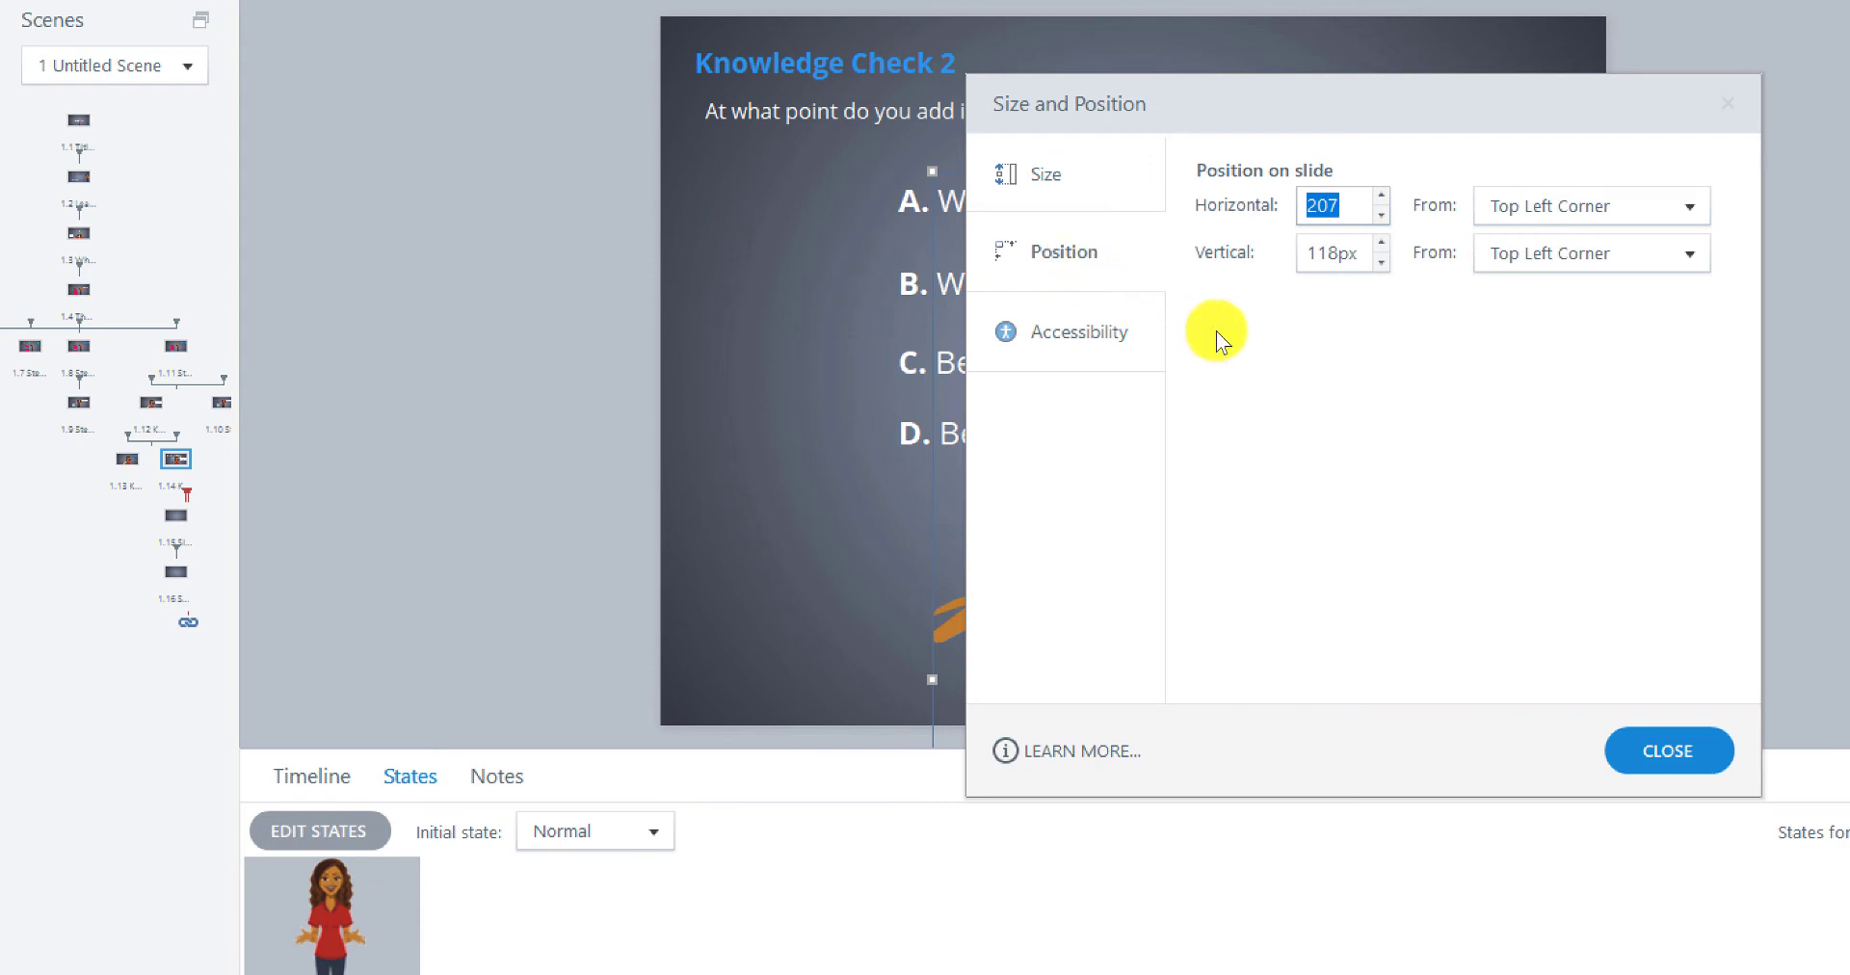
click(1341, 255)
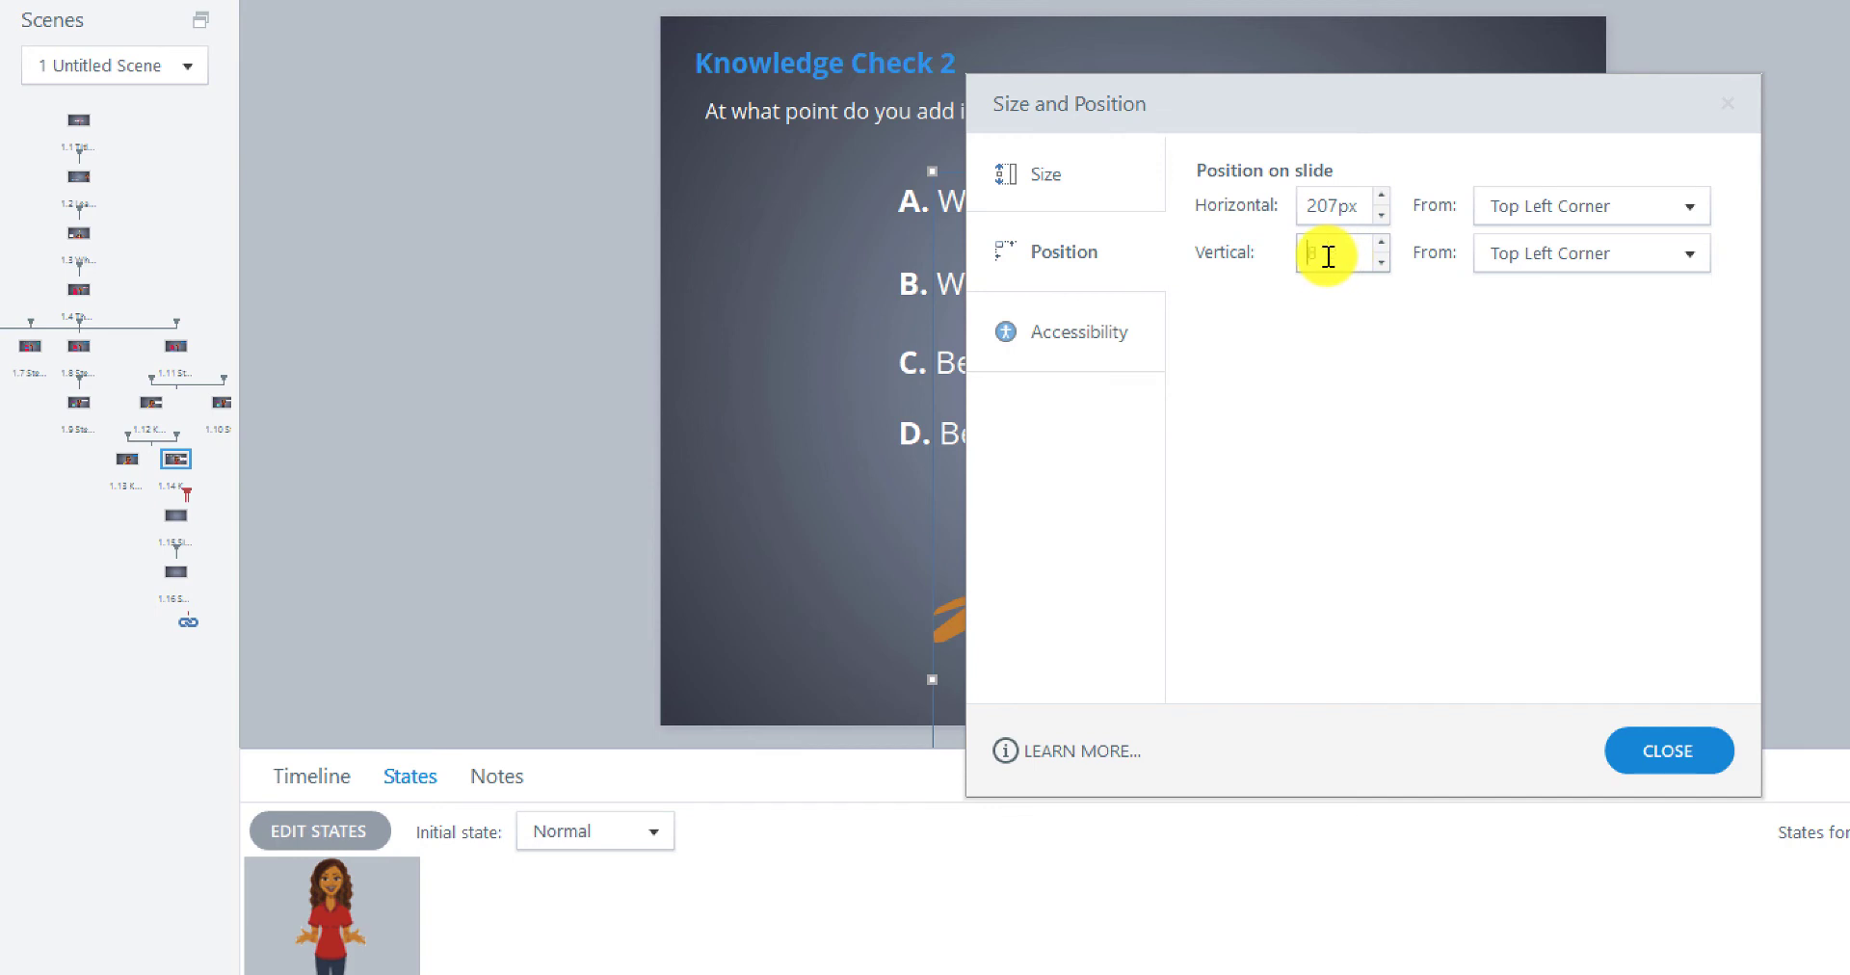
text(338)
click(1655, 756)
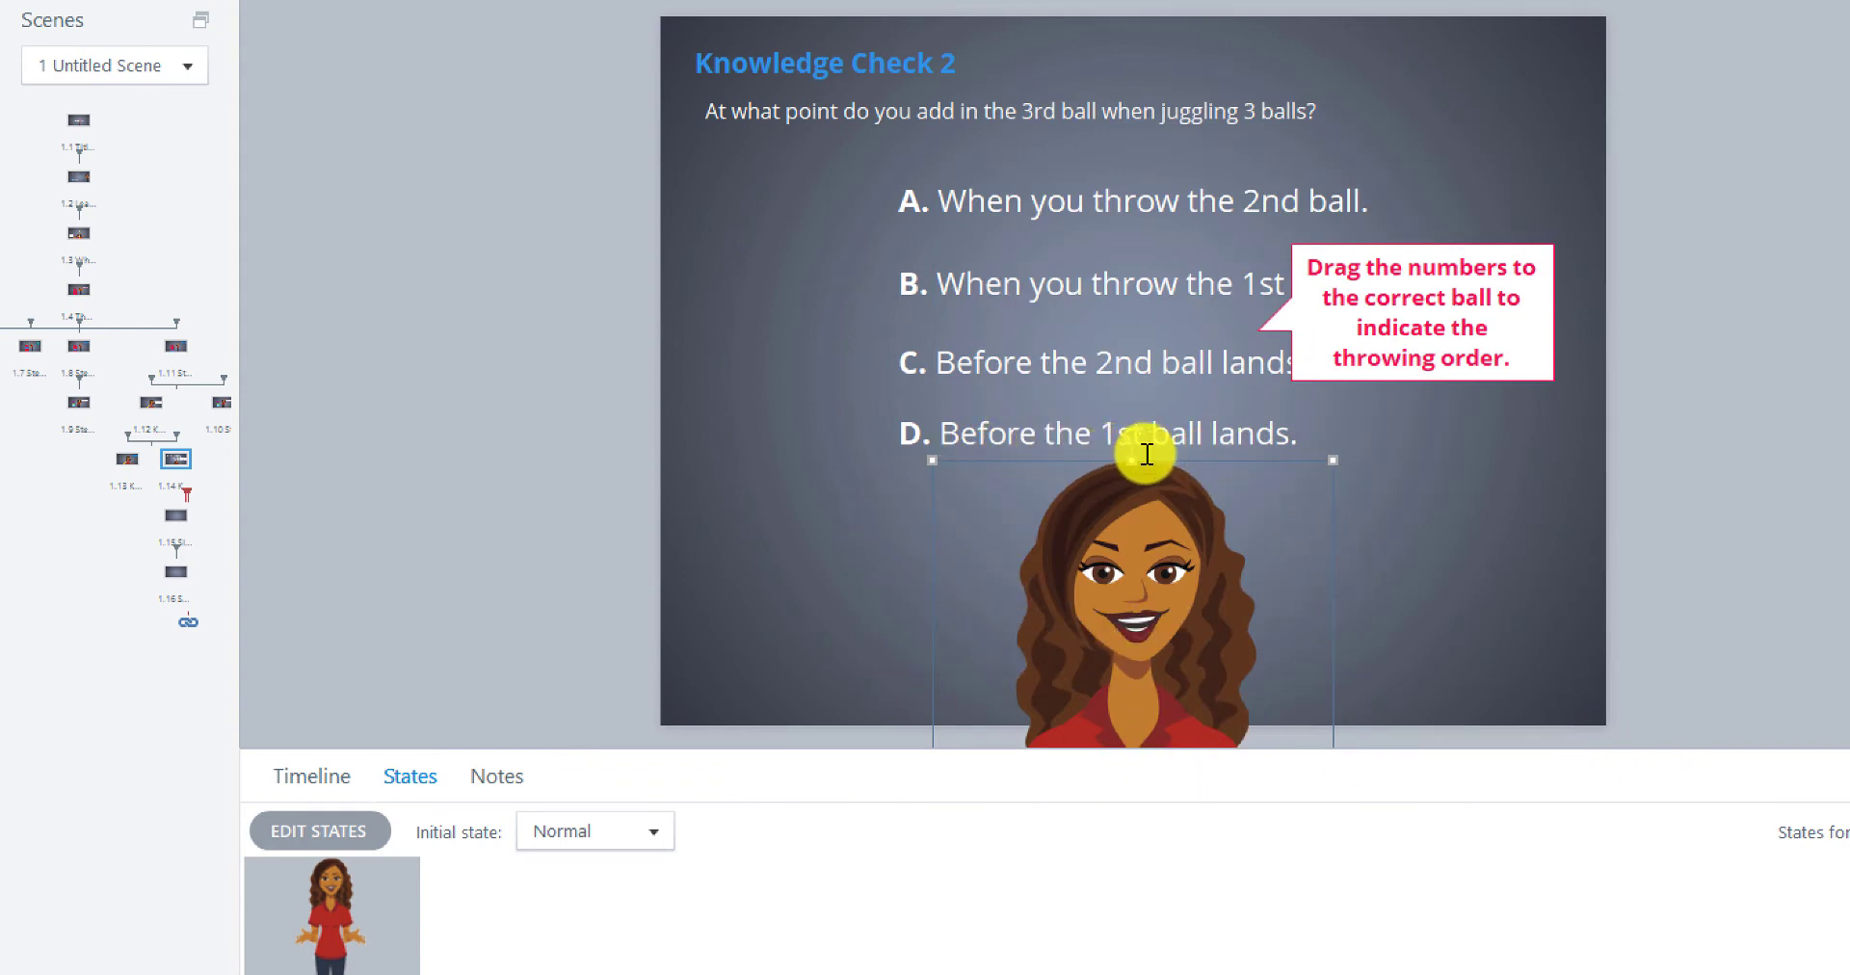
click(1373, 295)
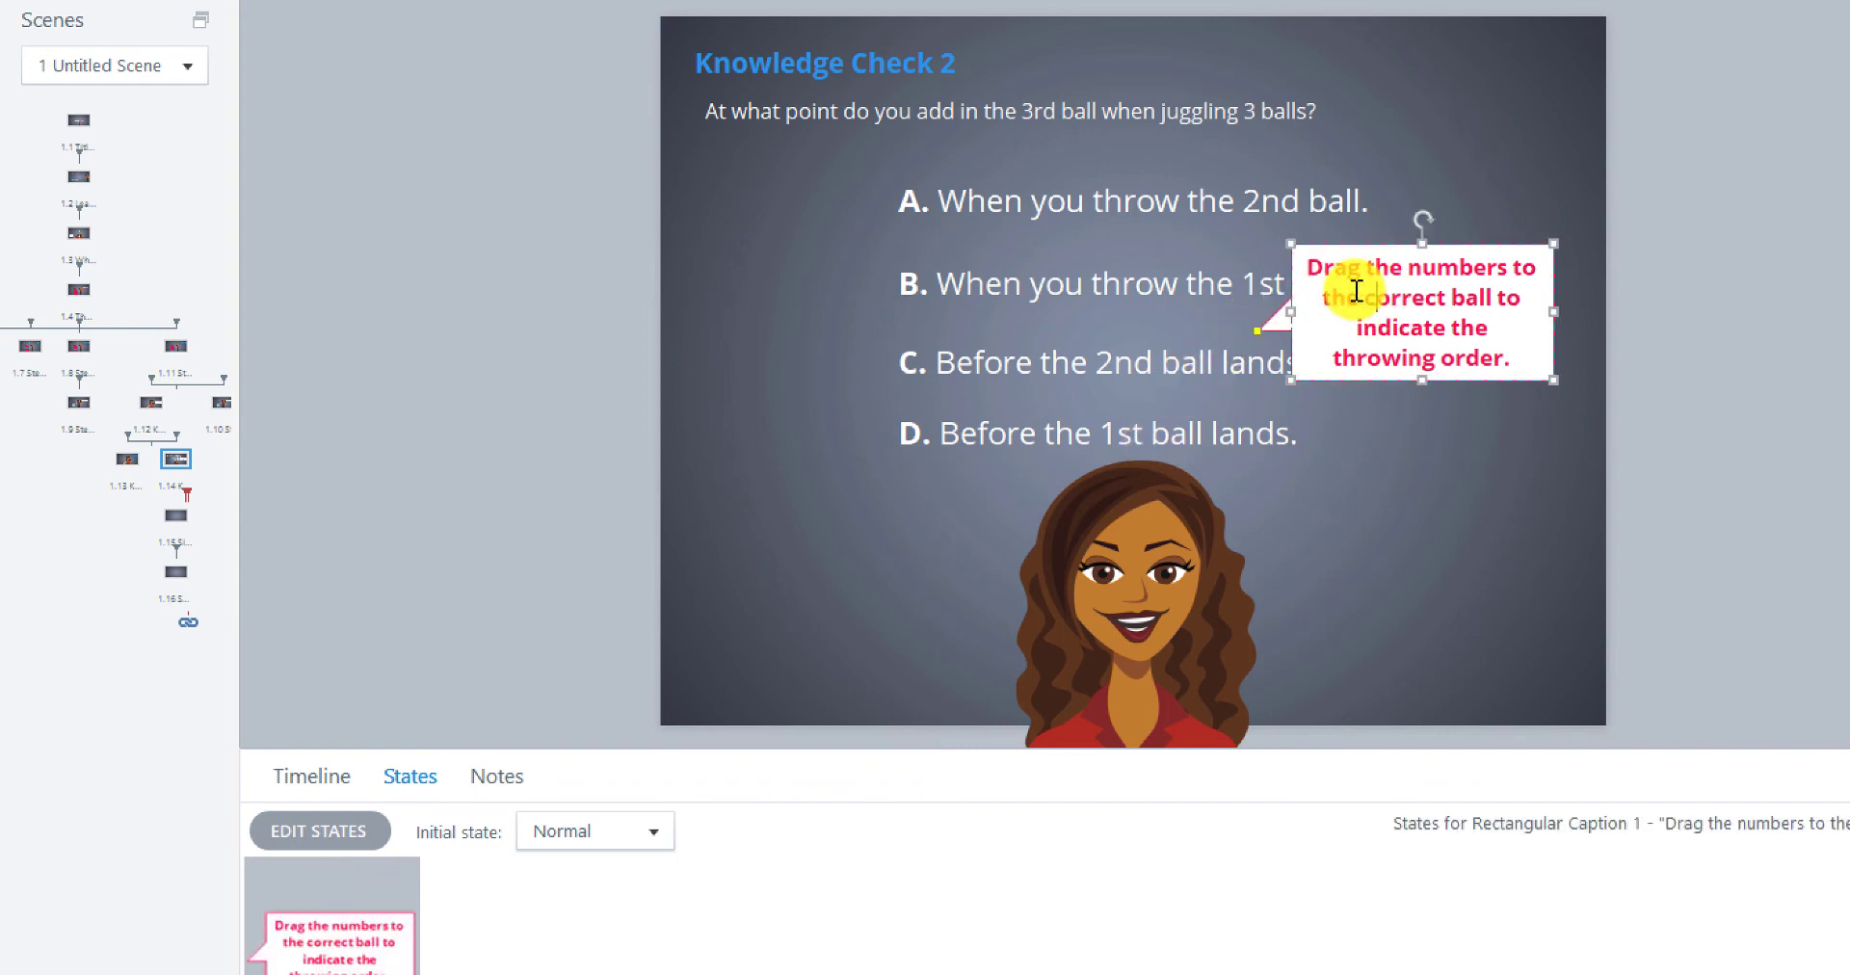
drag(1313, 274, 1515, 358)
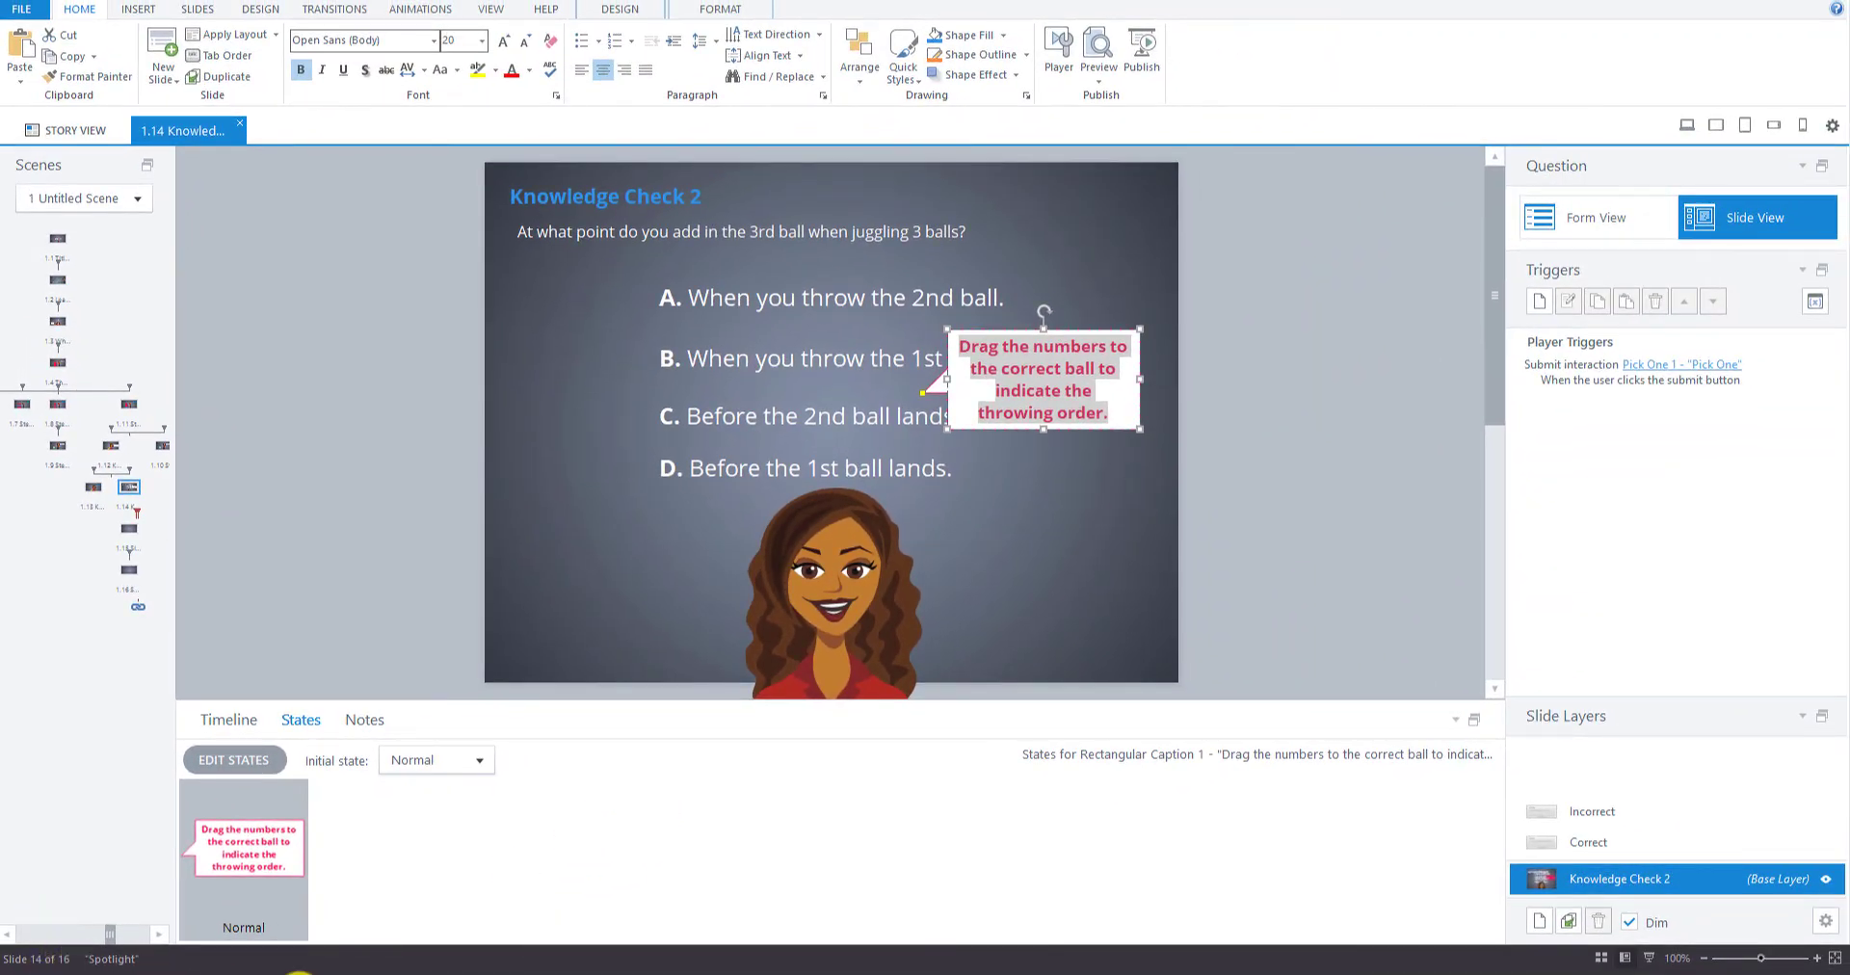
- Copy the caption line 'Select the correct response.' from the Knowledge Check 2 storyboard page
click(385, 915)
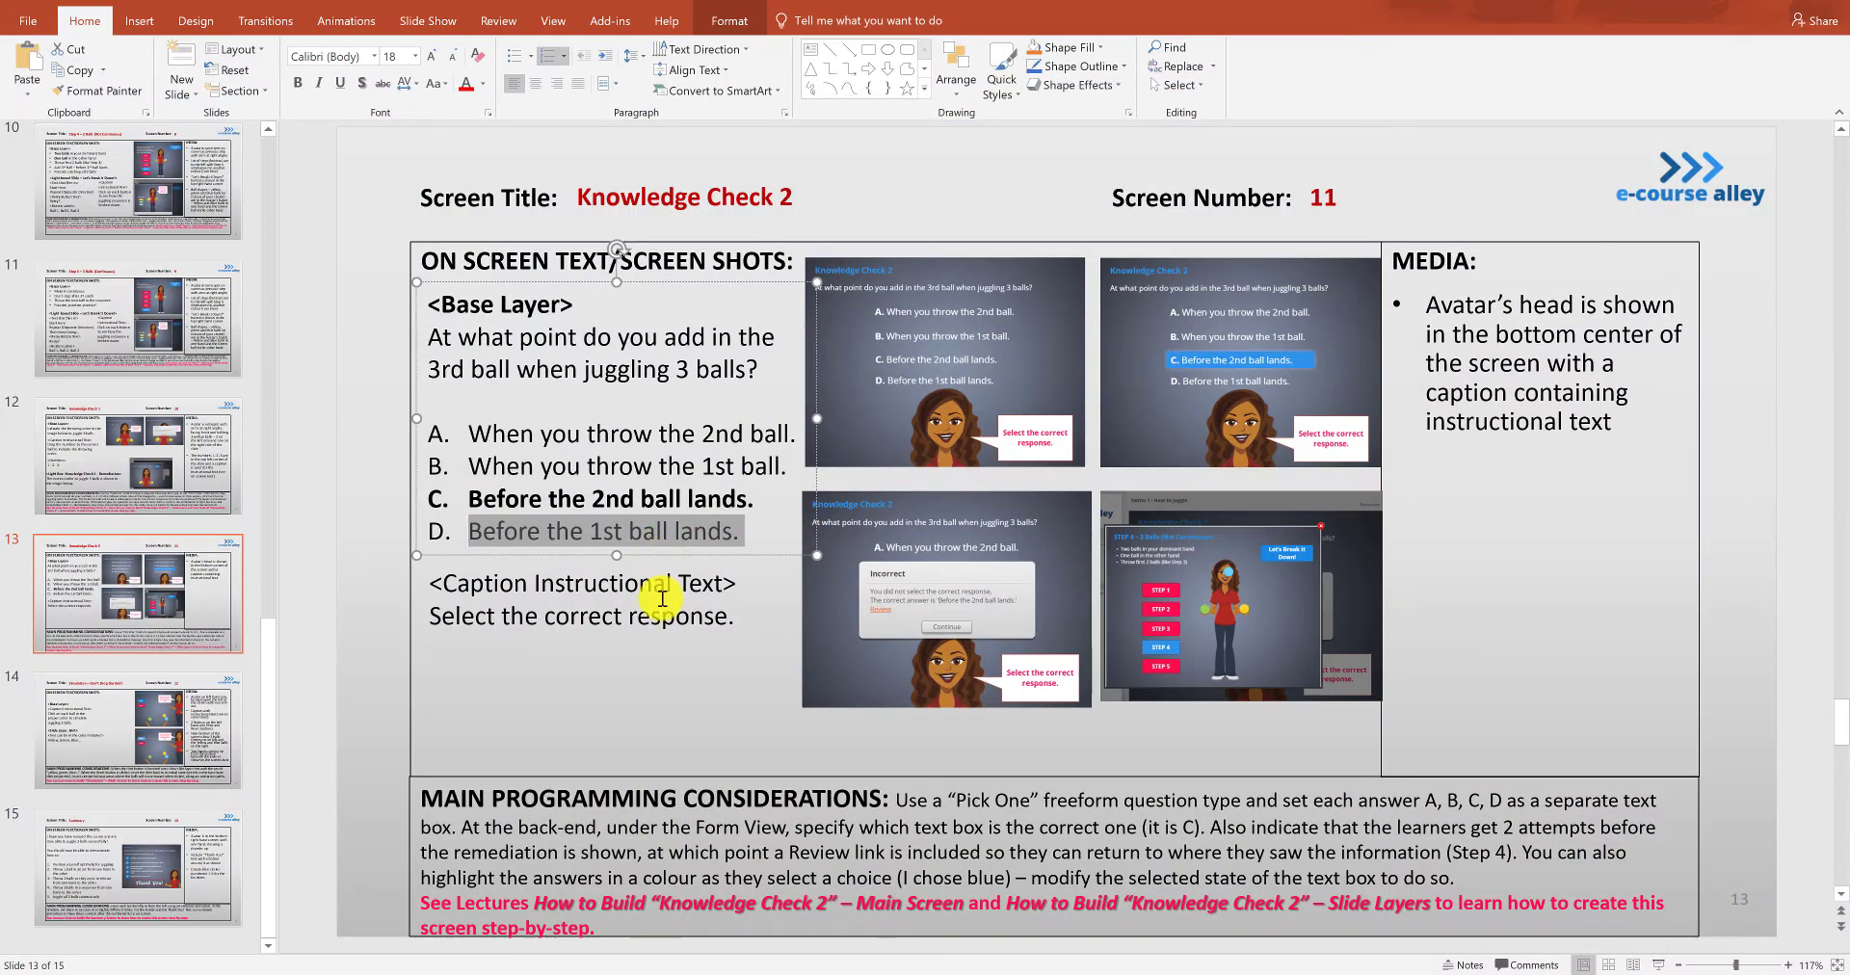
click(665, 589)
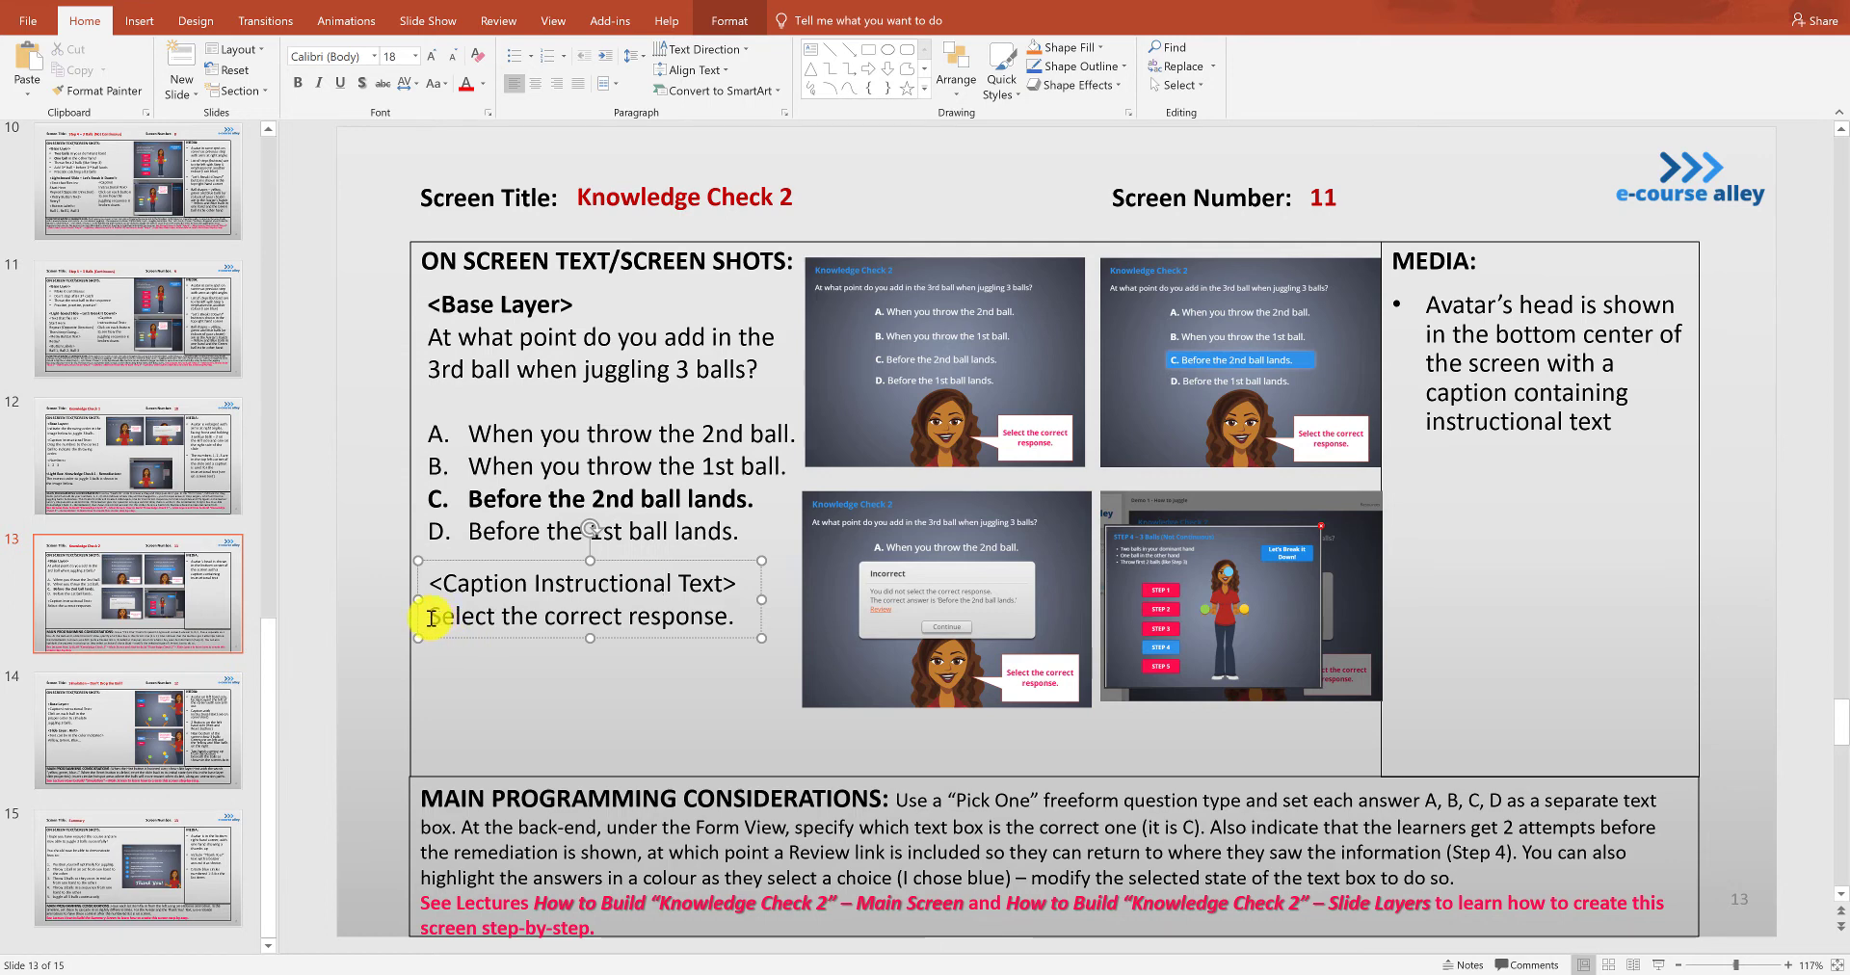
drag(446, 617, 744, 621)
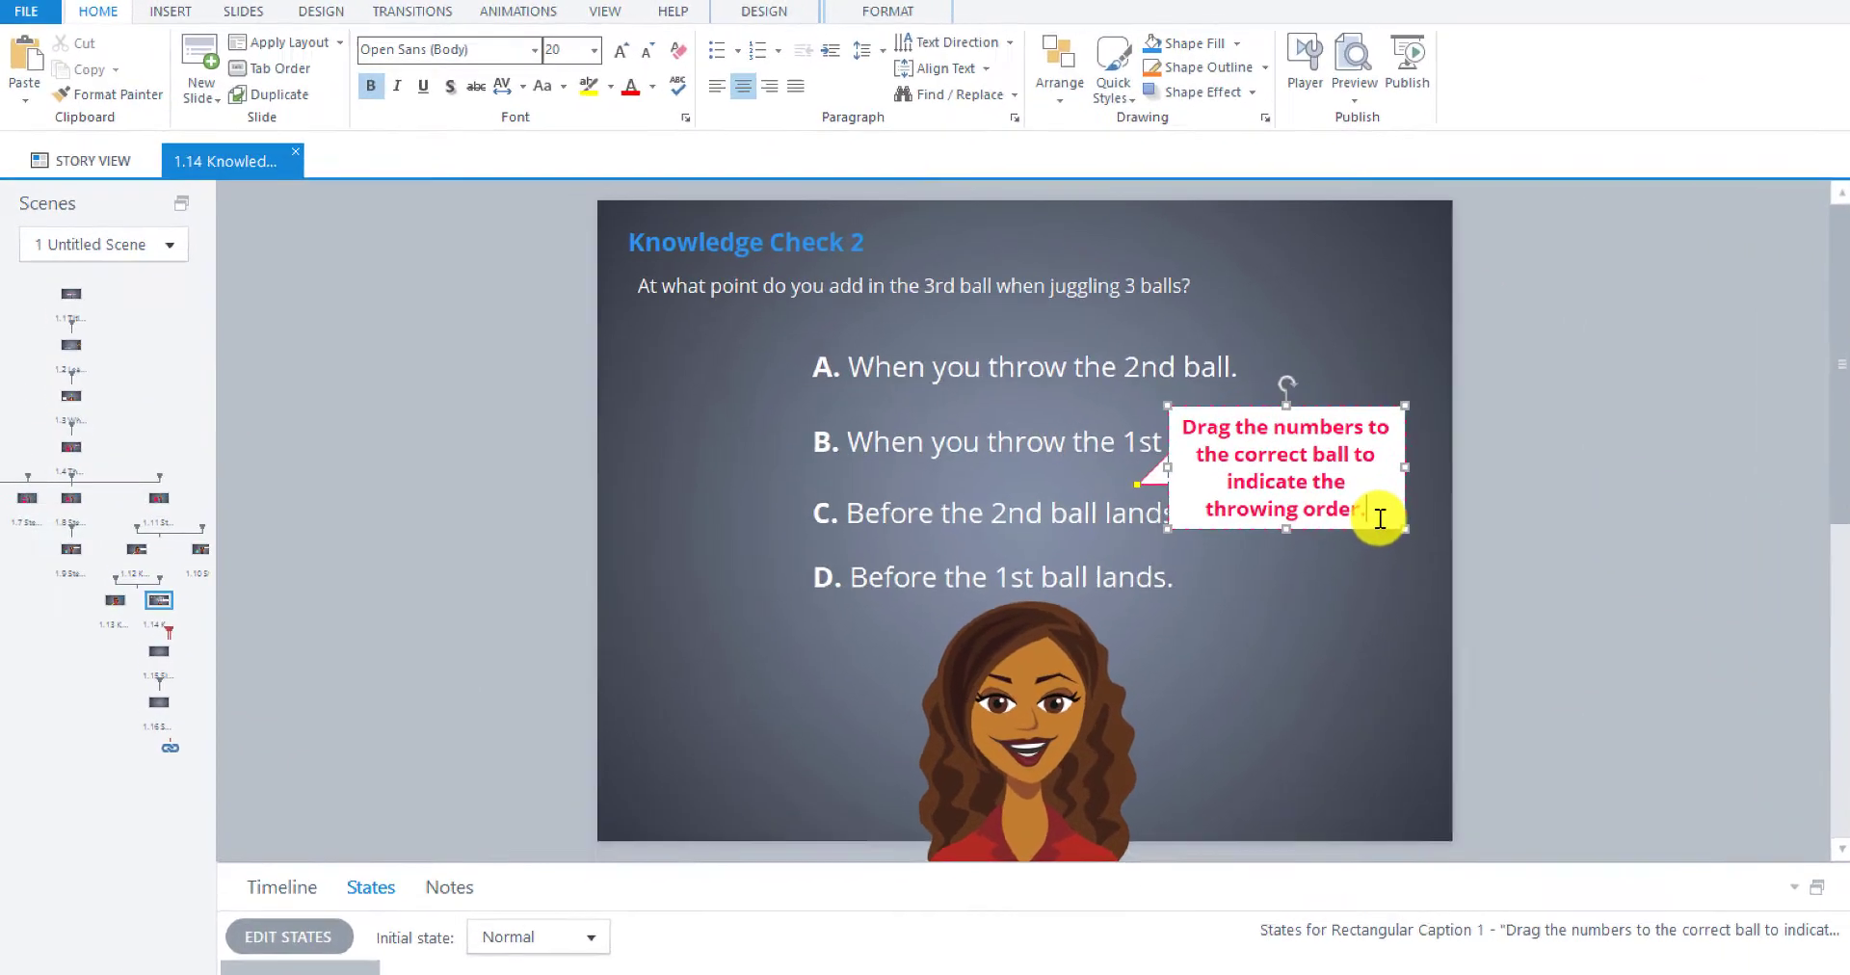
- Paste 'Select the correct response.' over the callout's existing drag instructions
drag(1110, 406, 973, 348)
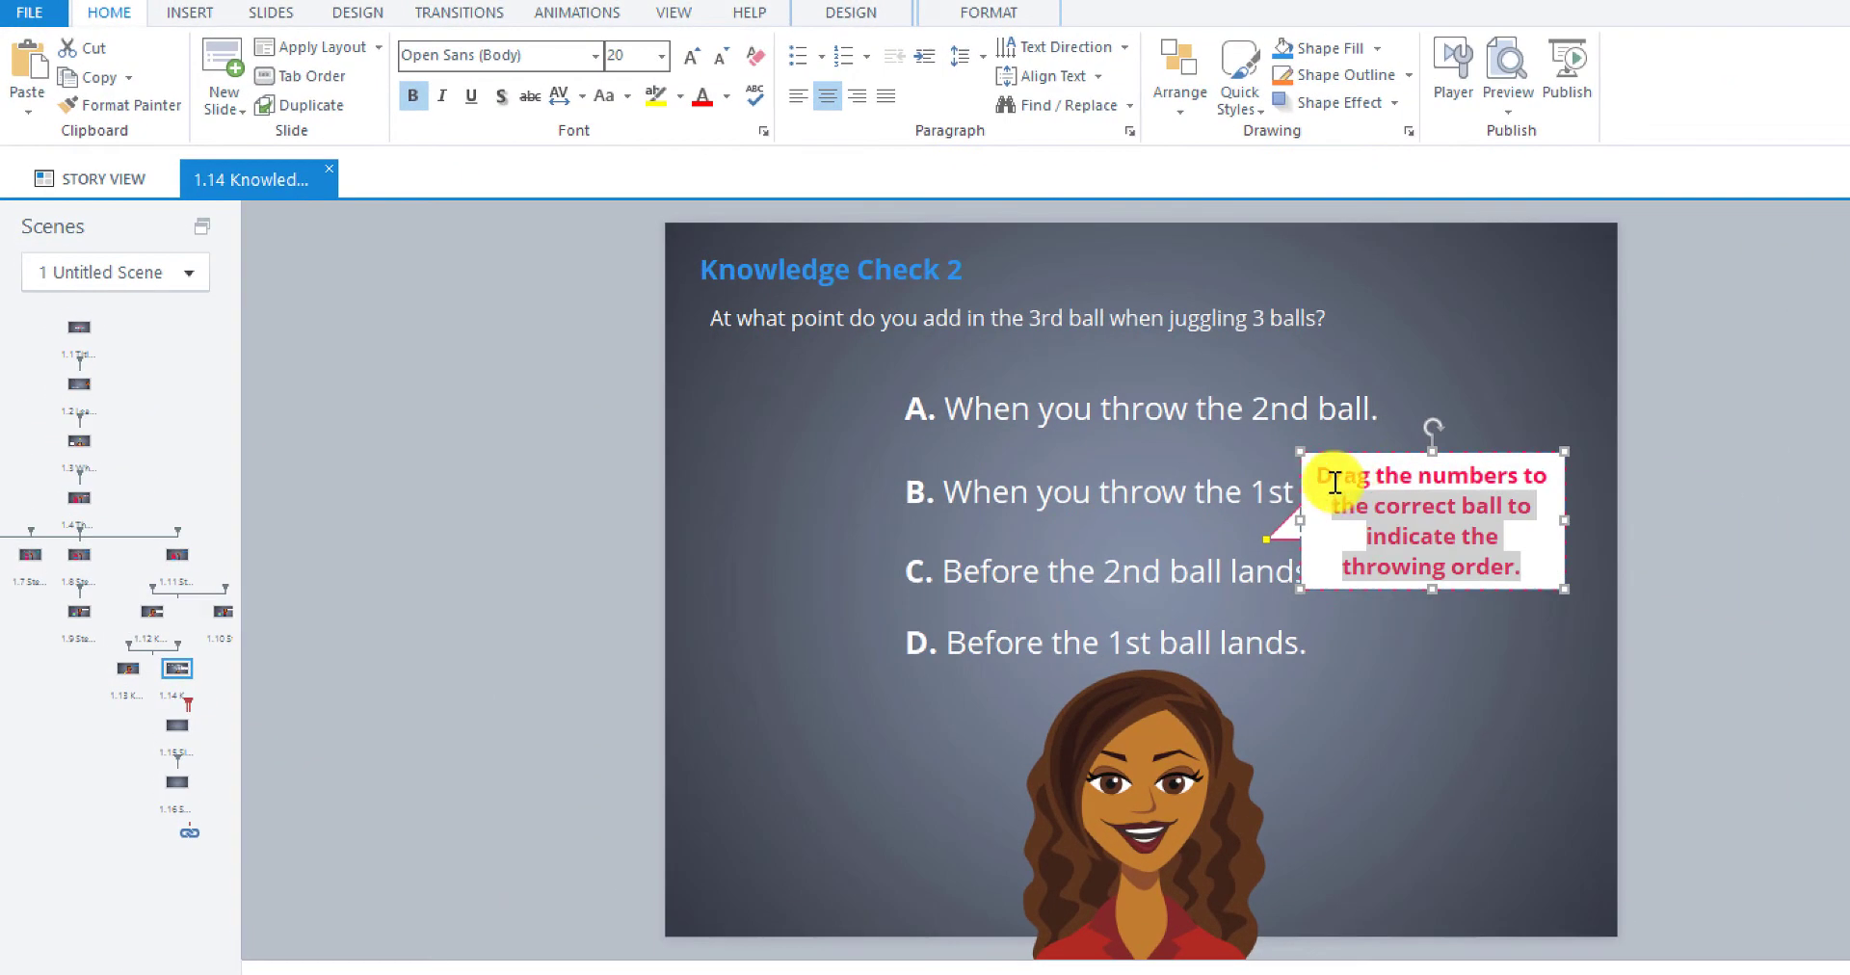
click(25, 108)
click(104, 168)
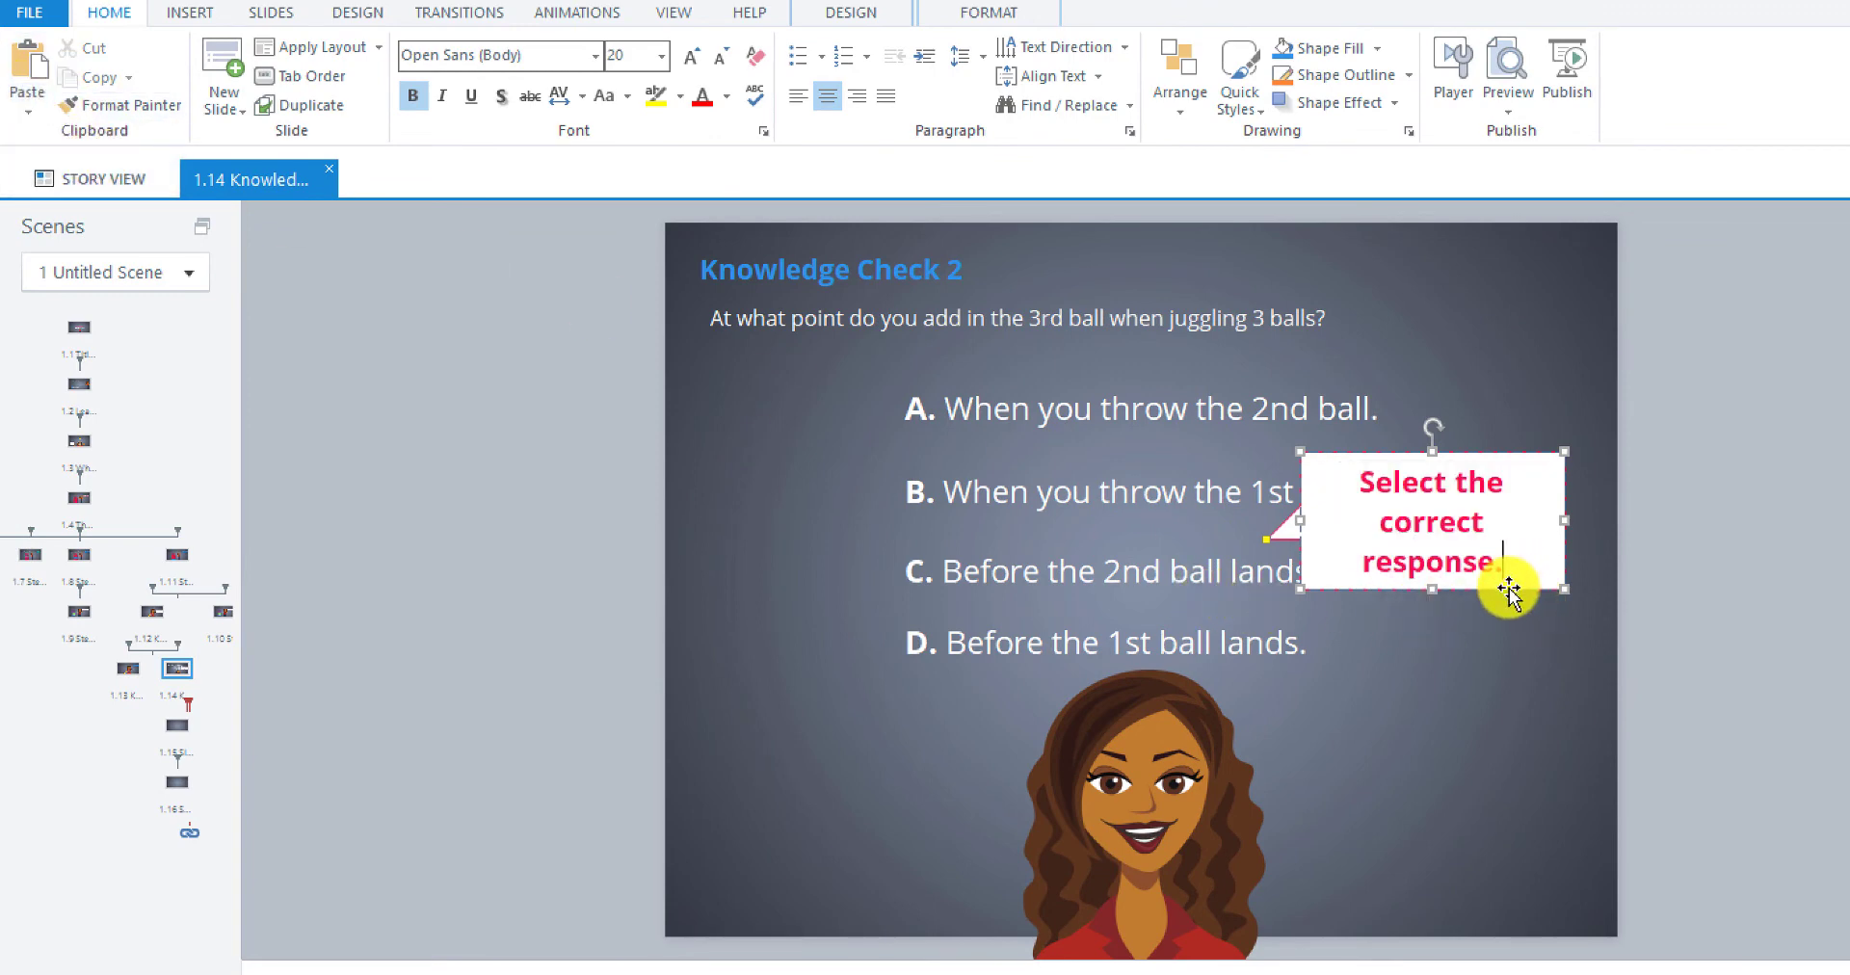
- Move the callout to the slide's lower right with its tail pointing at the character
drag(1508, 588, 1500, 874)
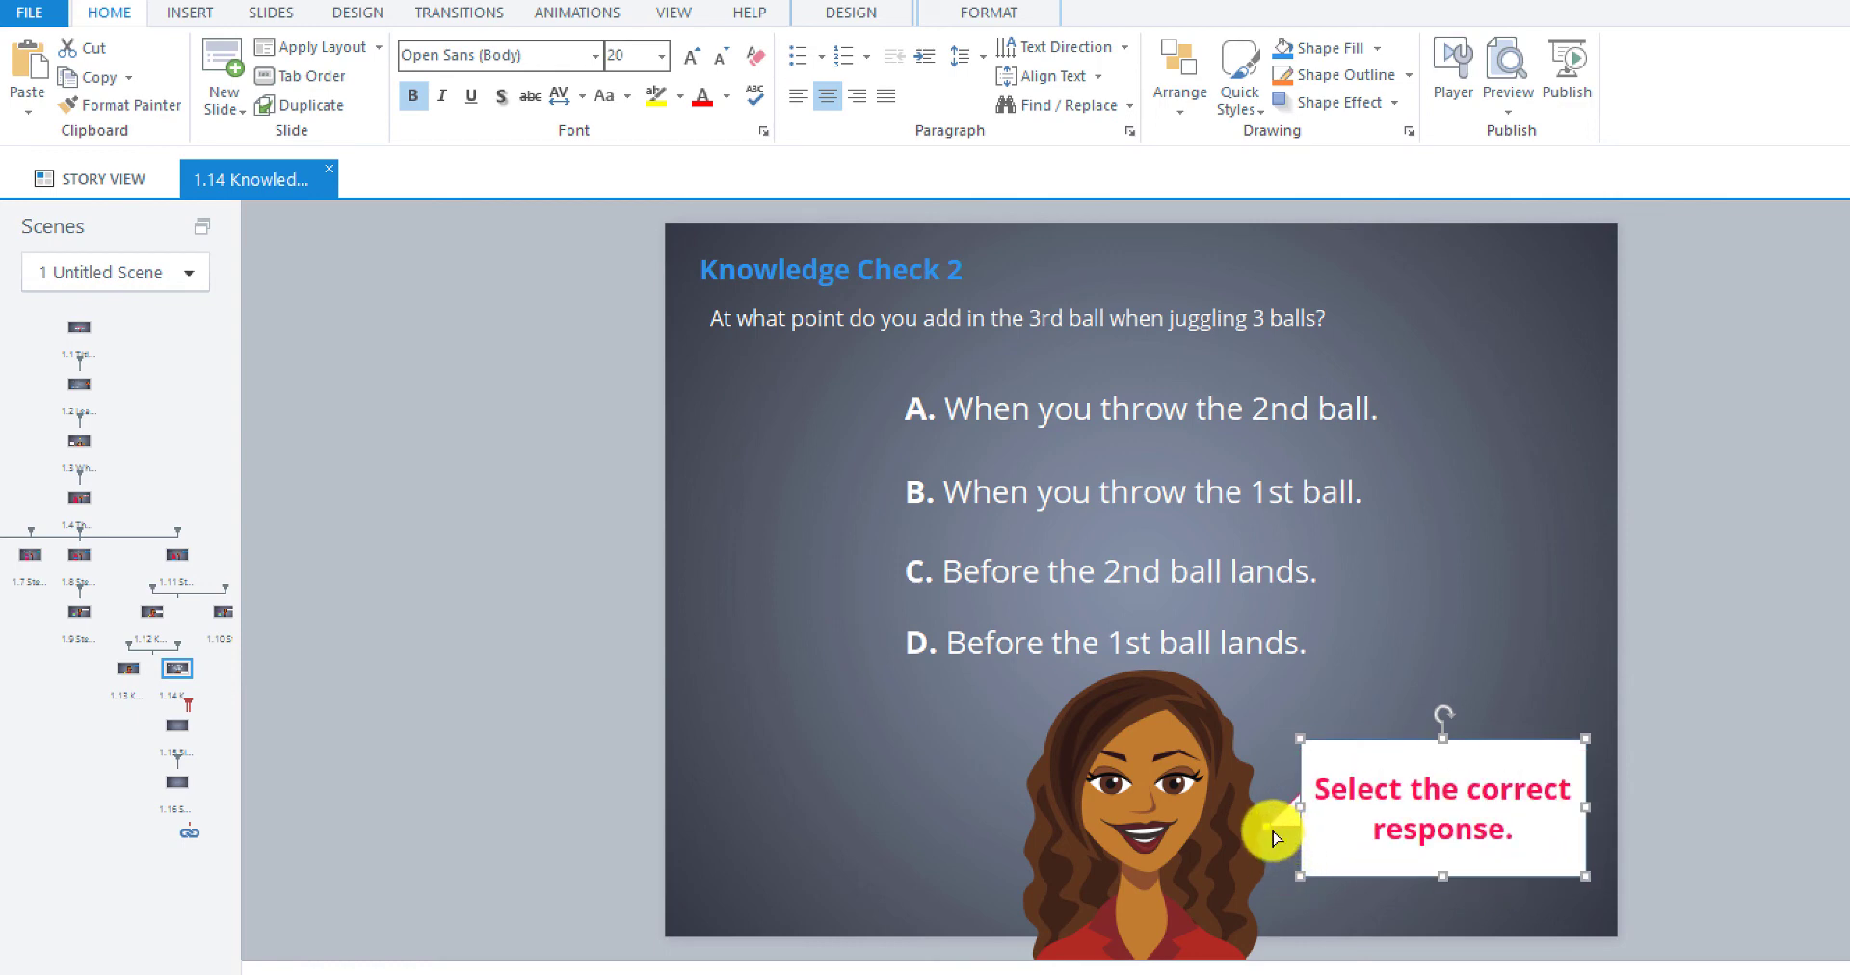
drag(1273, 832, 1220, 830)
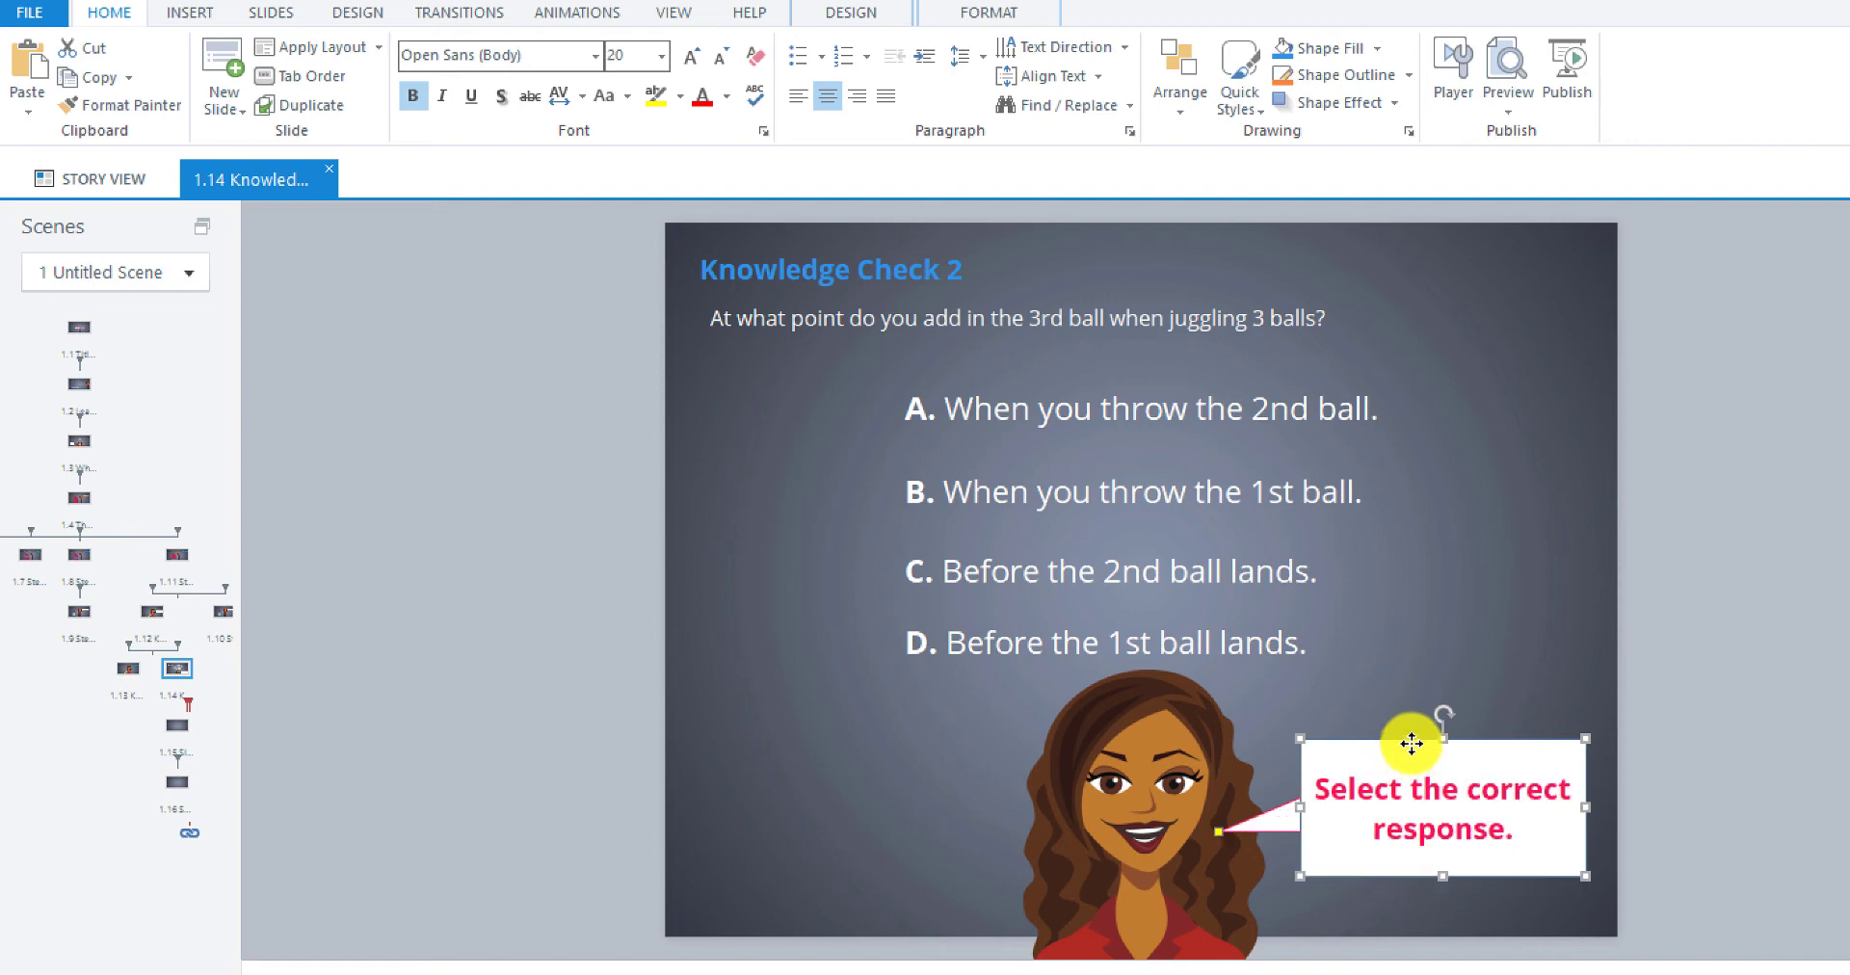
click(1472, 655)
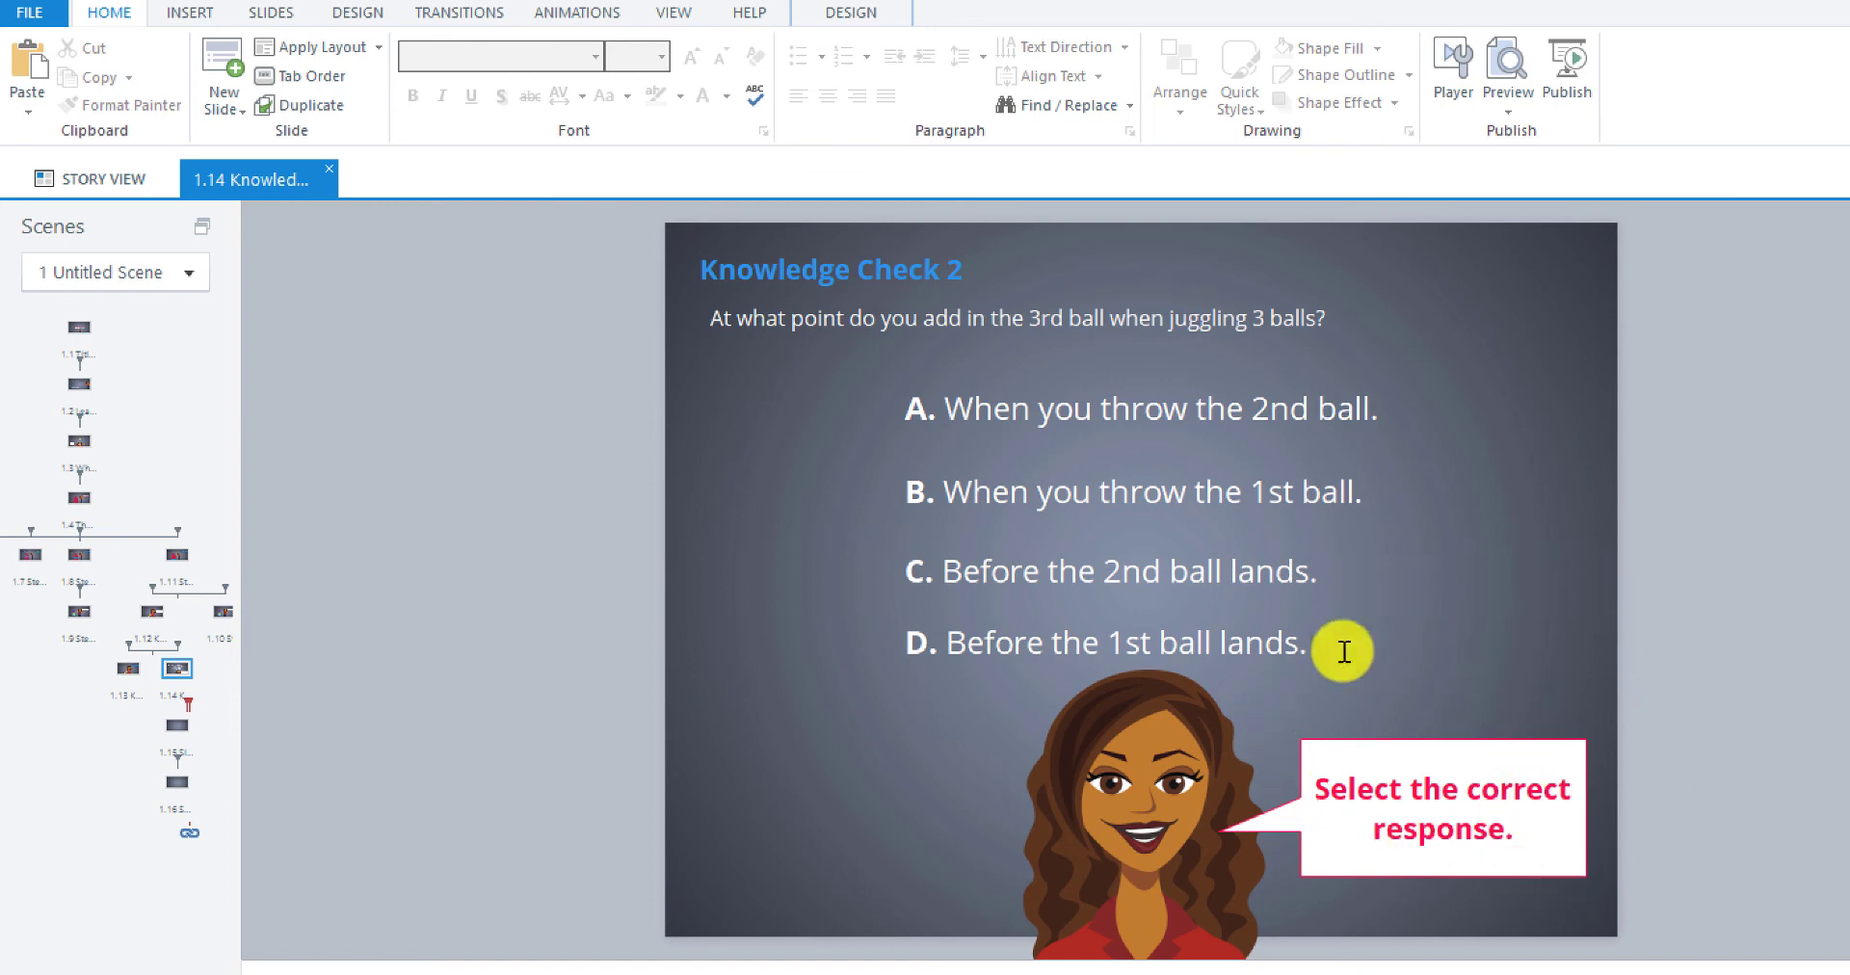
- Select answer A's text box and show its states list
click(1053, 403)
click(1044, 496)
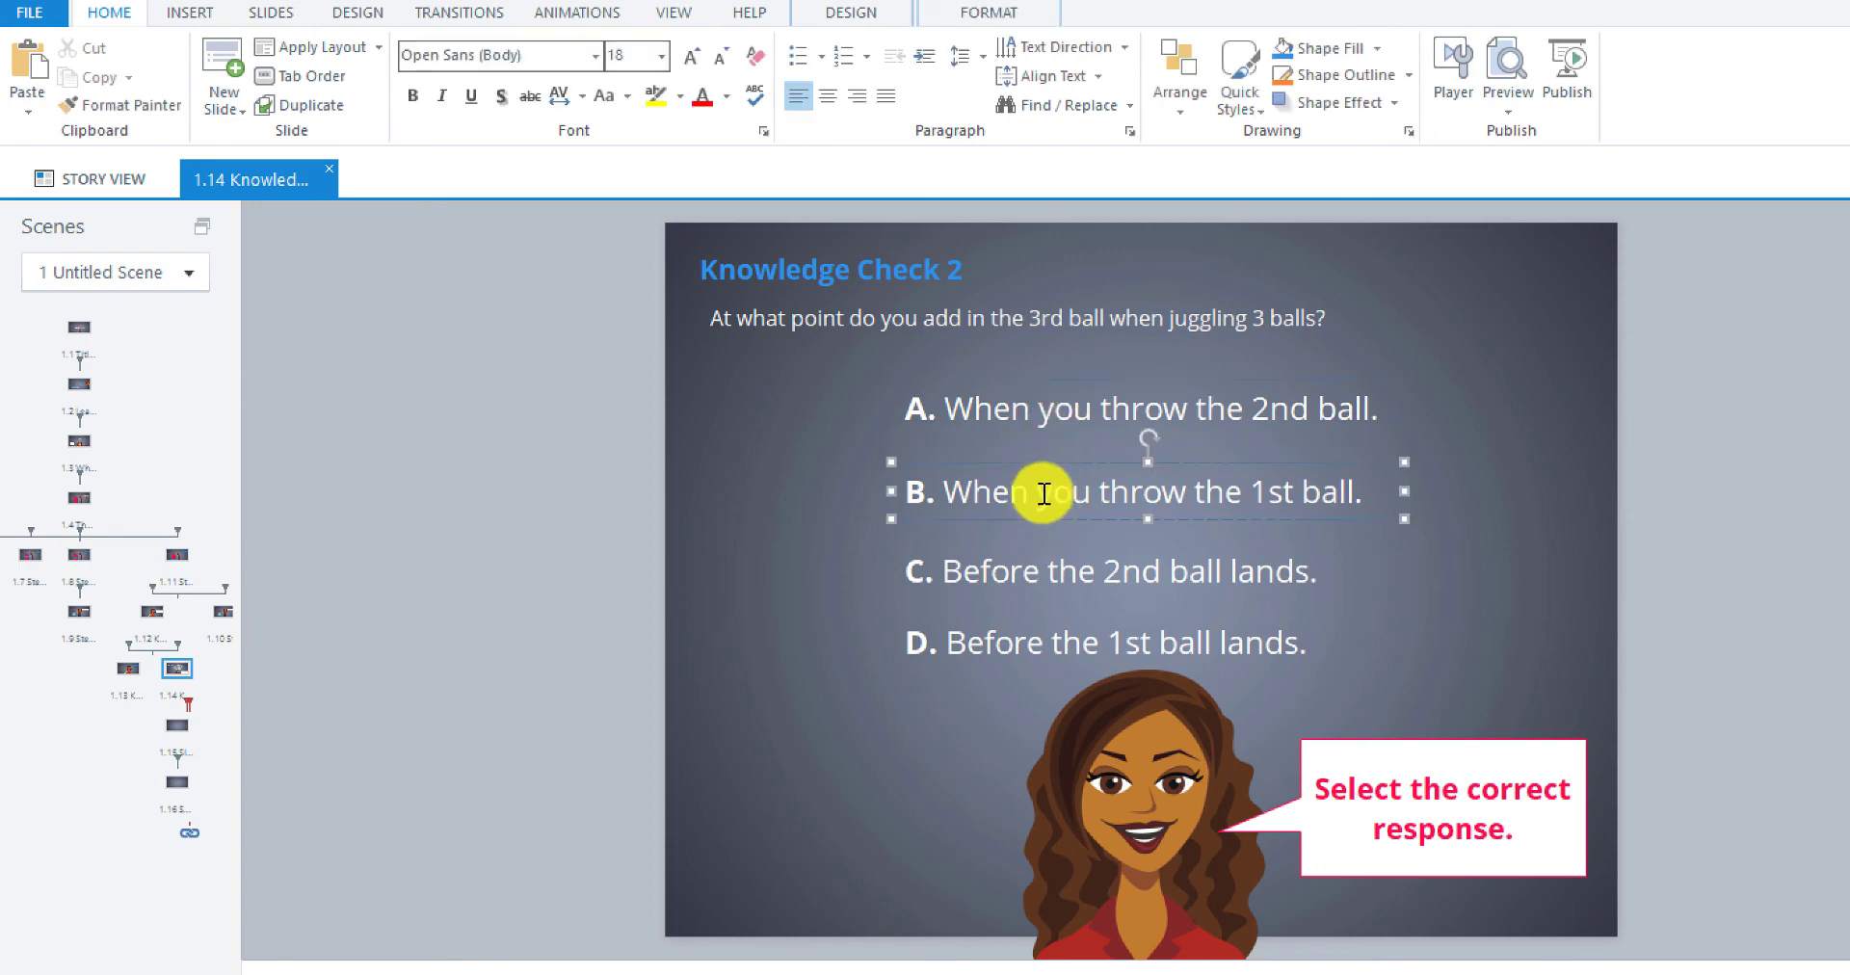
click(1040, 420)
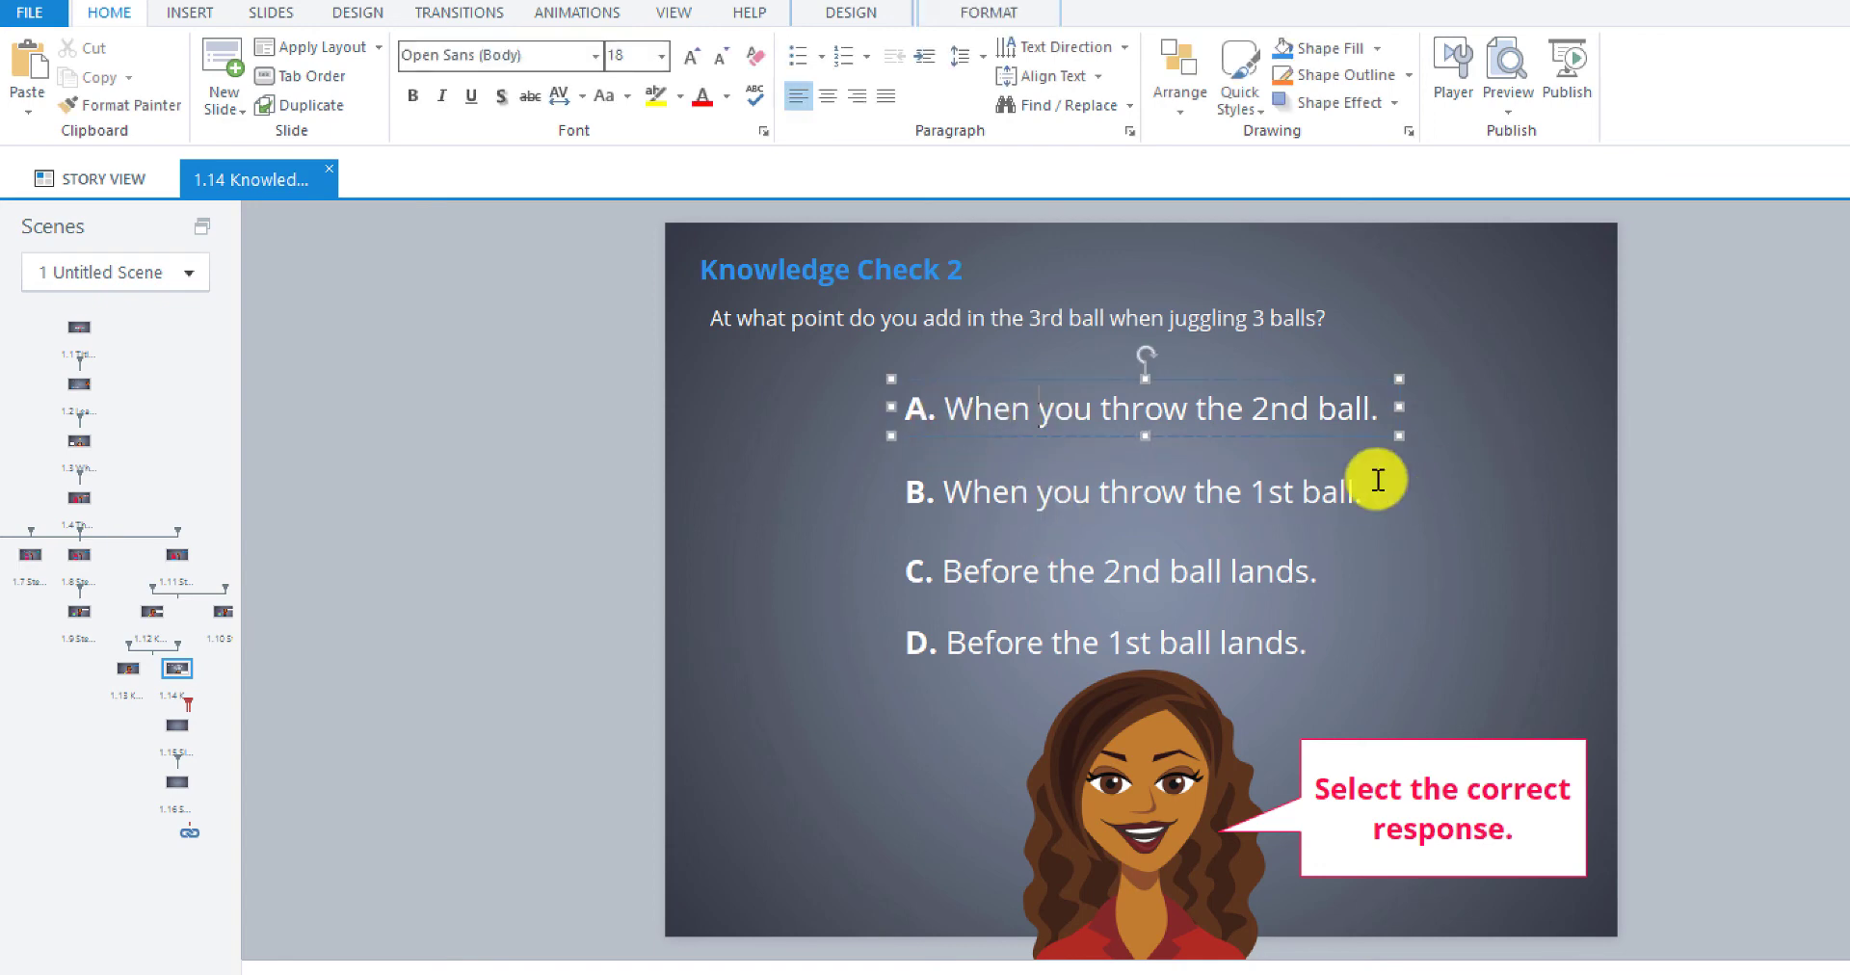
click(1041, 411)
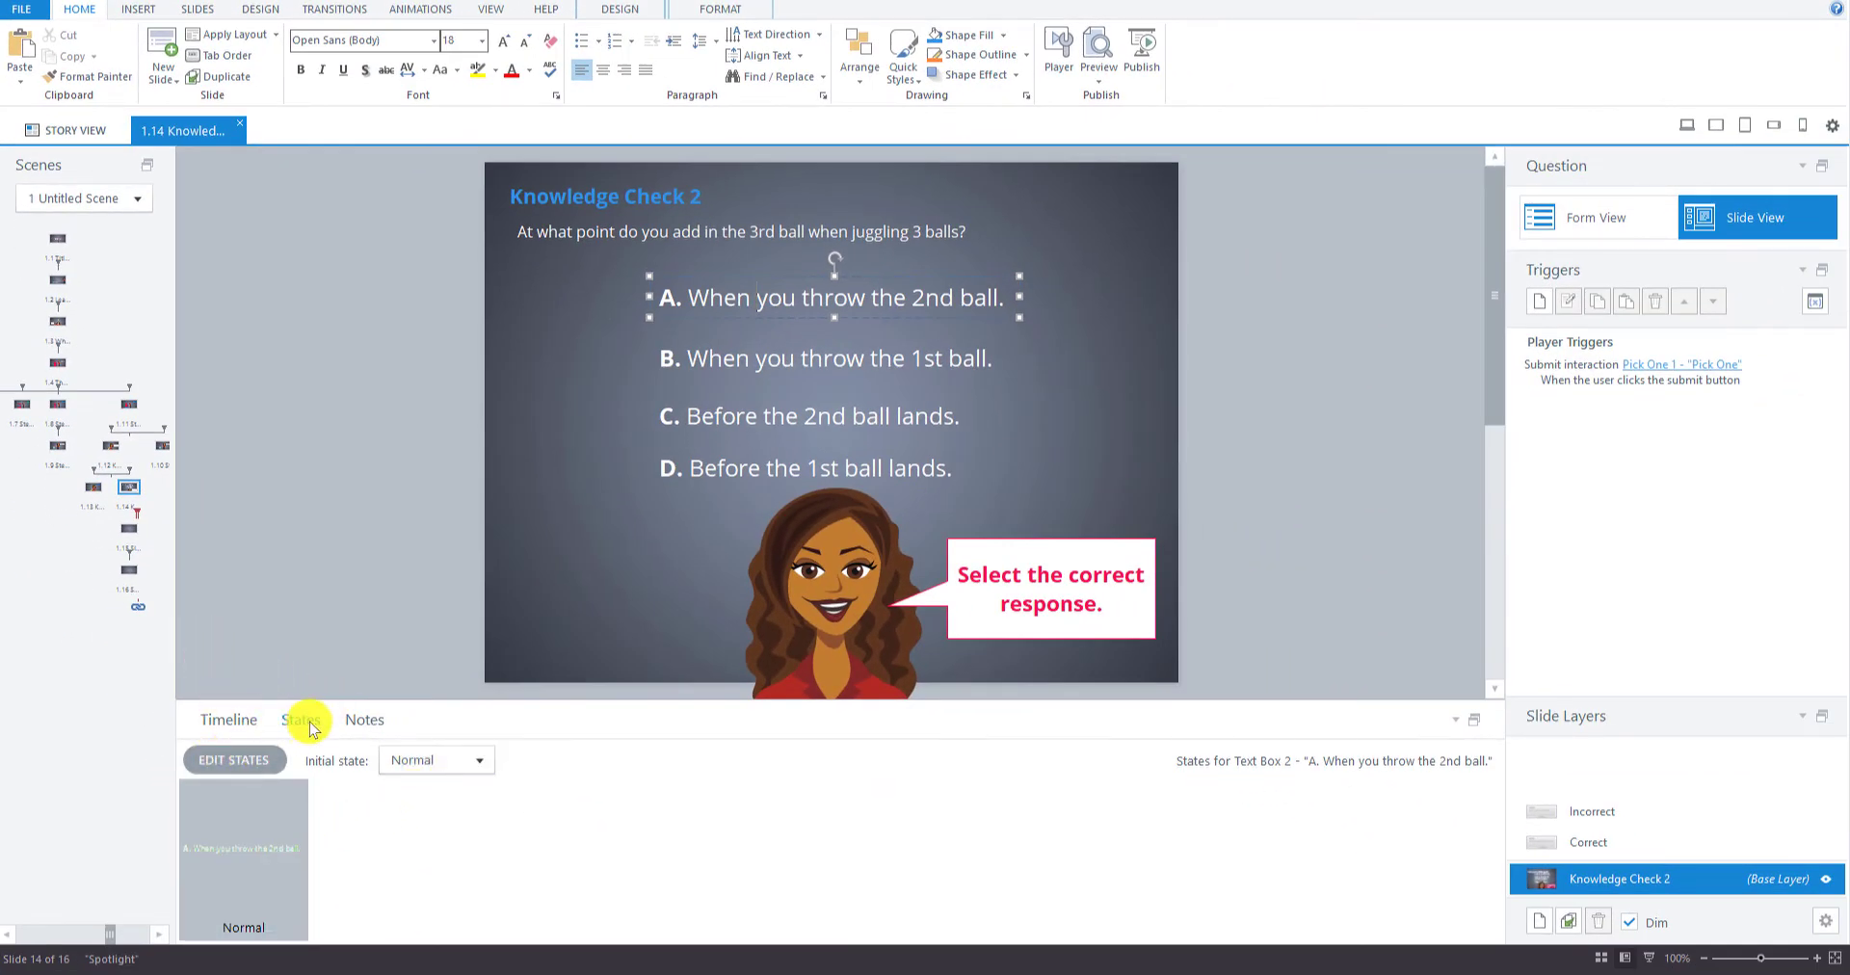
click(228, 720)
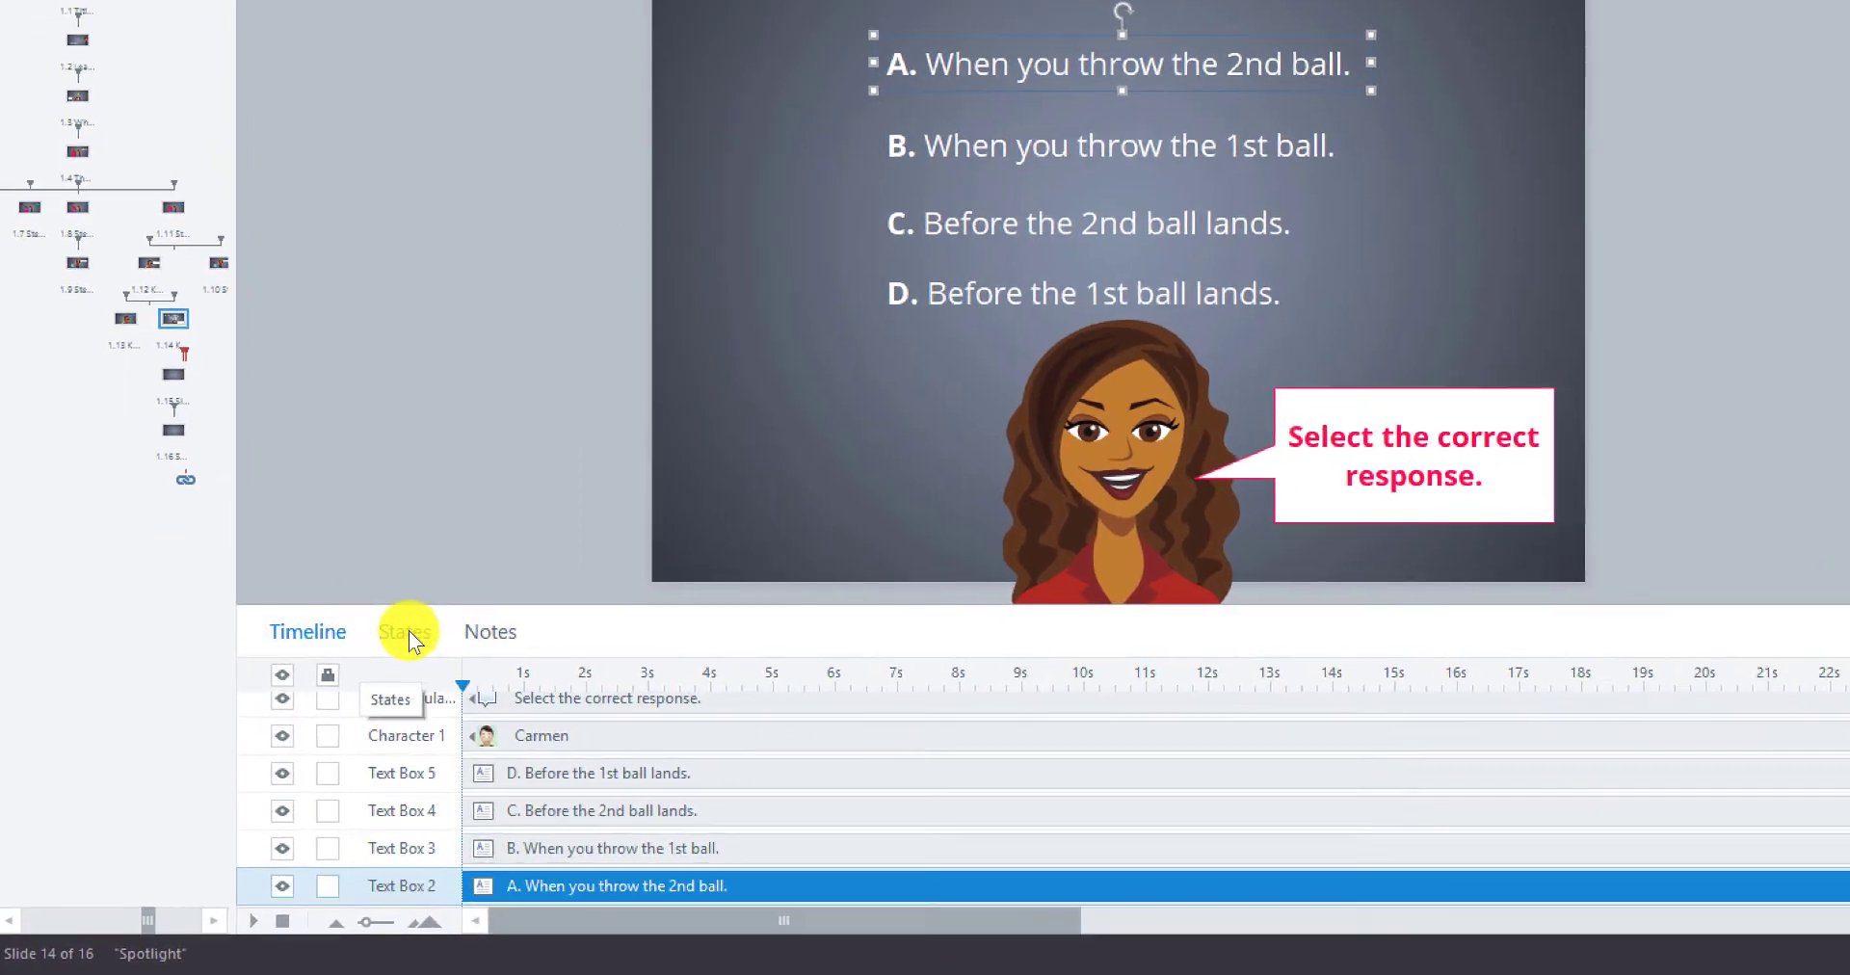
click(301, 721)
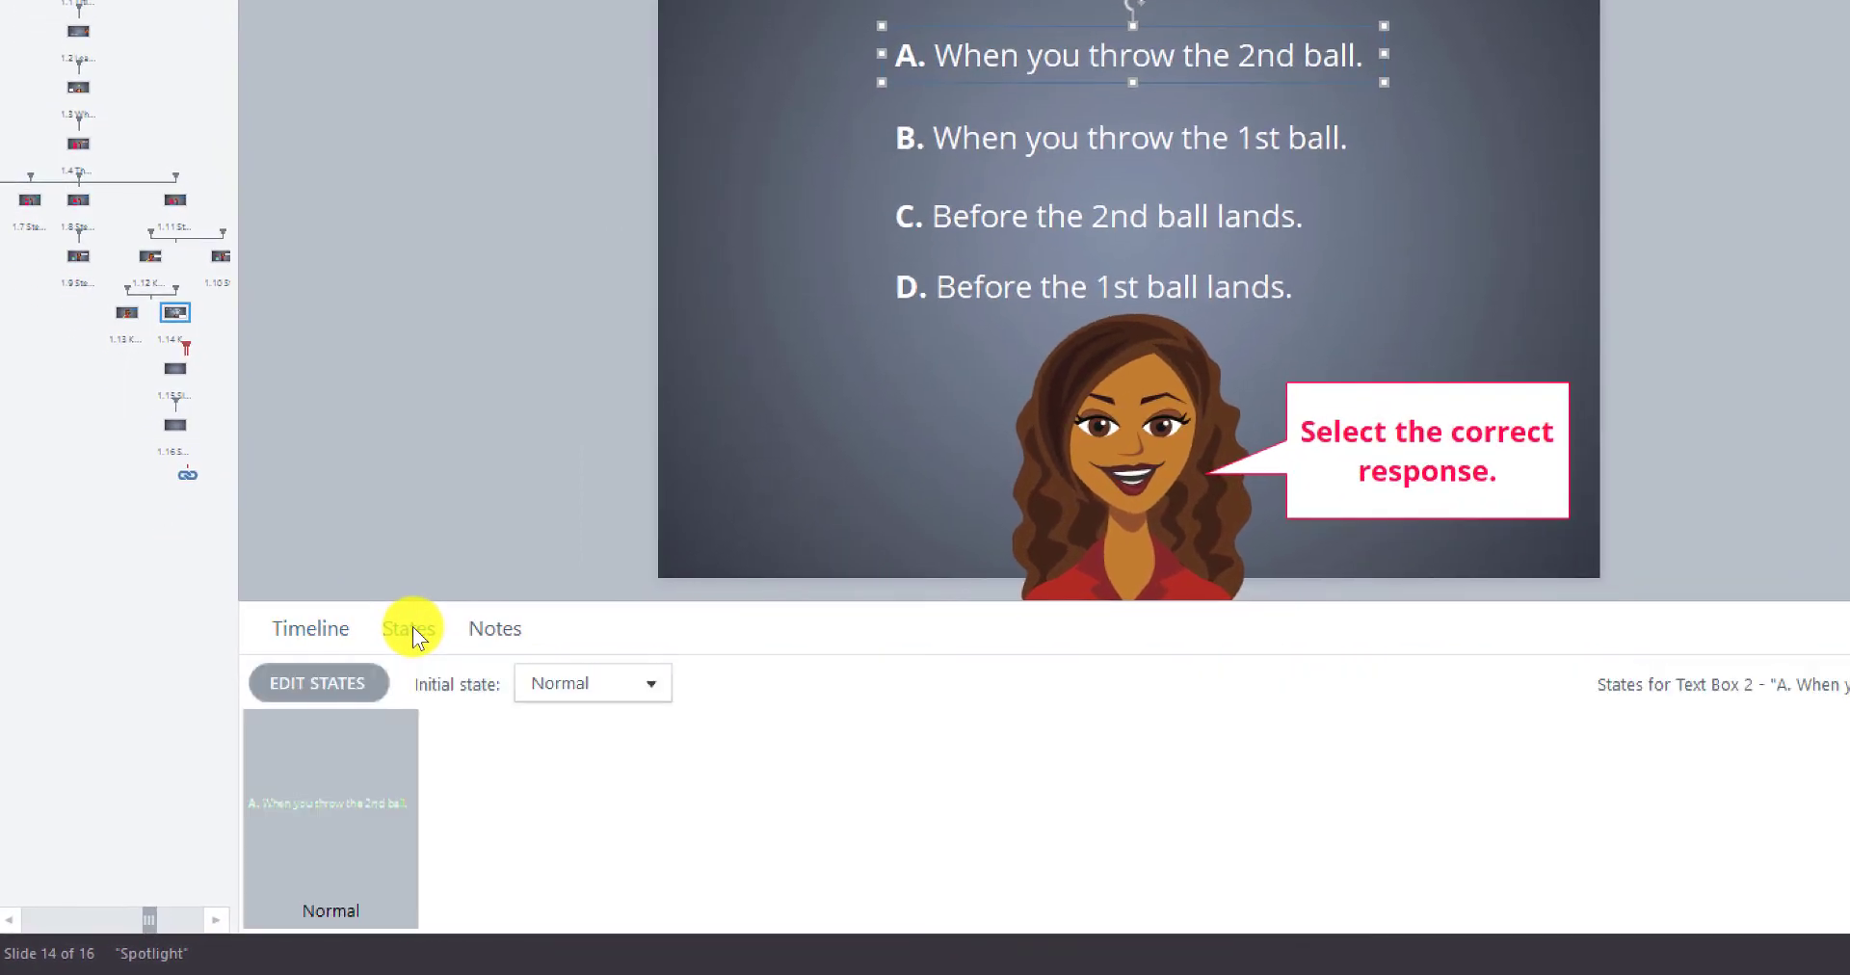
- Add a new state named 'Selected' to answer A
click(345, 679)
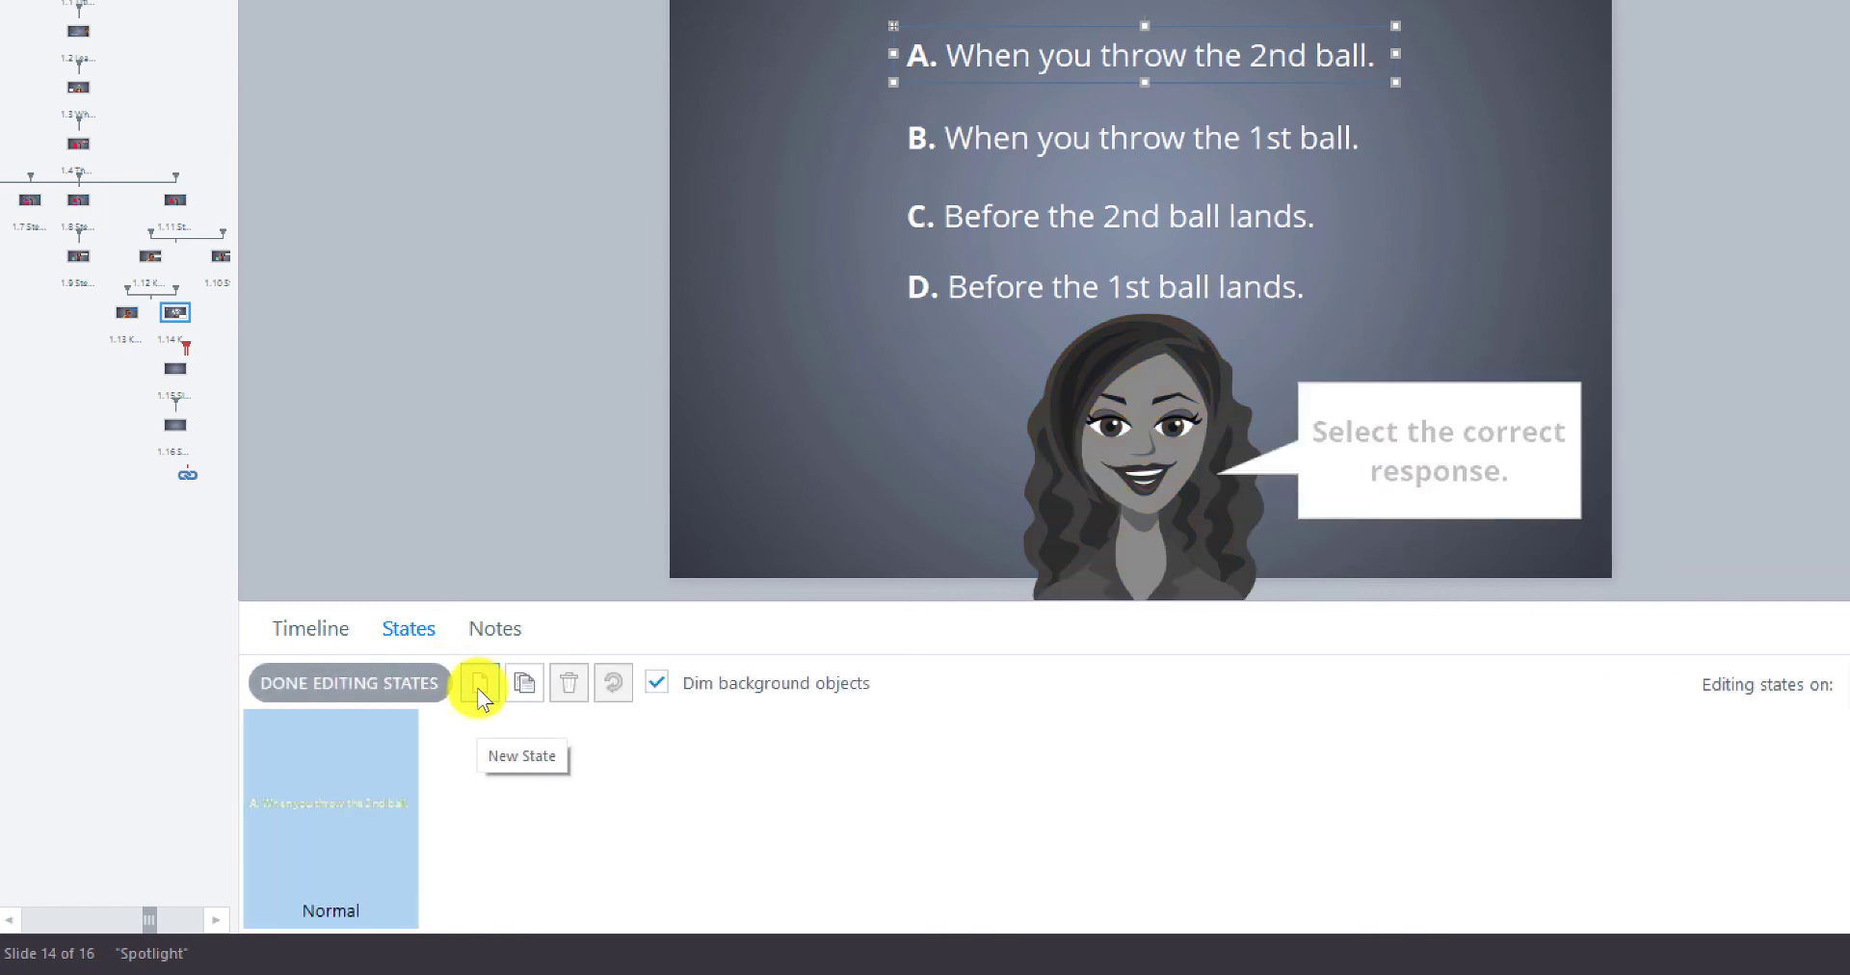
click(481, 683)
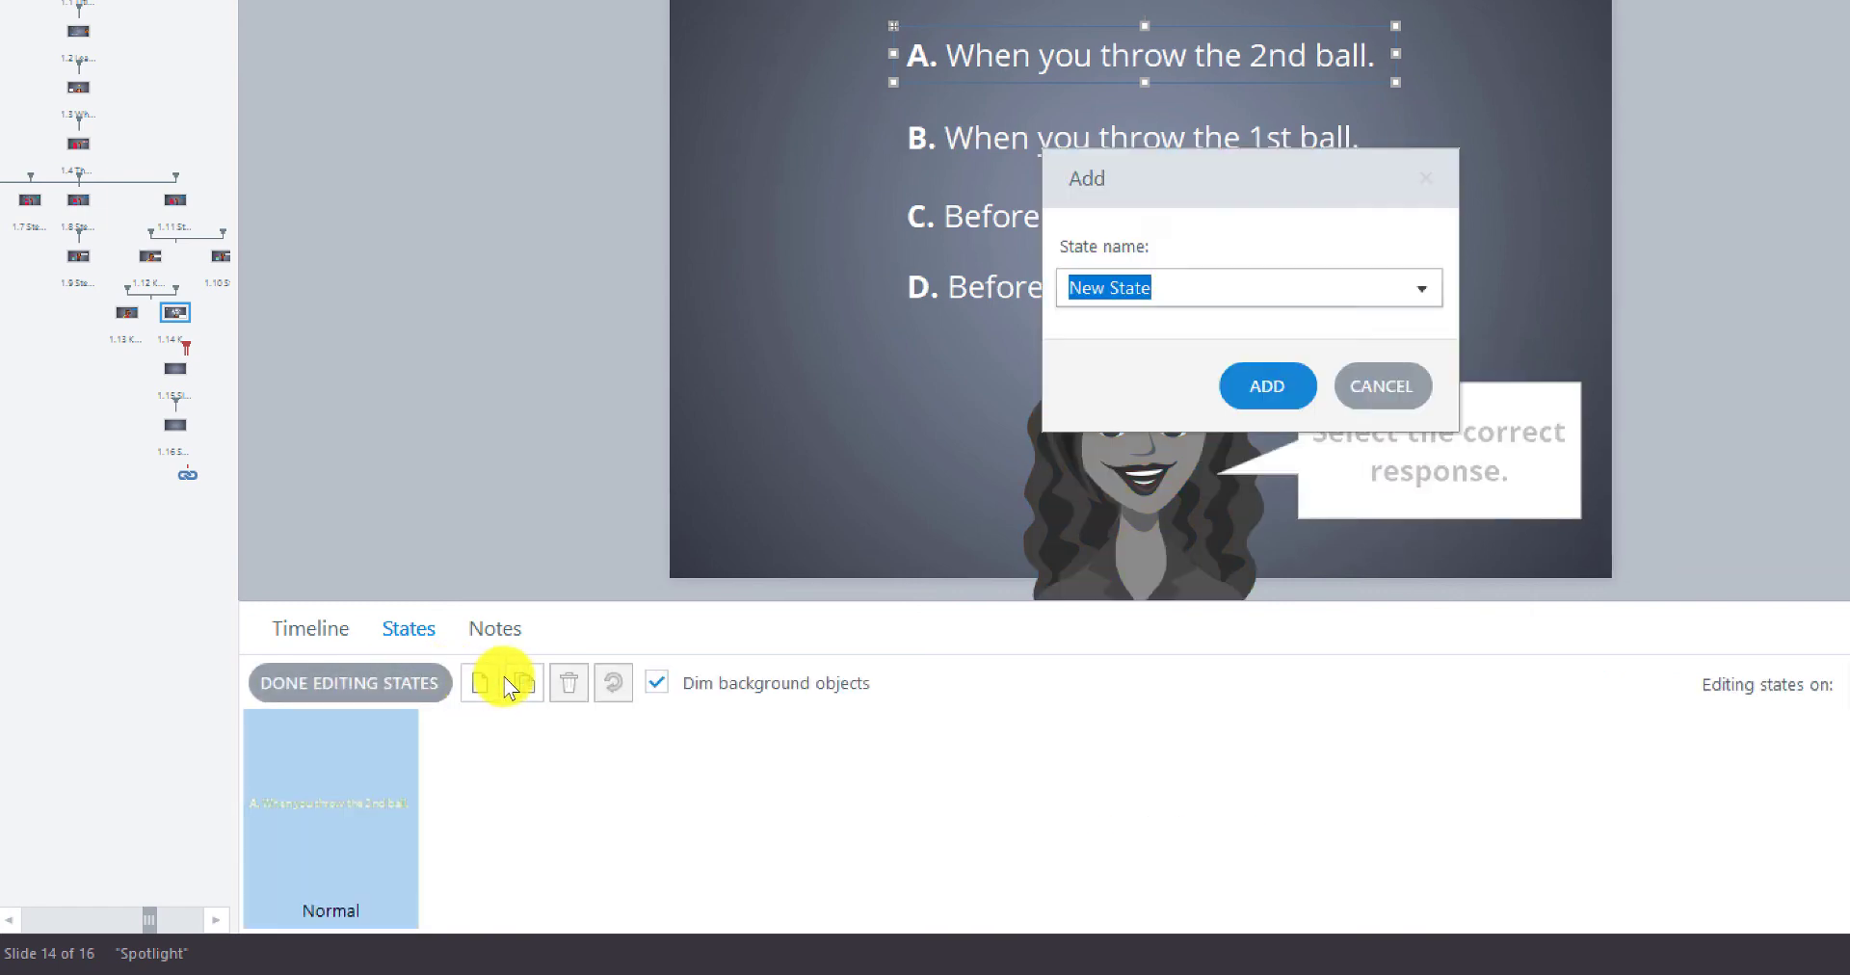
click(1430, 293)
click(1189, 448)
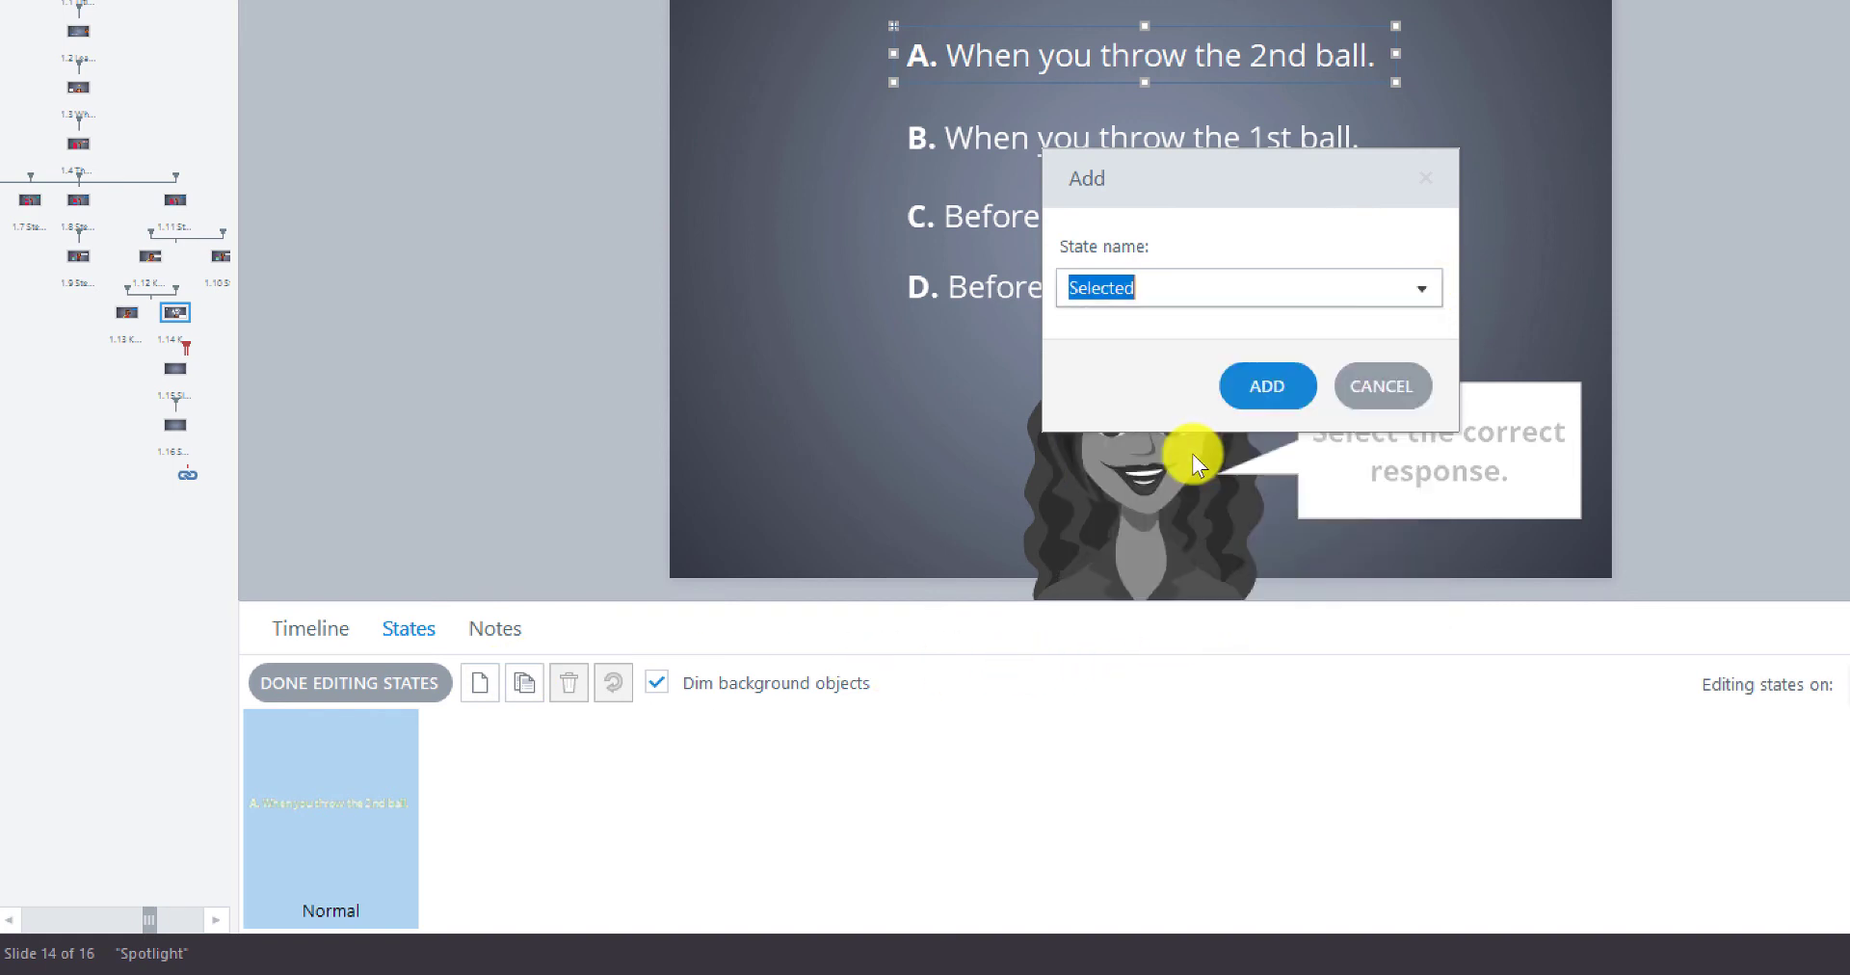
click(1286, 381)
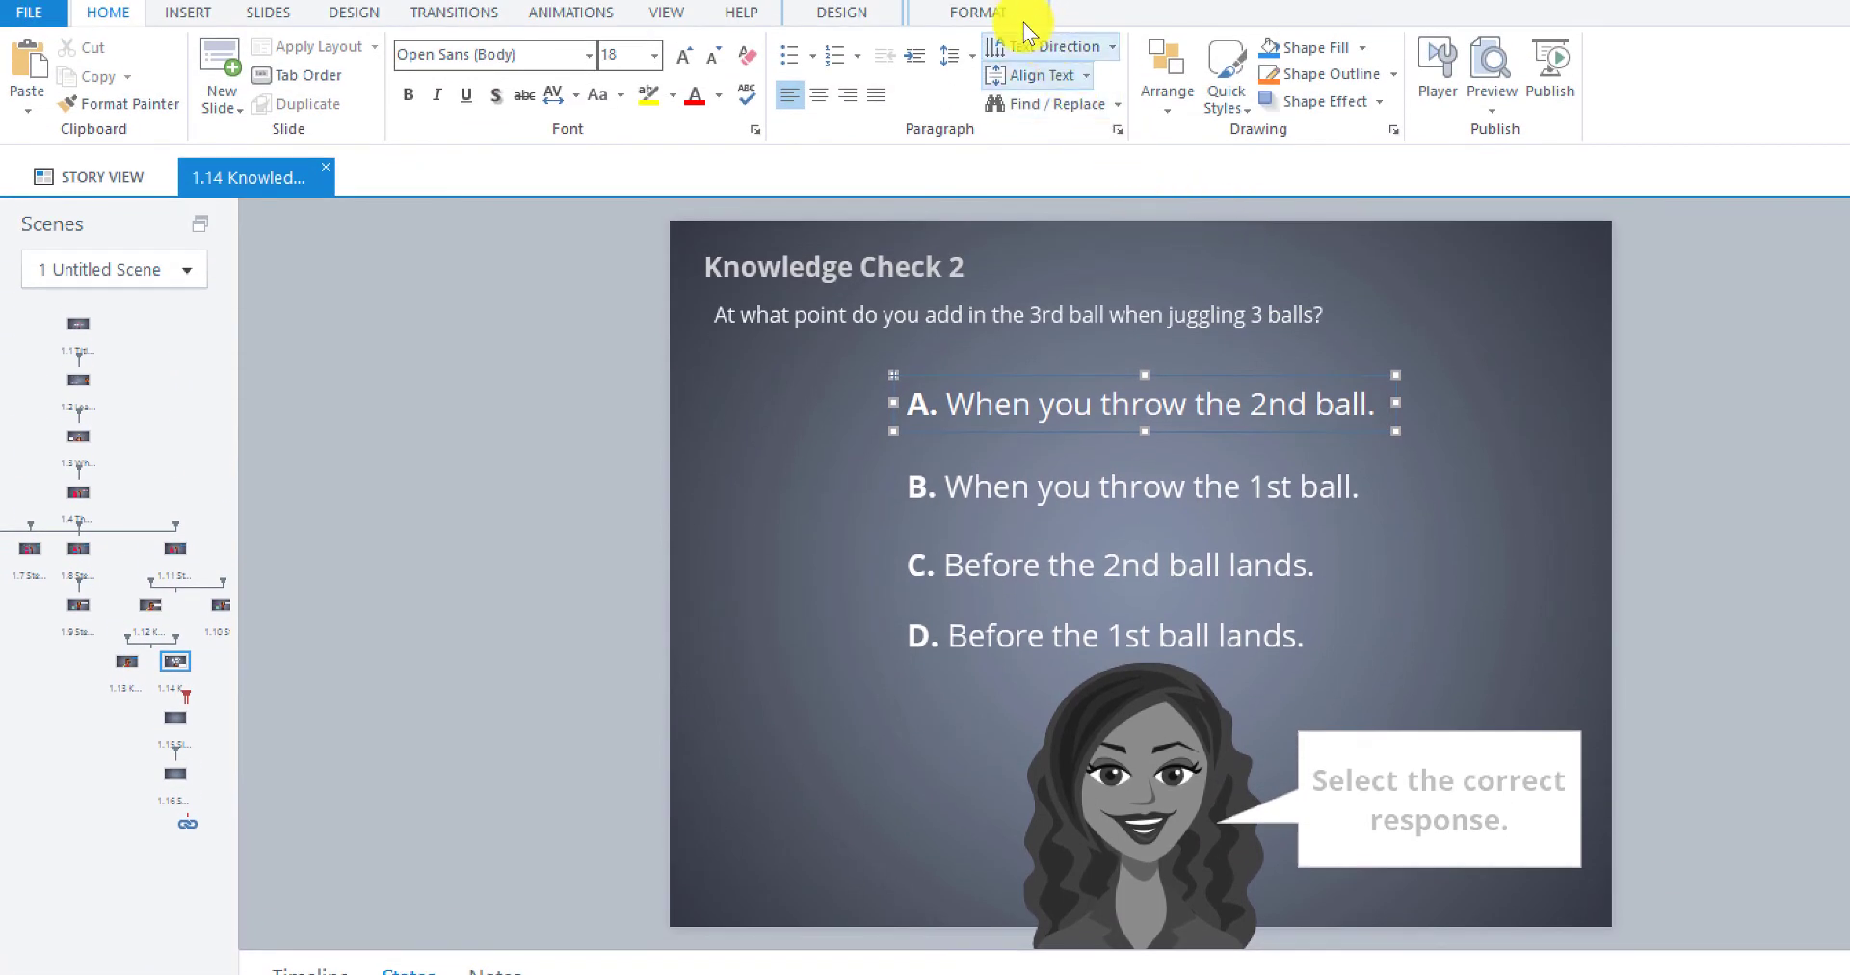
- Fill answer A's Selected state with a custom blue colour
click(997, 14)
click(1135, 47)
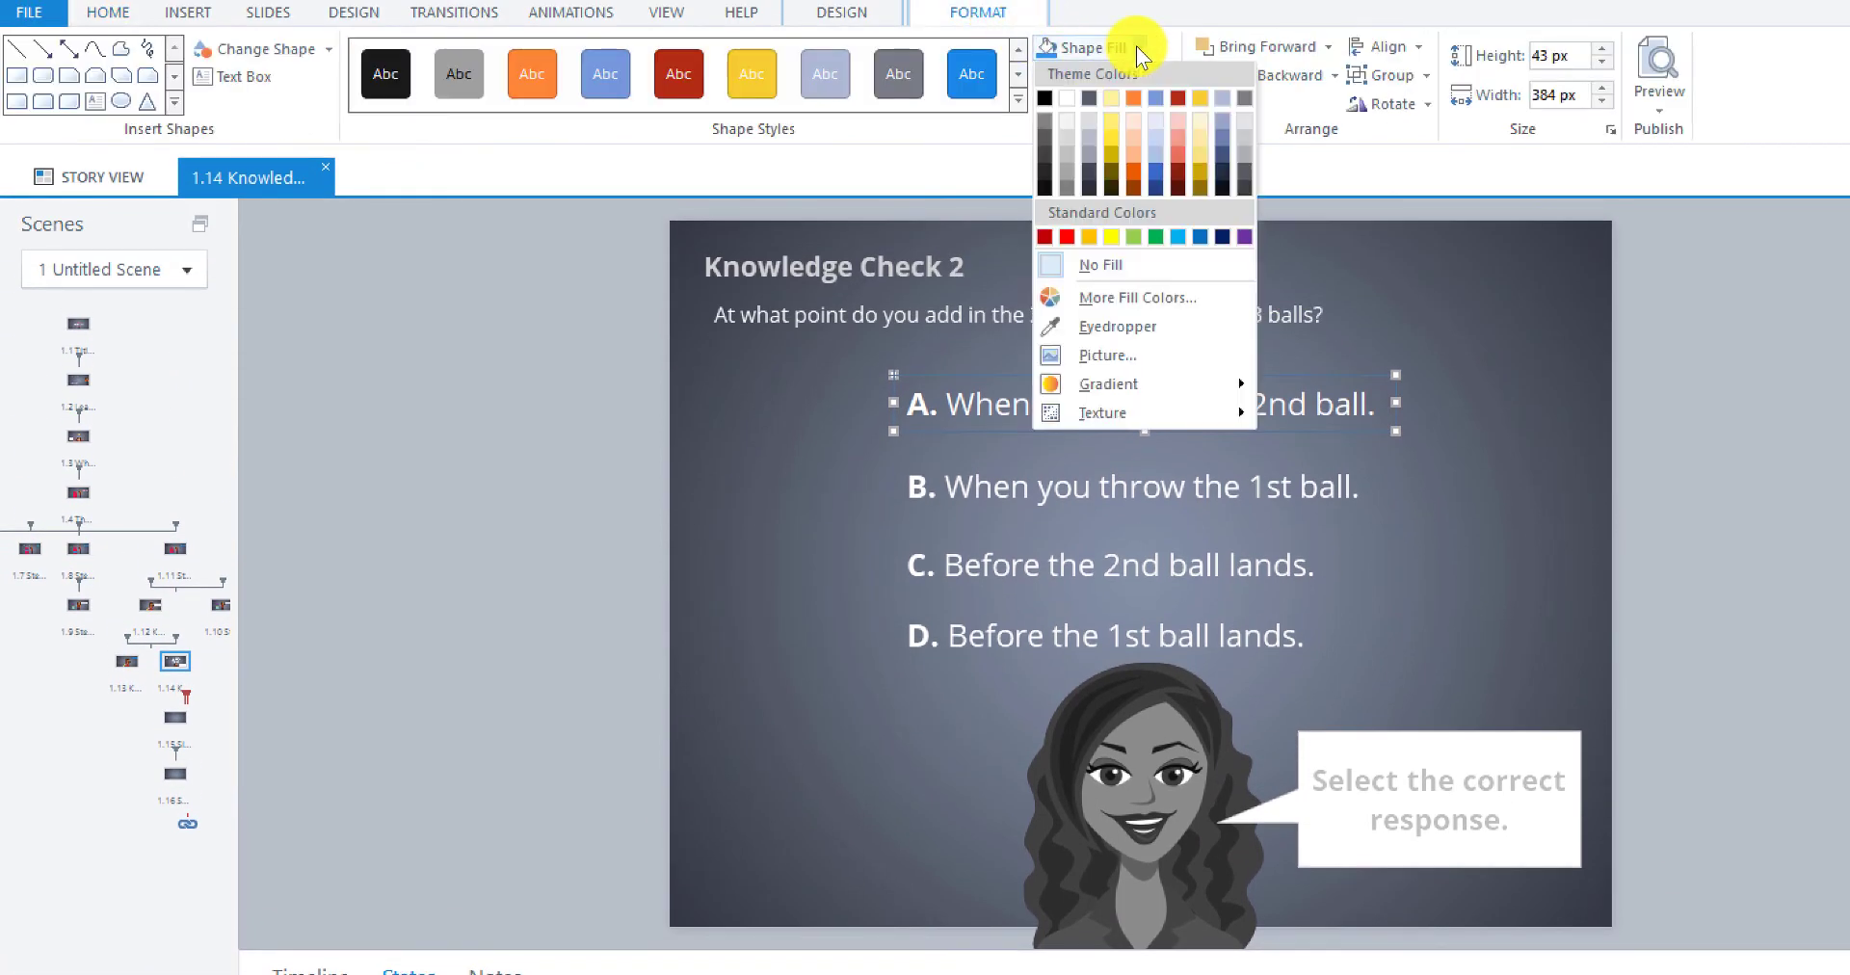
click(1123, 298)
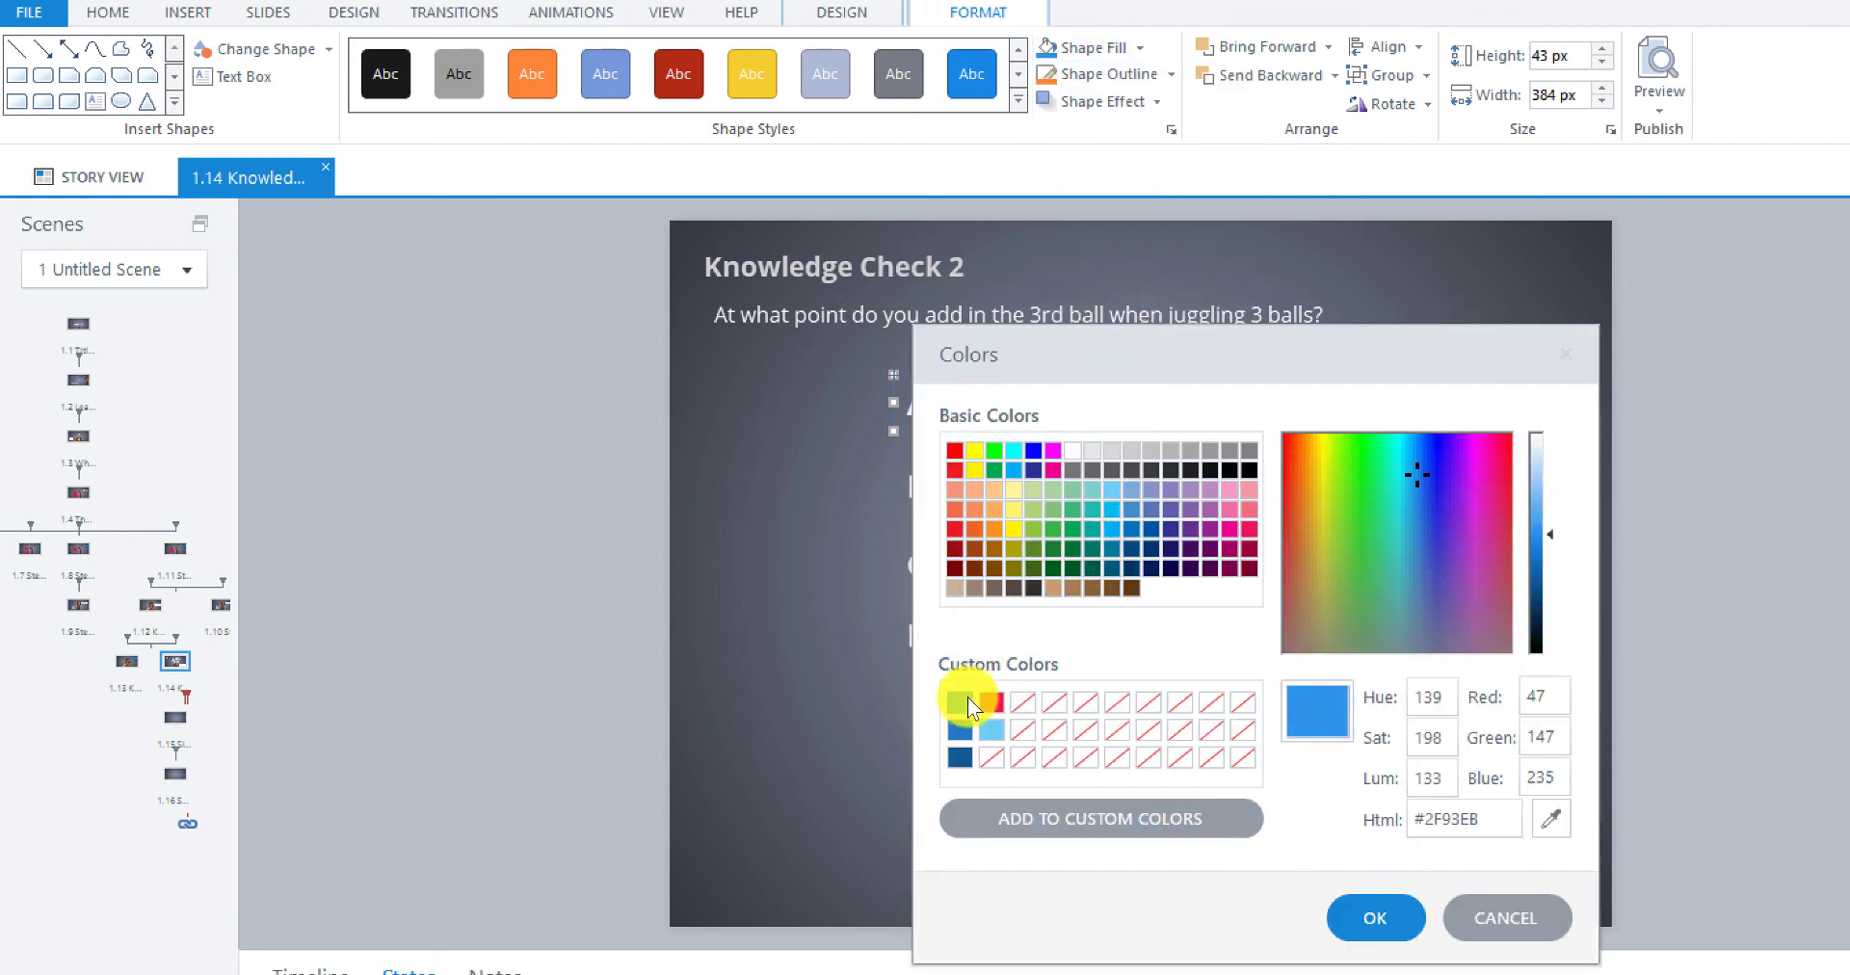
click(1372, 918)
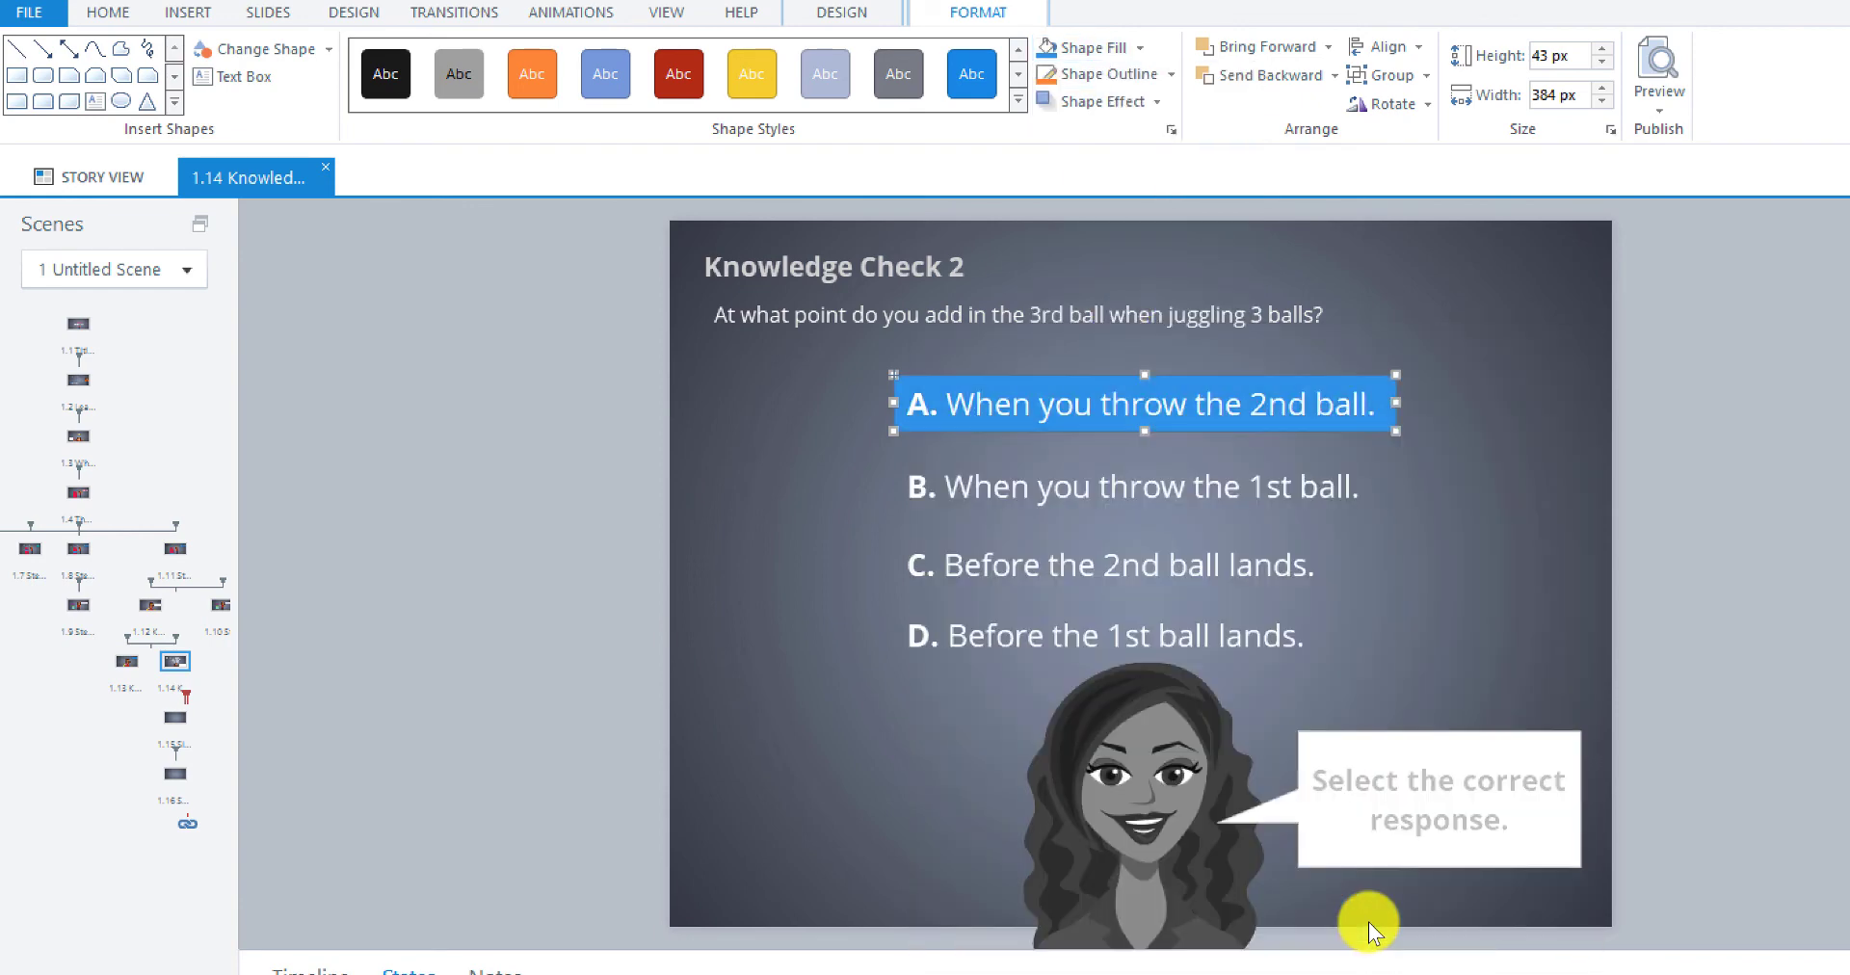
- Add a 15px glow to answer A's Selected state and finish editing states
click(1157, 100)
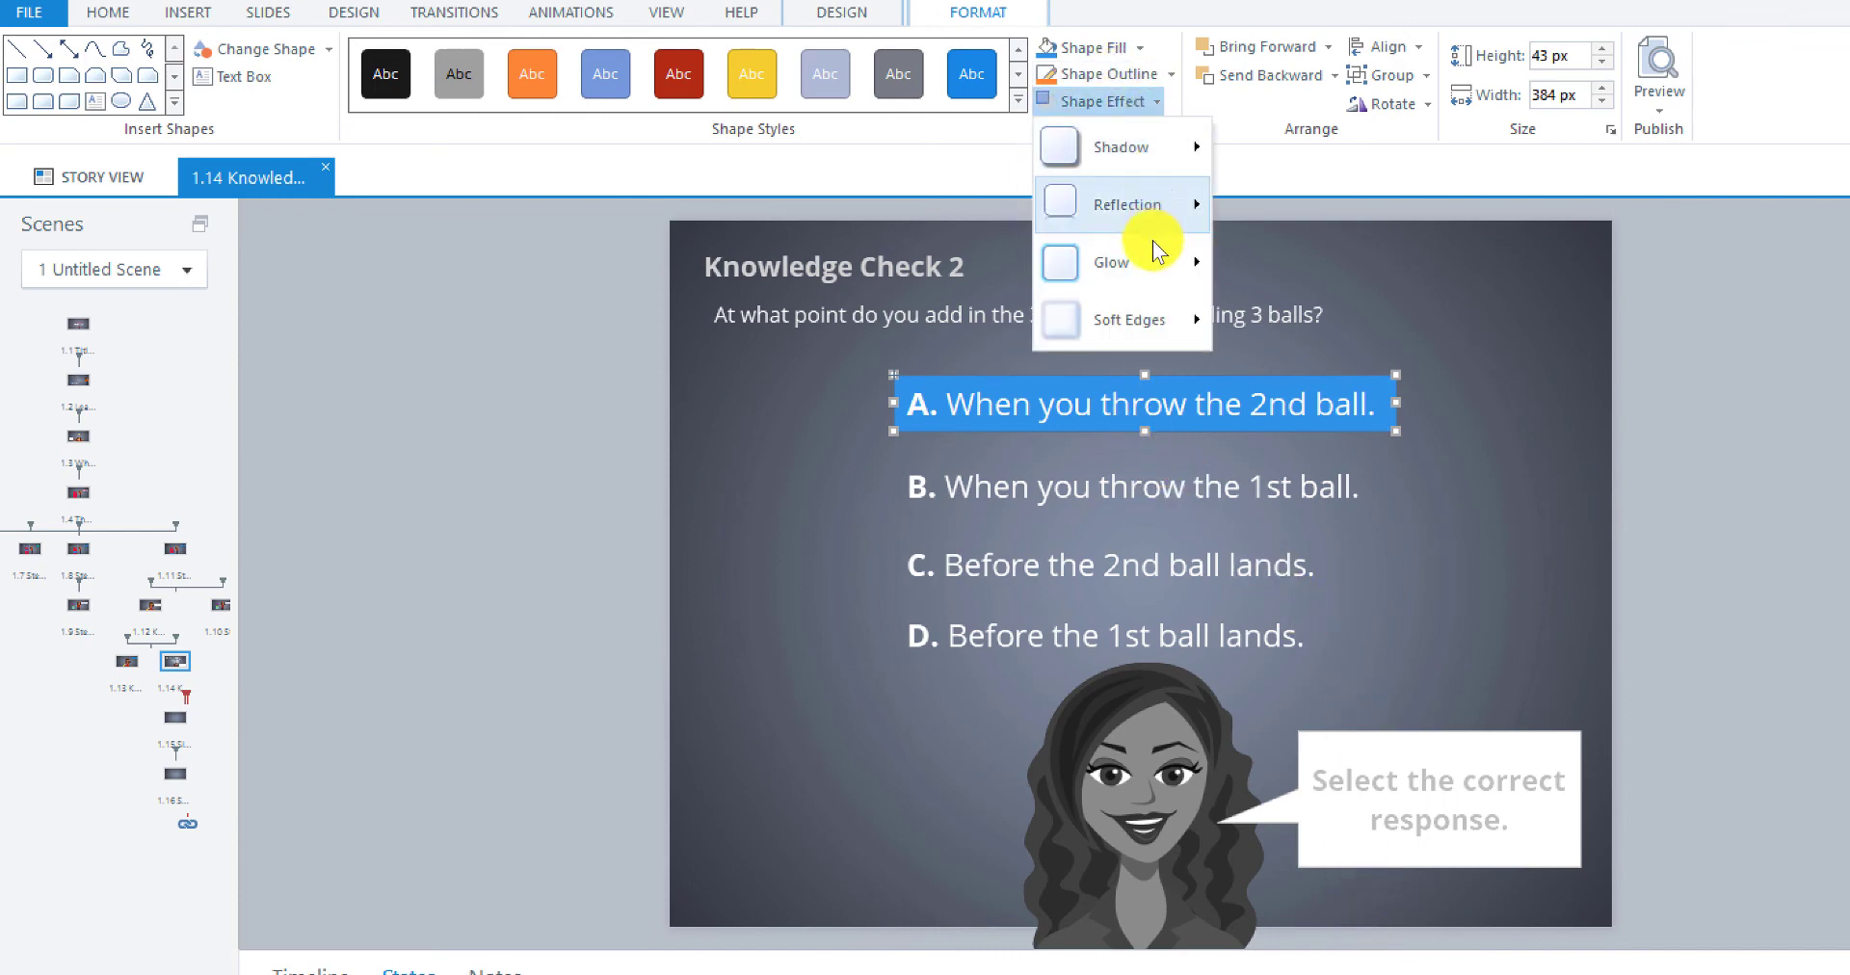
mouse_move(1144, 274)
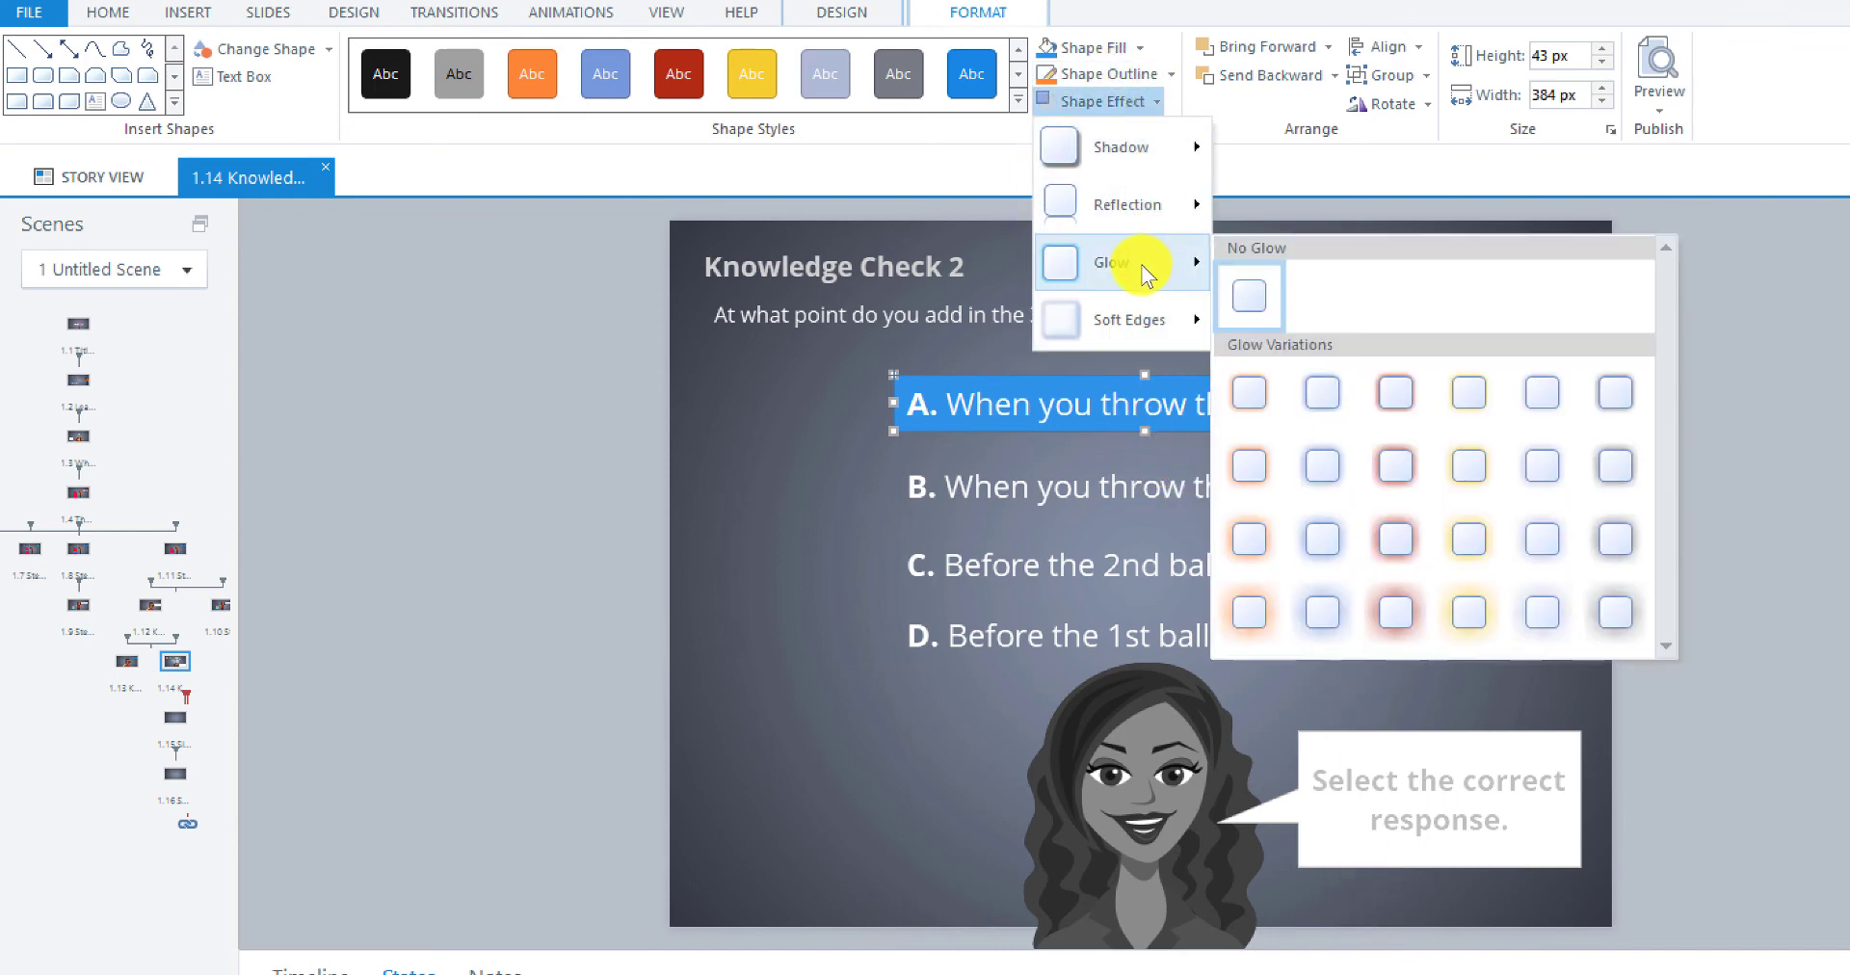
click(1539, 548)
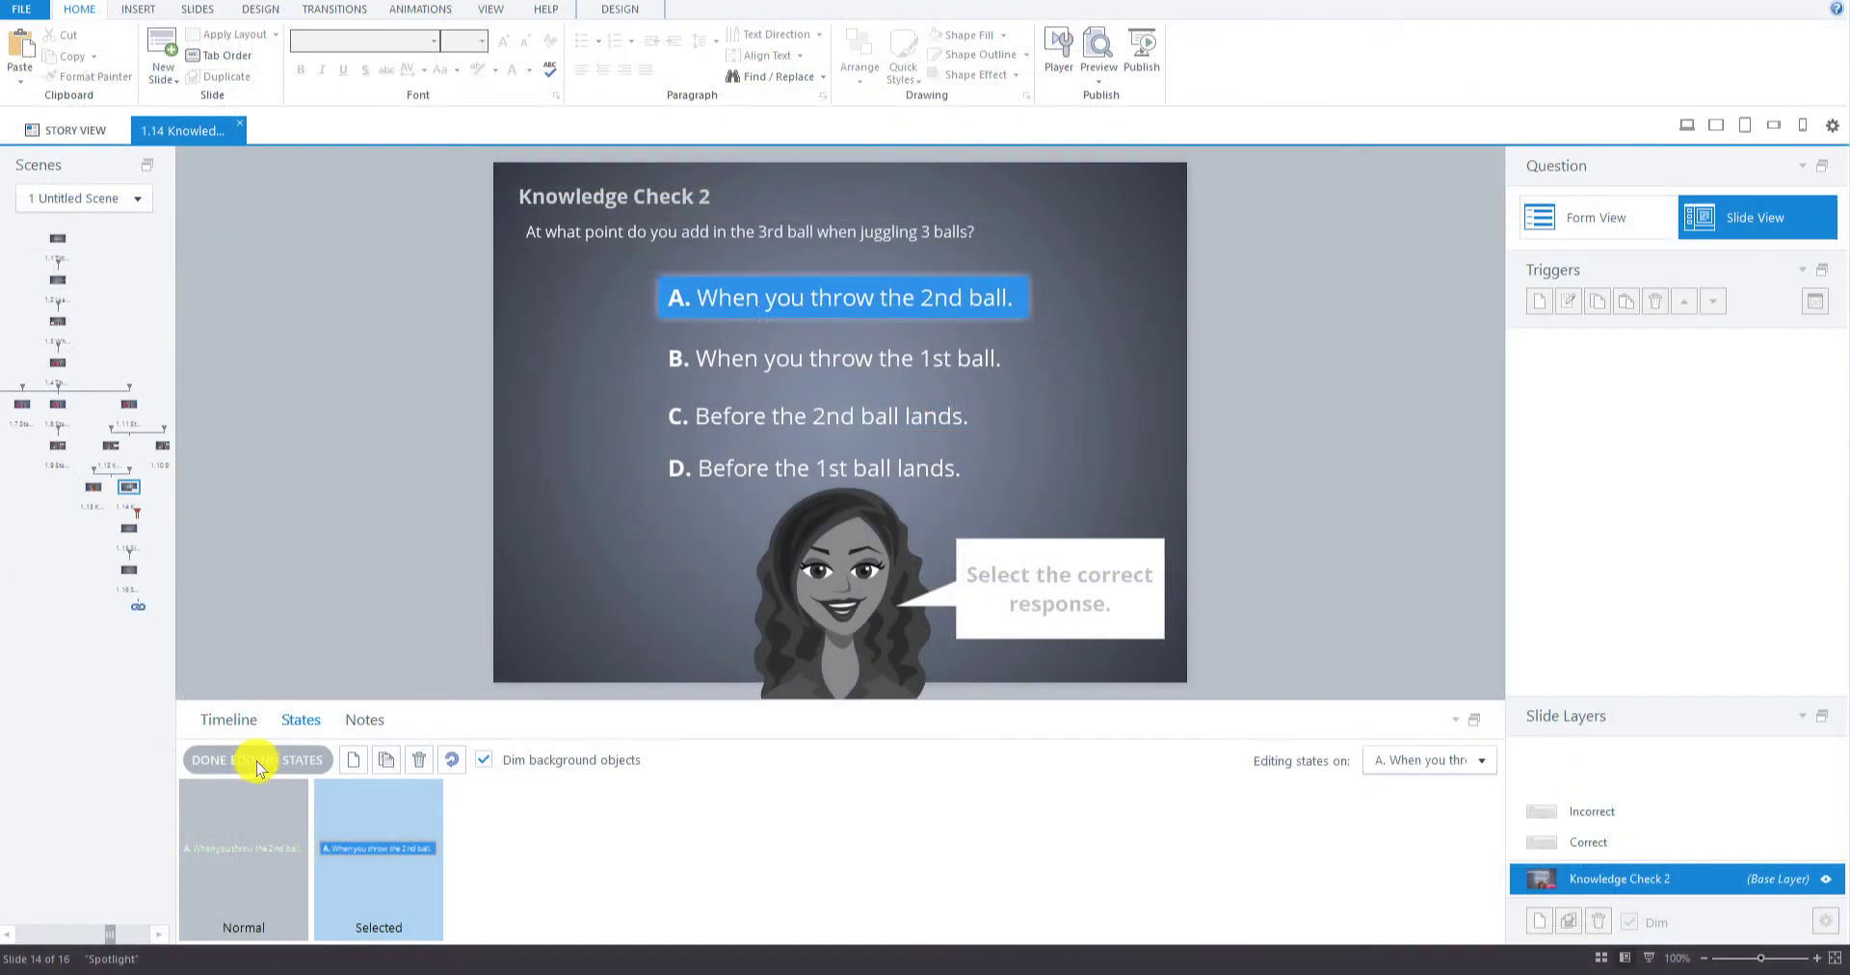
click(258, 763)
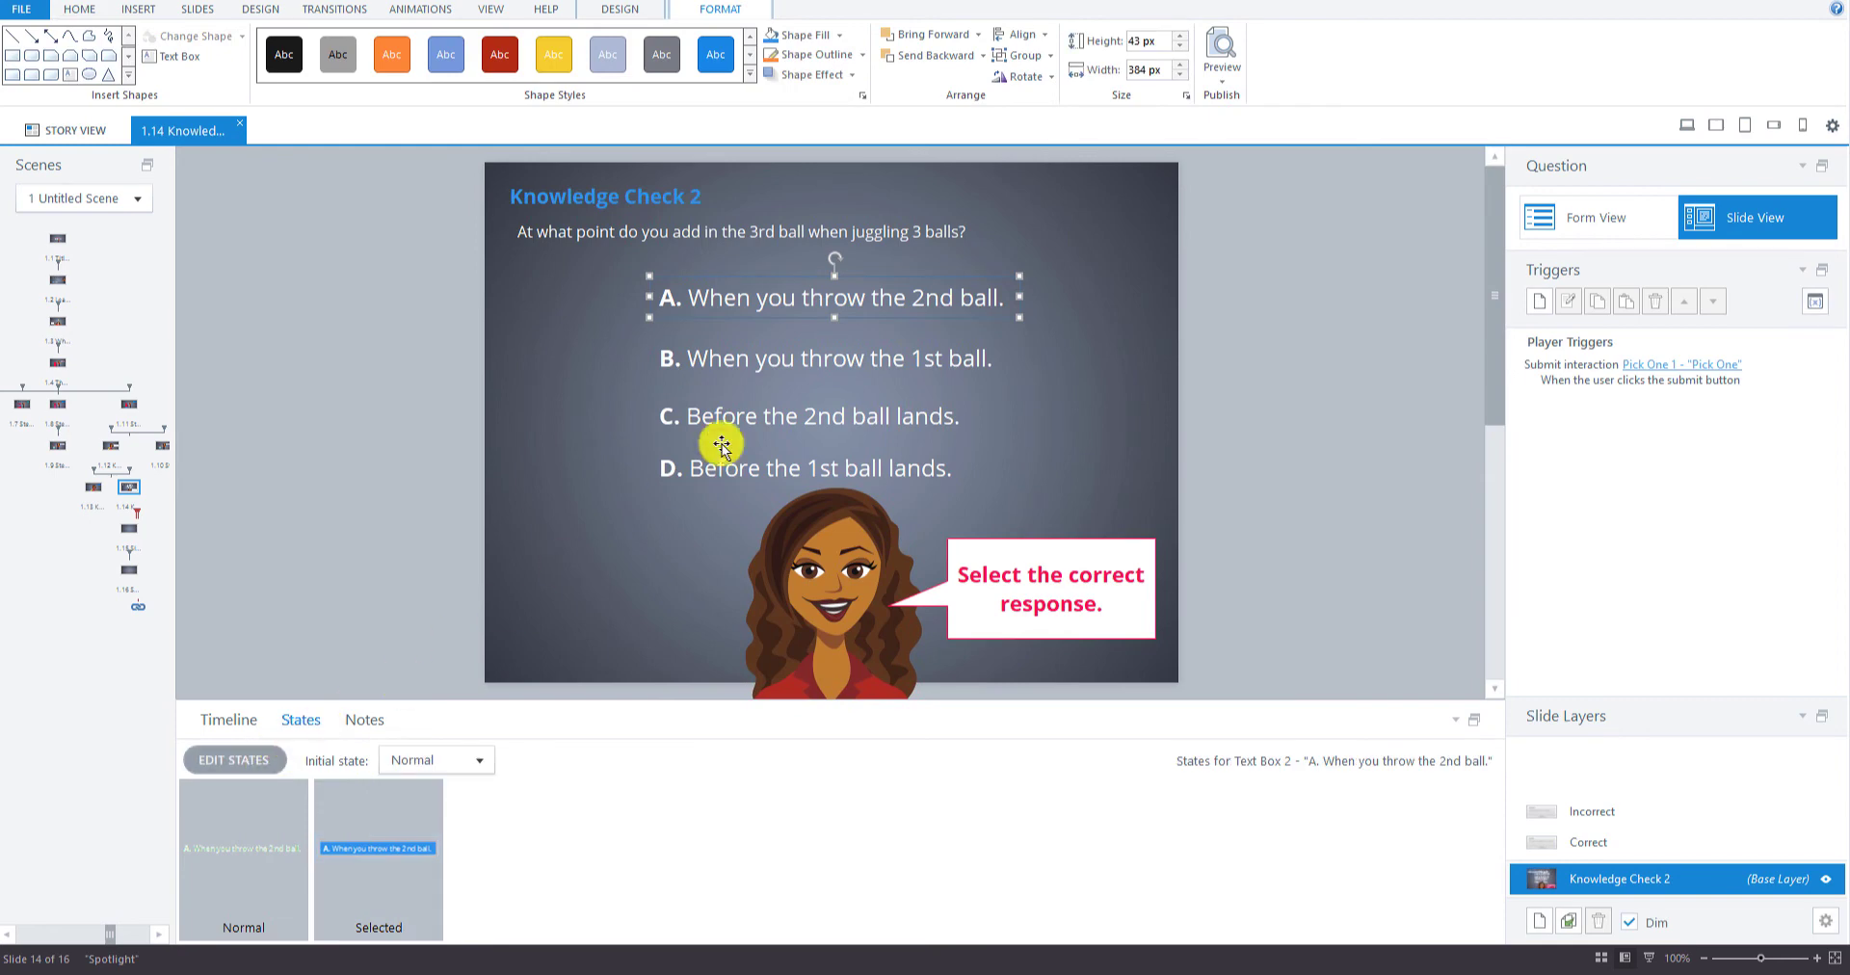
- Create a new 'Selected' state for answer B
click(755, 352)
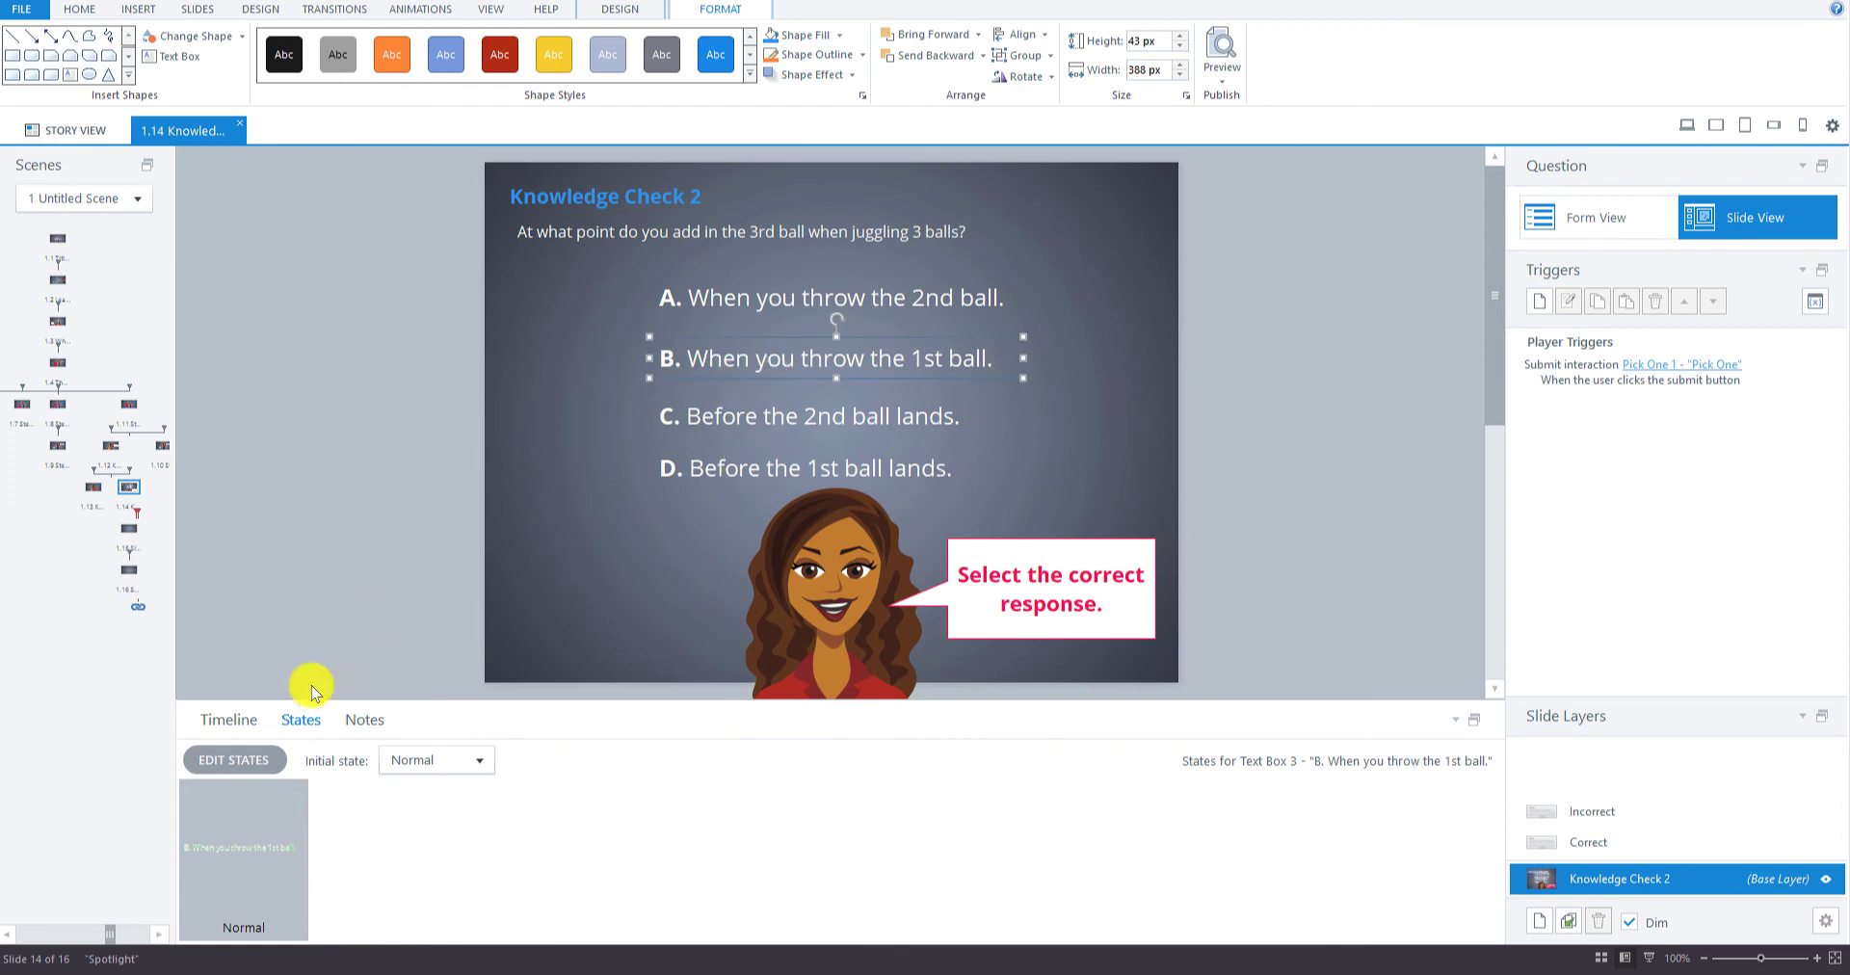
click(240, 760)
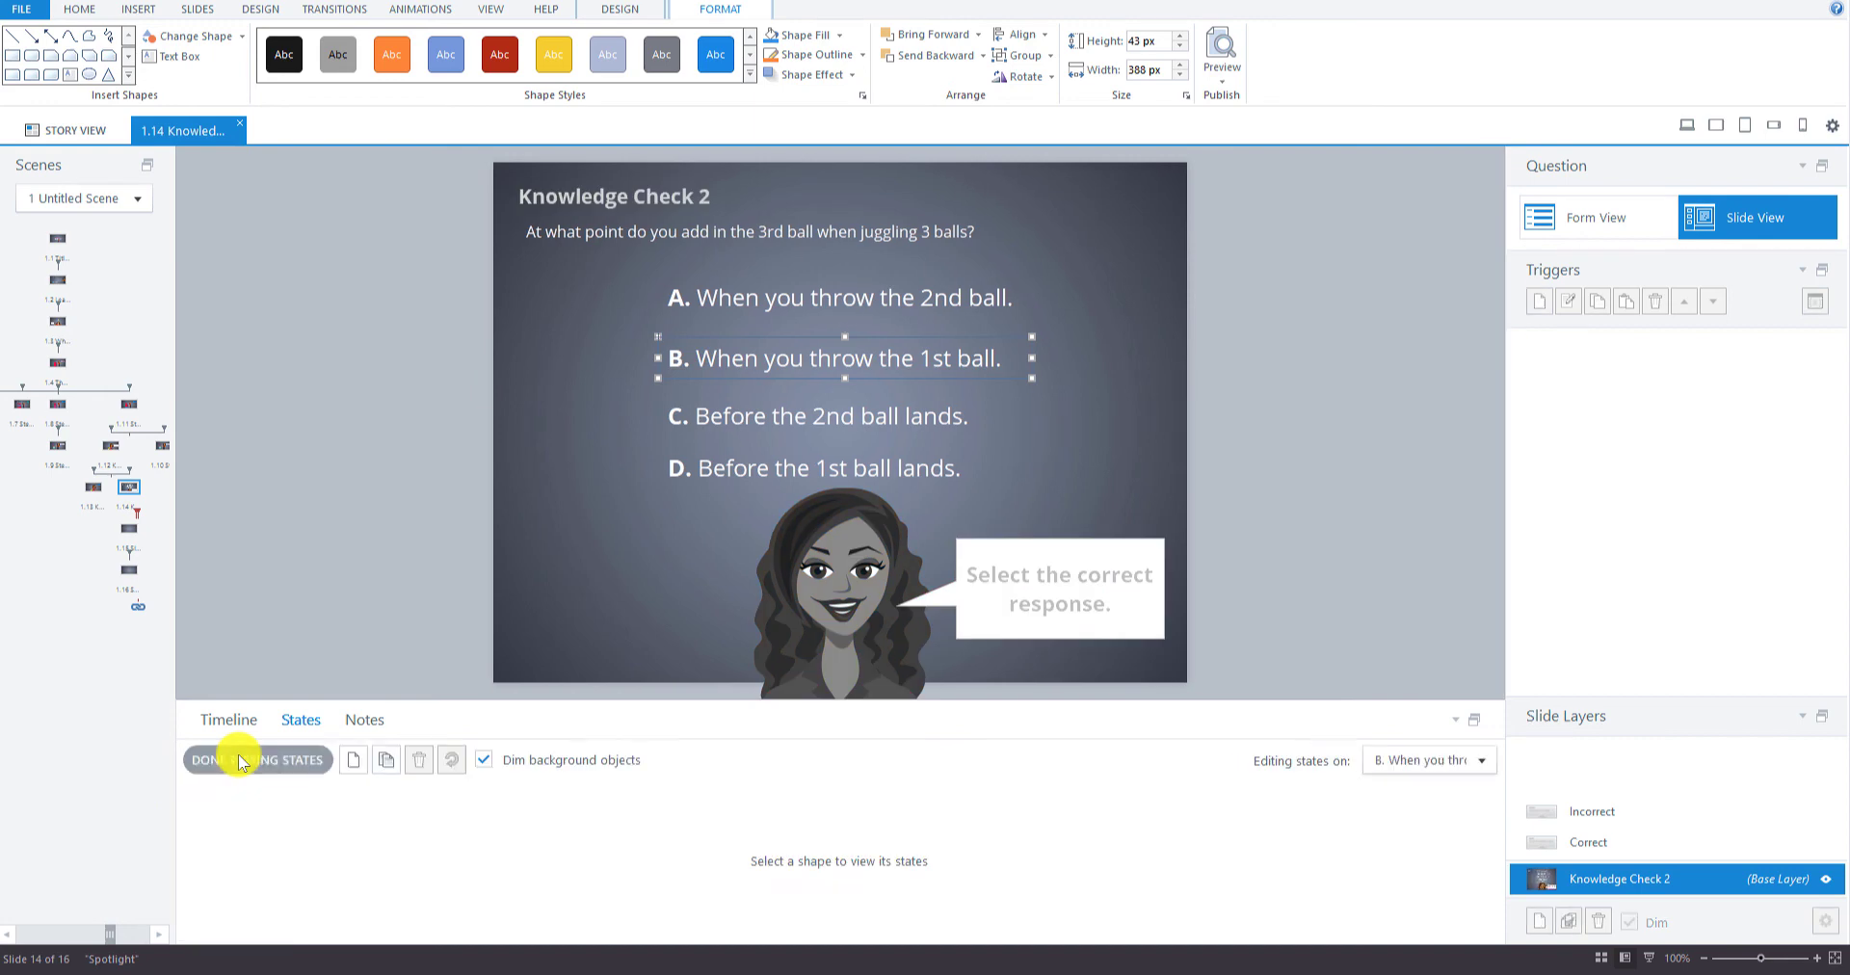
click(353, 761)
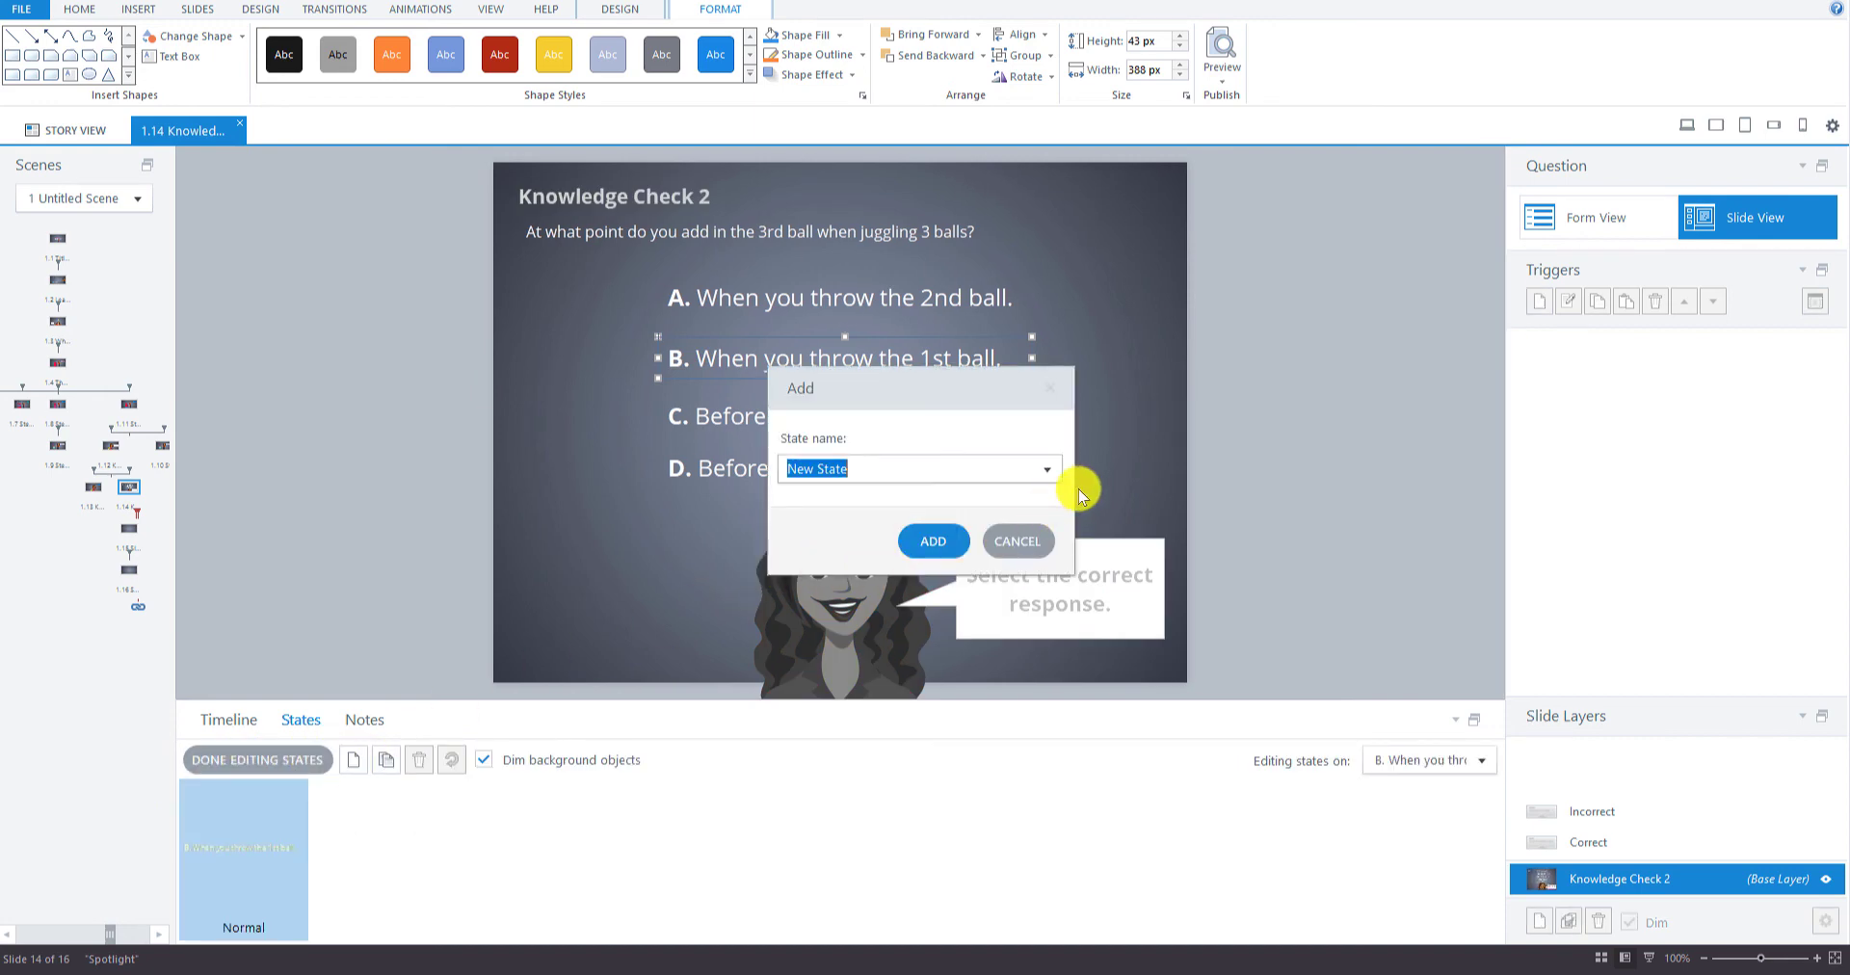
click(1047, 469)
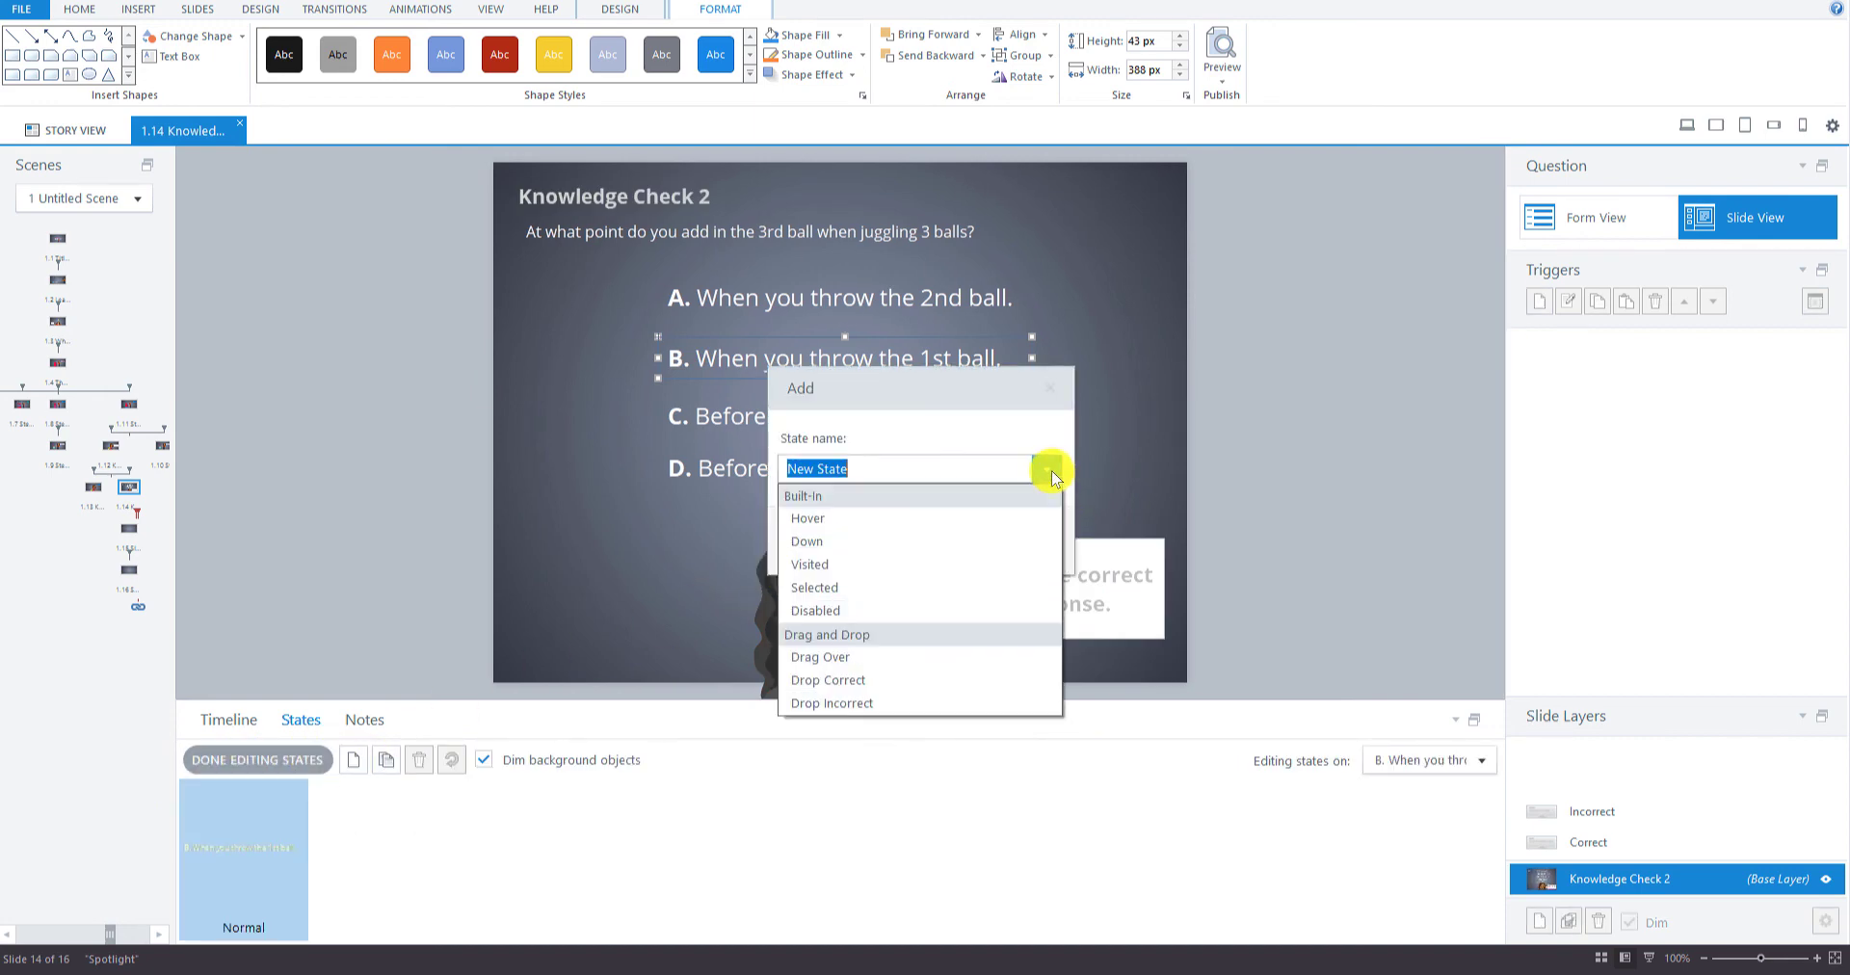
click(887, 586)
click(940, 545)
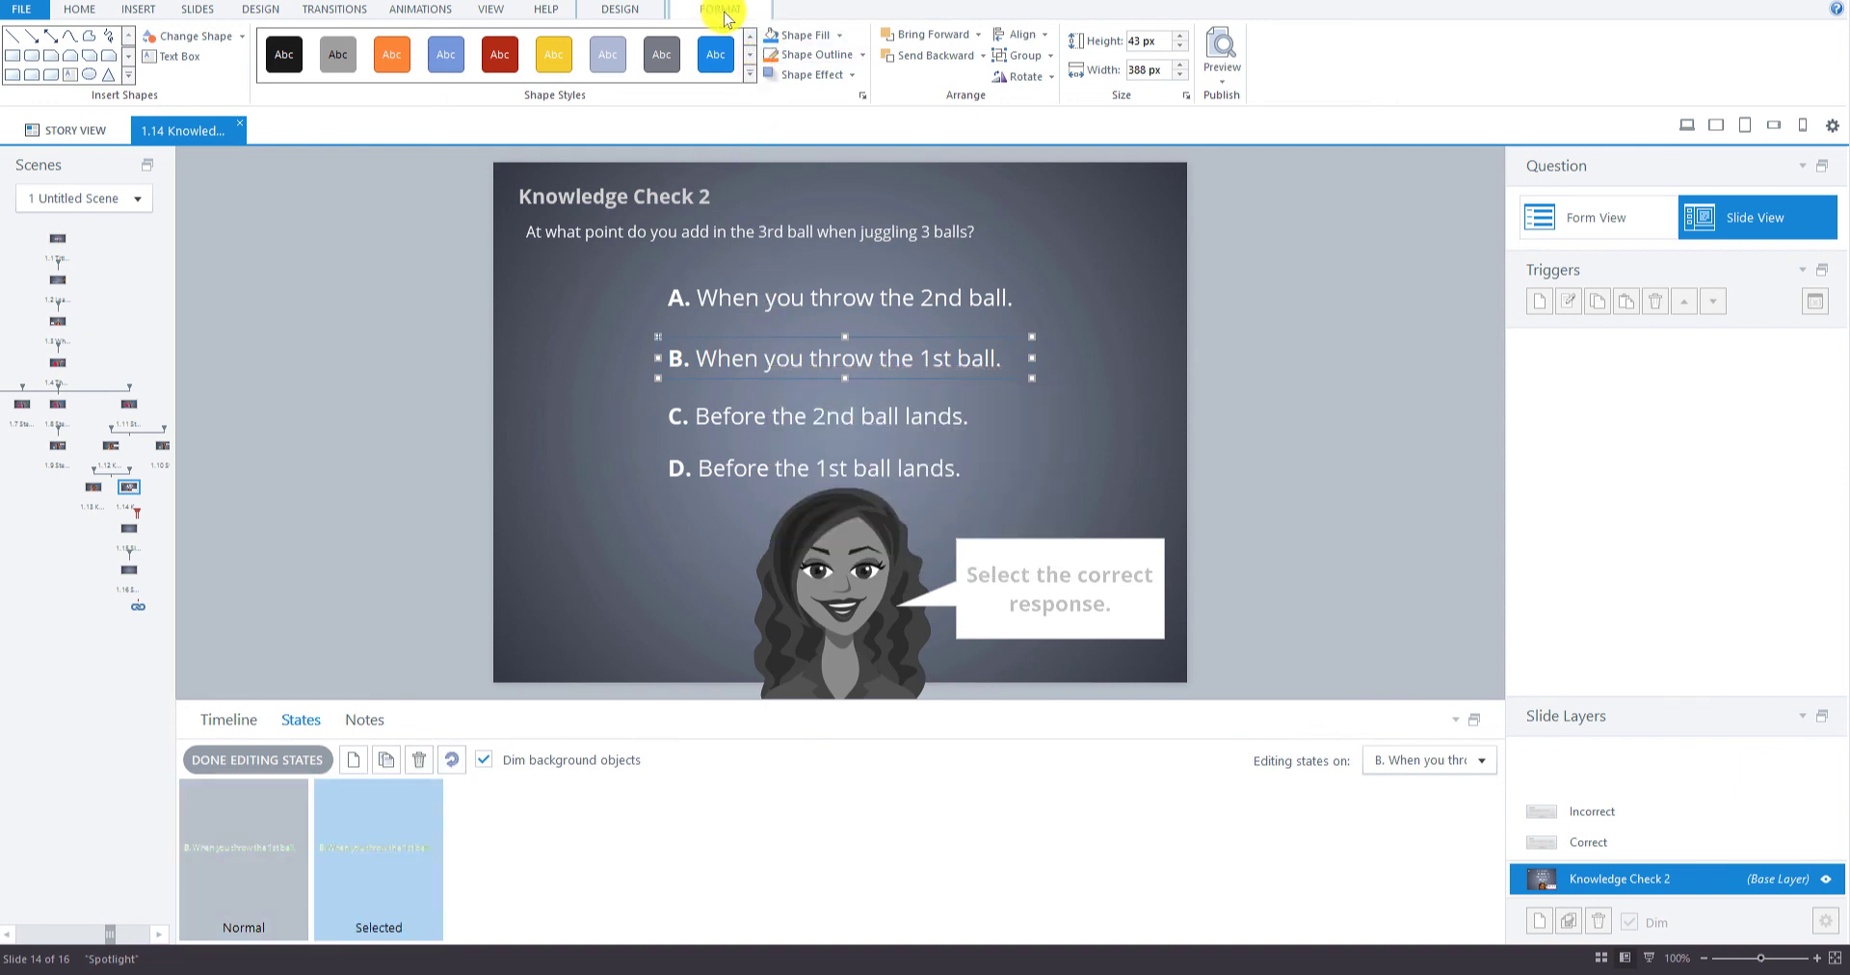
- Give answer B's Selected state a blue fill and a glow, then finish editing states
click(794, 36)
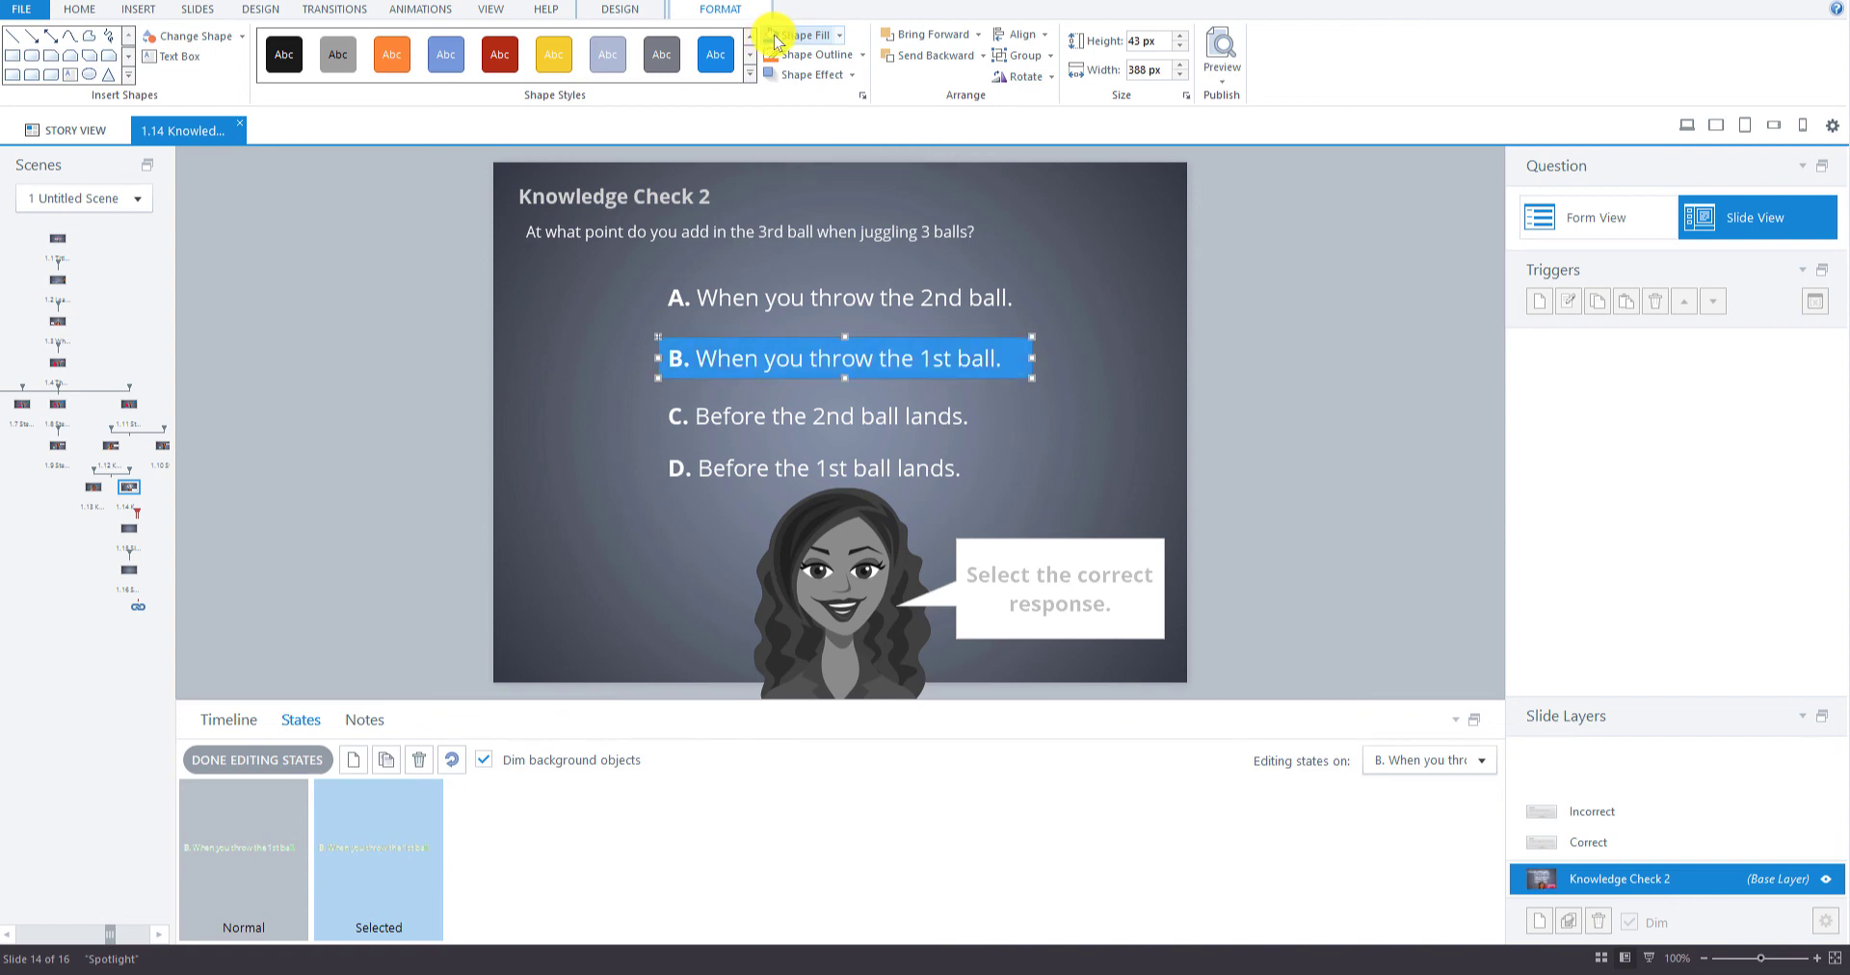
click(848, 75)
mouse_move(842, 191)
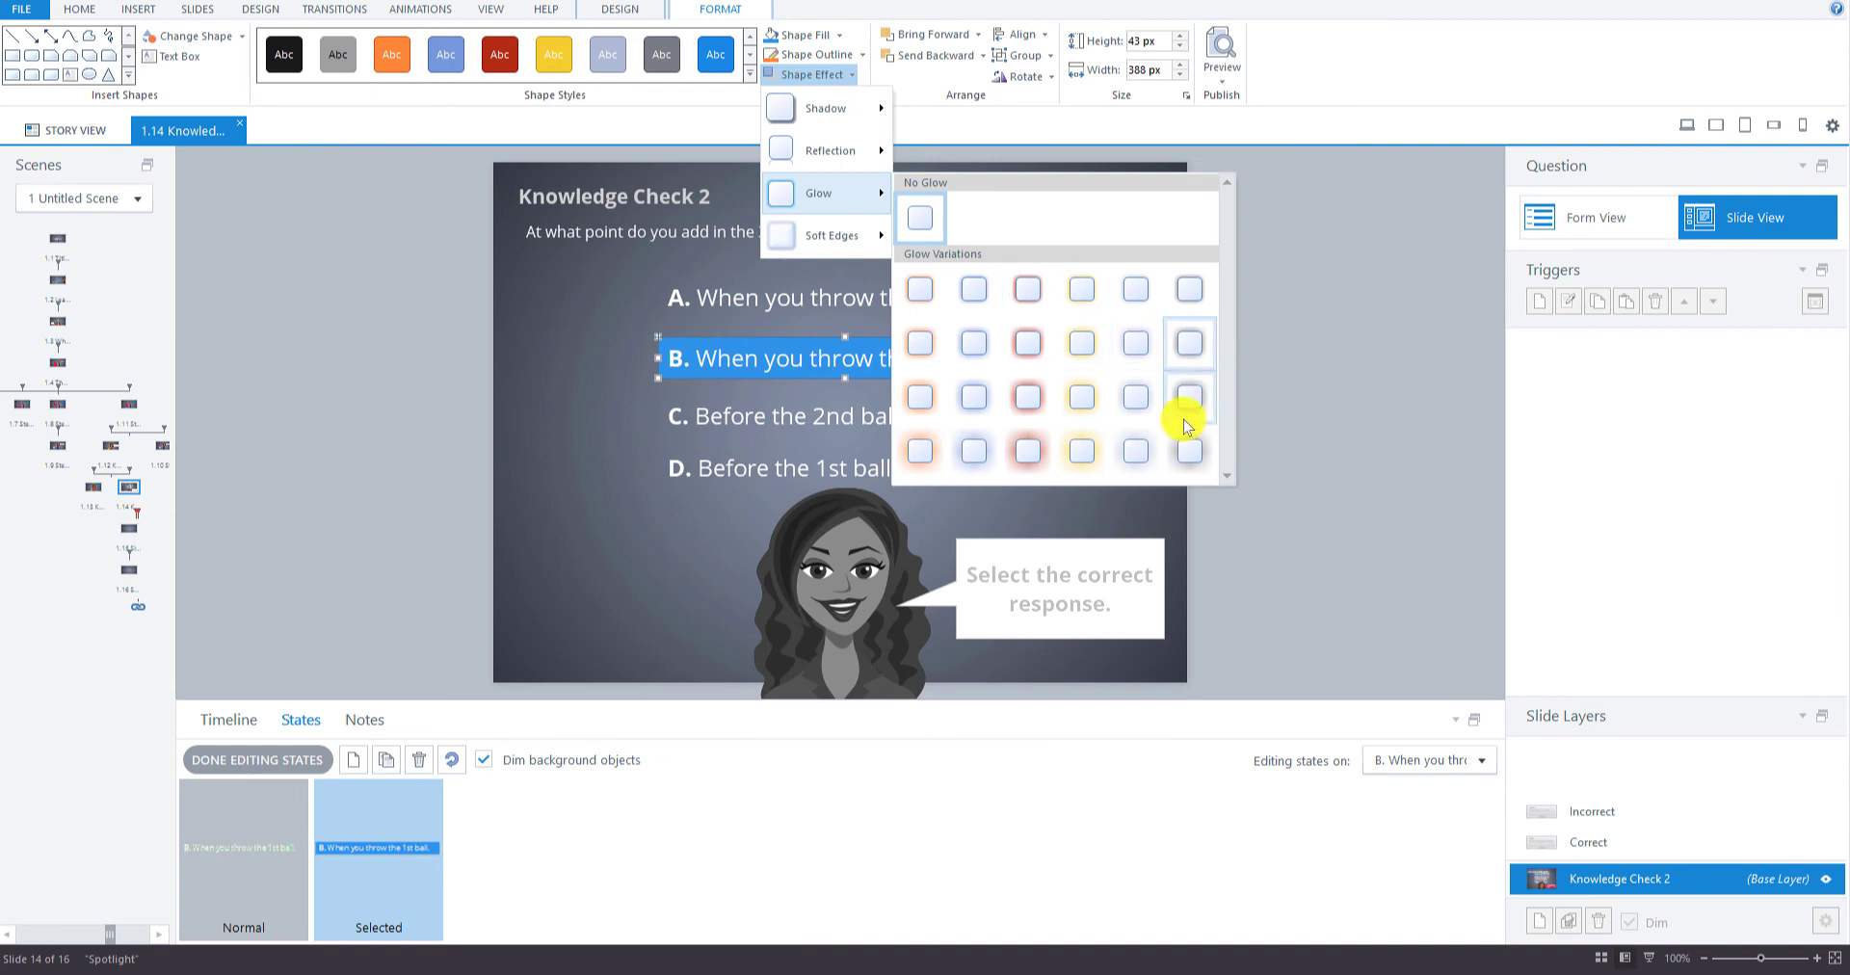
click(1136, 399)
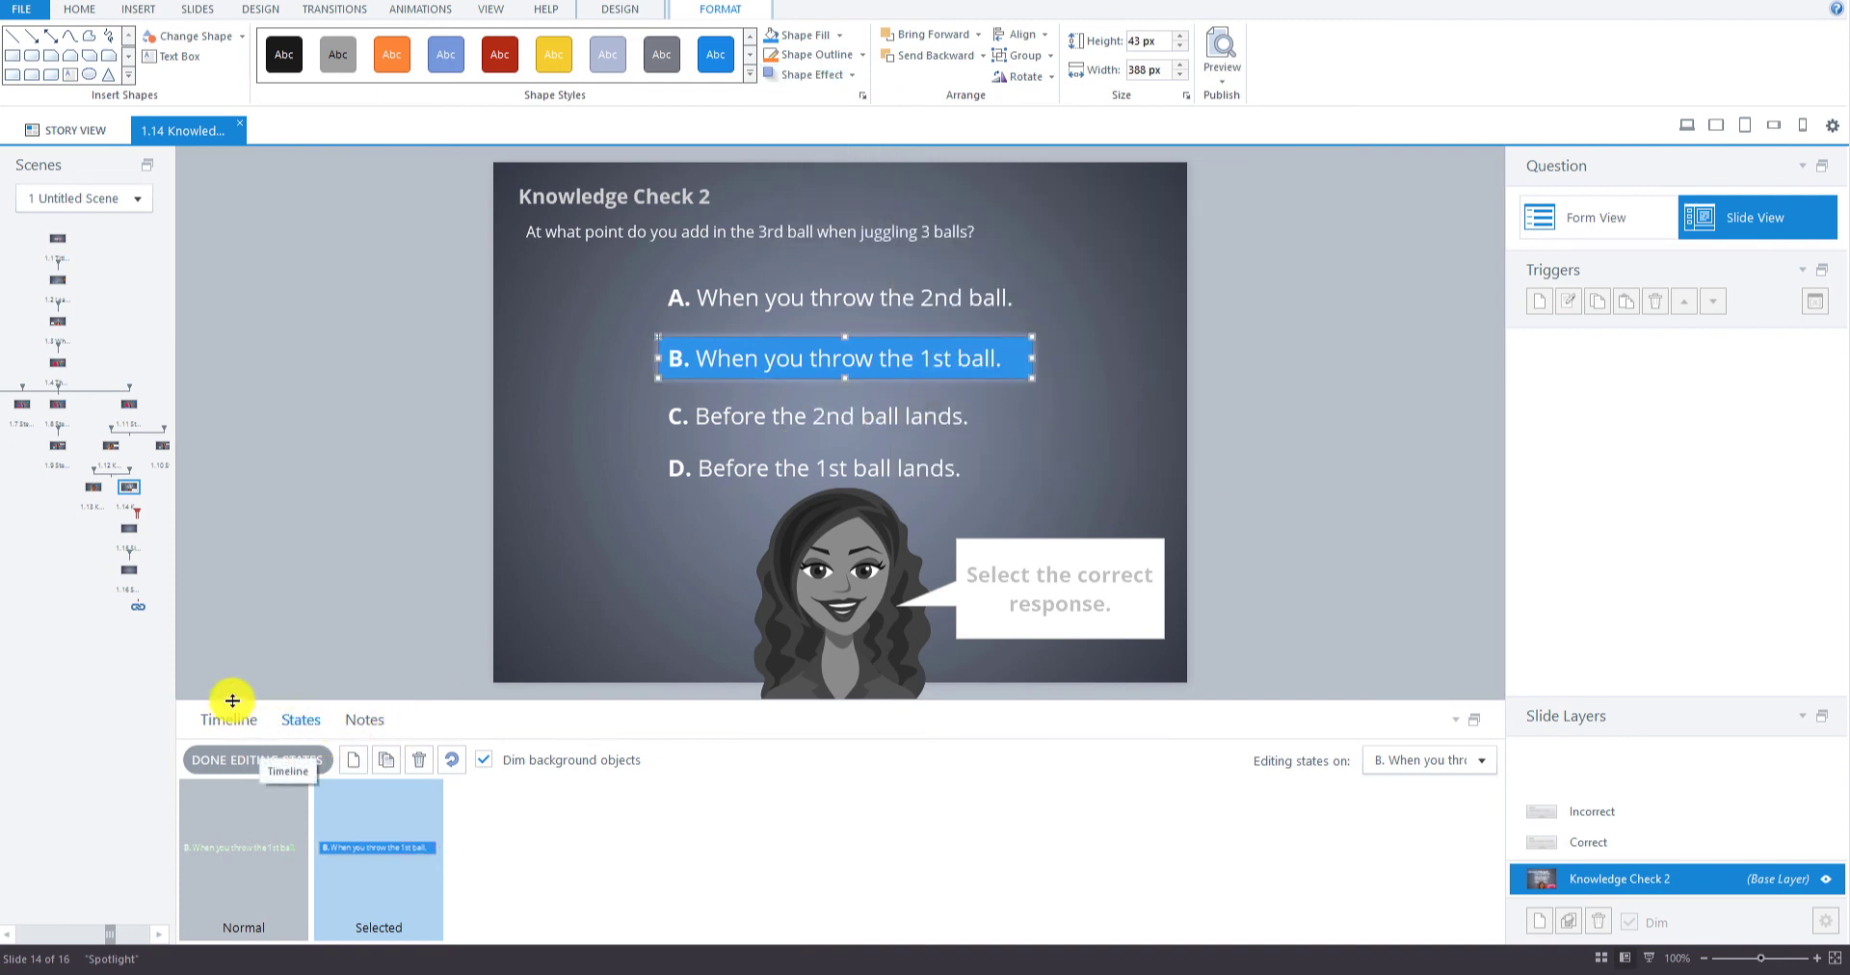
click(244, 761)
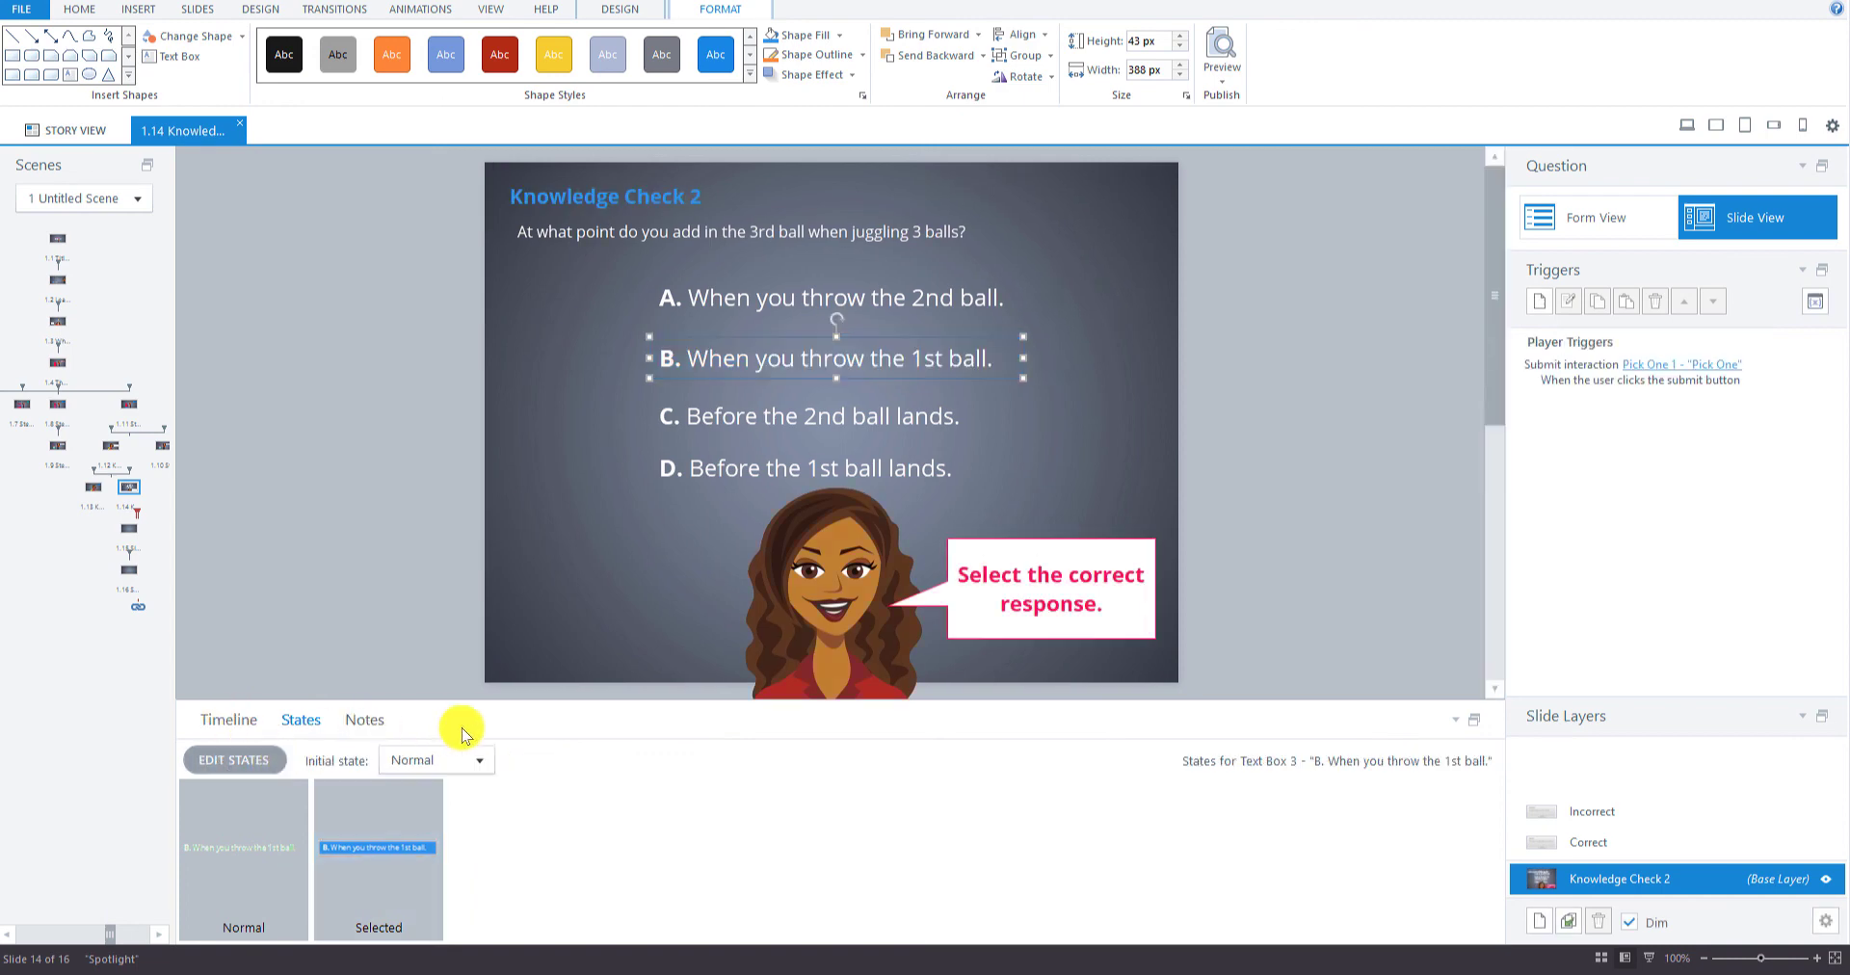
- Create a new 'Selected' state for answer C
click(726, 424)
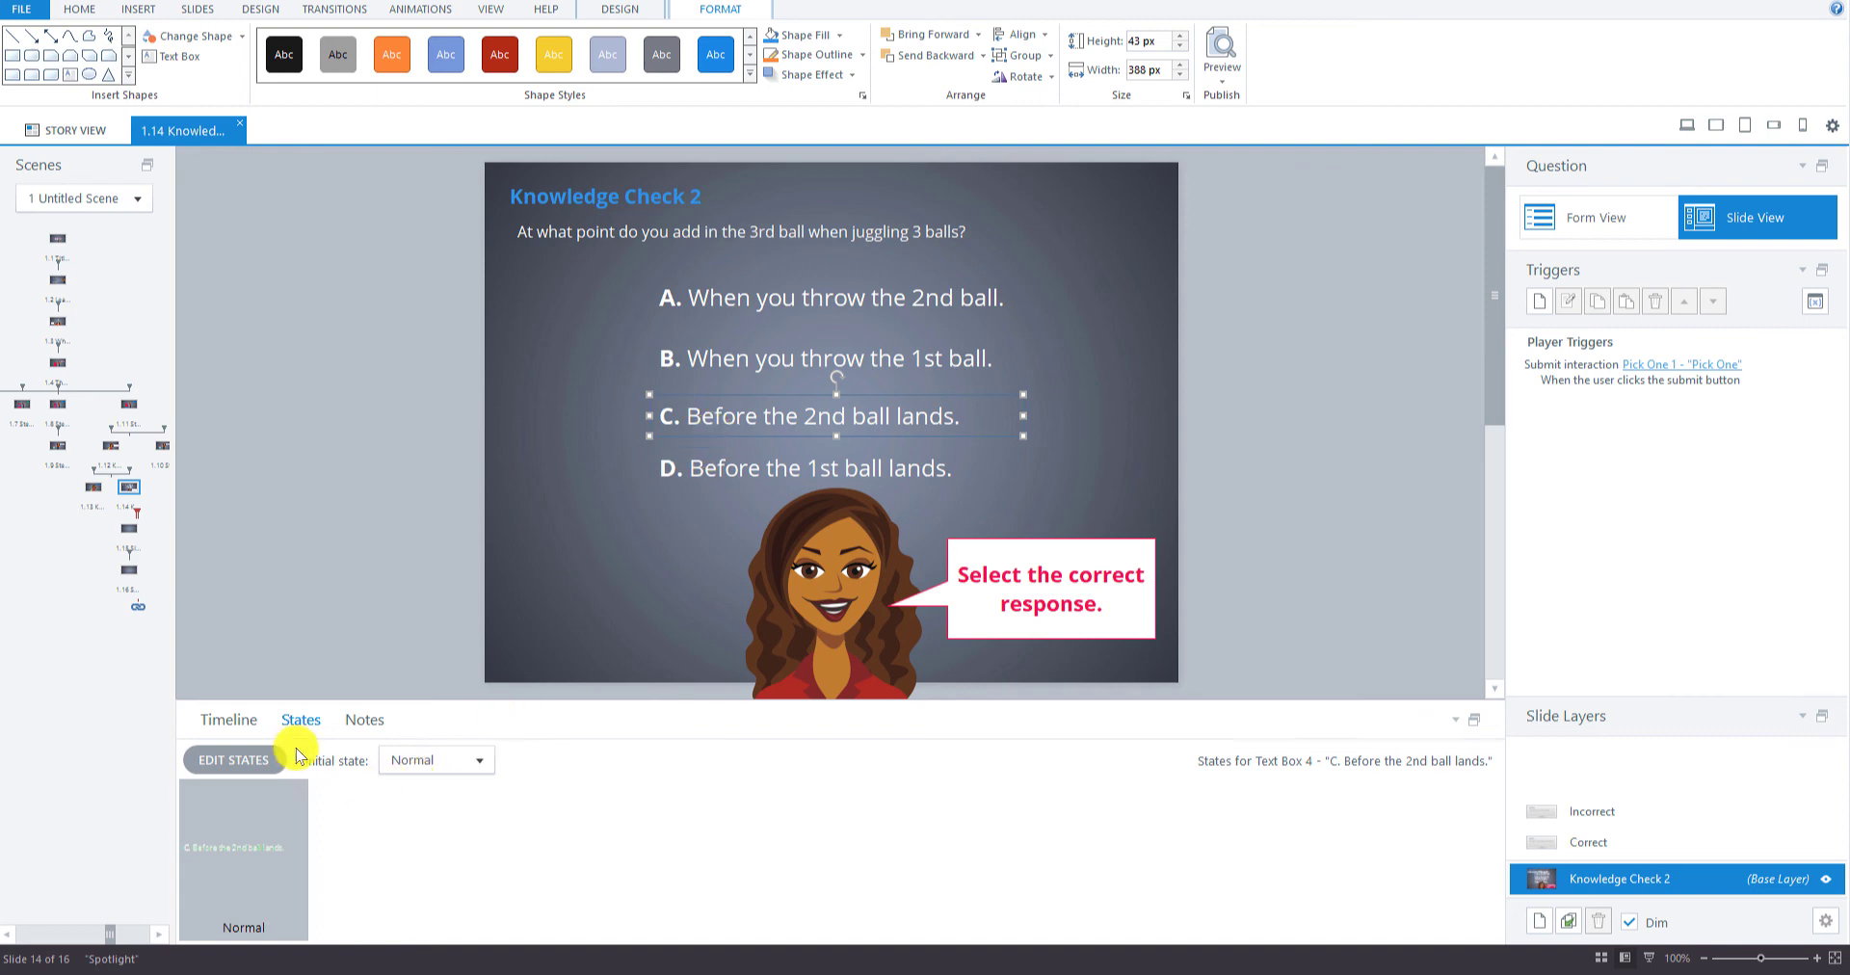
click(234, 762)
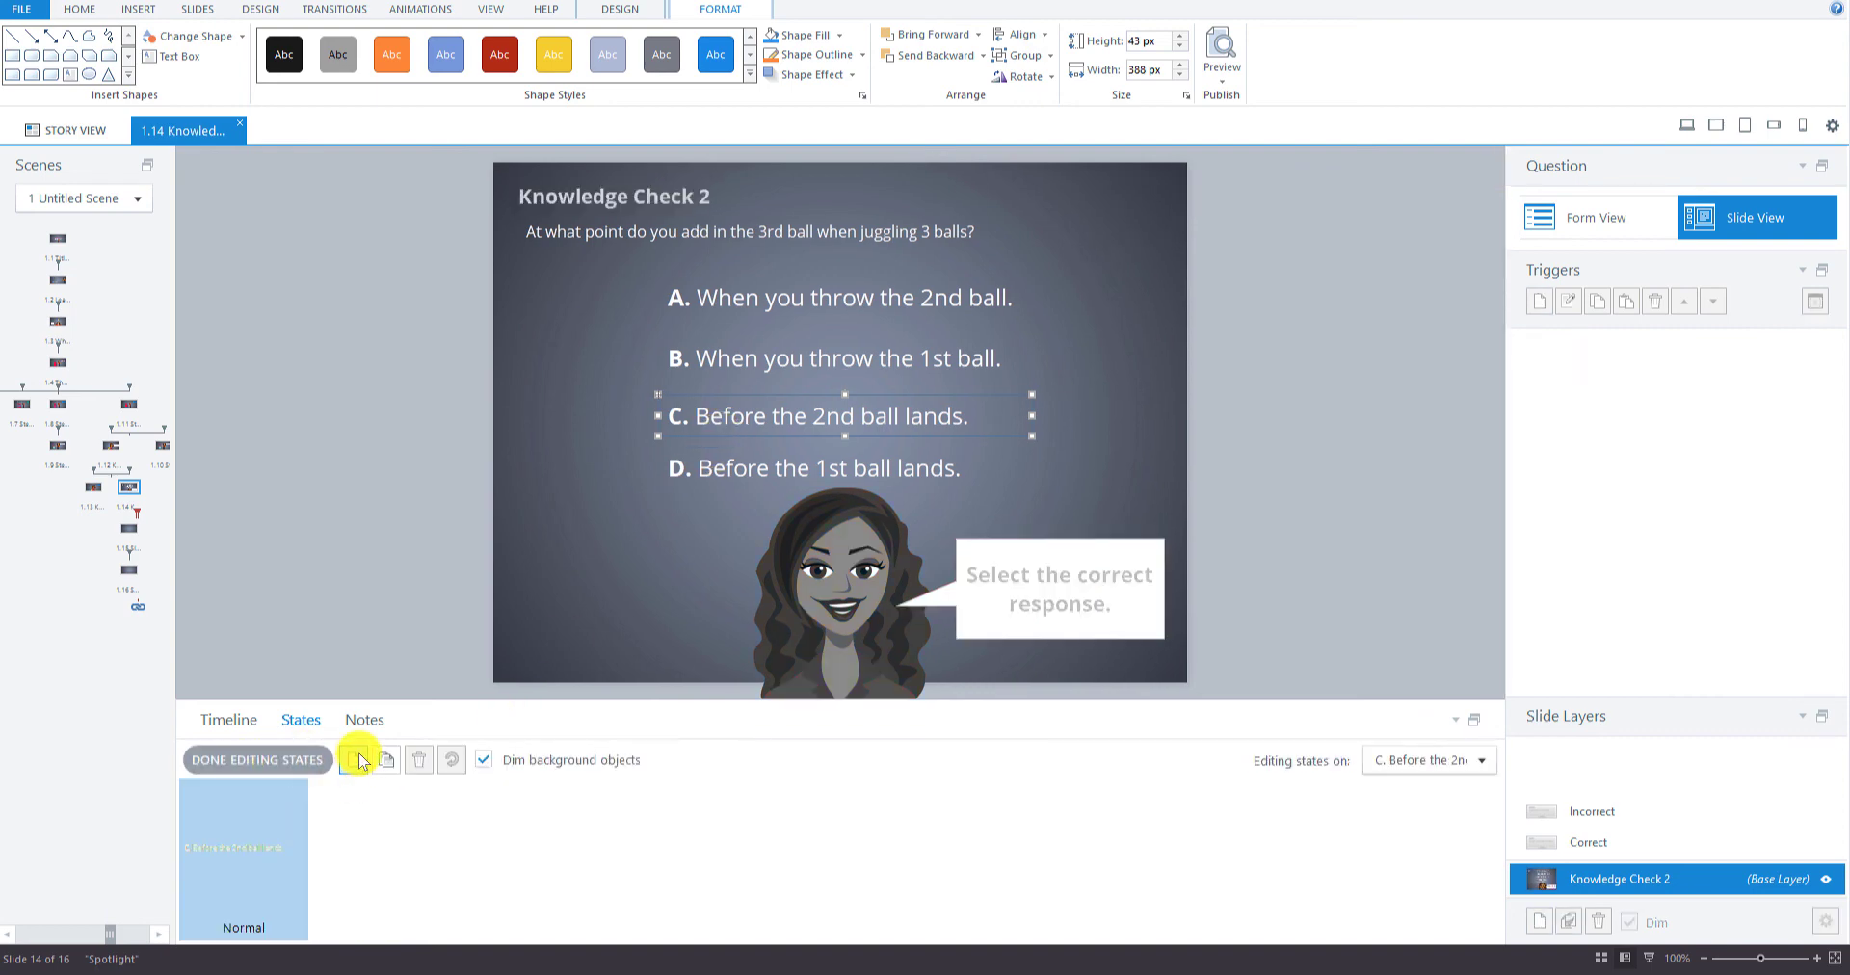
click(354, 759)
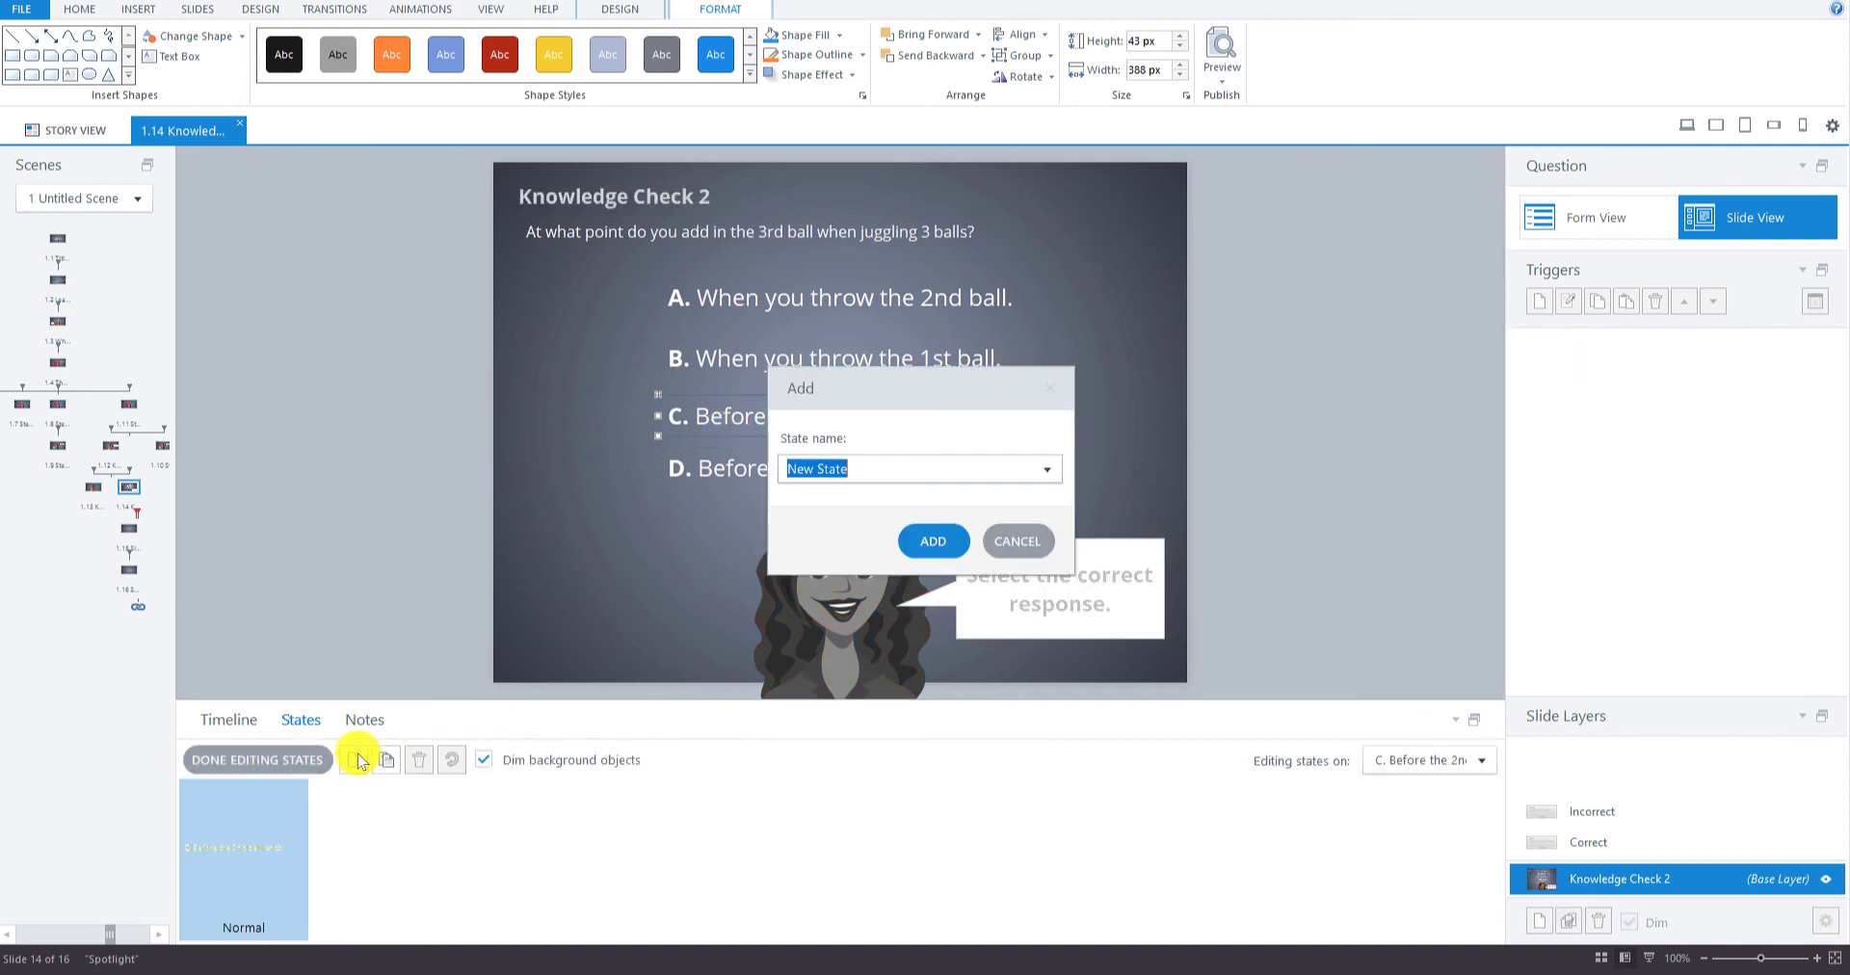
click(1044, 470)
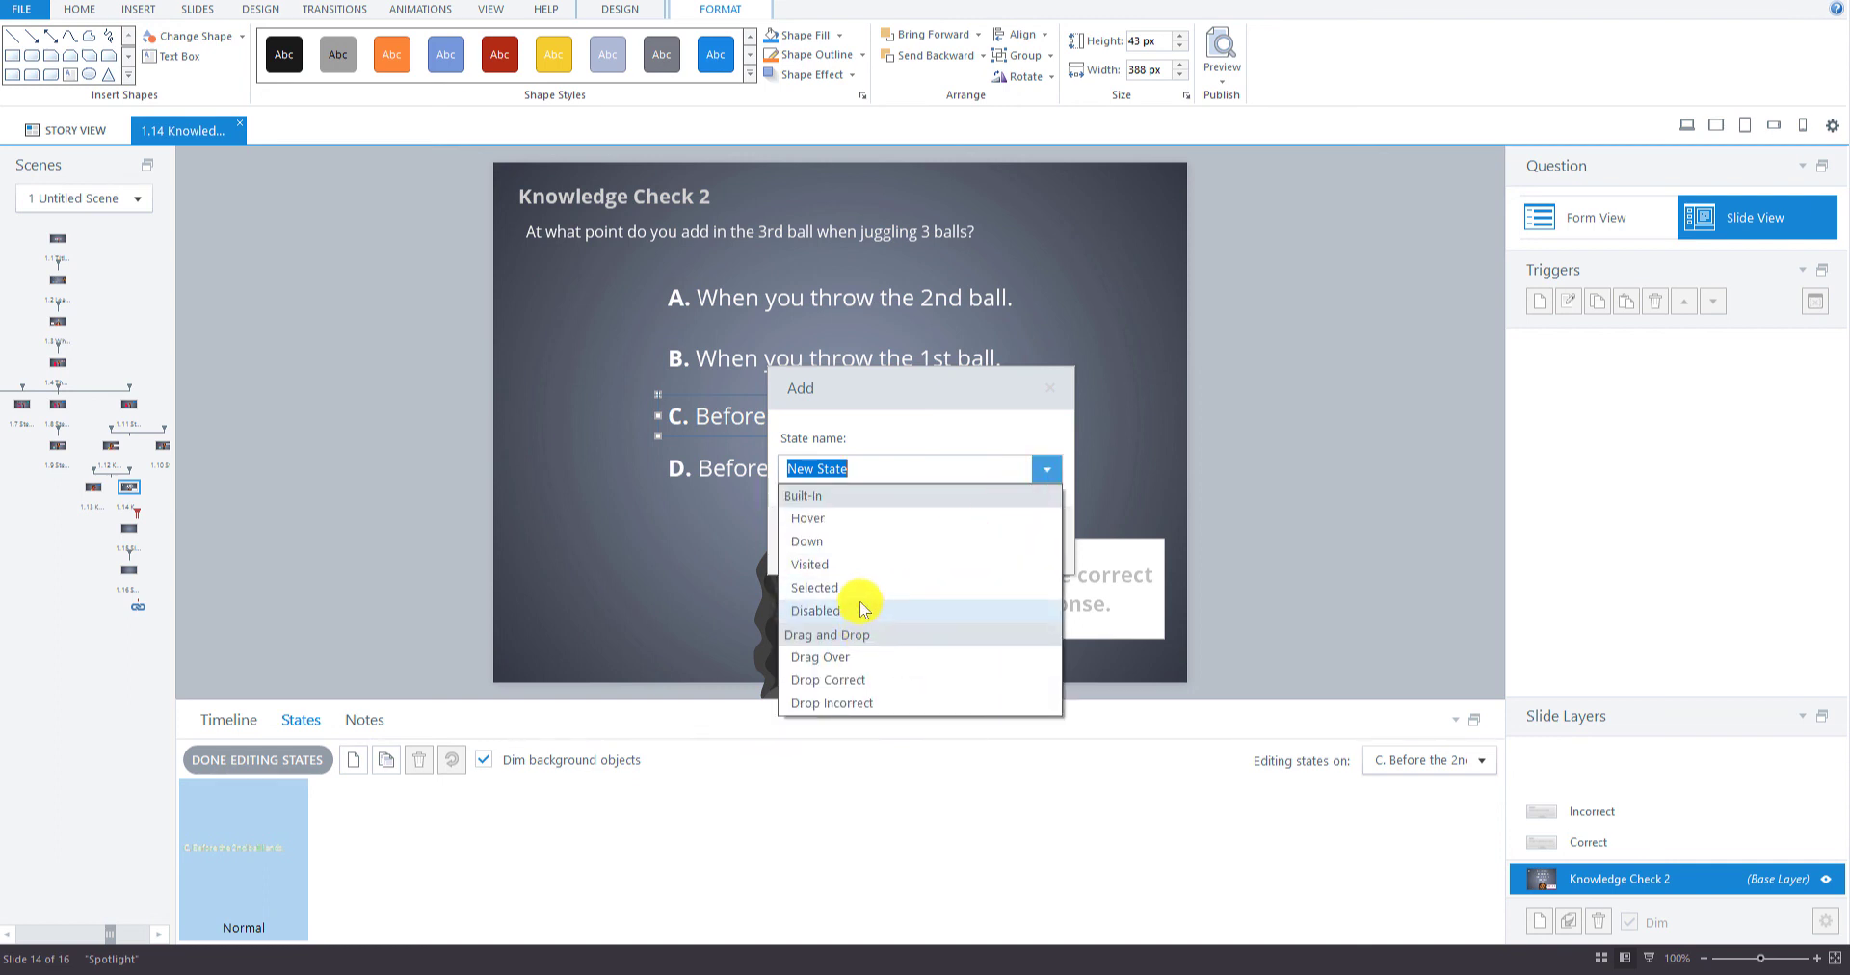
click(856, 589)
click(928, 547)
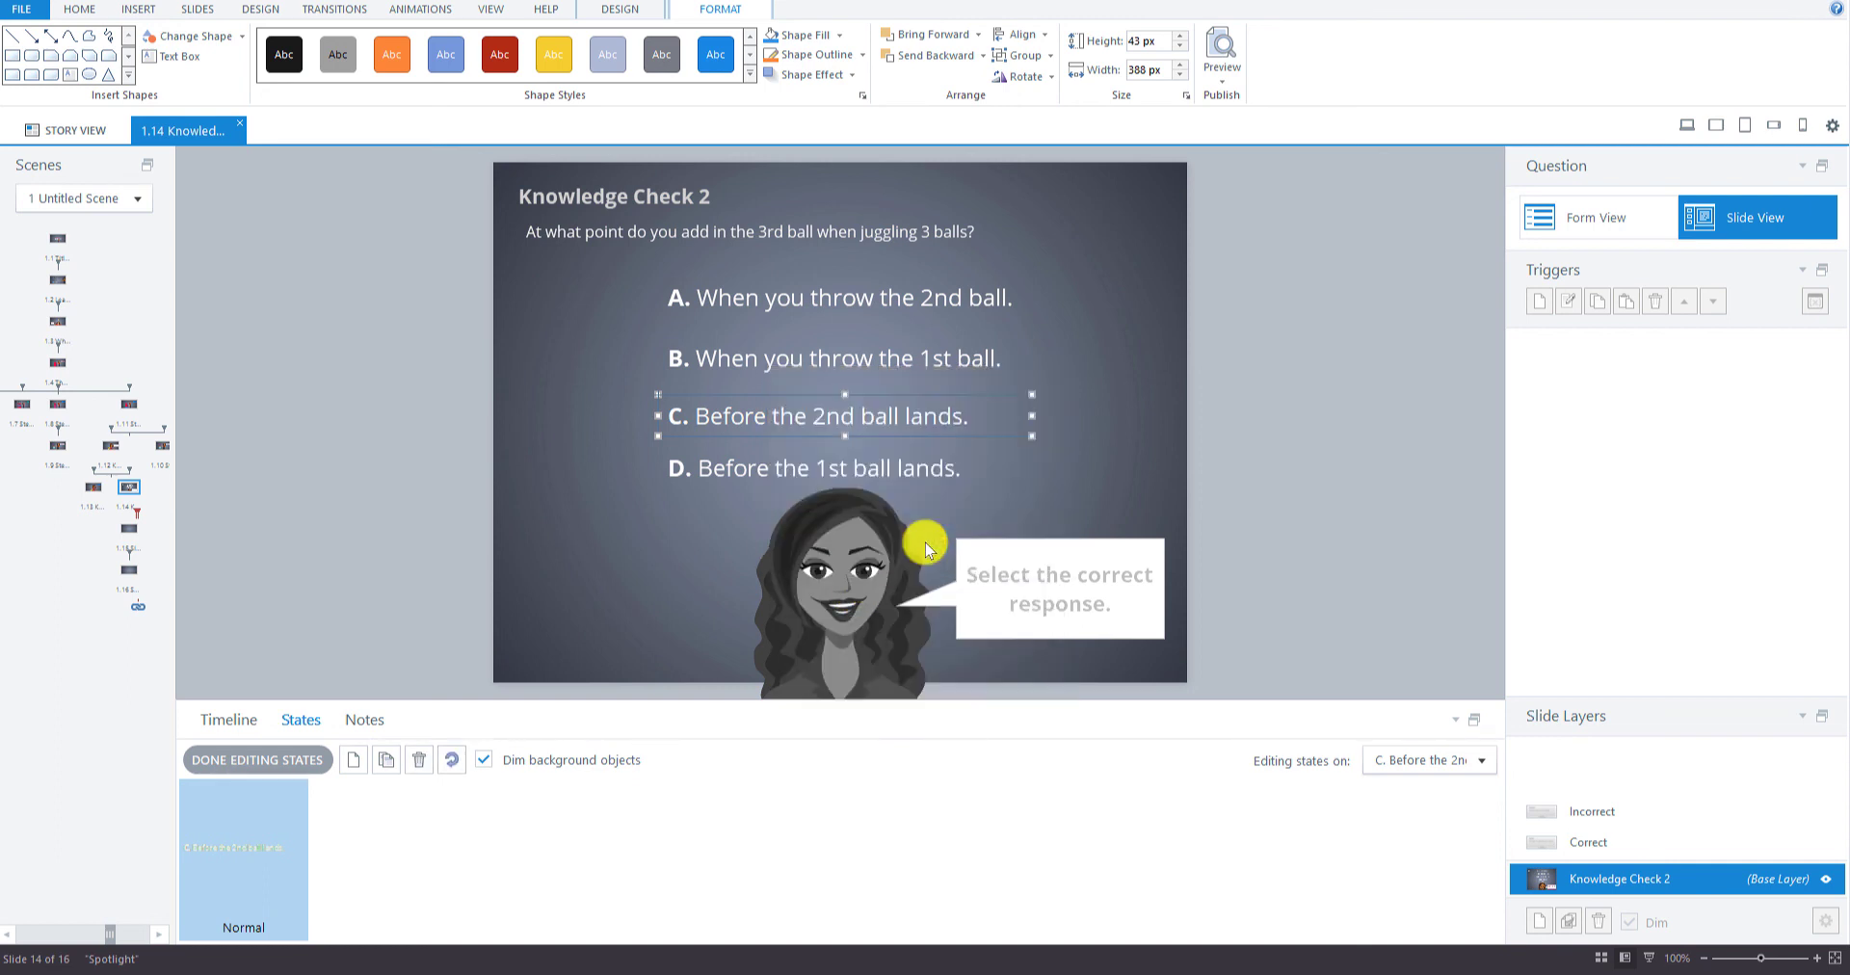
- Give answer C's Selected state a blue fill and a glow, then finish editing states
click(769, 41)
click(814, 74)
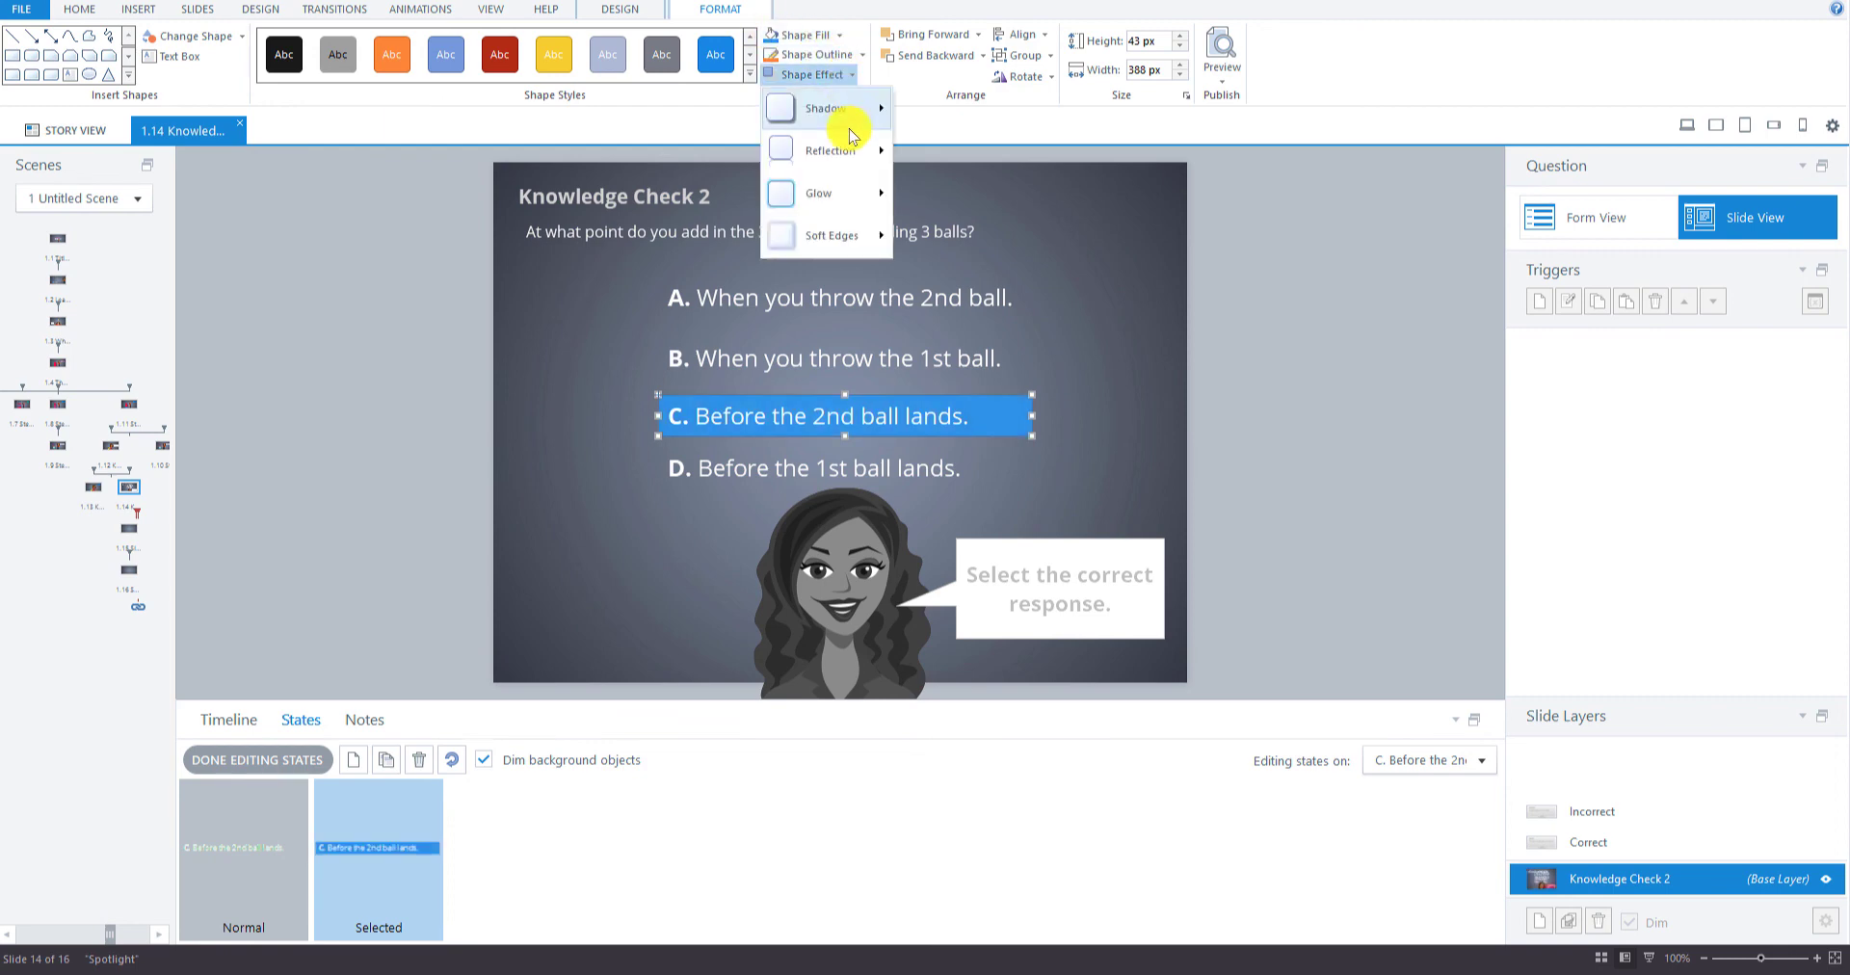
mouse_move(838, 192)
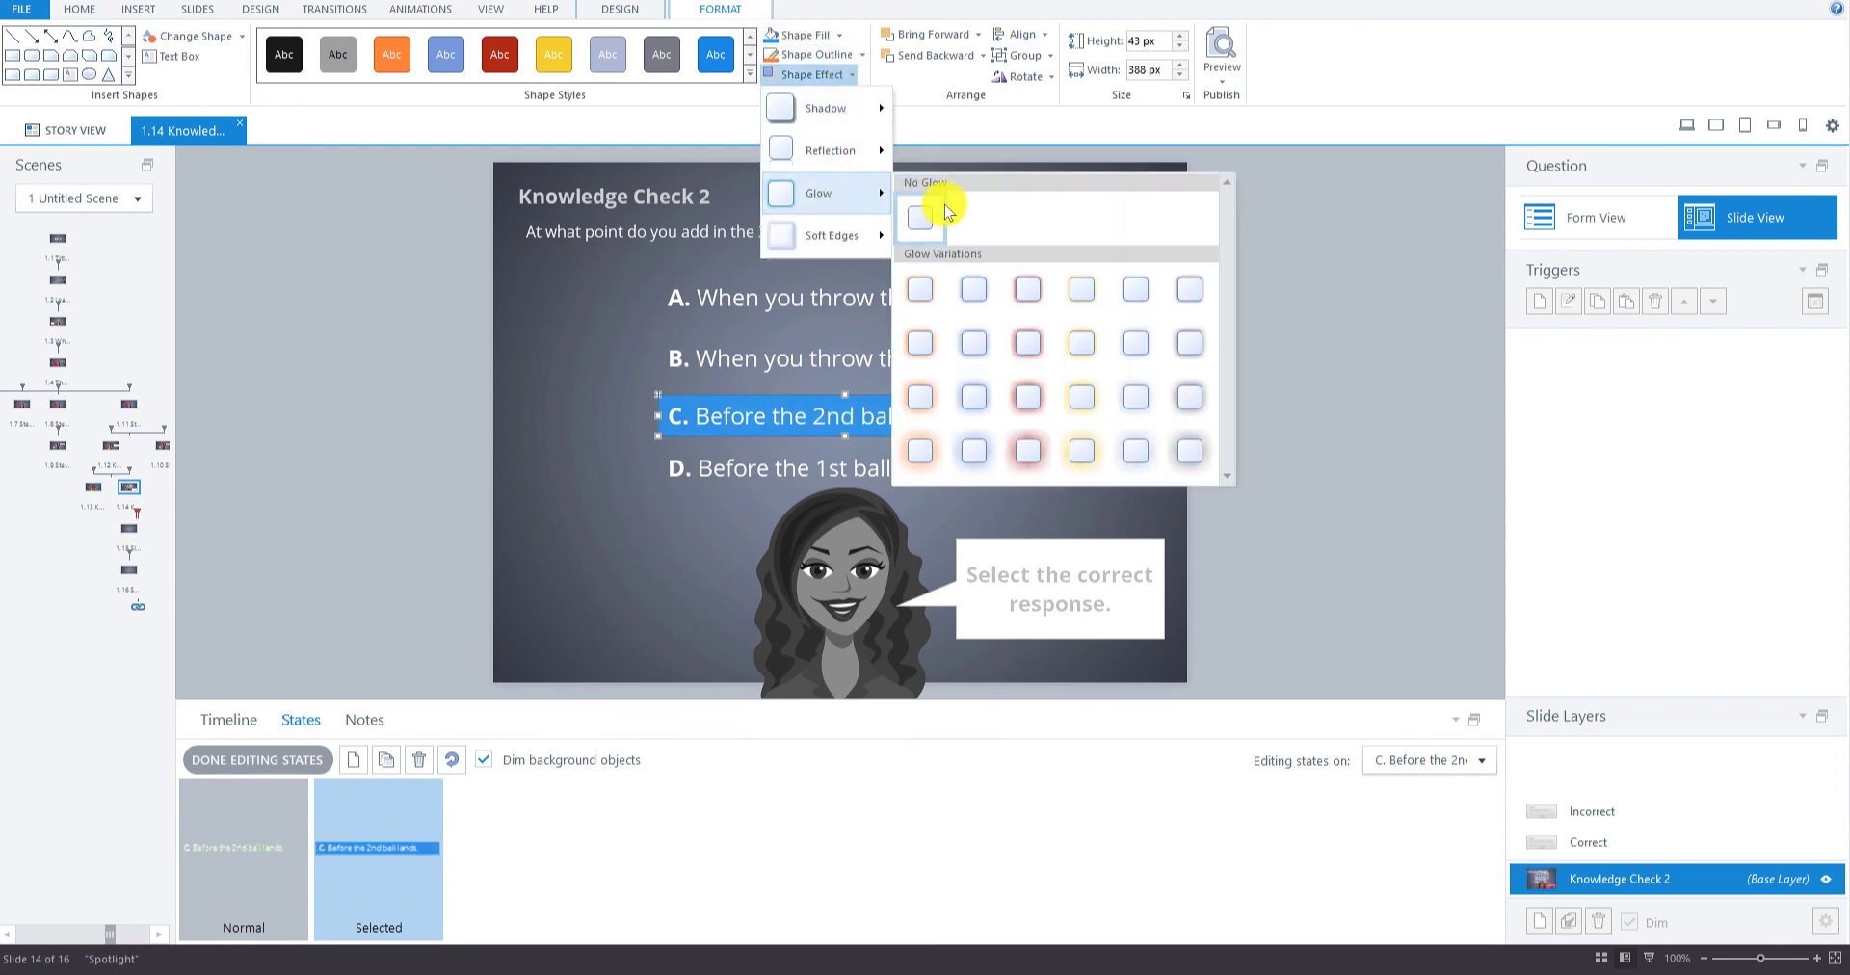
click(1136, 409)
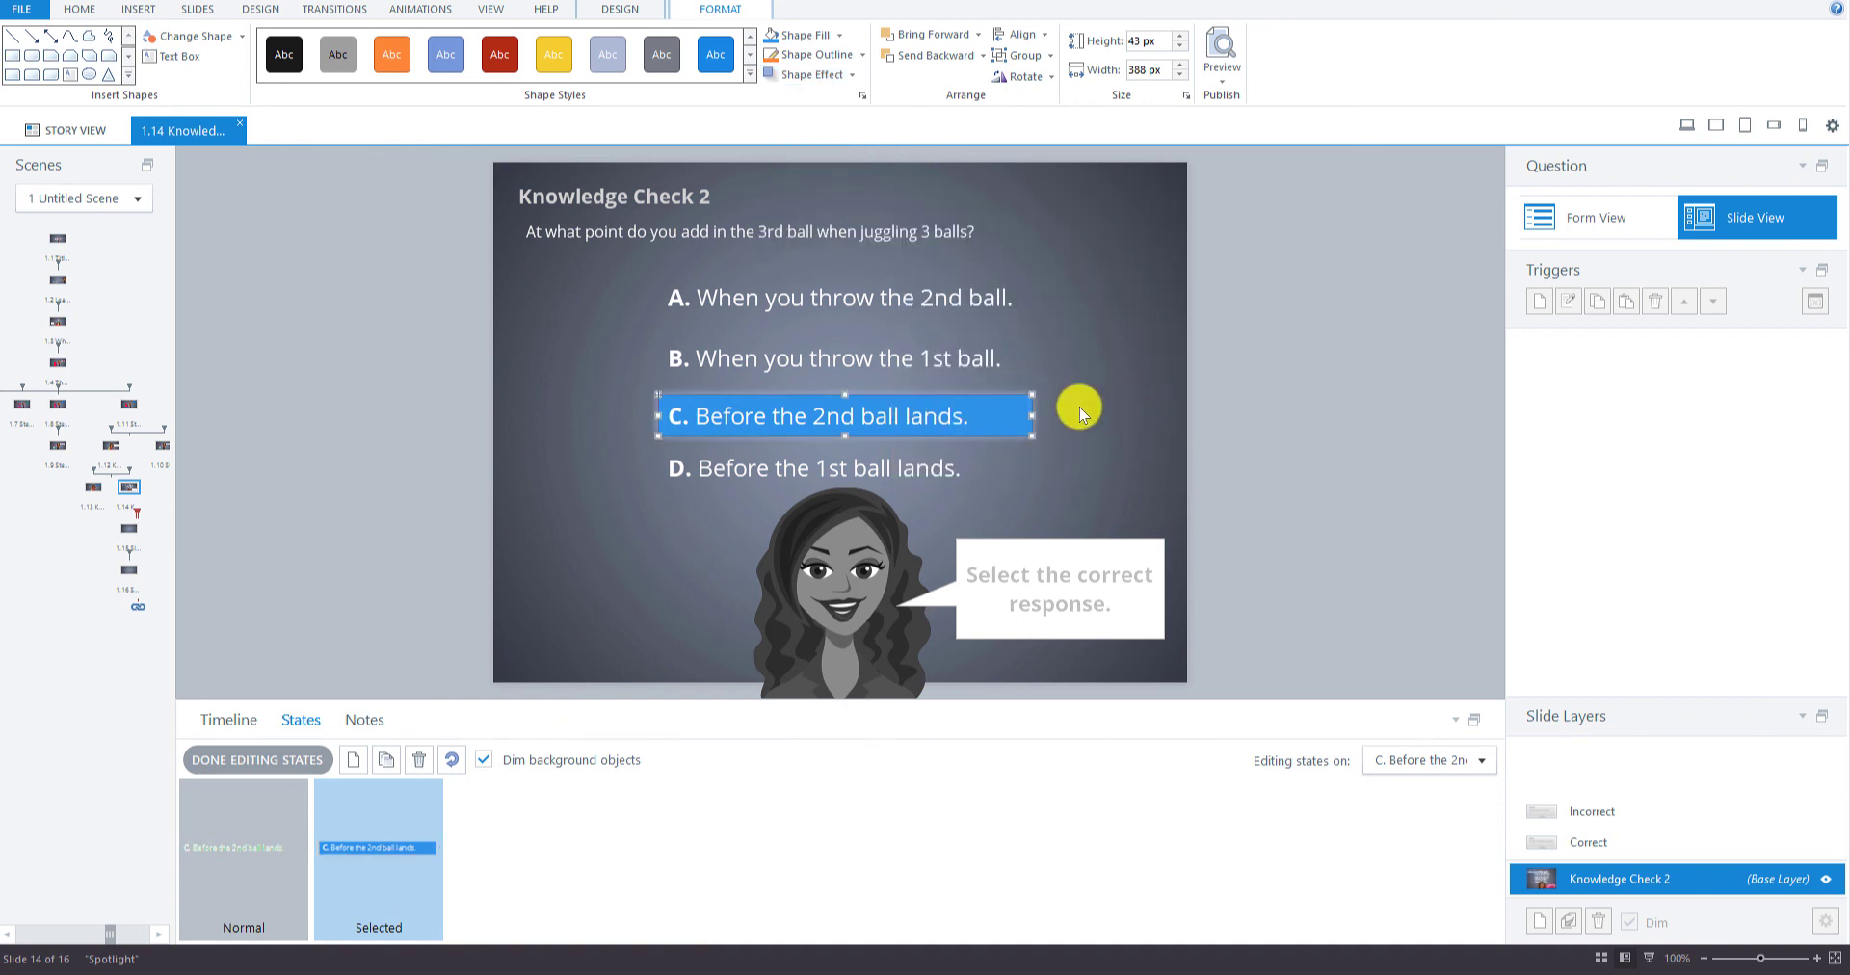
click(216, 759)
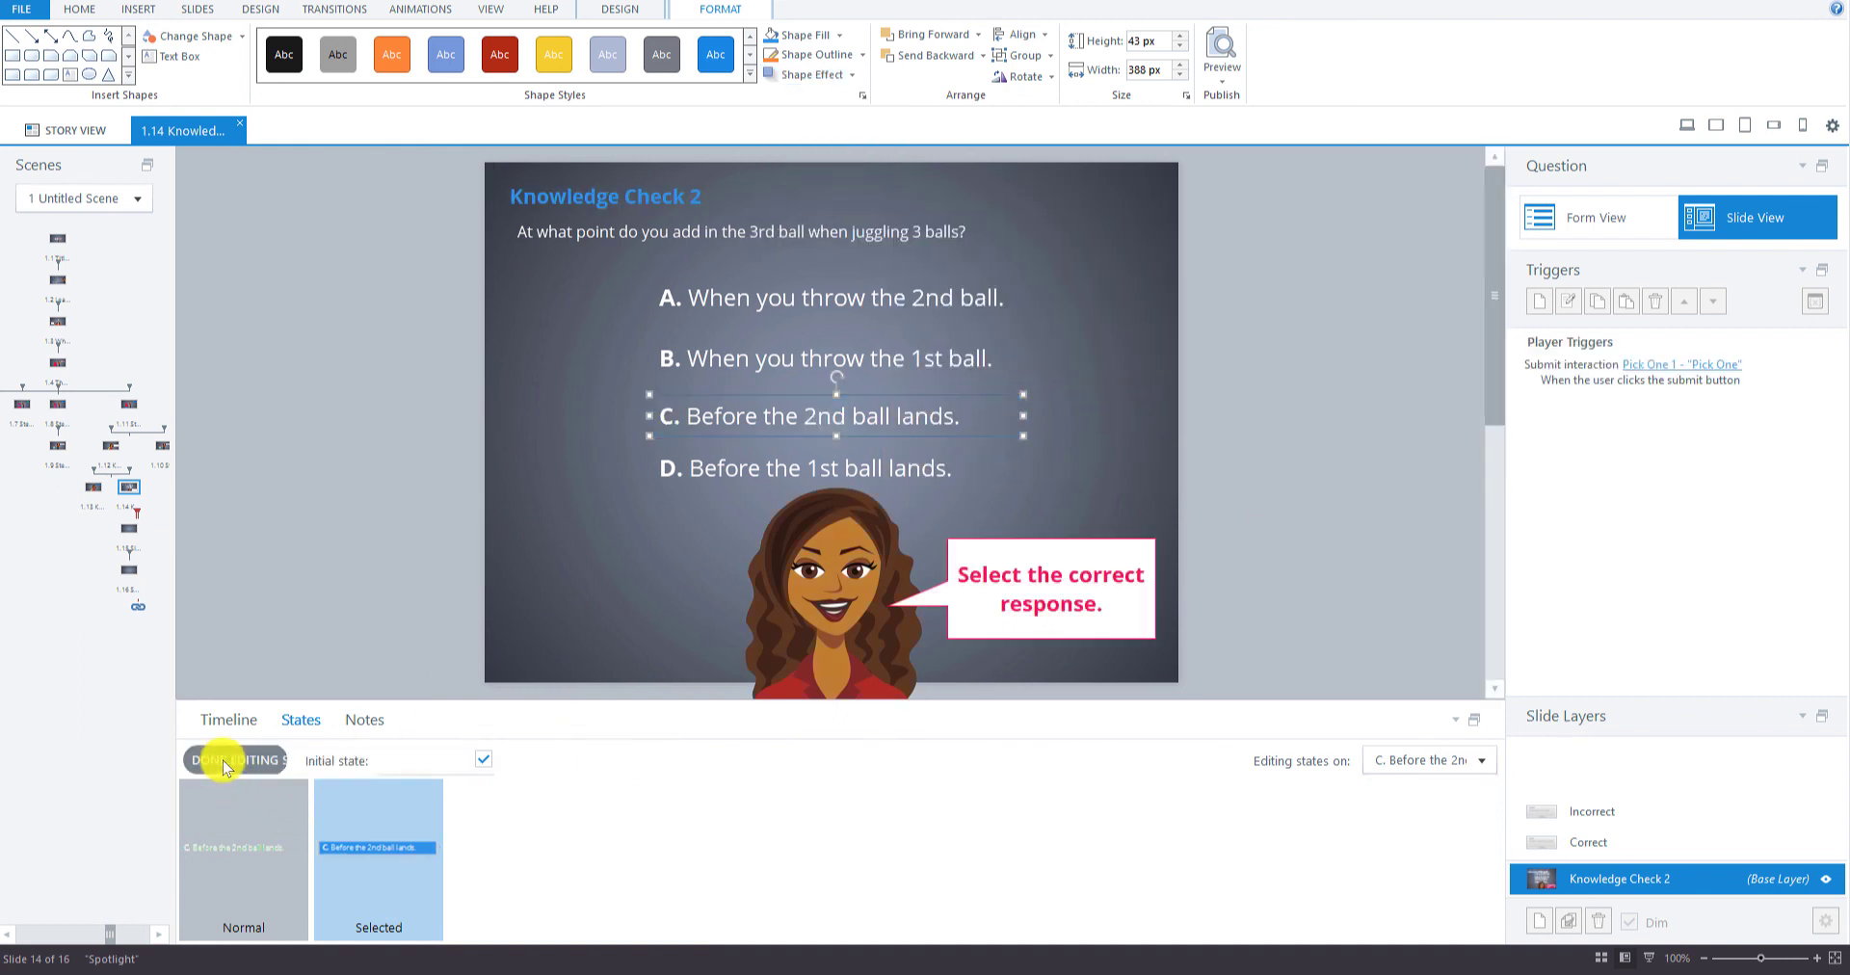
- Create a new 'Selected' state for answer D
click(740, 469)
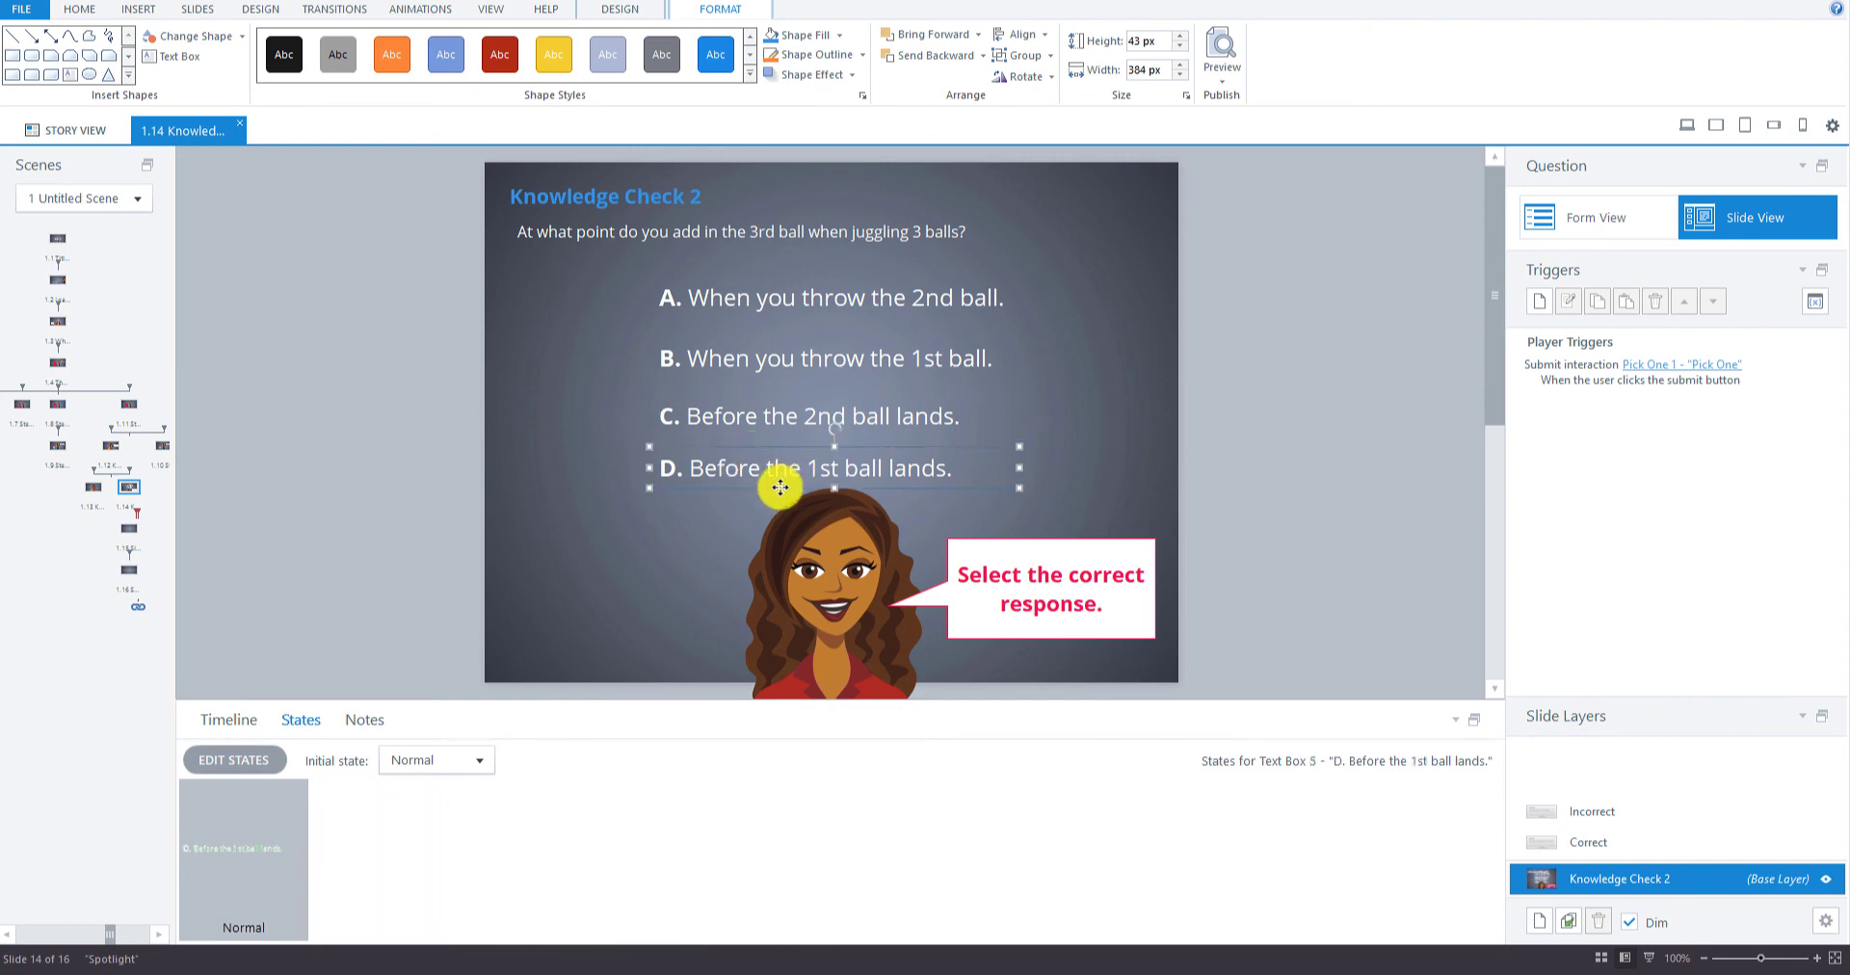
click(233, 760)
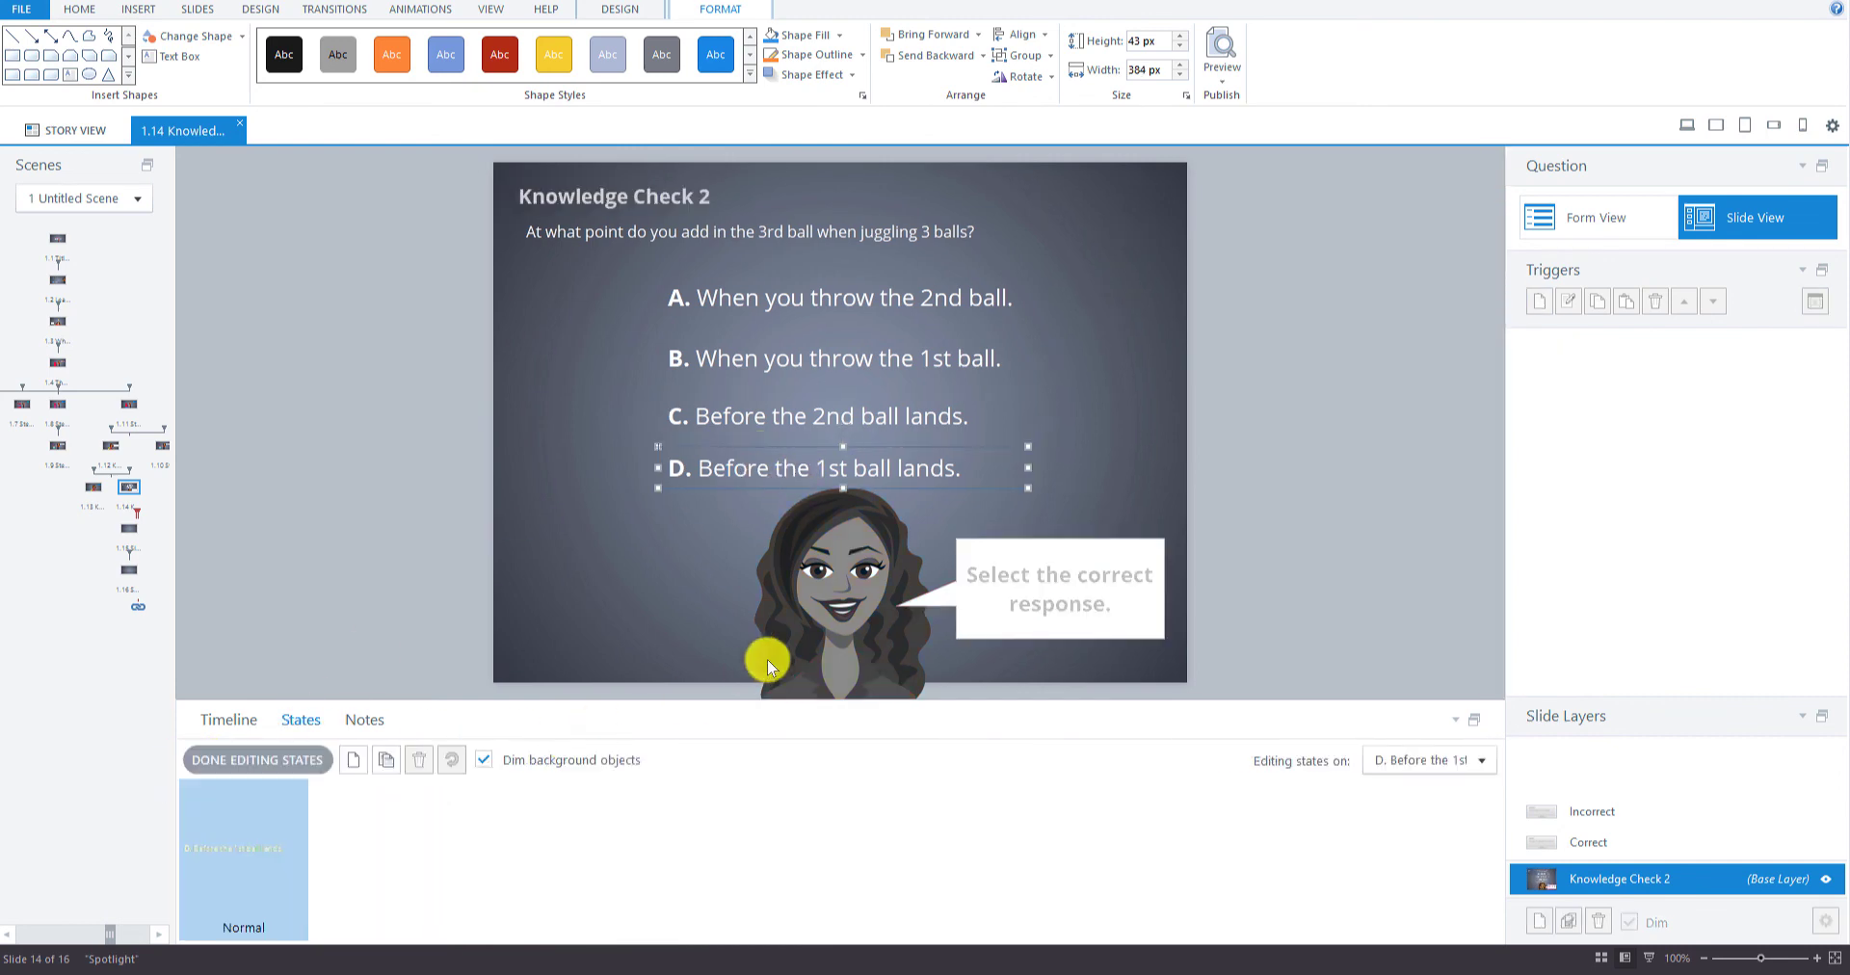
click(353, 759)
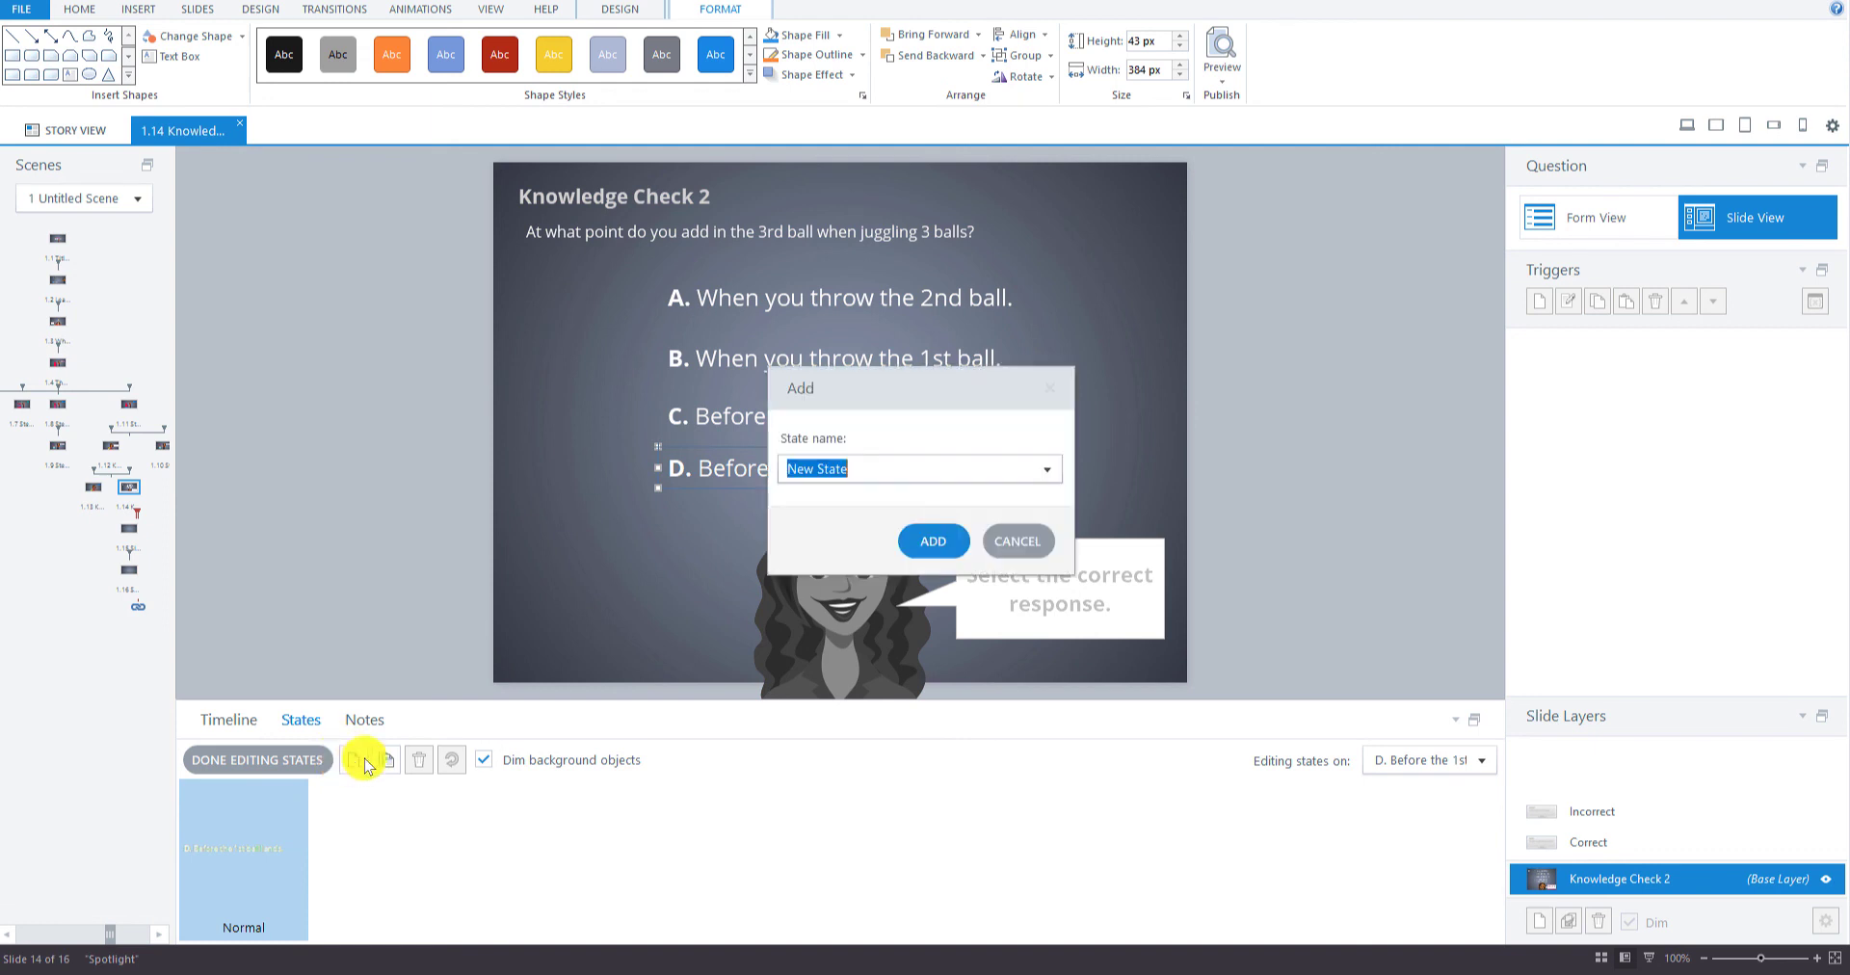
click(1046, 468)
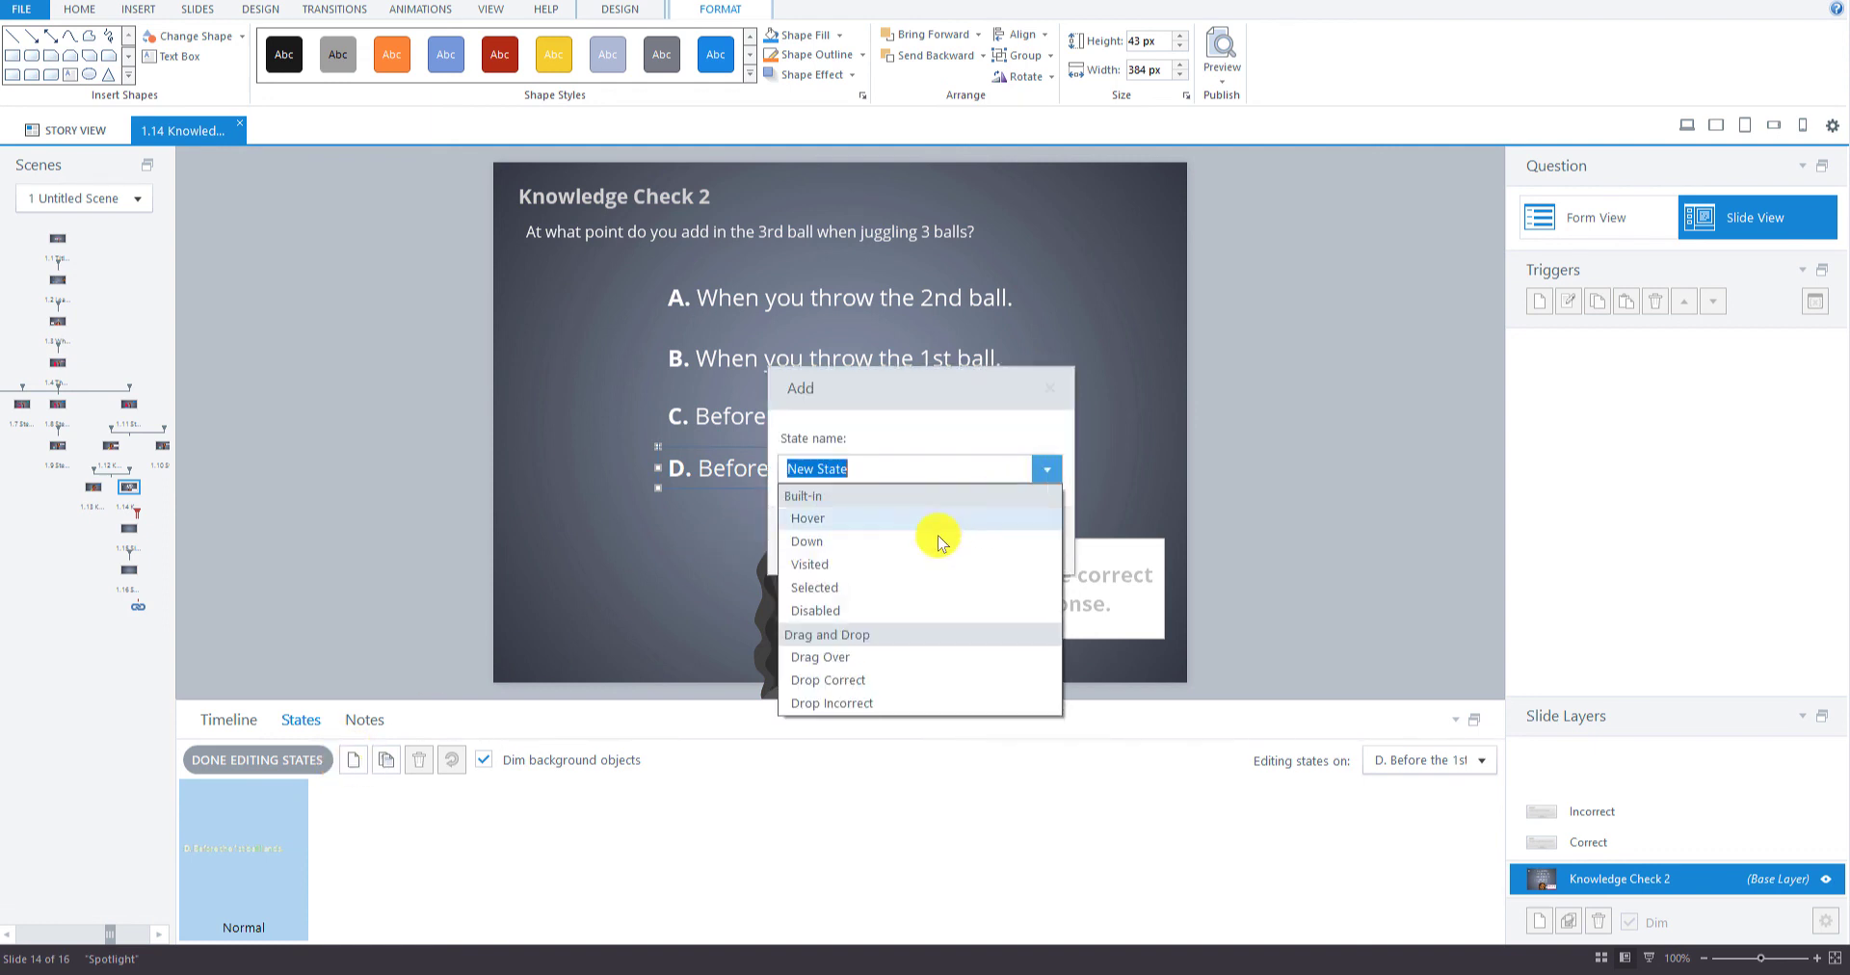
click(855, 588)
click(925, 539)
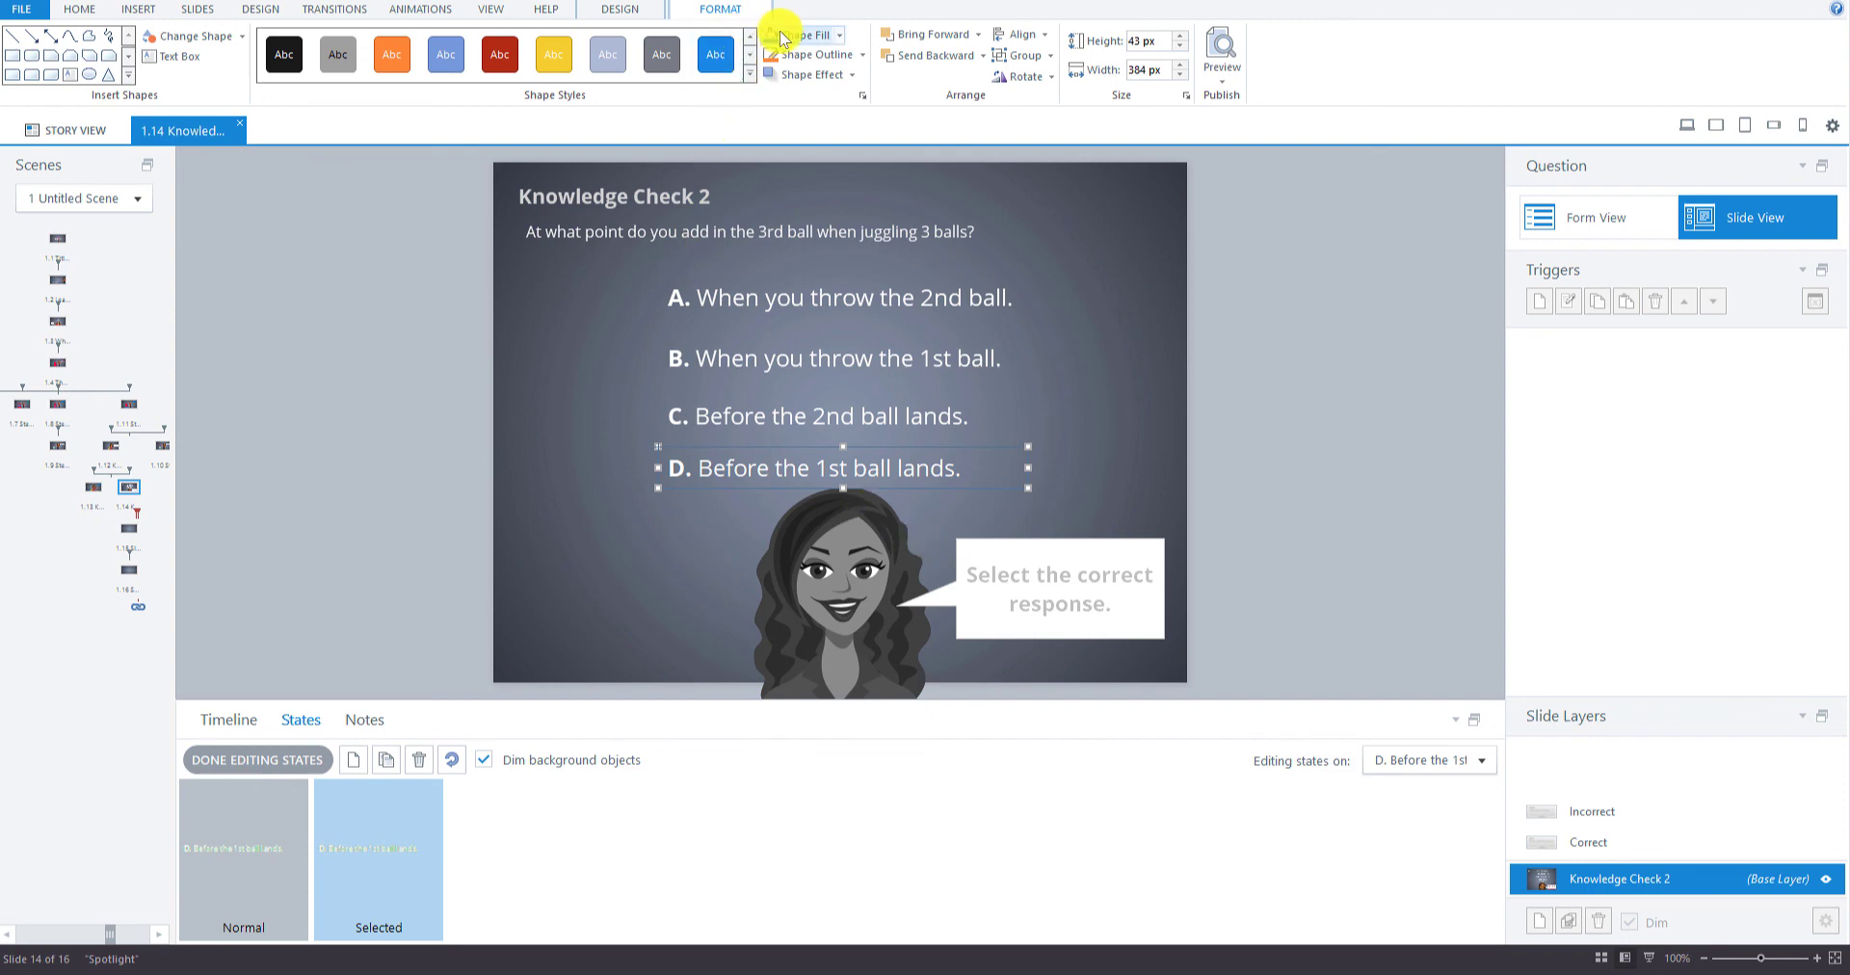
- Give answer D's Selected state a glow and finish editing its states
click(844, 74)
mouse_move(844, 186)
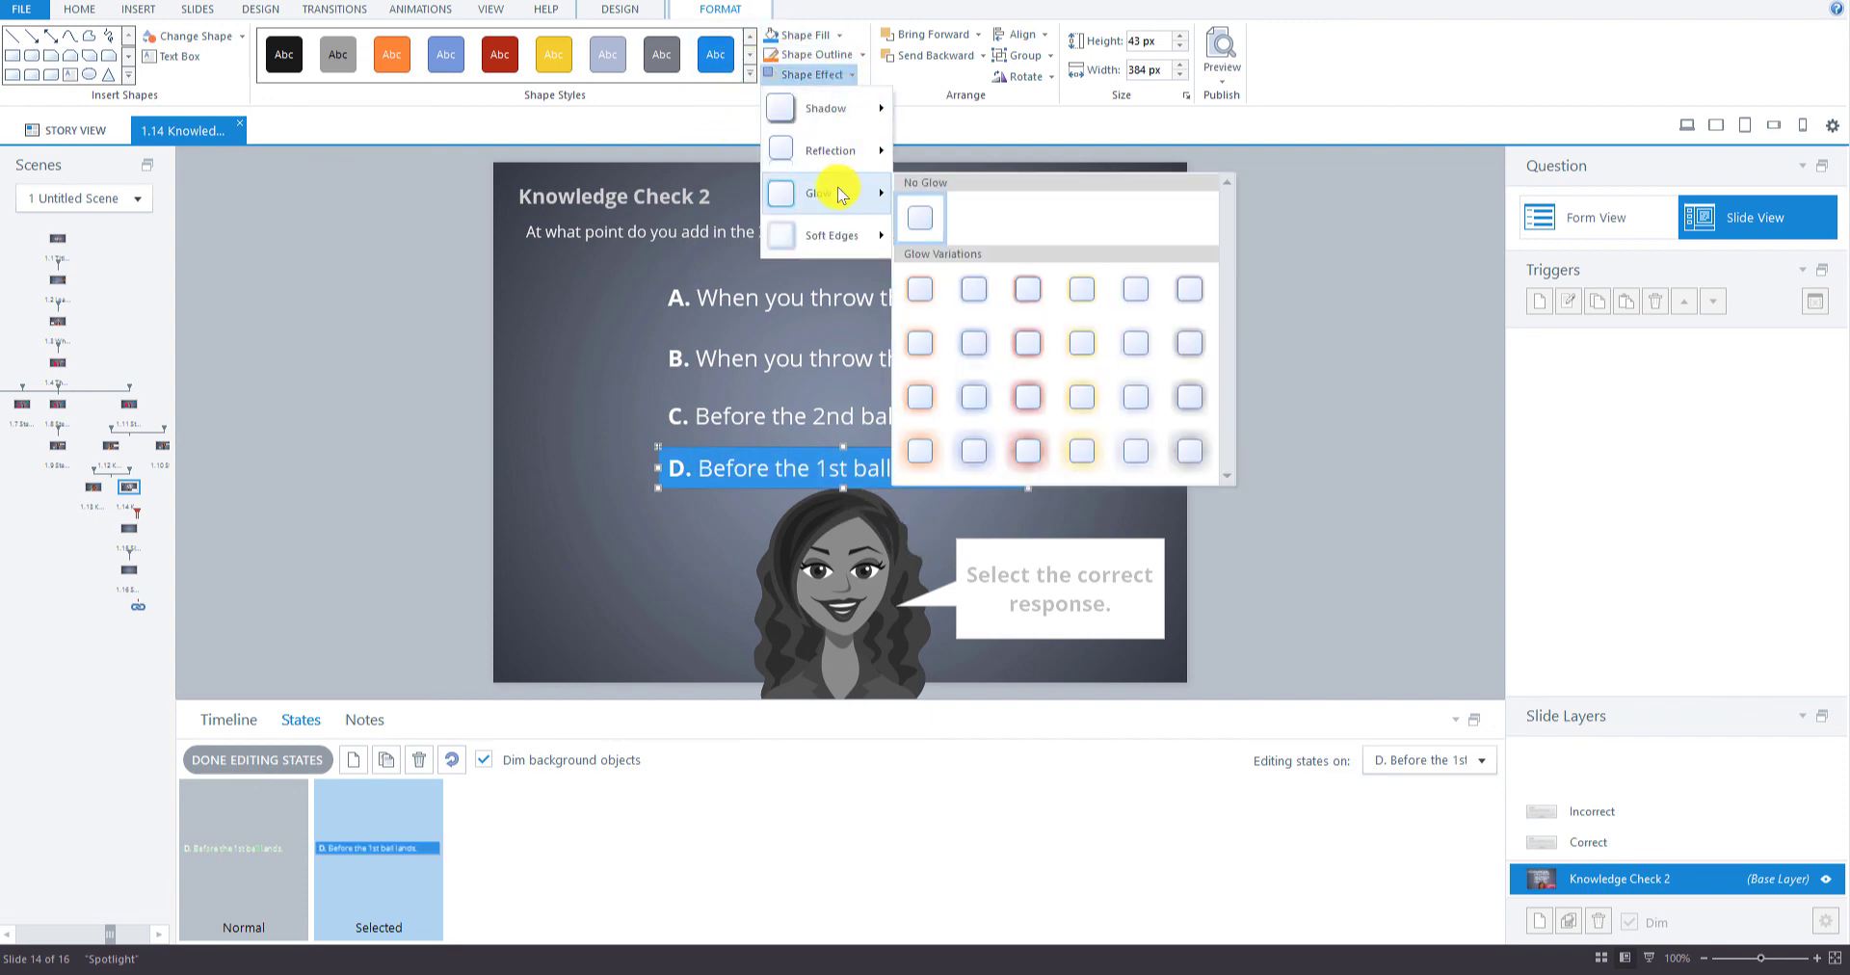
click(1143, 410)
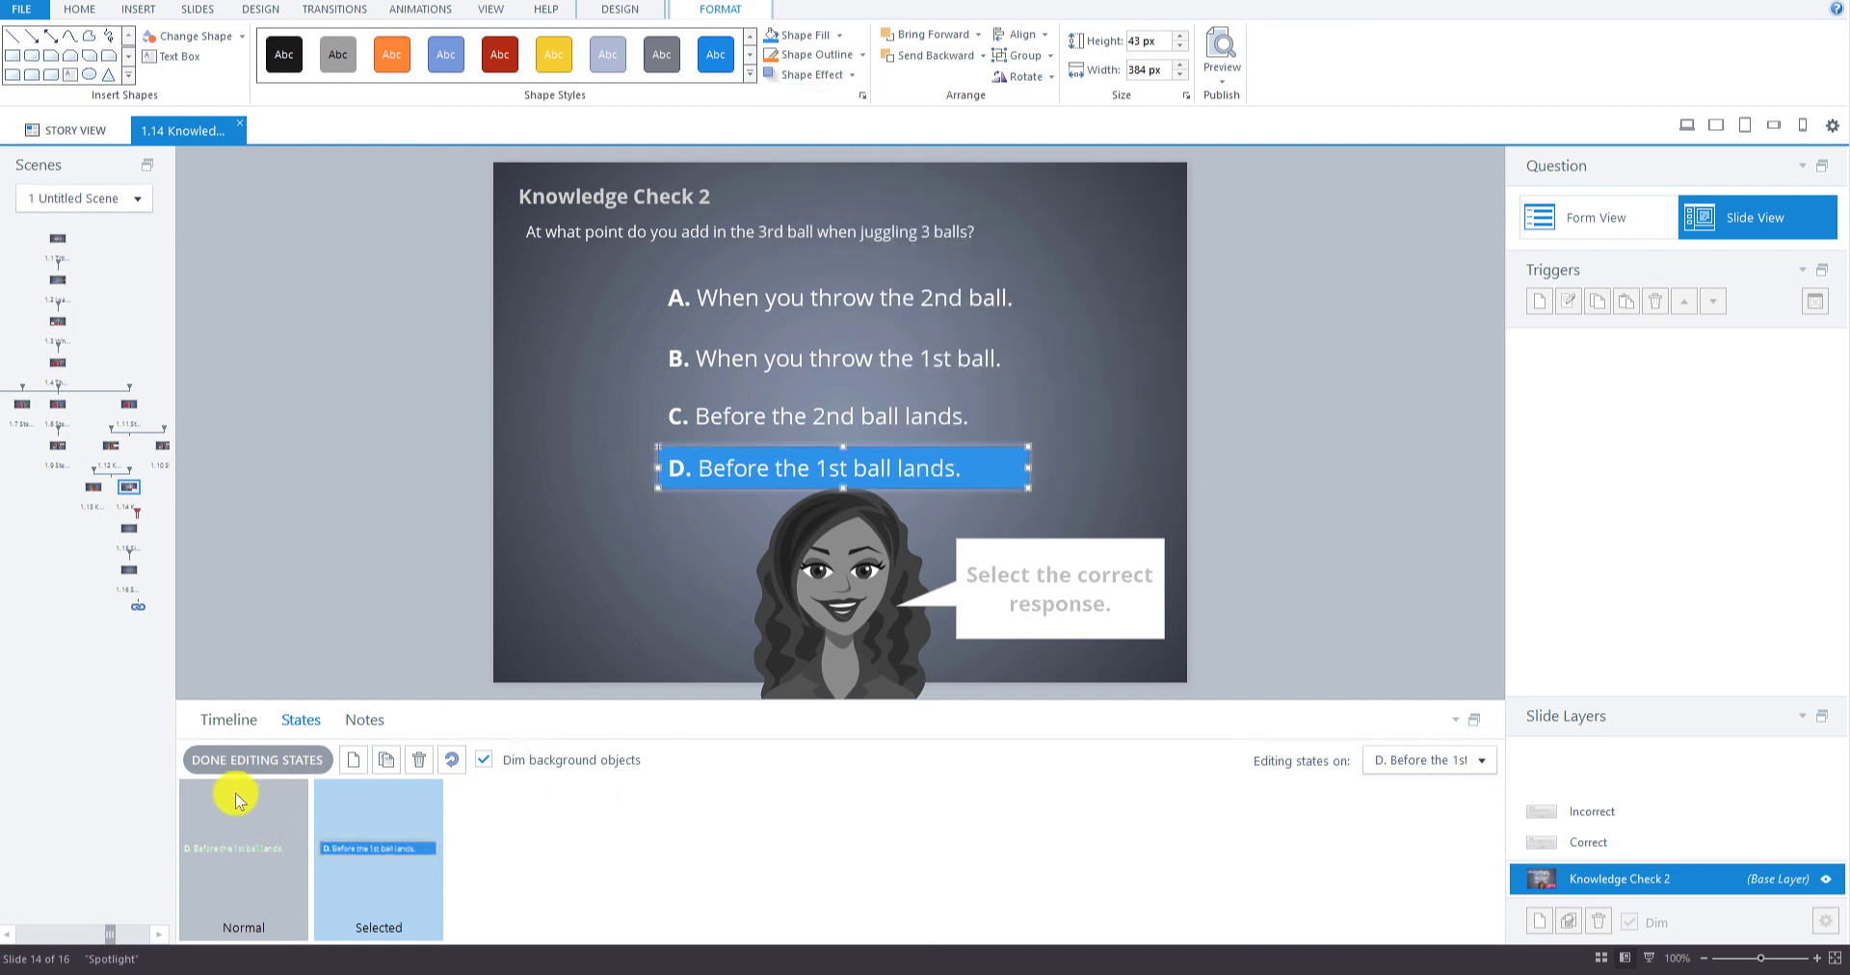
click(281, 759)
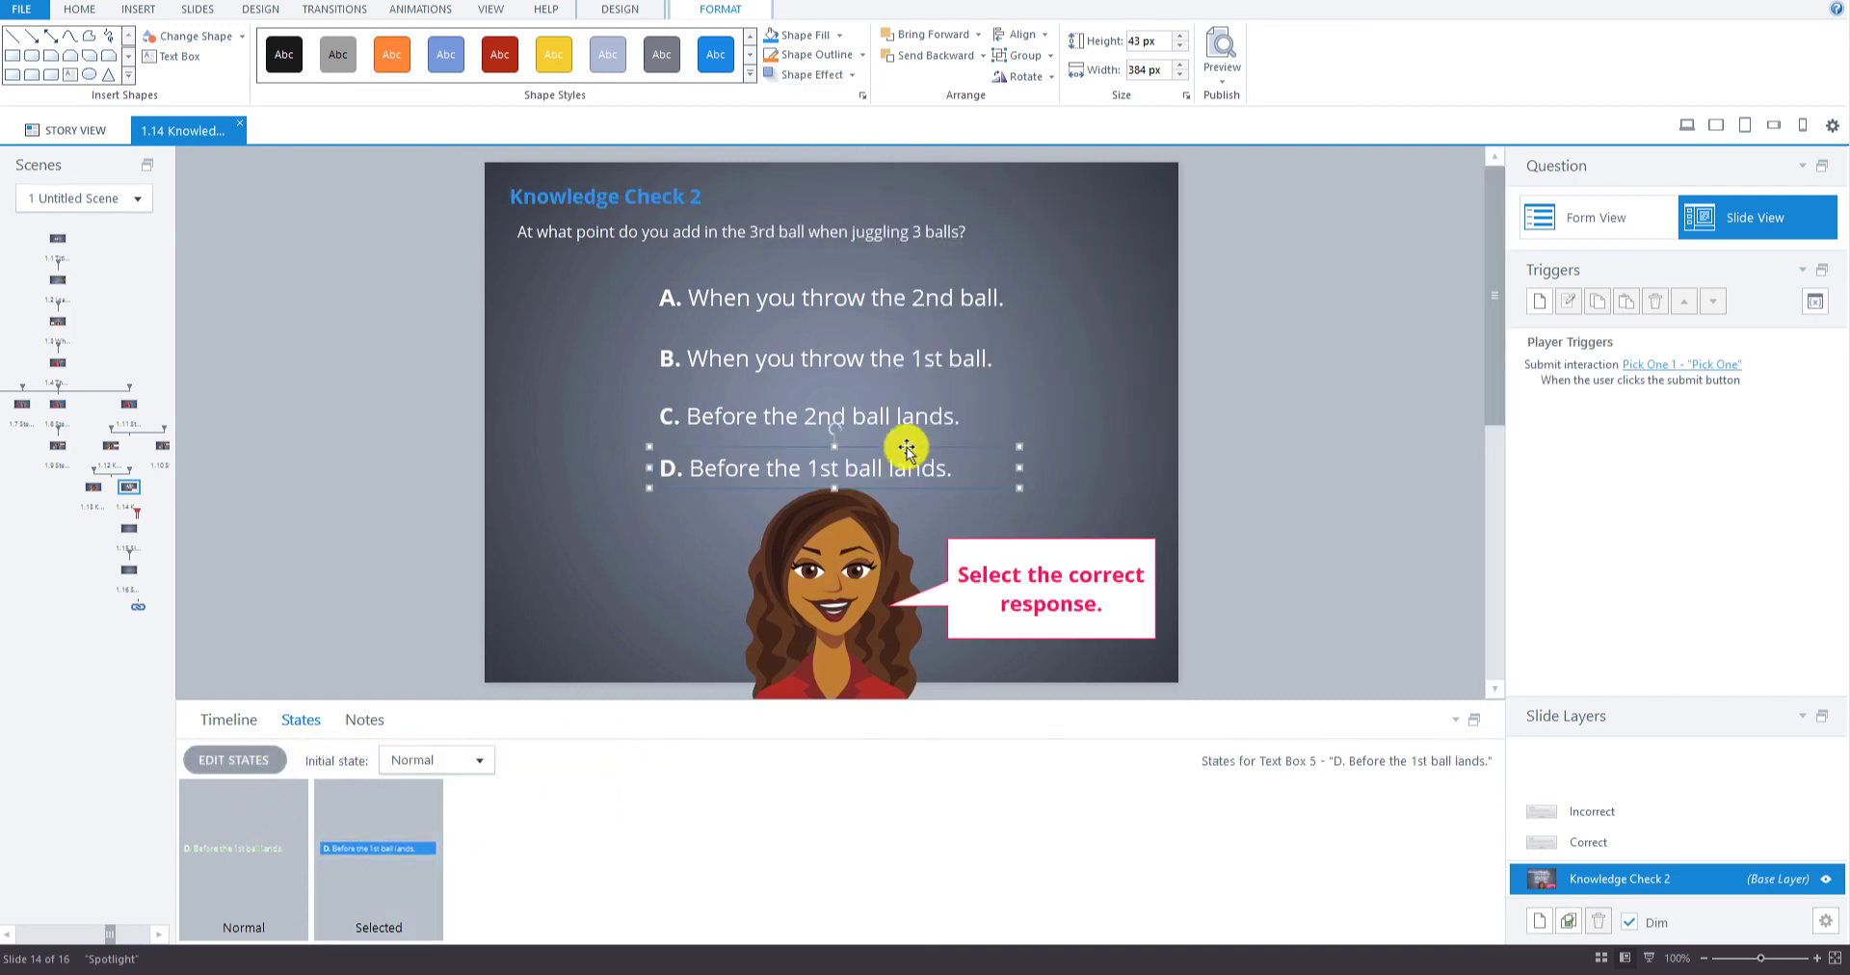